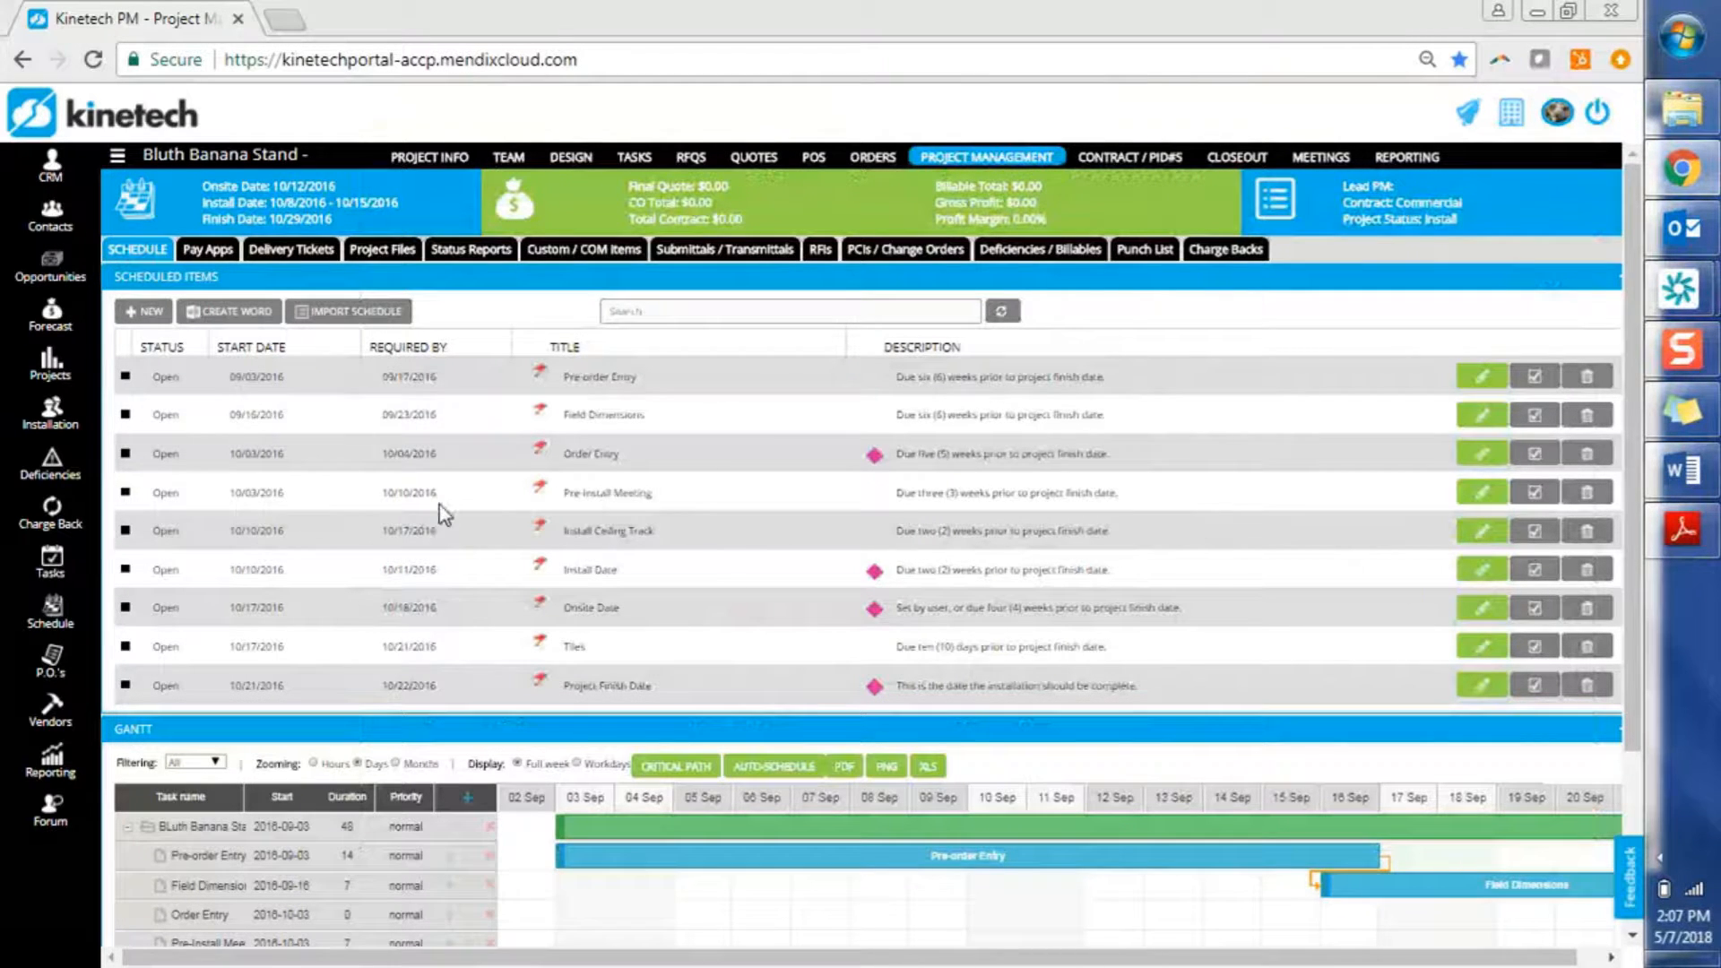
# Choose only the DIRTT Standard Schedule Template for import, leaving CEI Training Template unselected
pyautogui.click(387, 320)
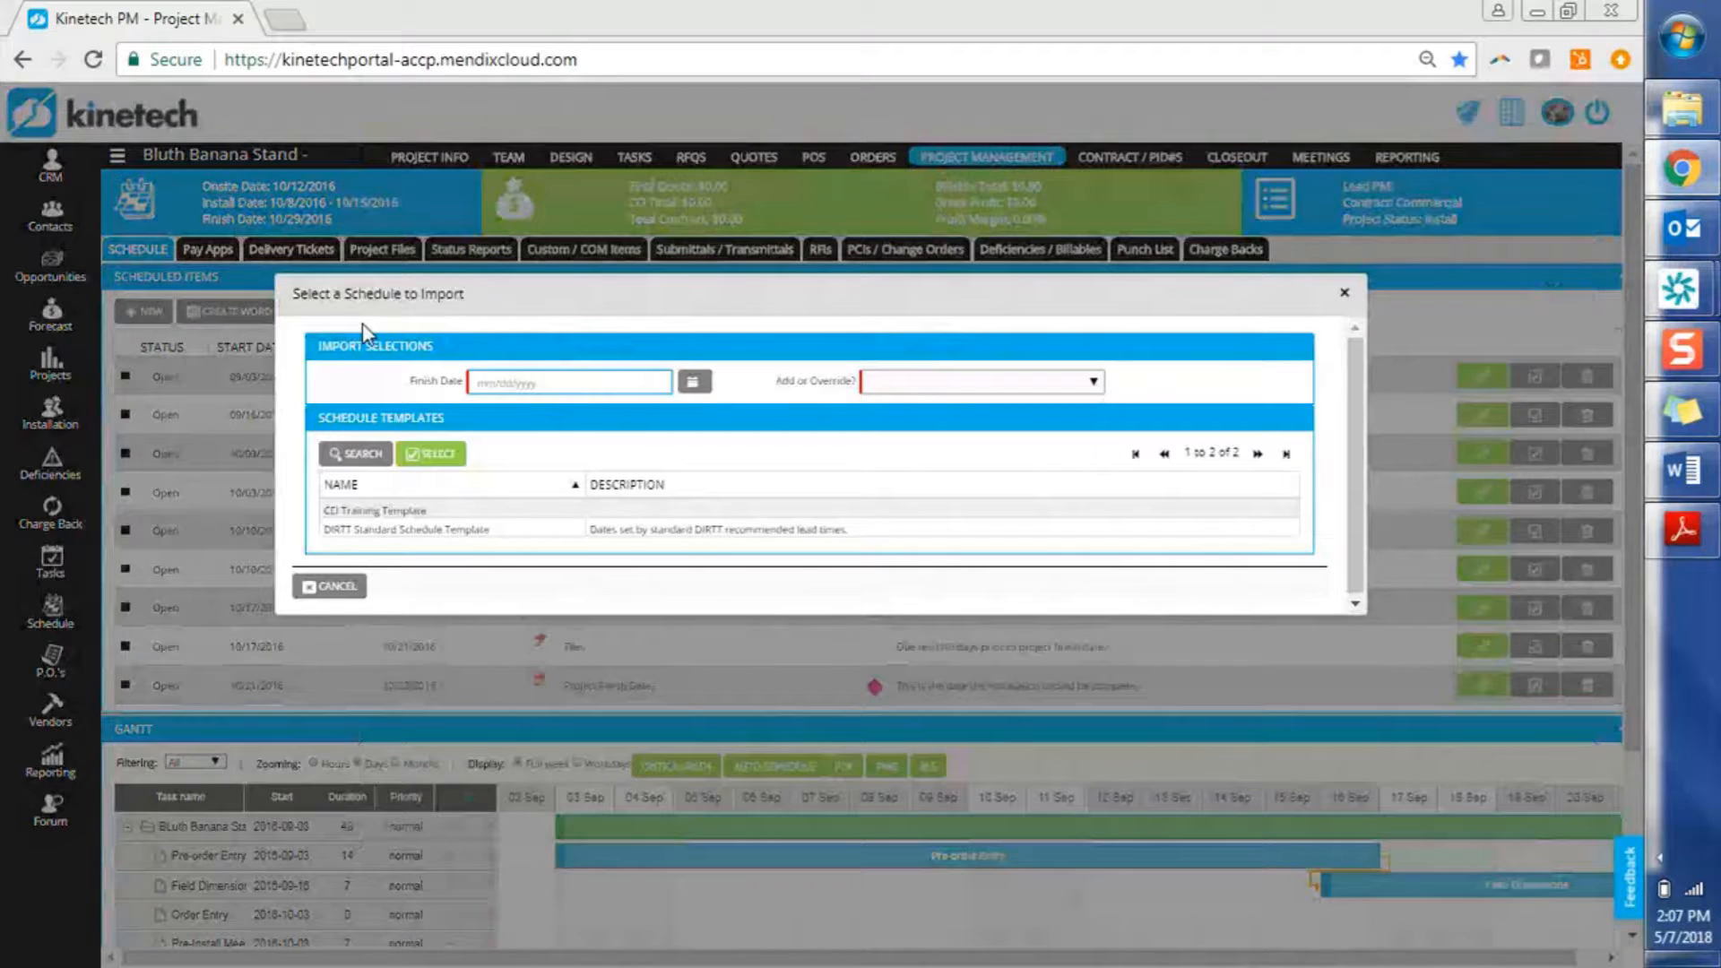
pyautogui.click(475, 531)
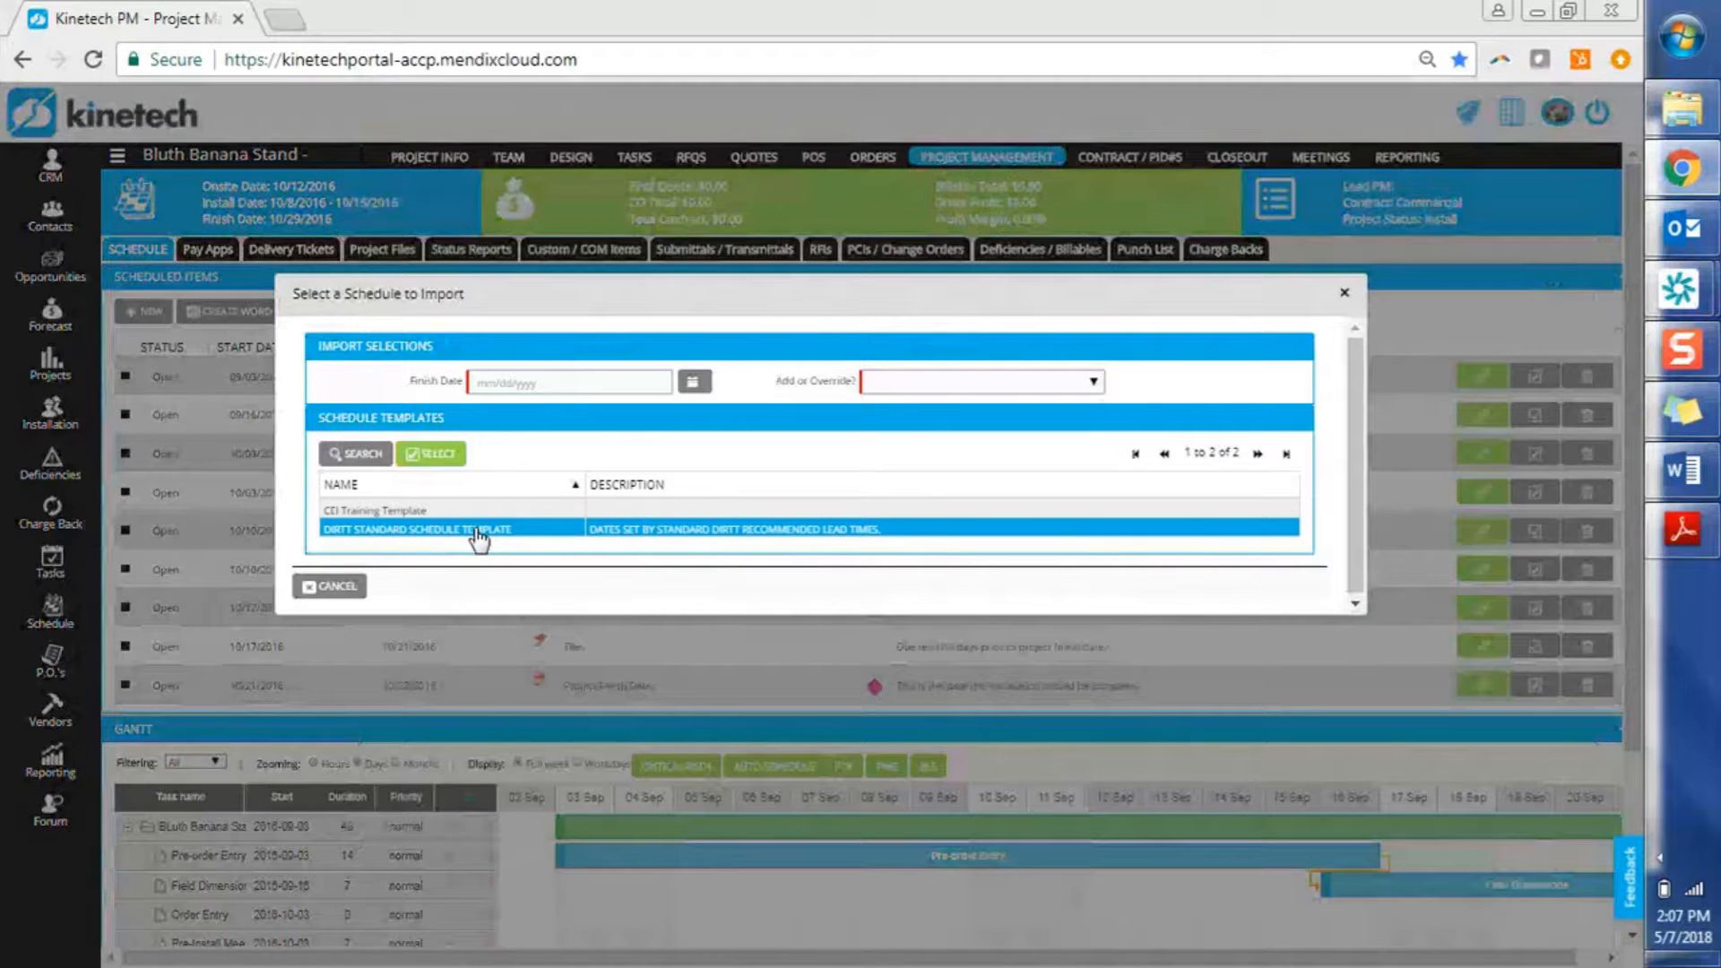
pyautogui.click(464, 512)
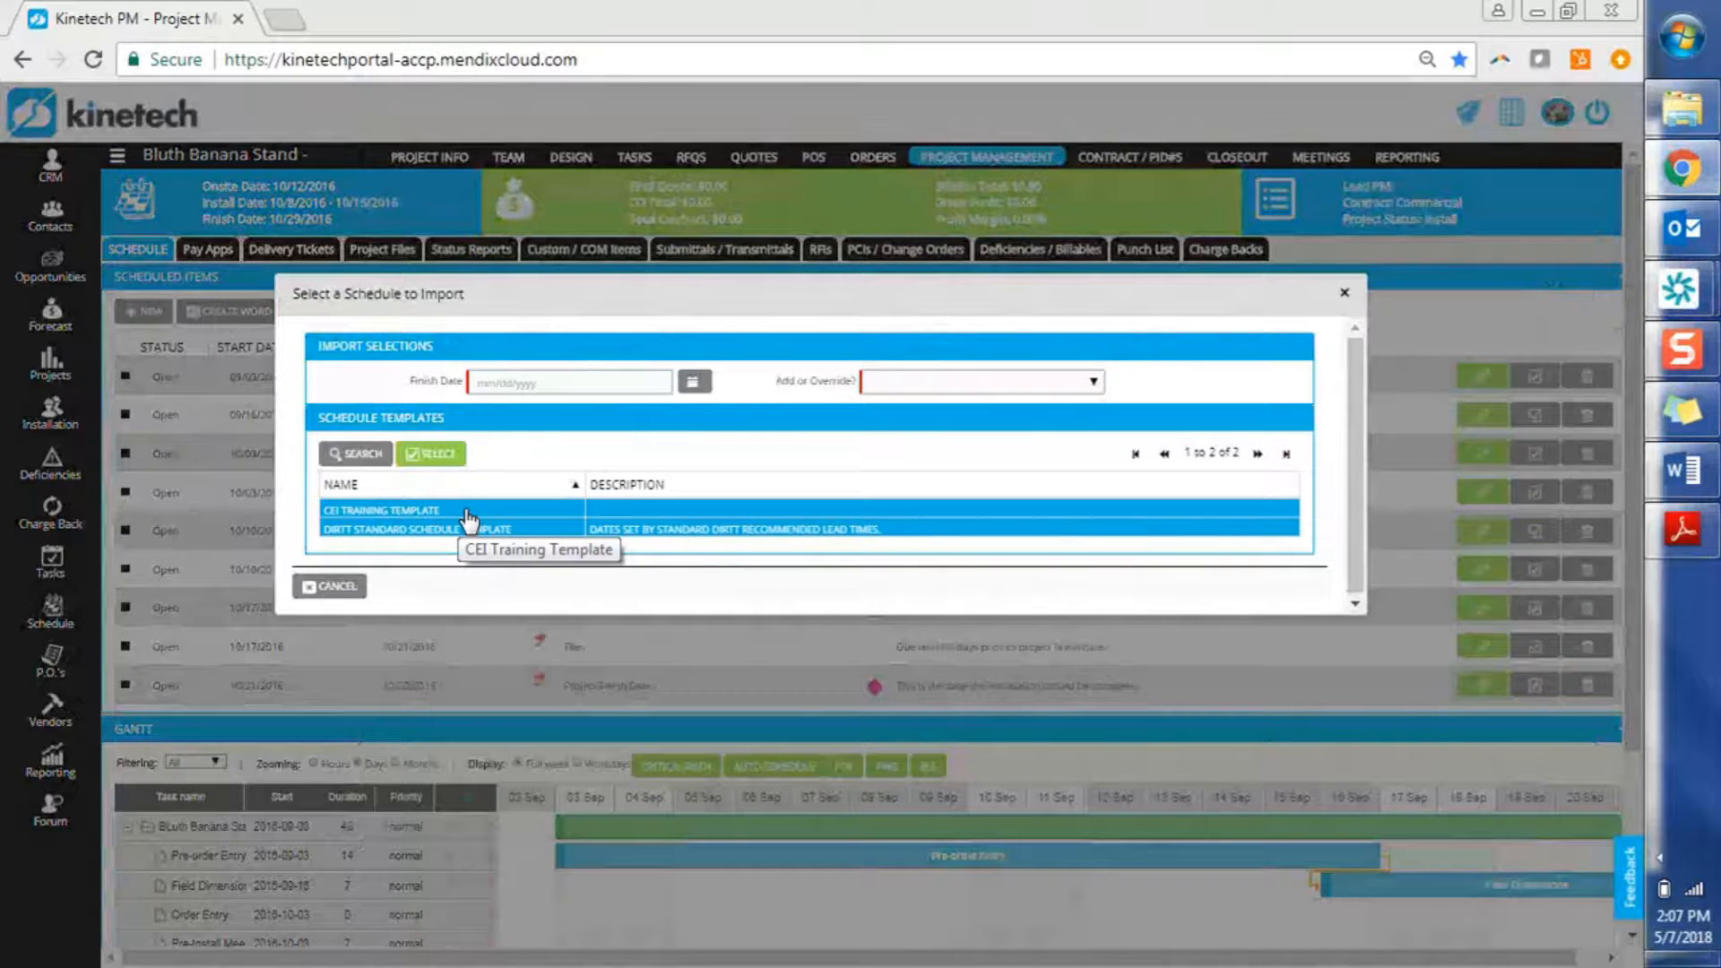
pyautogui.click(491, 530)
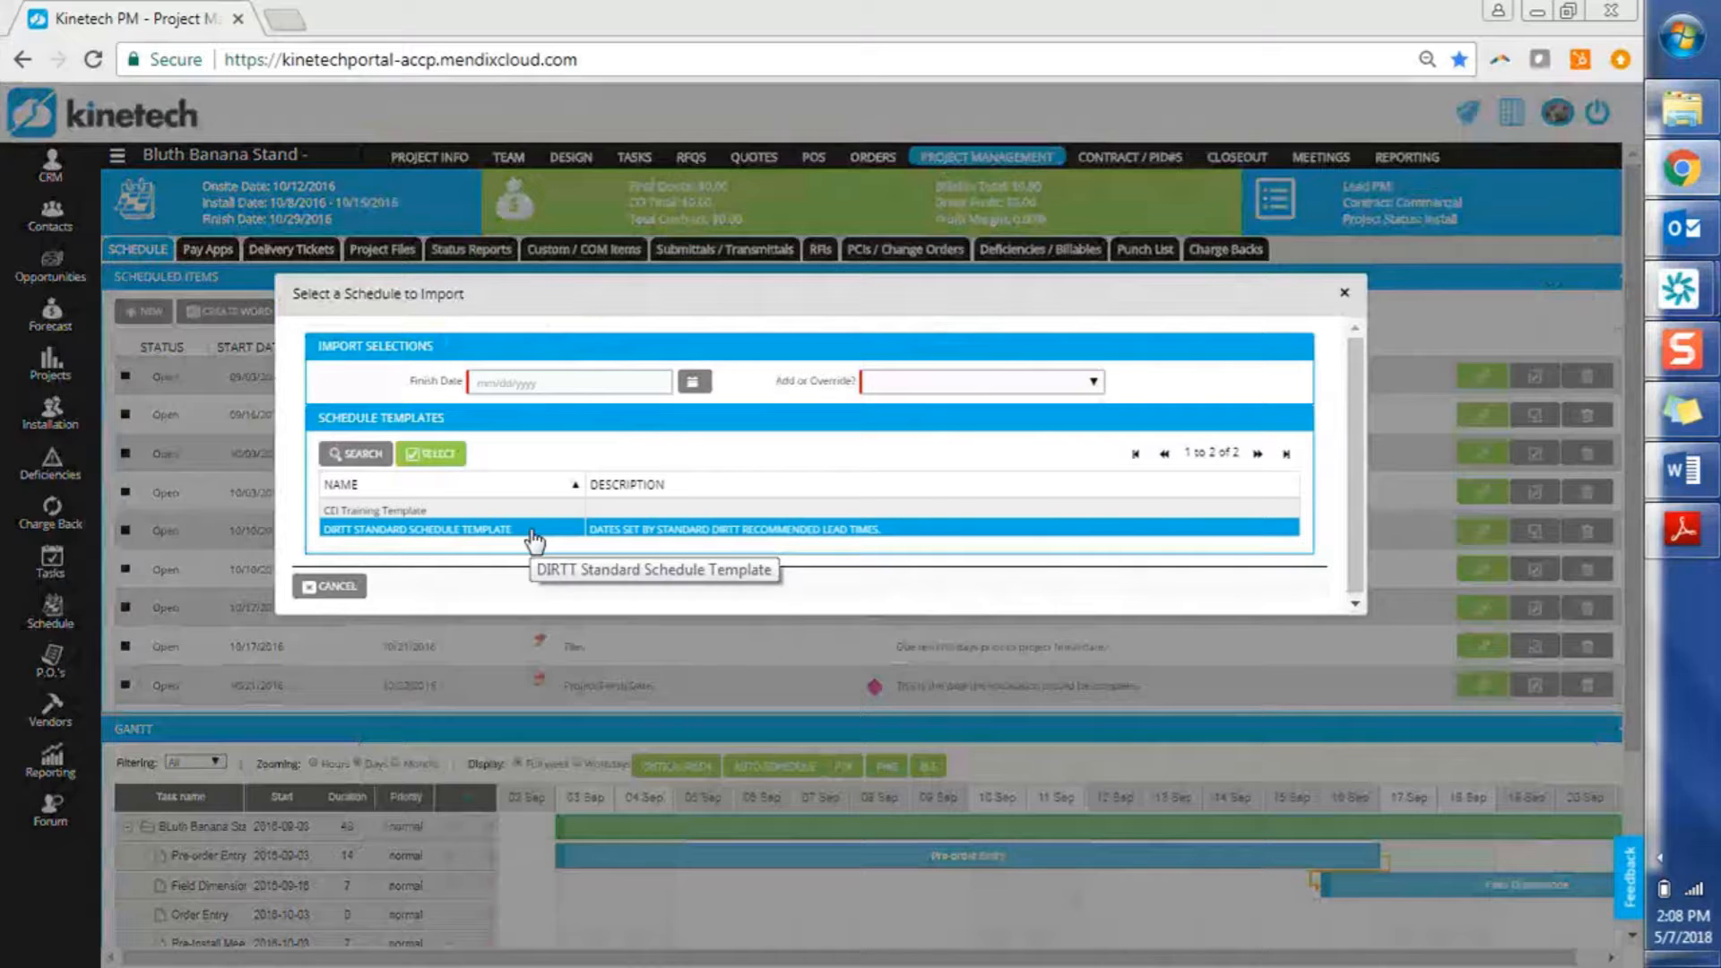
# Import the DIRTT template in Add mode with a 07/27/2018 finish date
pyautogui.click(961, 384)
pyautogui.click(937, 417)
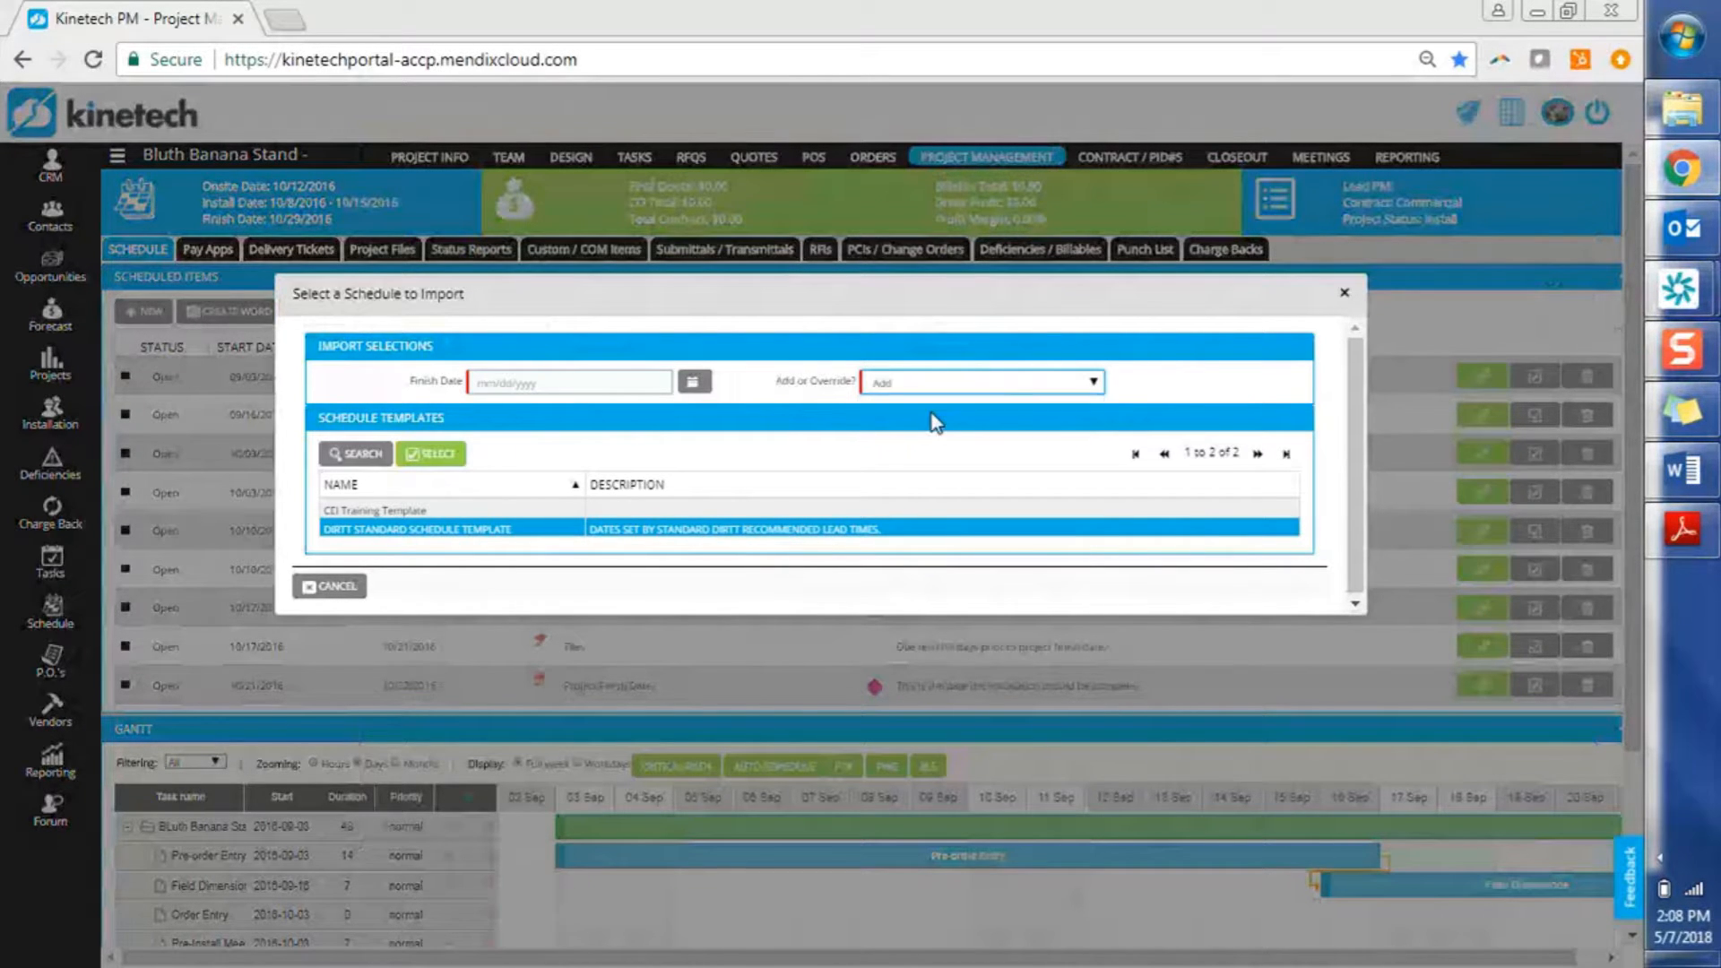
pyautogui.click(693, 382)
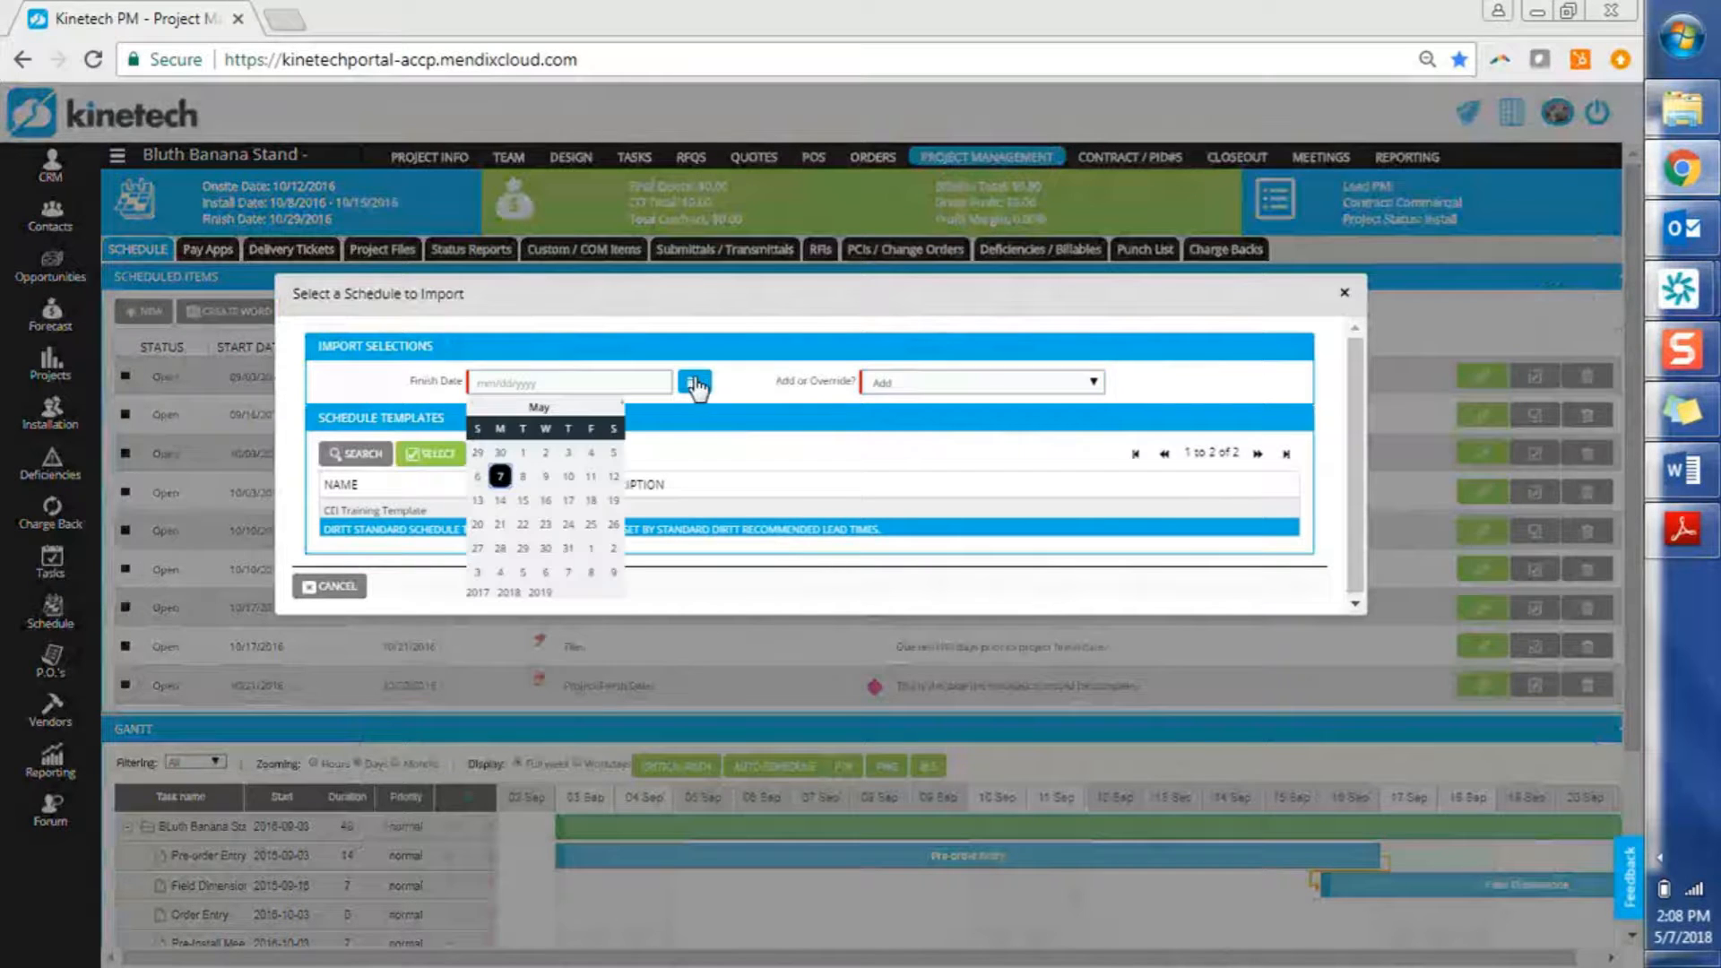
pyautogui.click(625, 412)
pyautogui.click(626, 412)
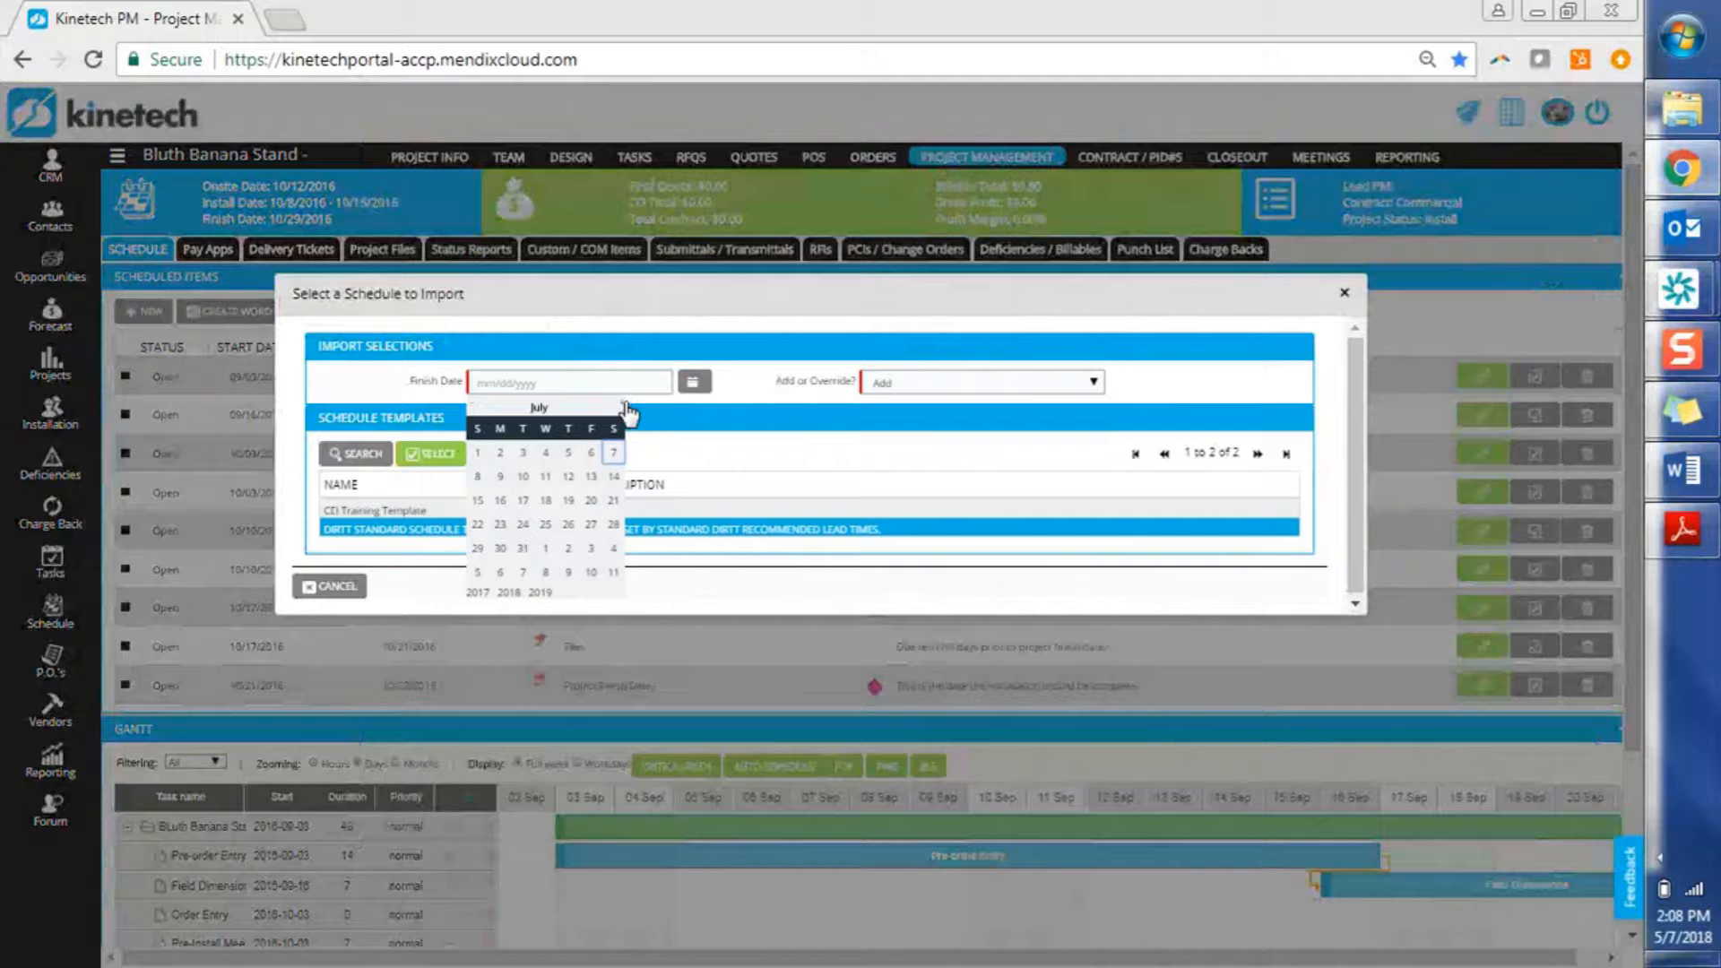
pyautogui.click(593, 525)
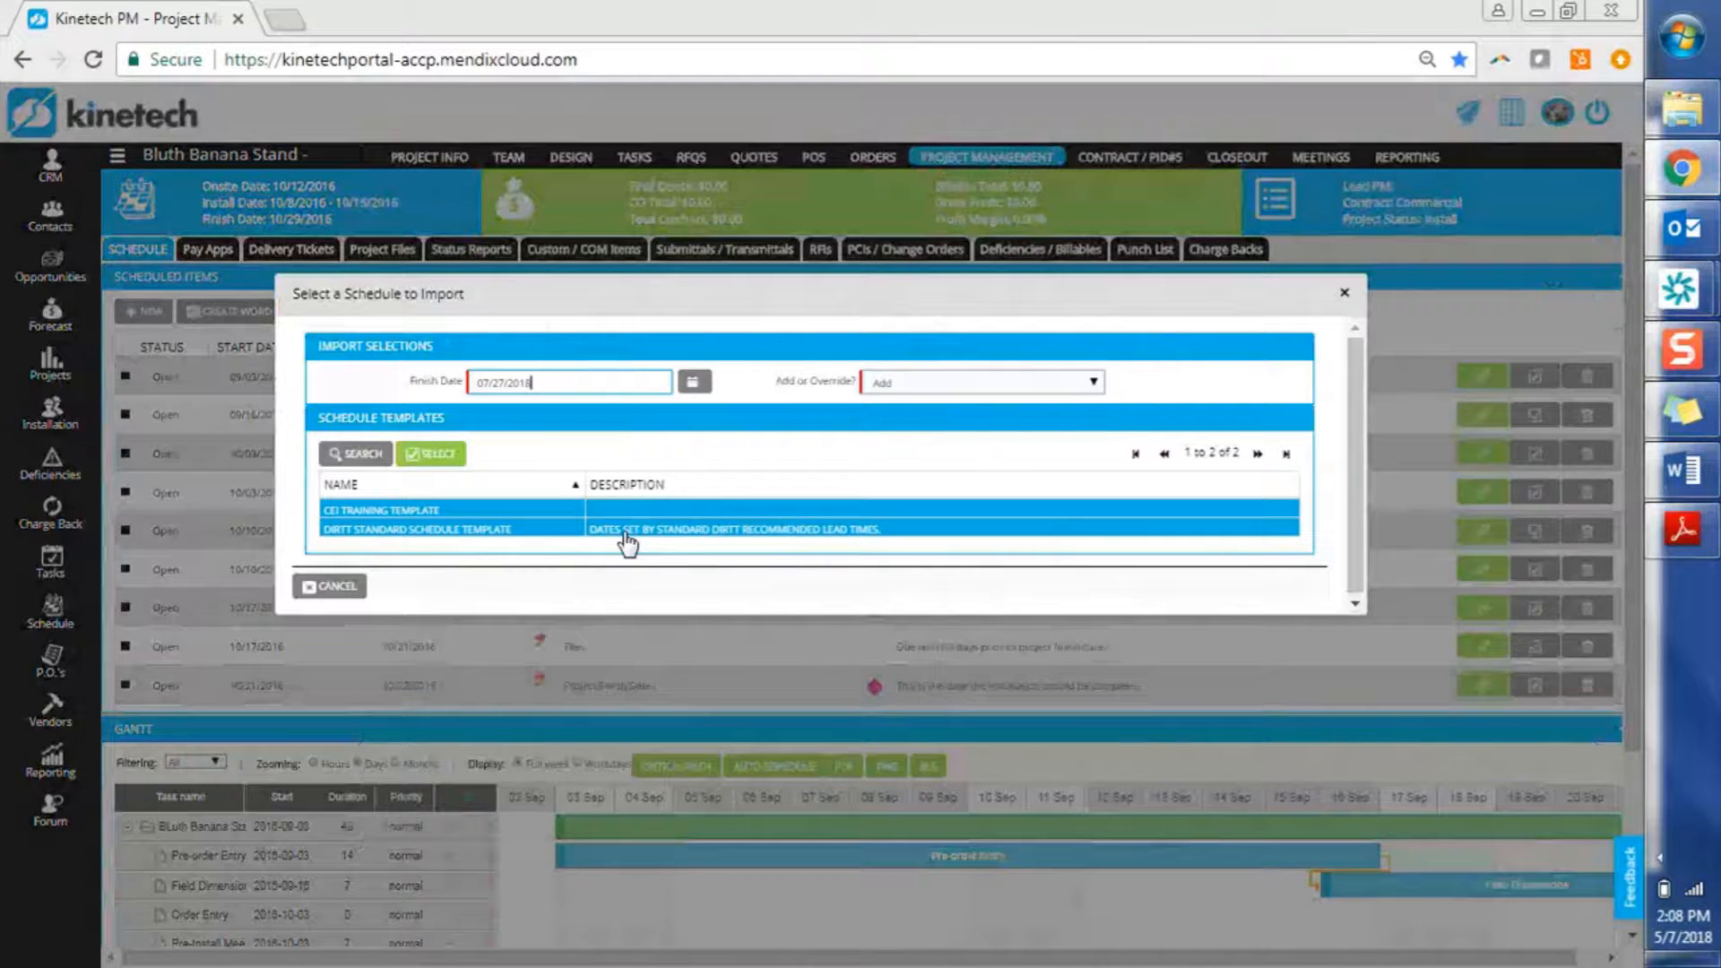
pyautogui.click(682, 531)
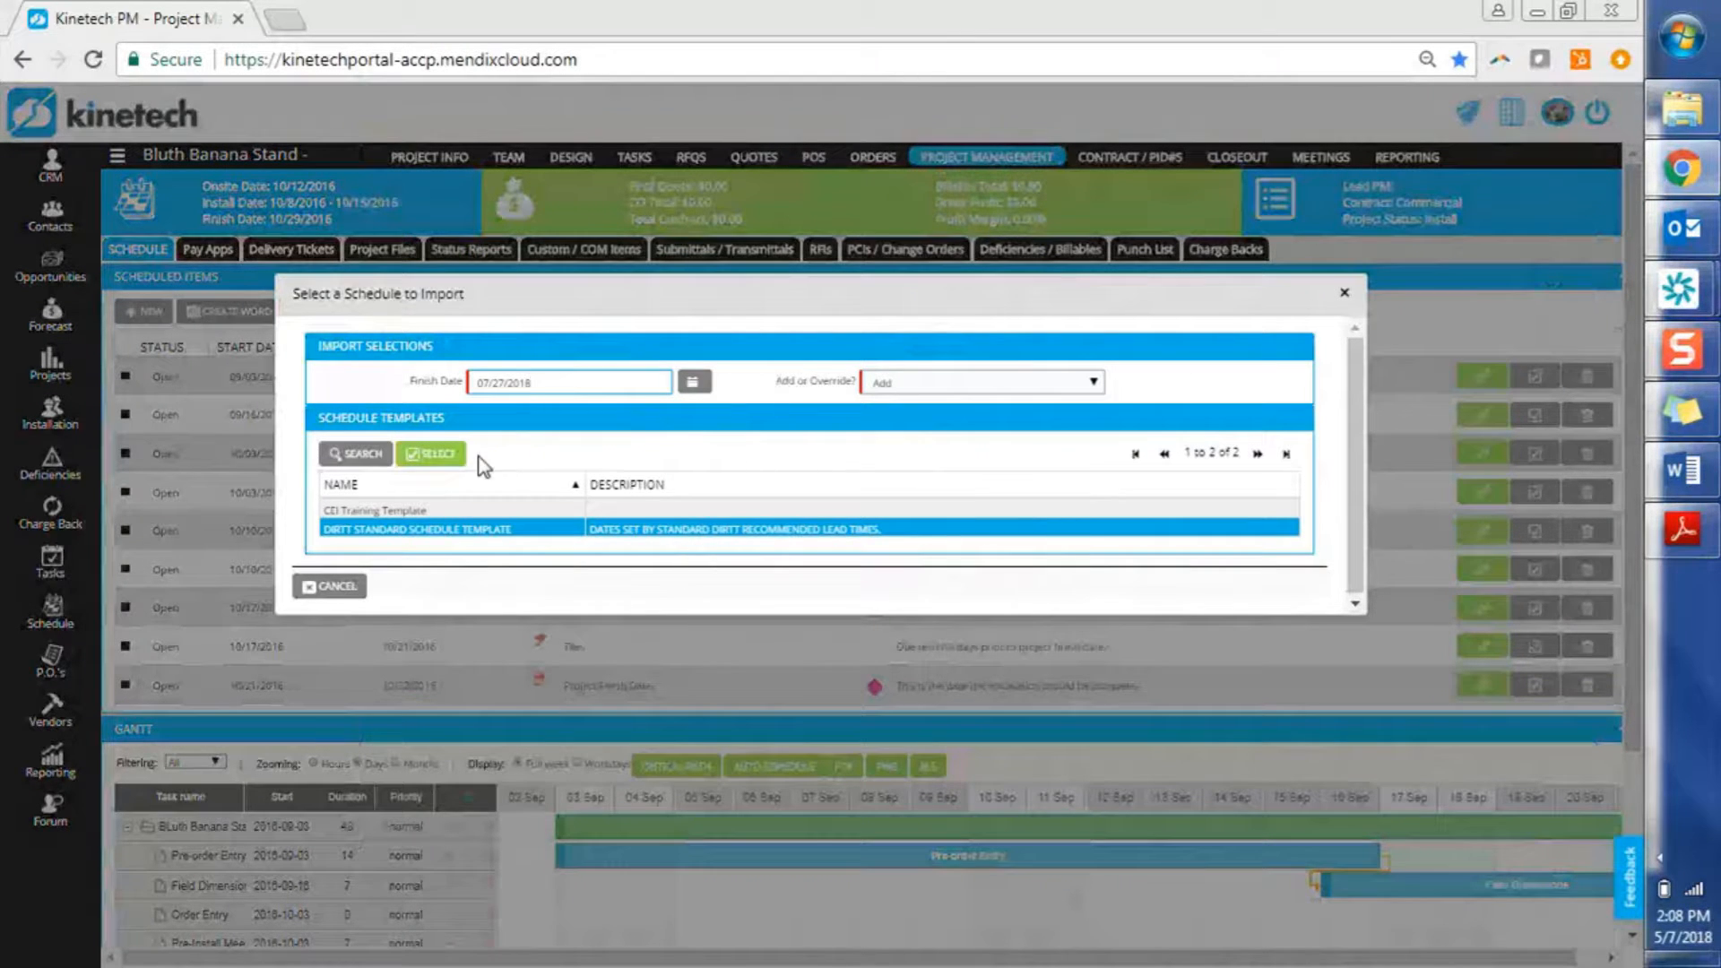
pyautogui.doubleClick(653, 531)
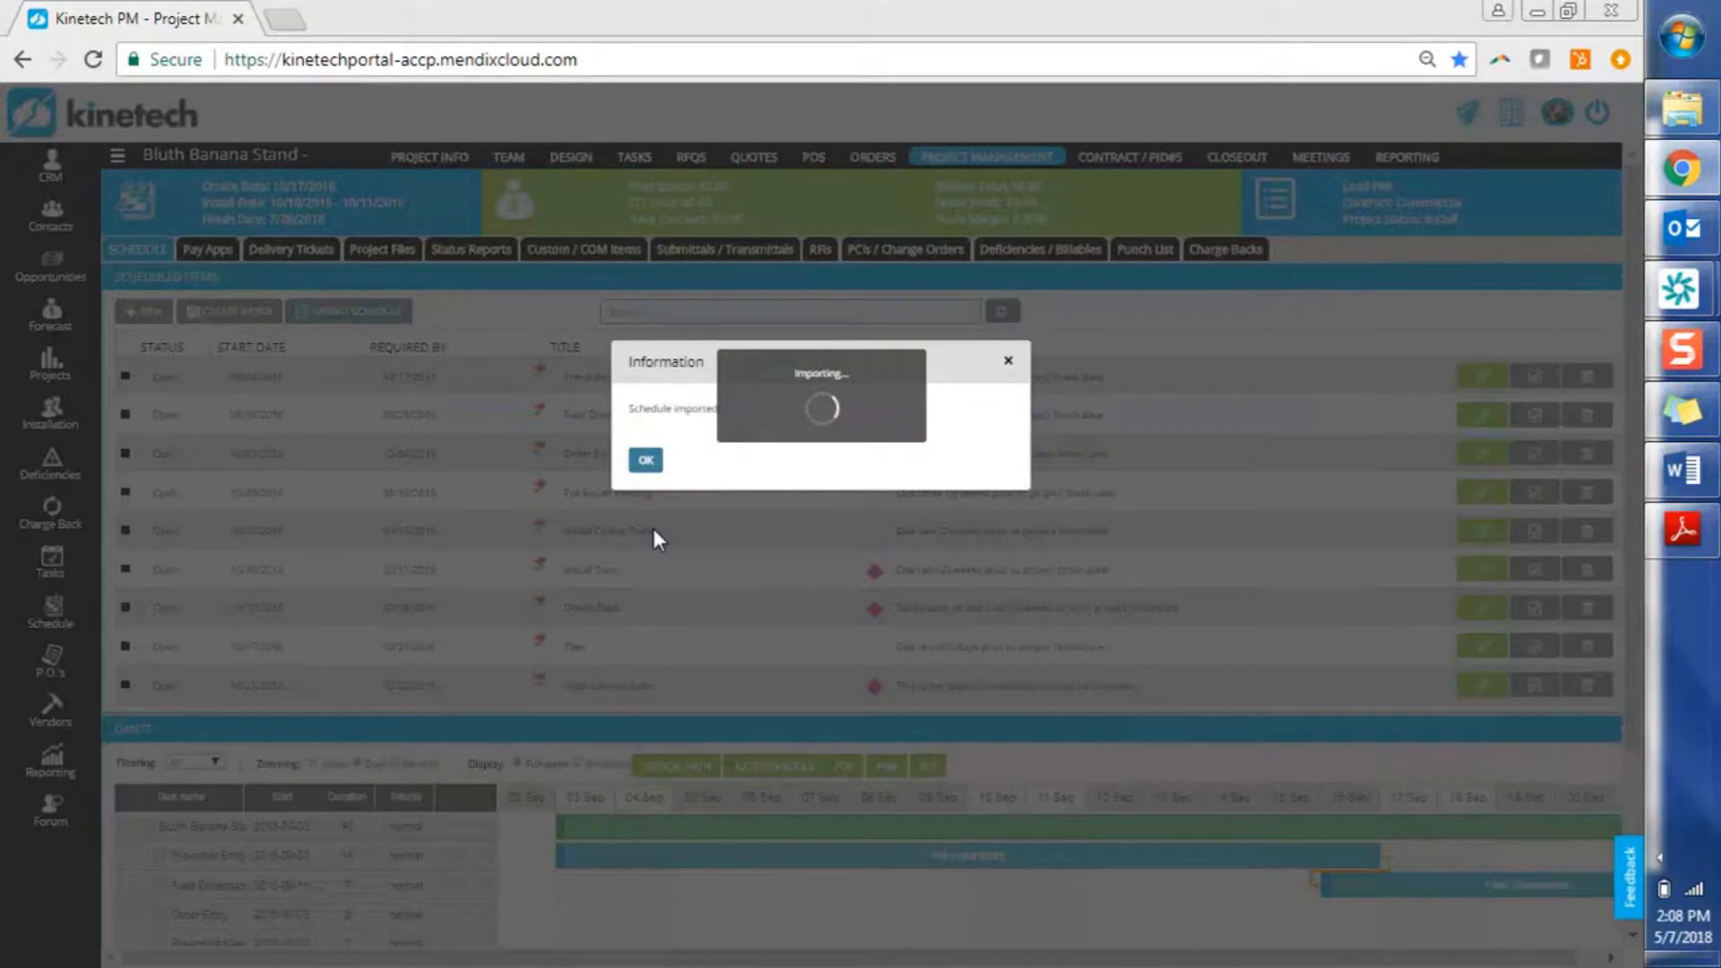
# Scroll down to the imported 2018 rows ending with Project Finish Date 07/27/2018
pyautogui.scroll(-1, 723, 684)
pyautogui.scroll(-1, 723, 684)
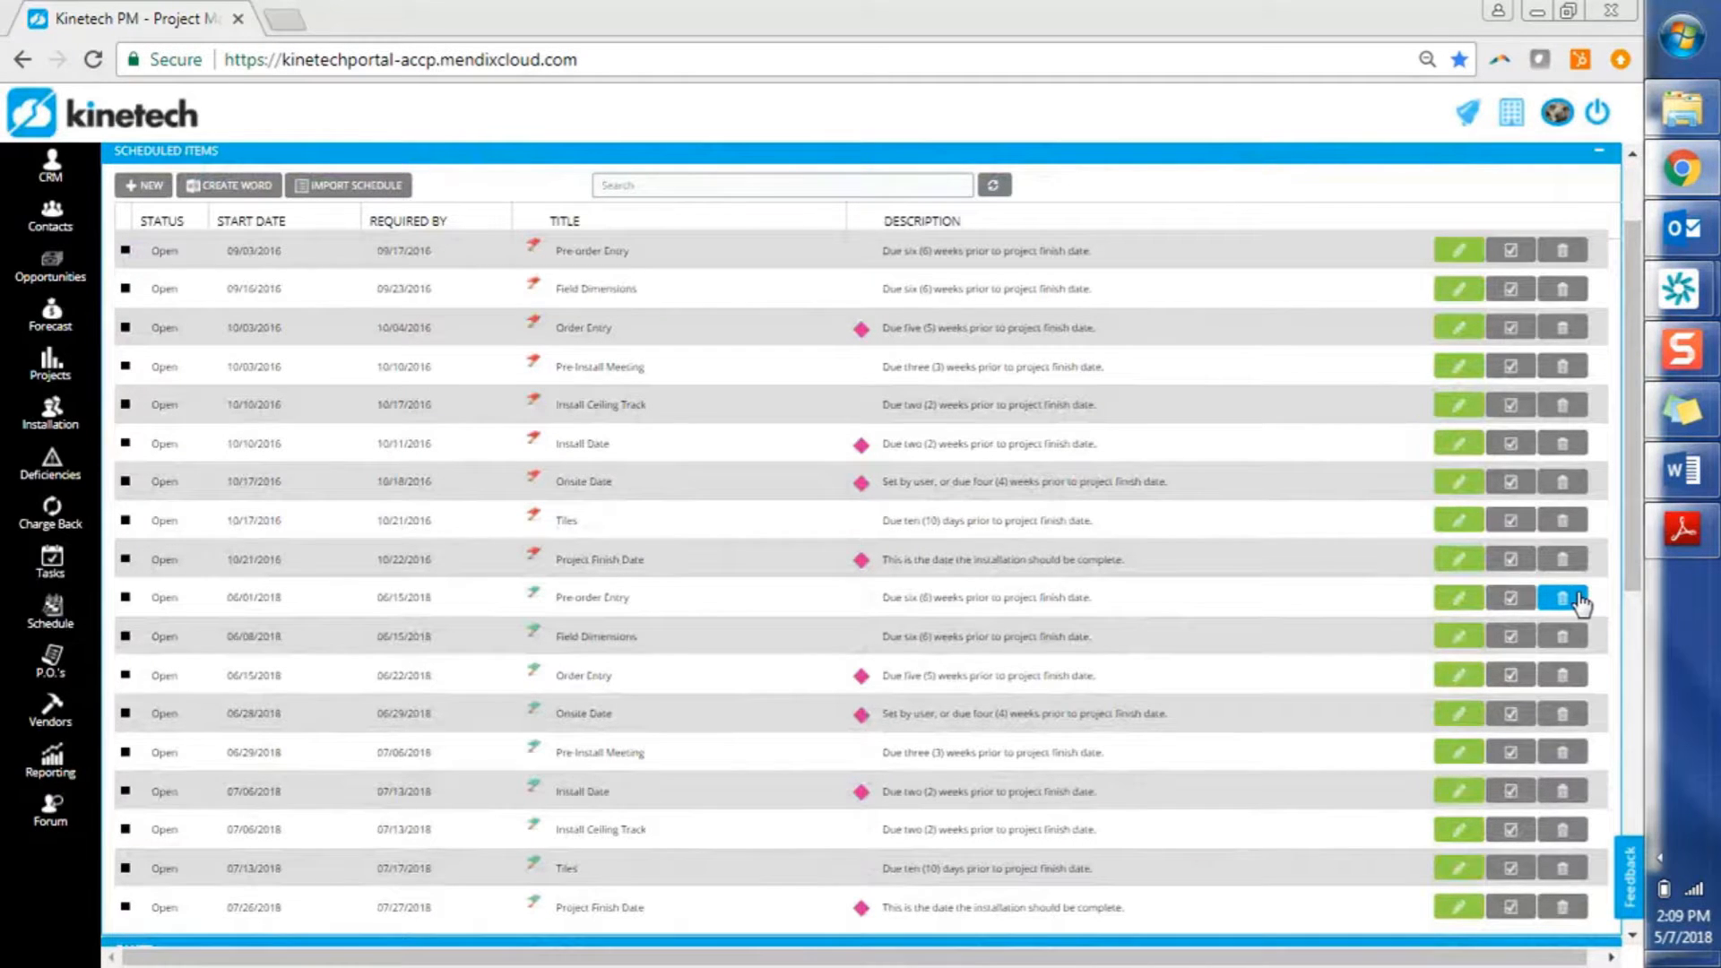
# Show the My Company Schedule Templates list with CEI Training and DIRTT Standard templates
pyautogui.click(1512, 112)
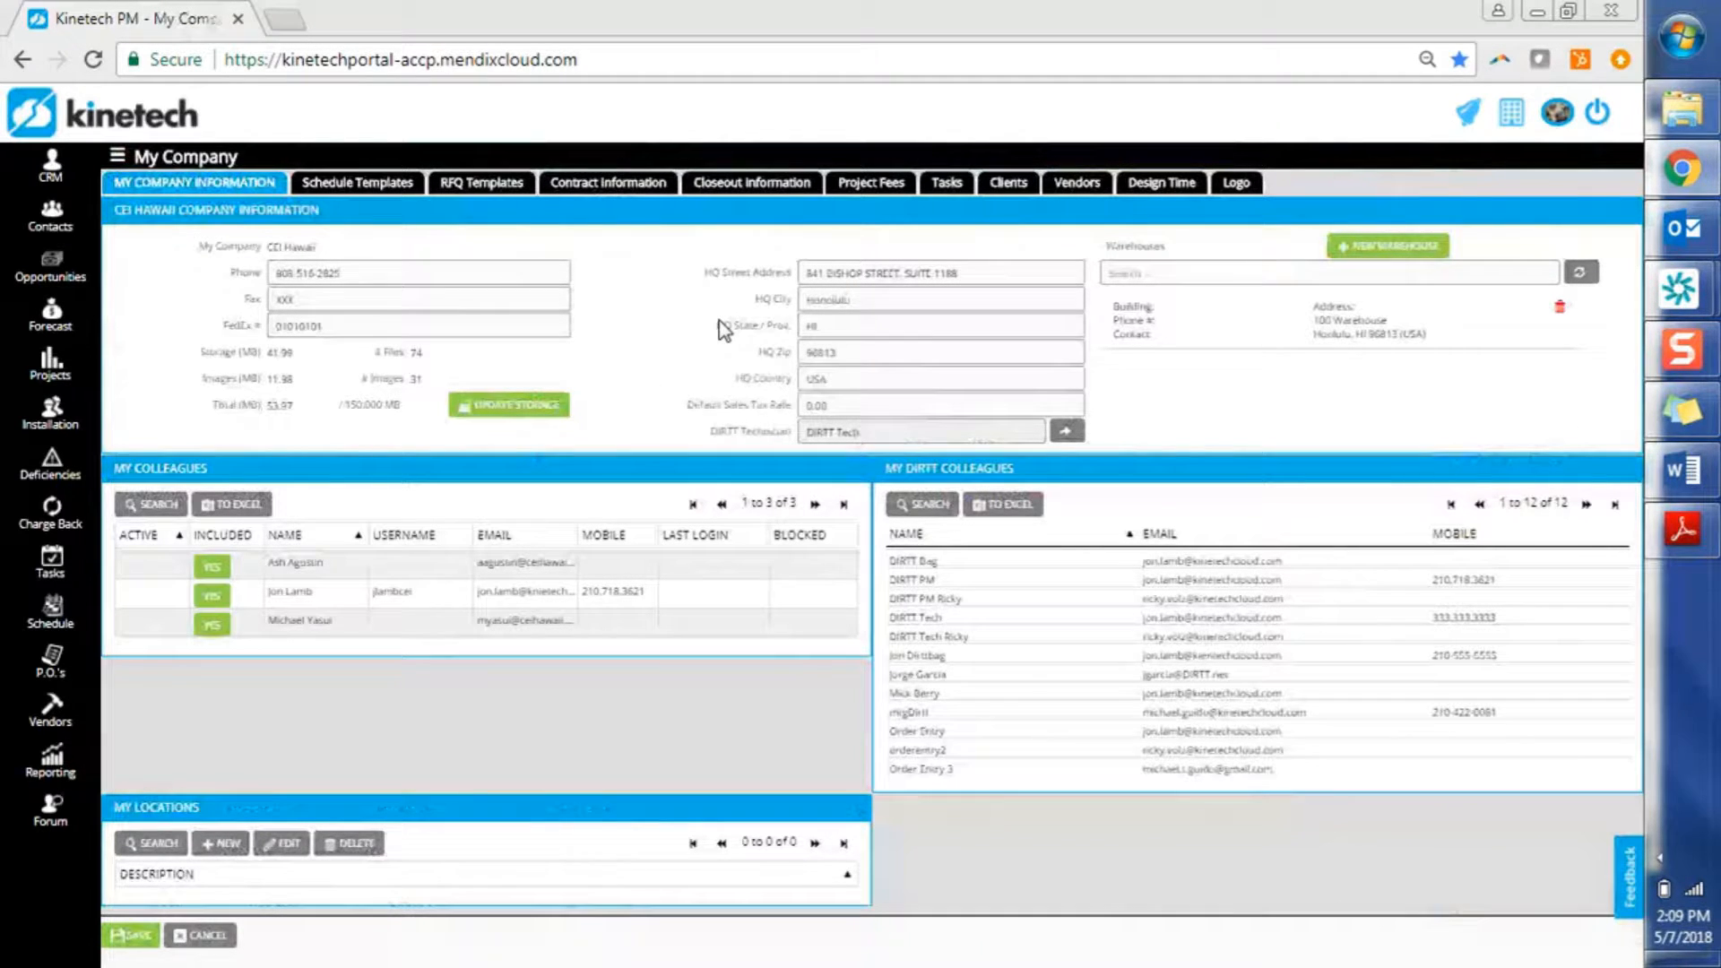
pyautogui.click(374, 190)
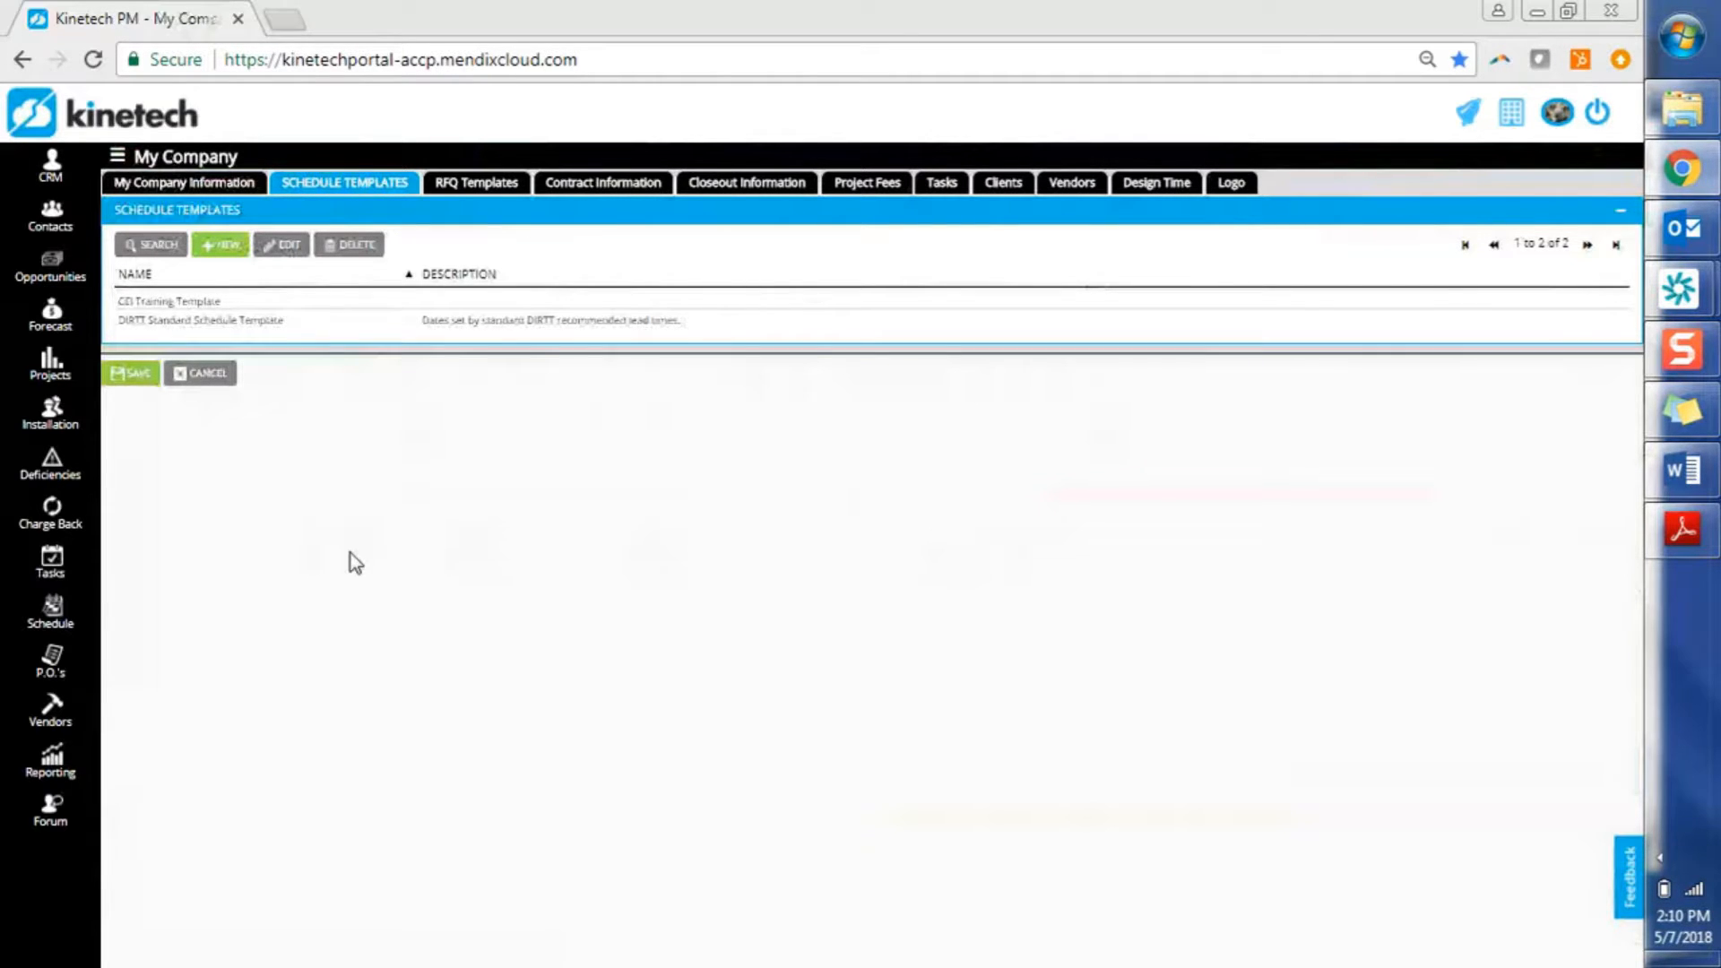
# Open the CEI Training Template for editing and scroll down to its Gantt chart
pyautogui.click(307, 305)
pyautogui.doubleClick(305, 308)
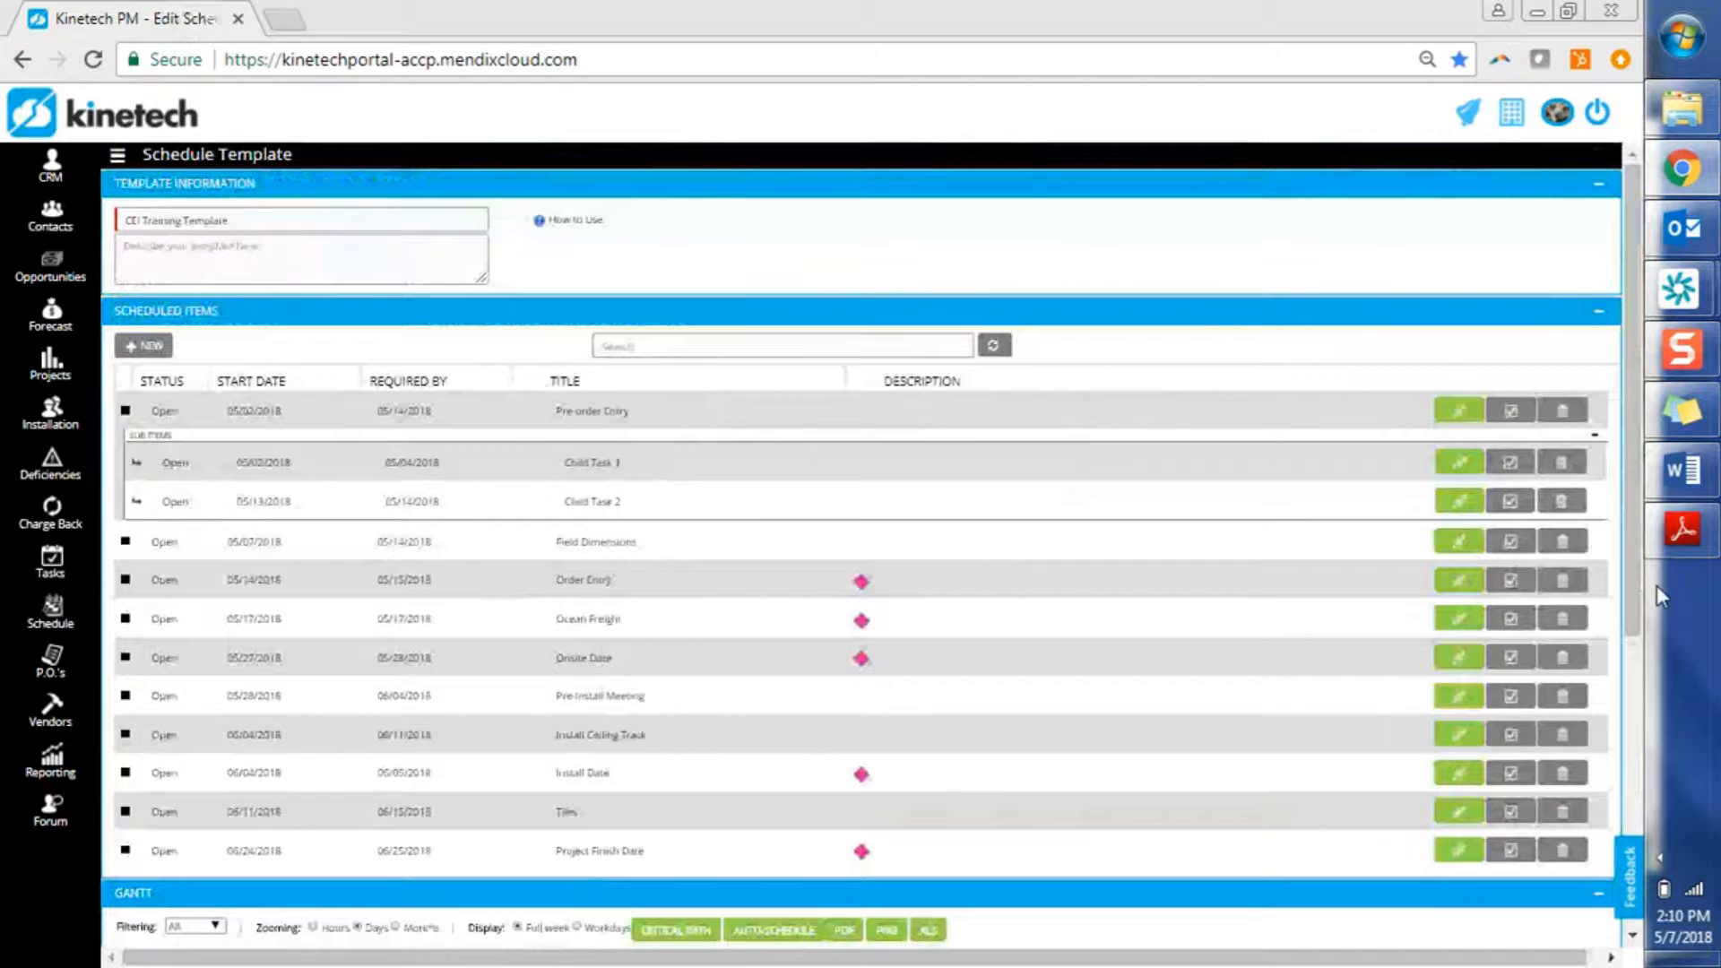
pyautogui.moveTo(1638, 598); pyautogui.dragTo(1616, 847)
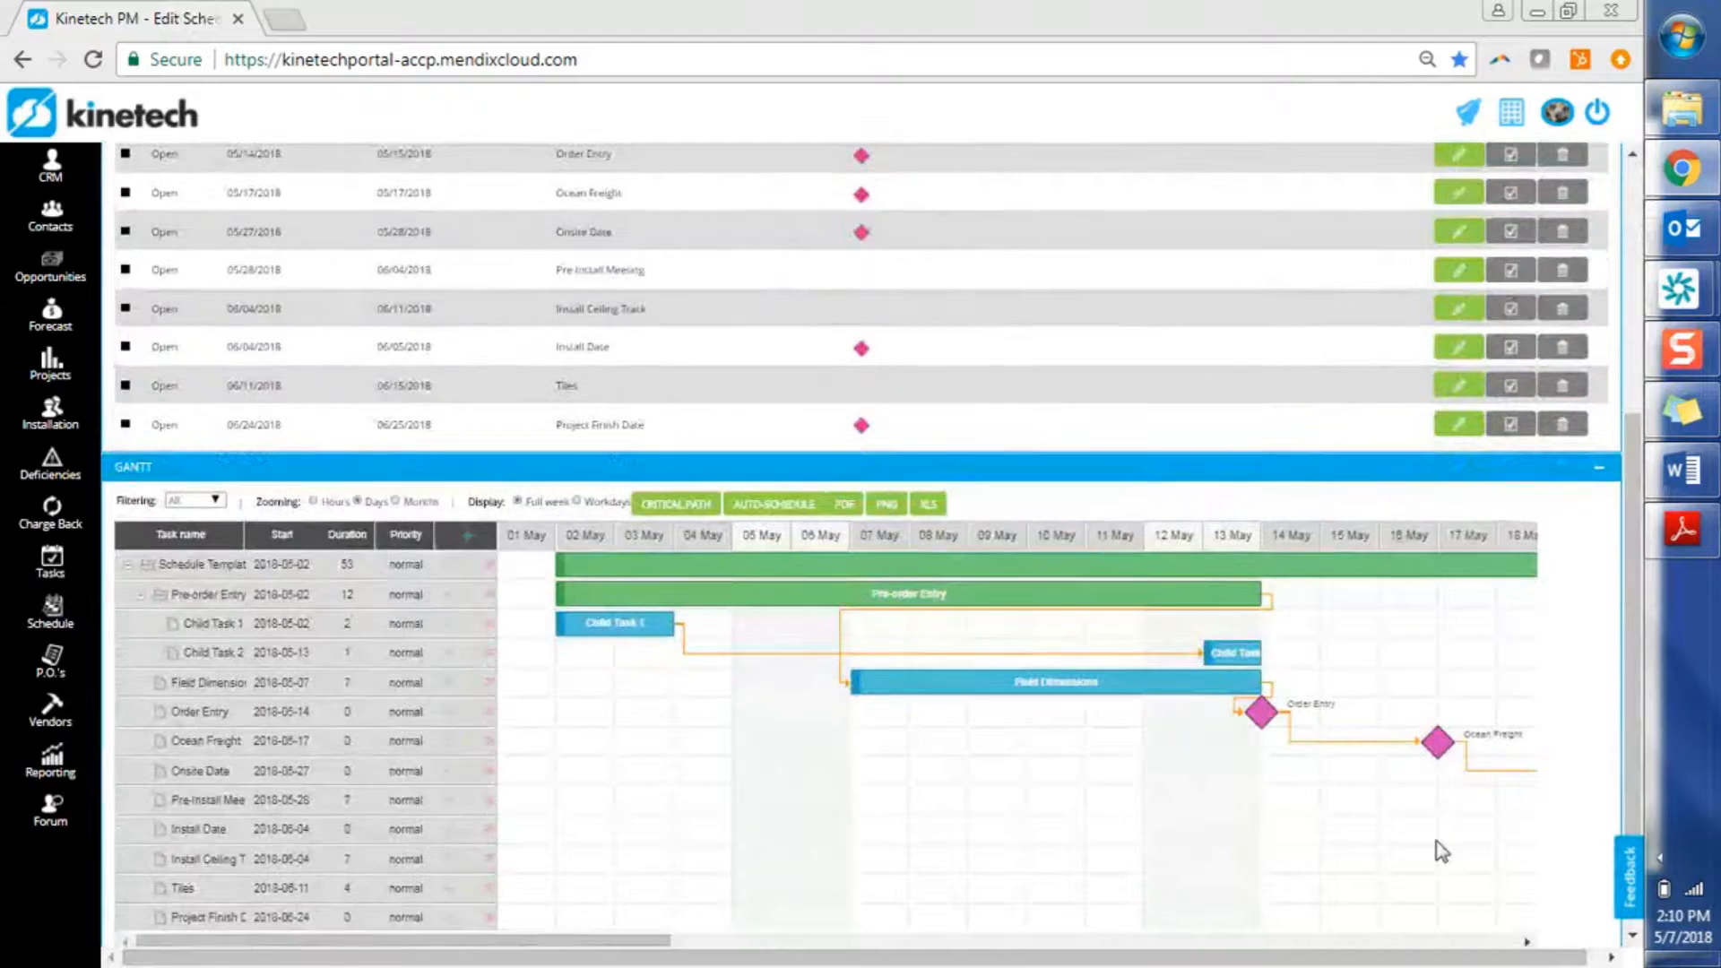
# Save a new 'NEW SI' item starting 05/21/2018 and required by 05/24/2018
pyautogui.click(468, 541)
pyautogui.click(621, 454)
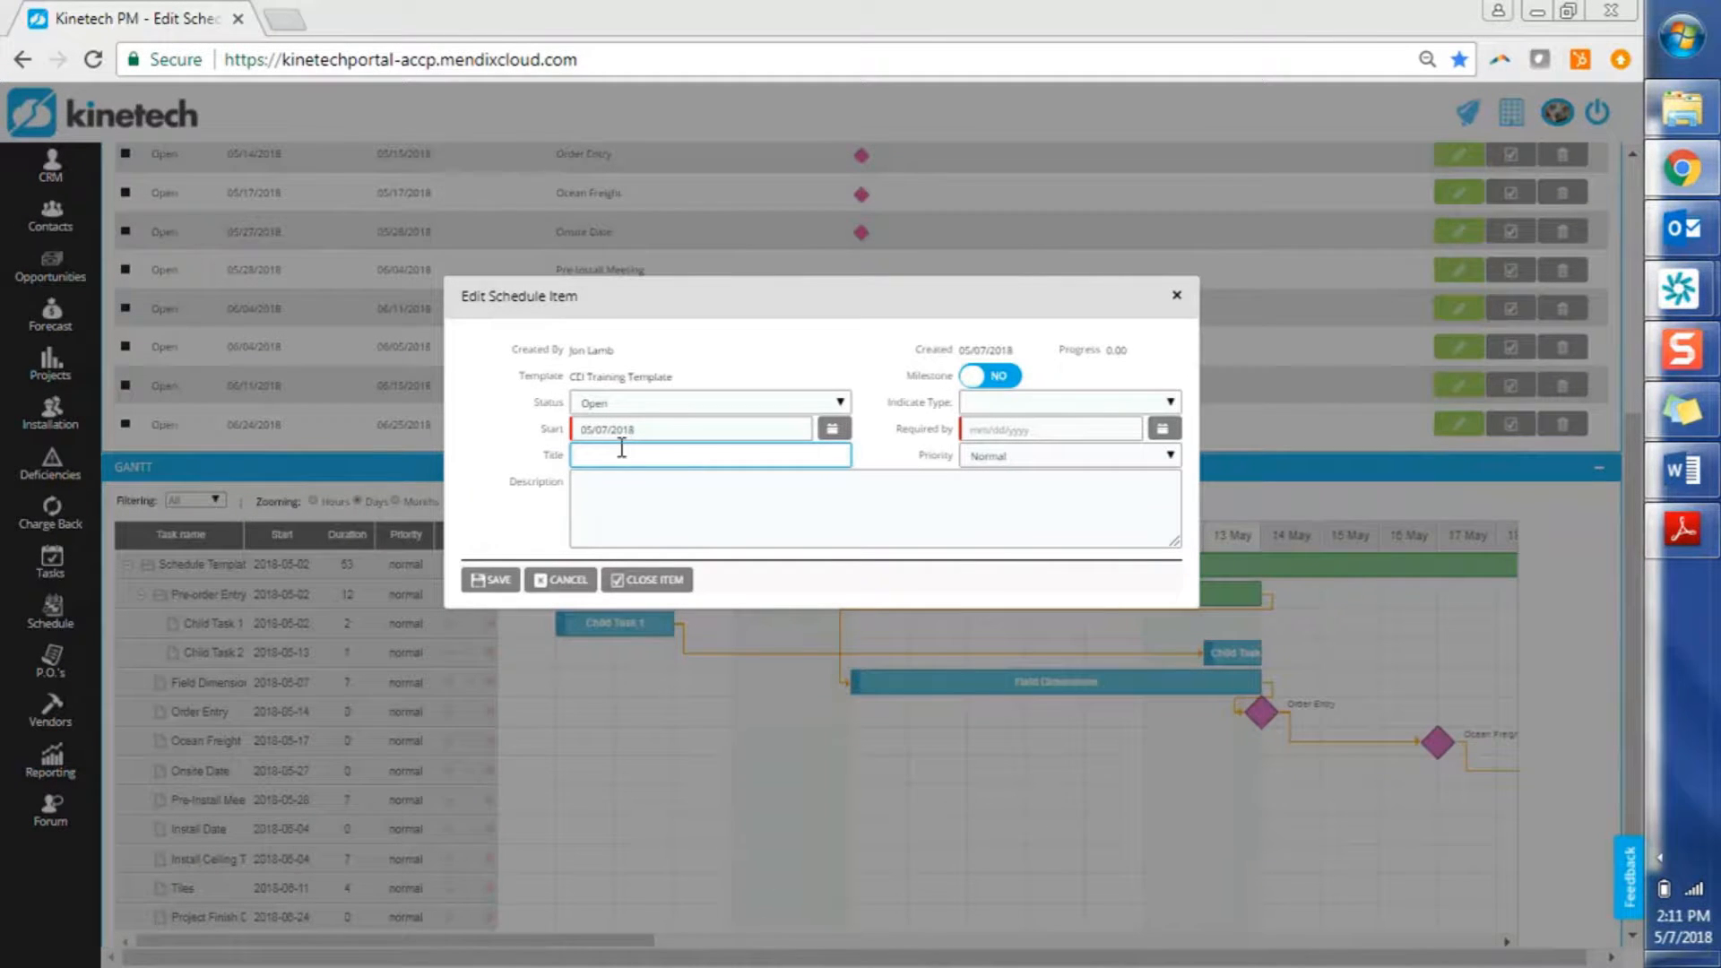
pyautogui.write('NEW SI')
pyautogui.click(1164, 430)
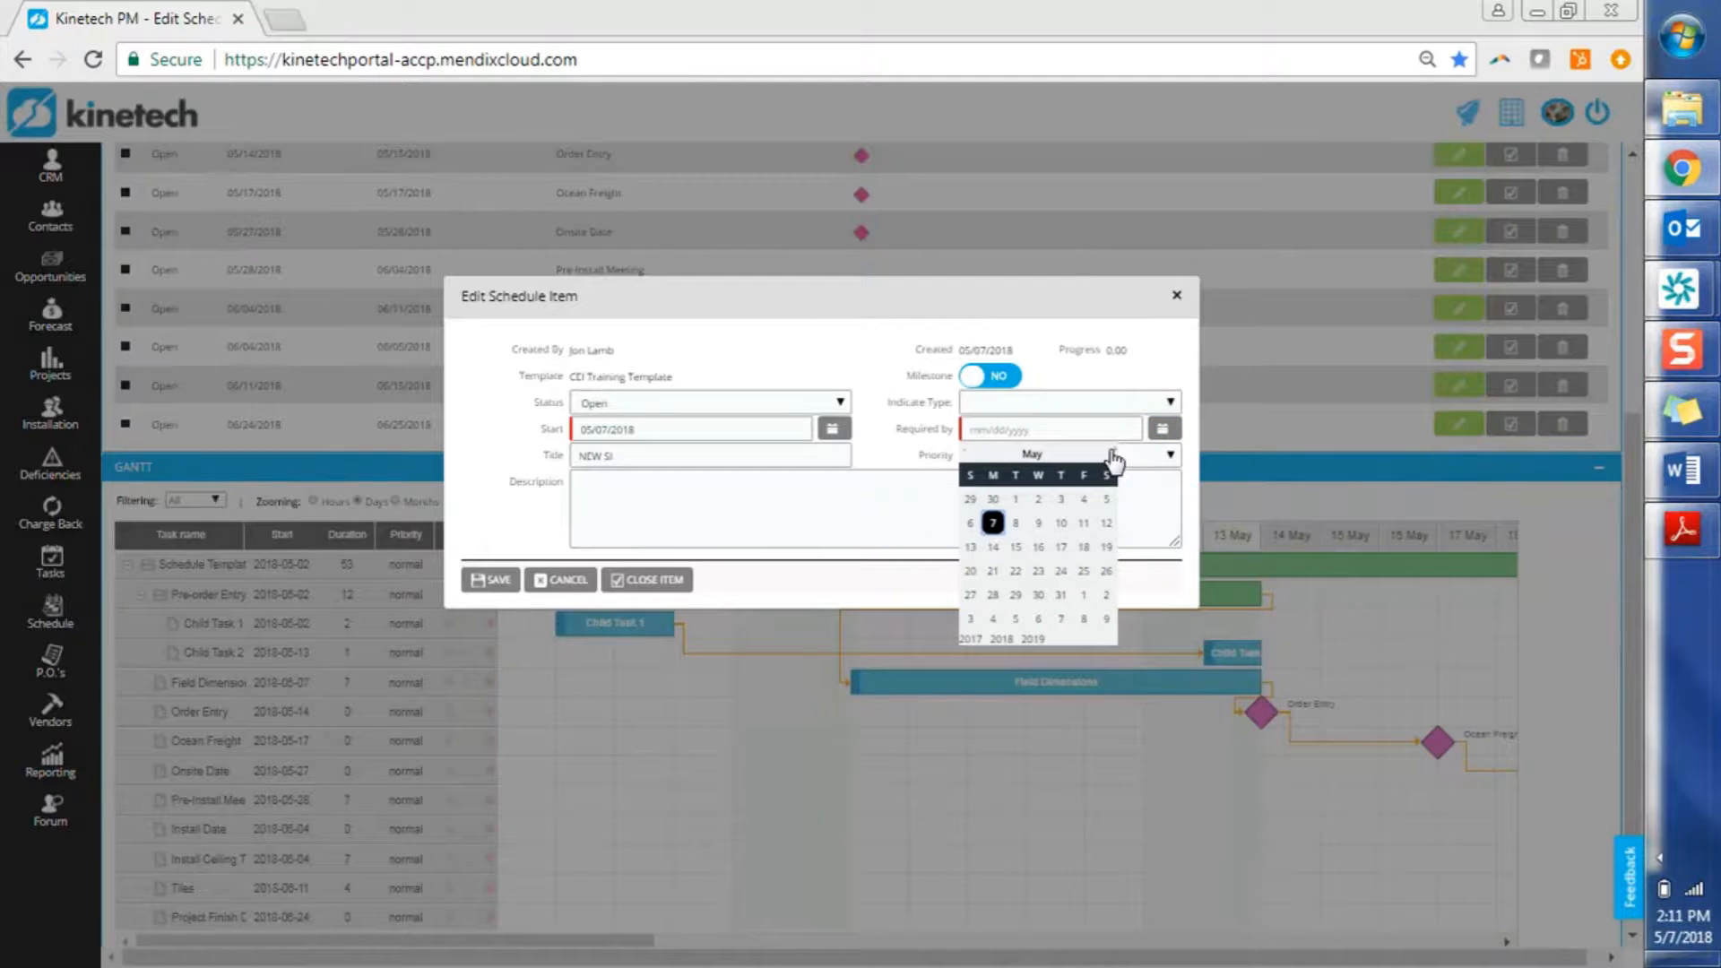
pyautogui.click(1062, 570)
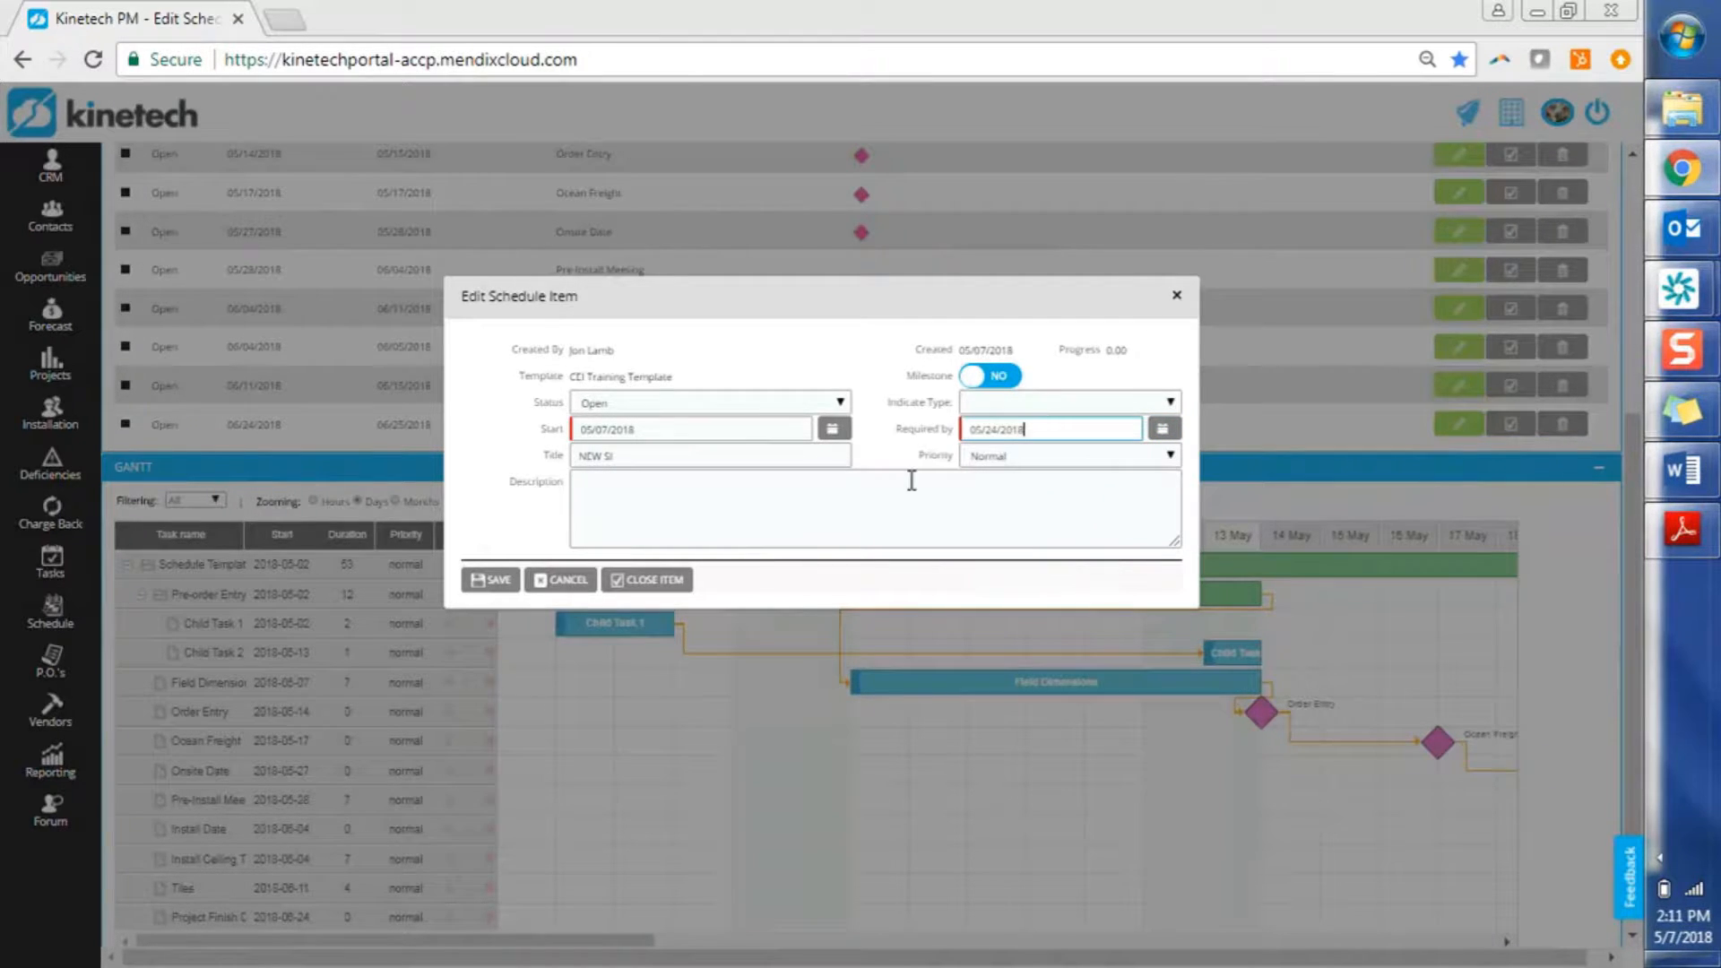
pyautogui.click(834, 431)
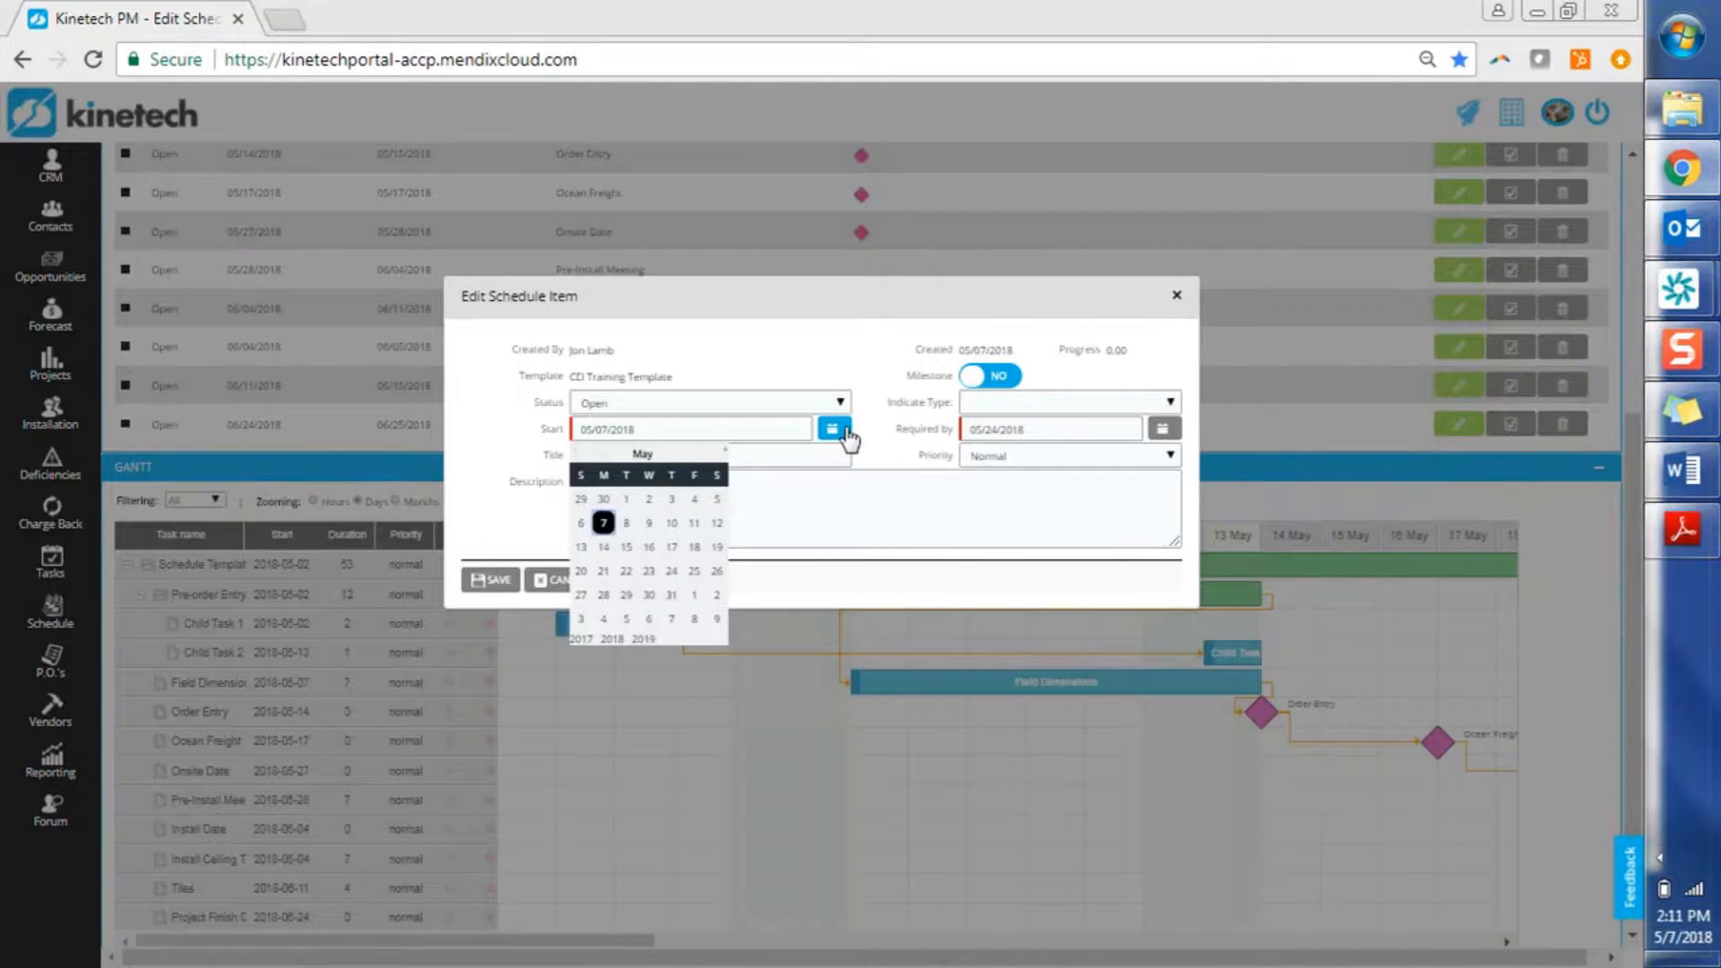
pyautogui.click(604, 576)
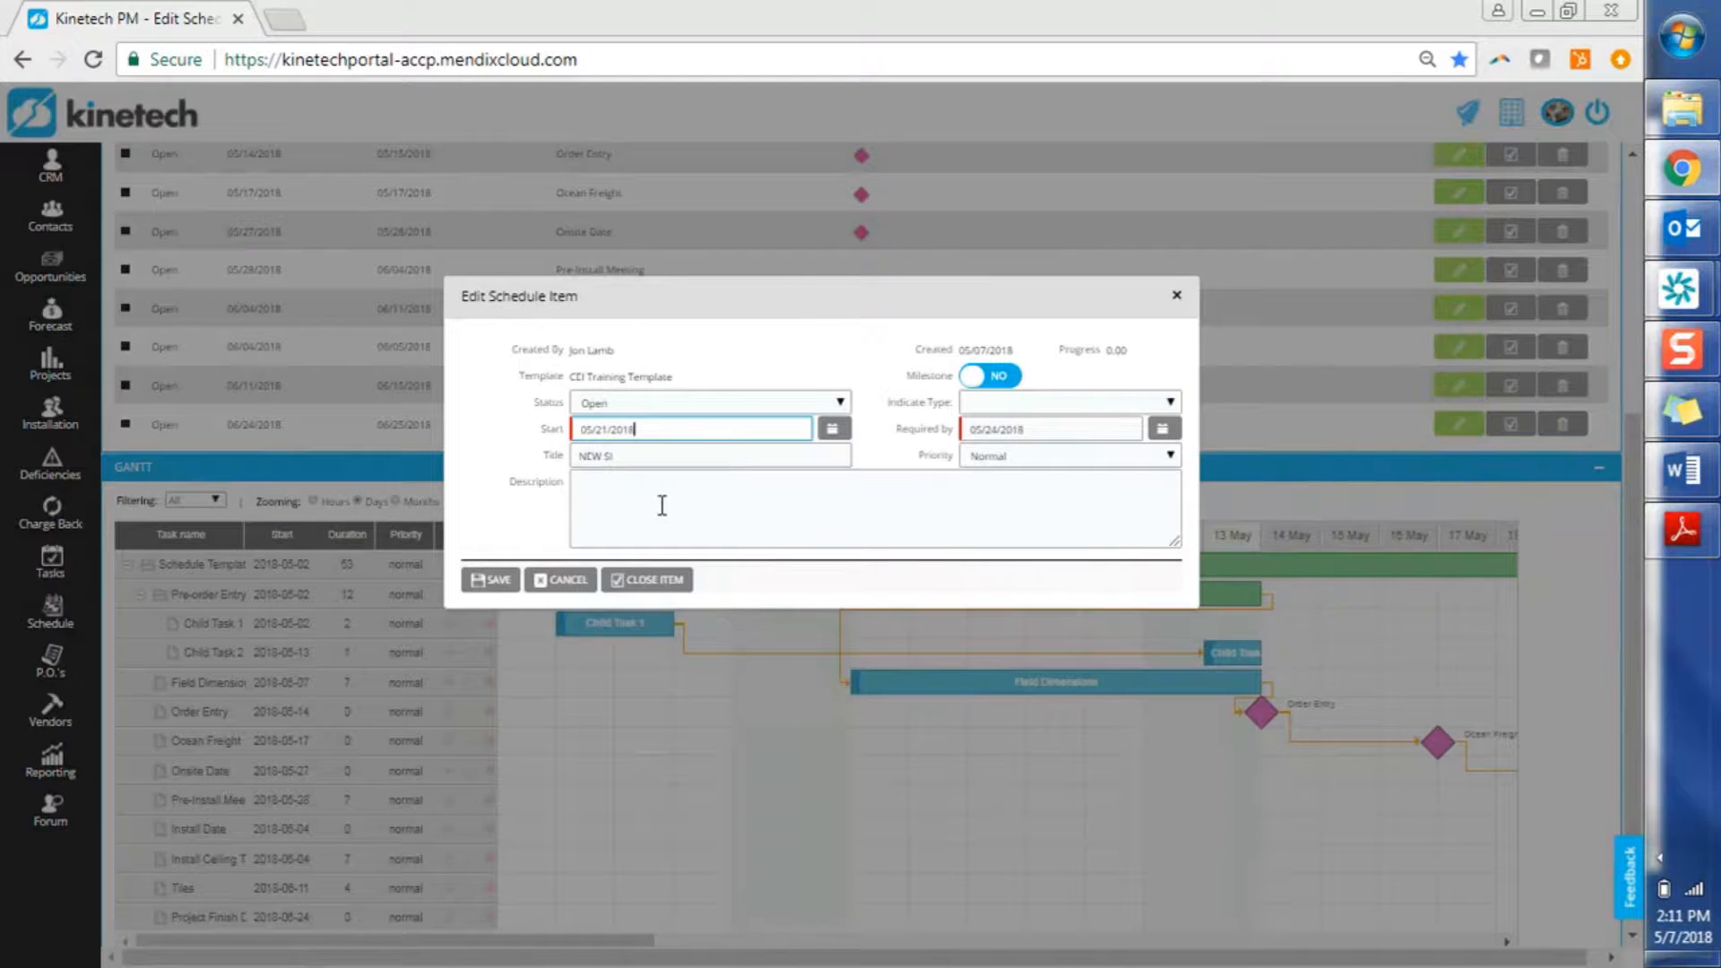
pyautogui.click(503, 583)
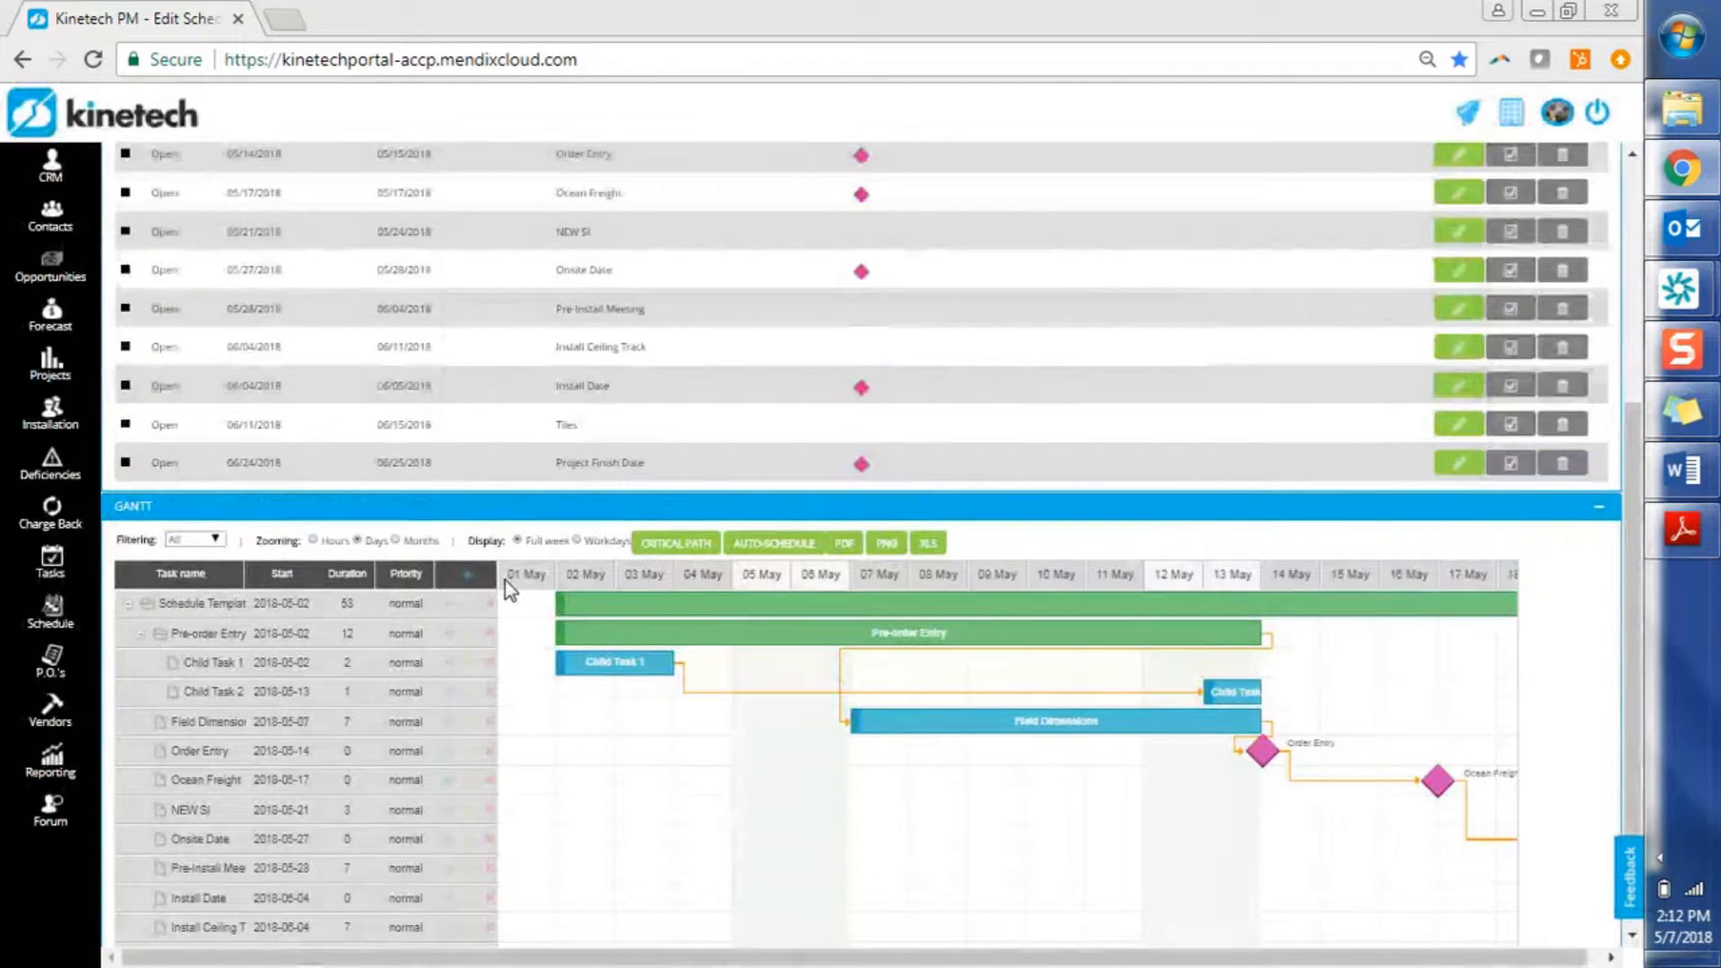
# Save child task 'Child 1a' under NEW SI, from 05/21/2018 to 05/22/2018
pyautogui.click(343, 809)
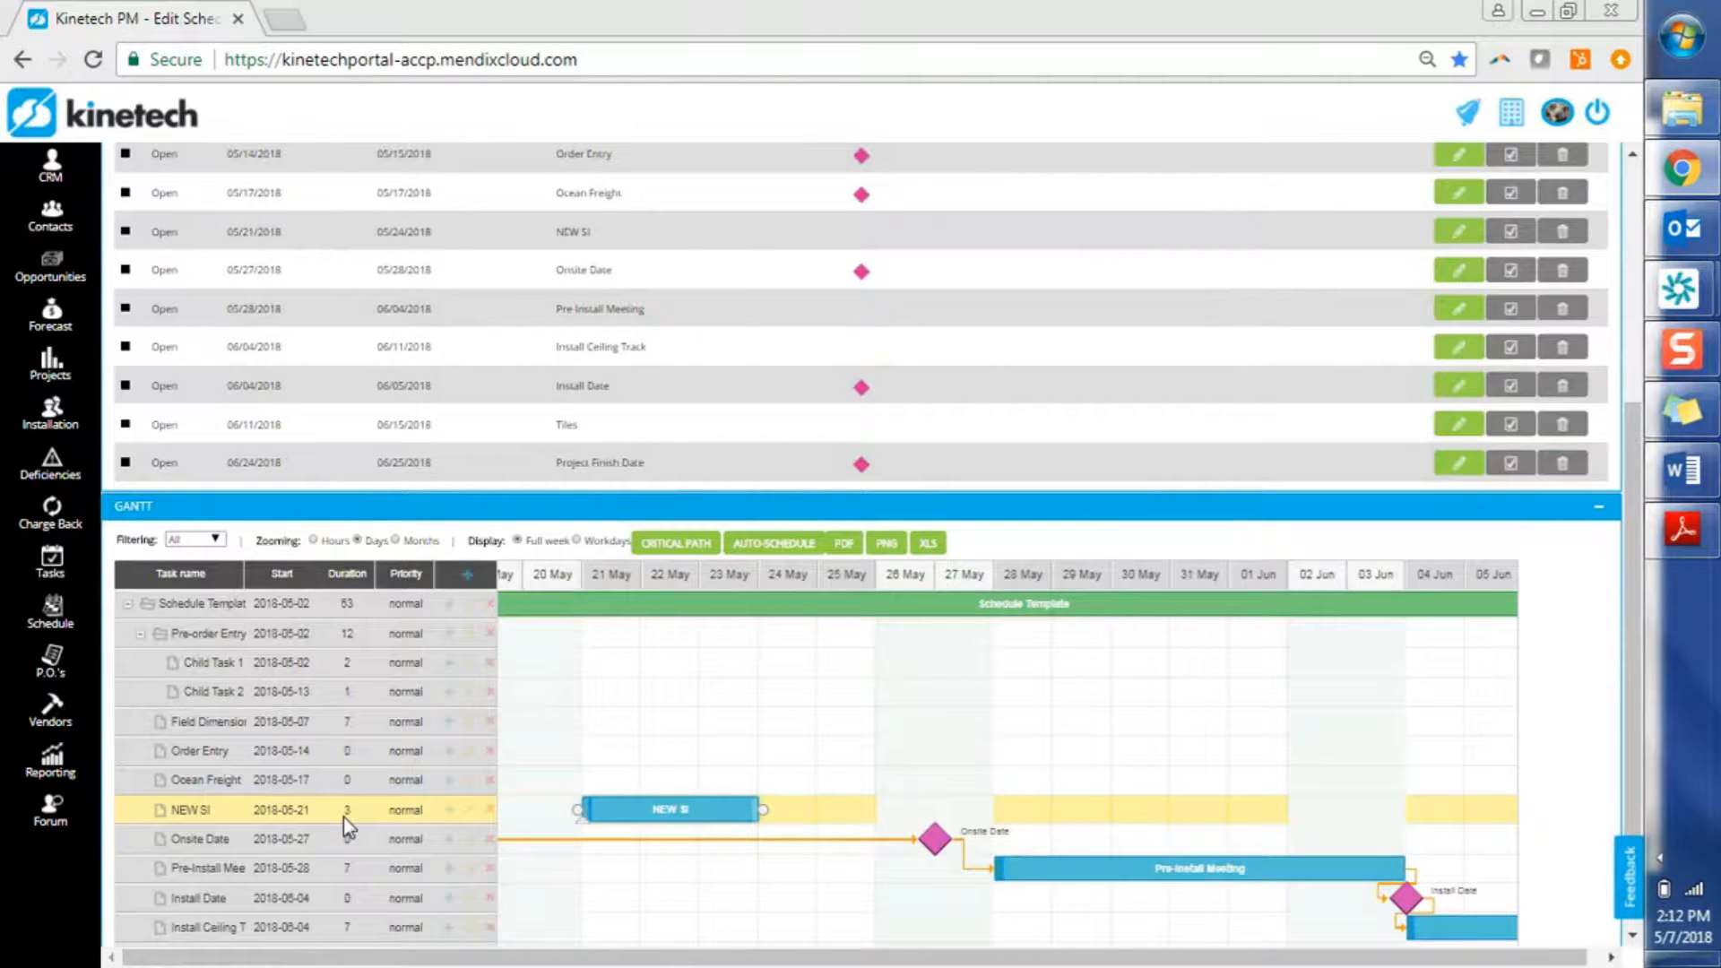
pyautogui.click(448, 811)
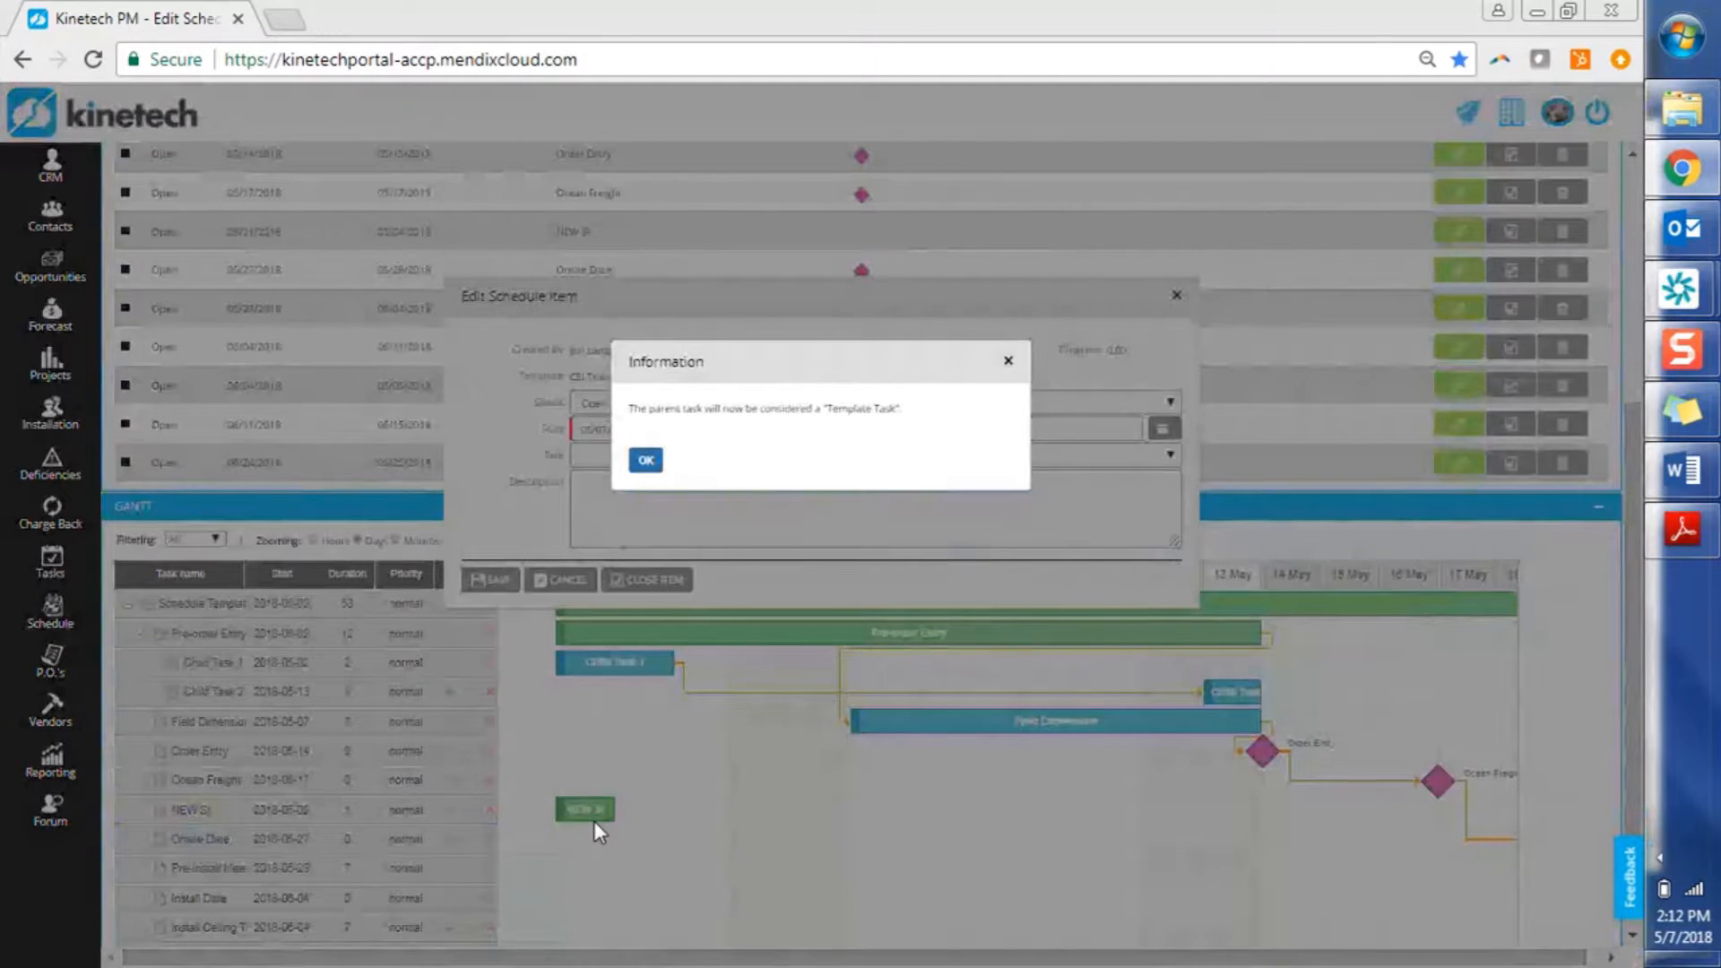
pyautogui.click(646, 462)
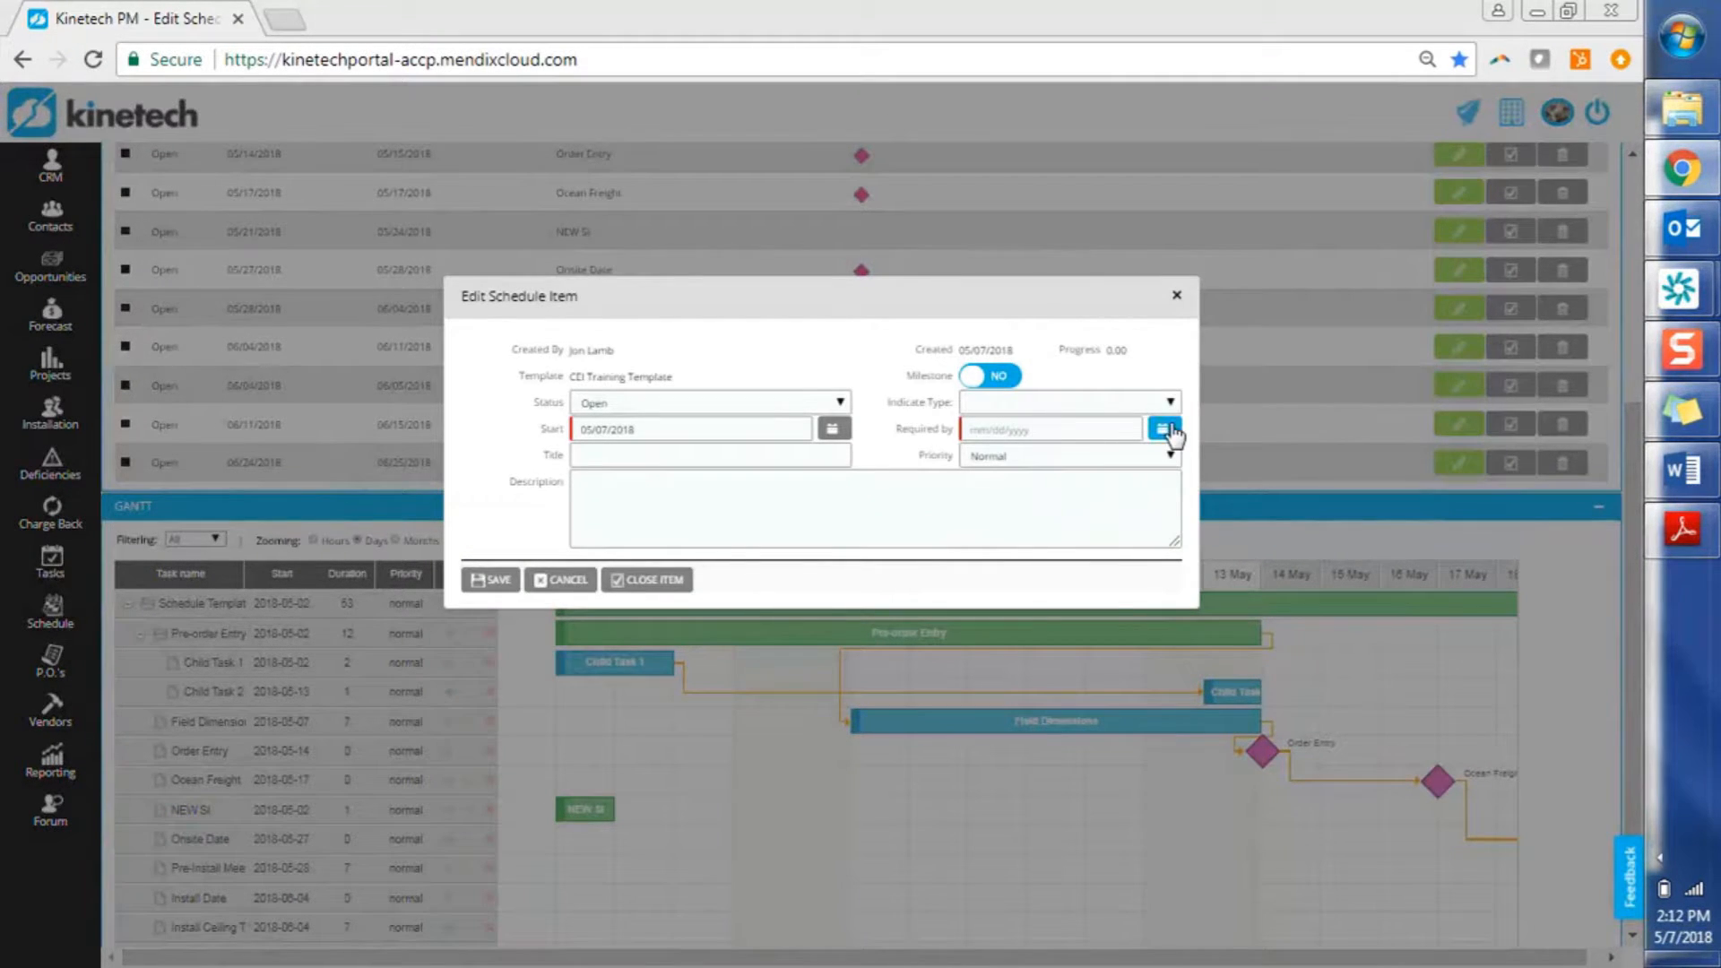
pyautogui.click(1163, 429)
pyautogui.click(990, 576)
pyautogui.click(1165, 432)
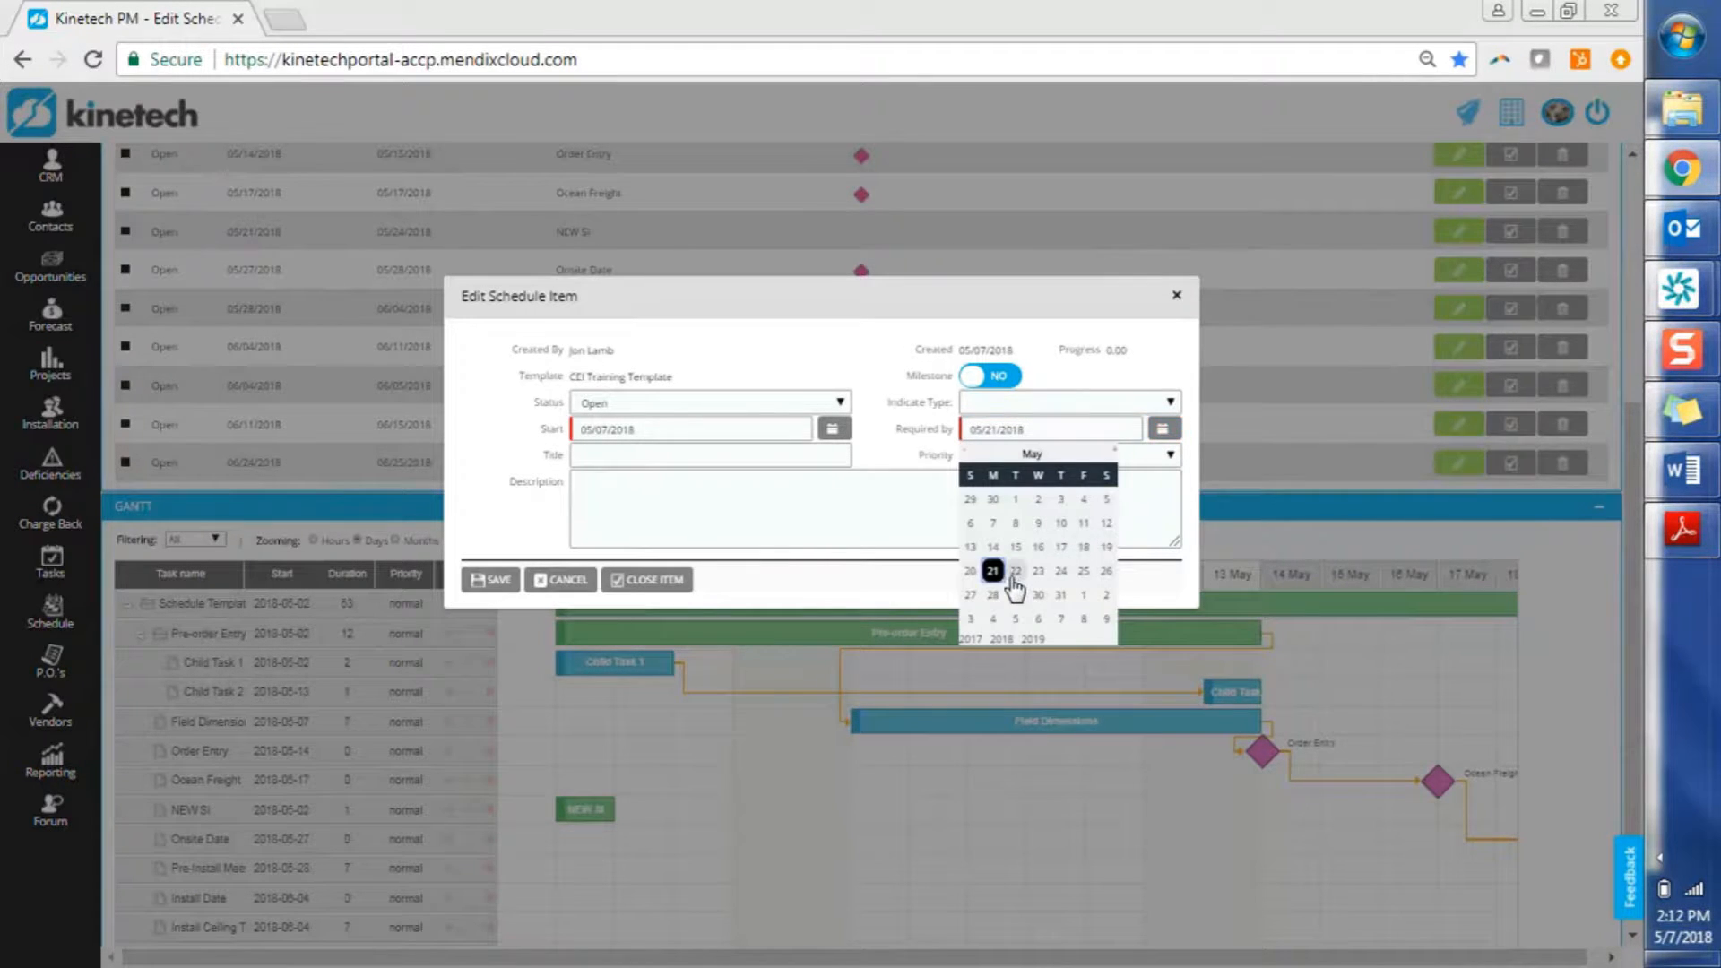
pyautogui.click(1009, 581)
pyautogui.click(833, 429)
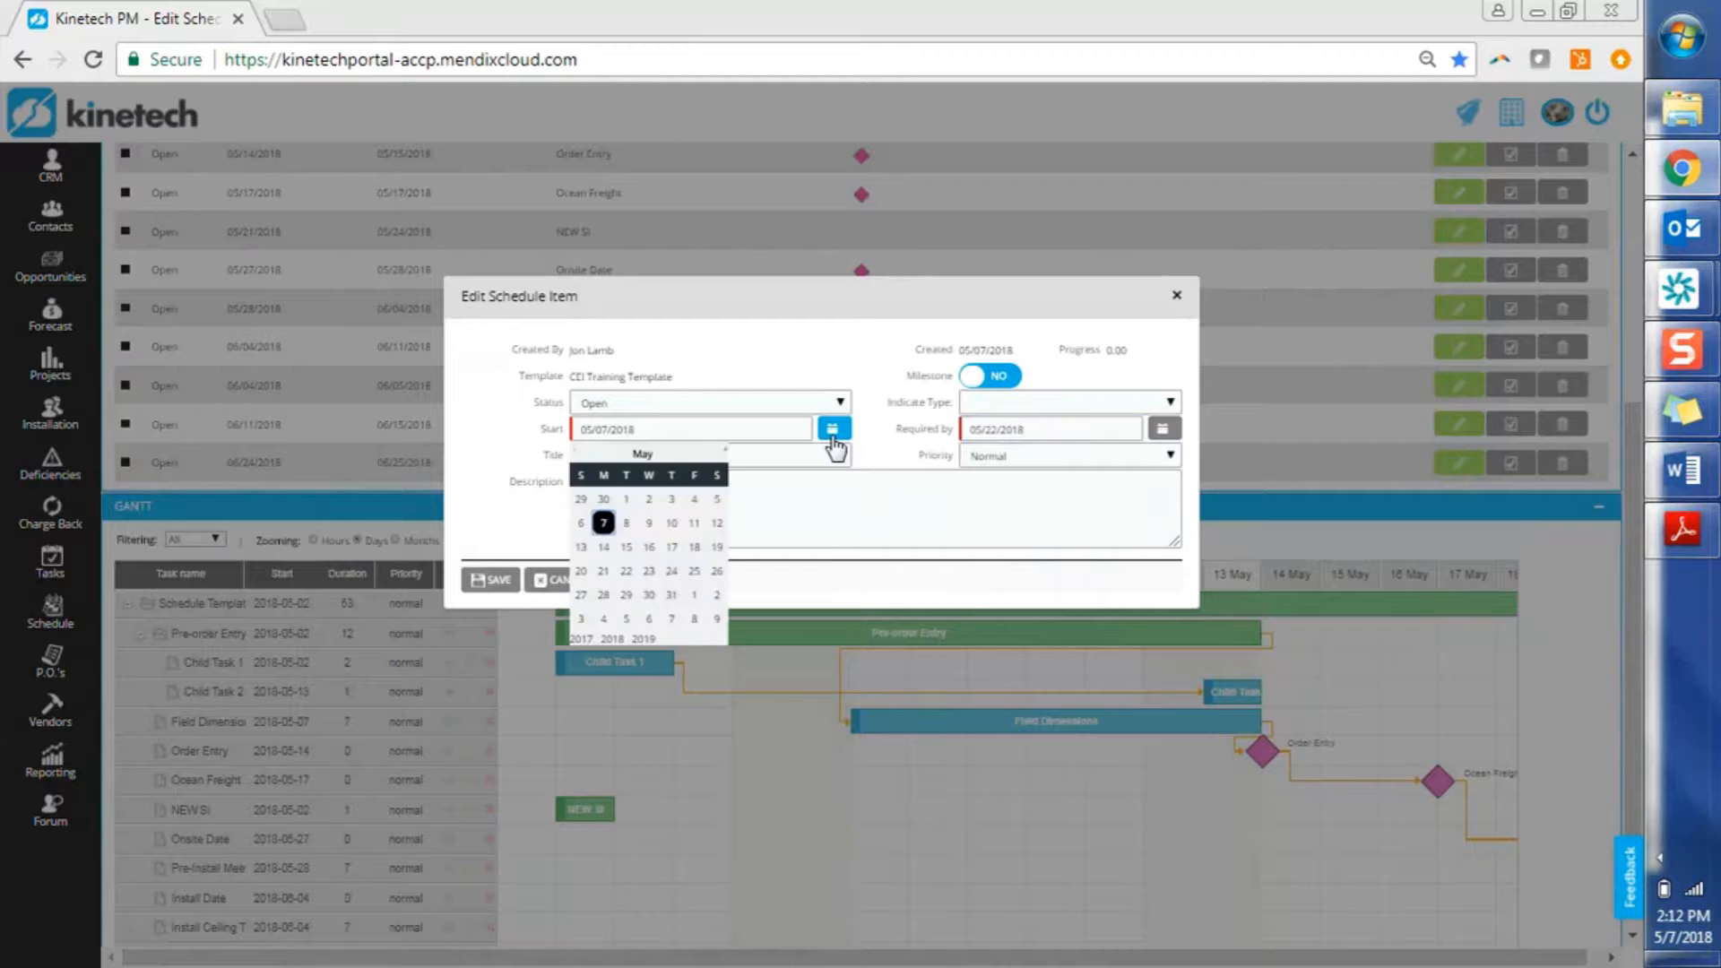
pyautogui.click(603, 572)
pyautogui.click(625, 454)
pyautogui.write('Child ')
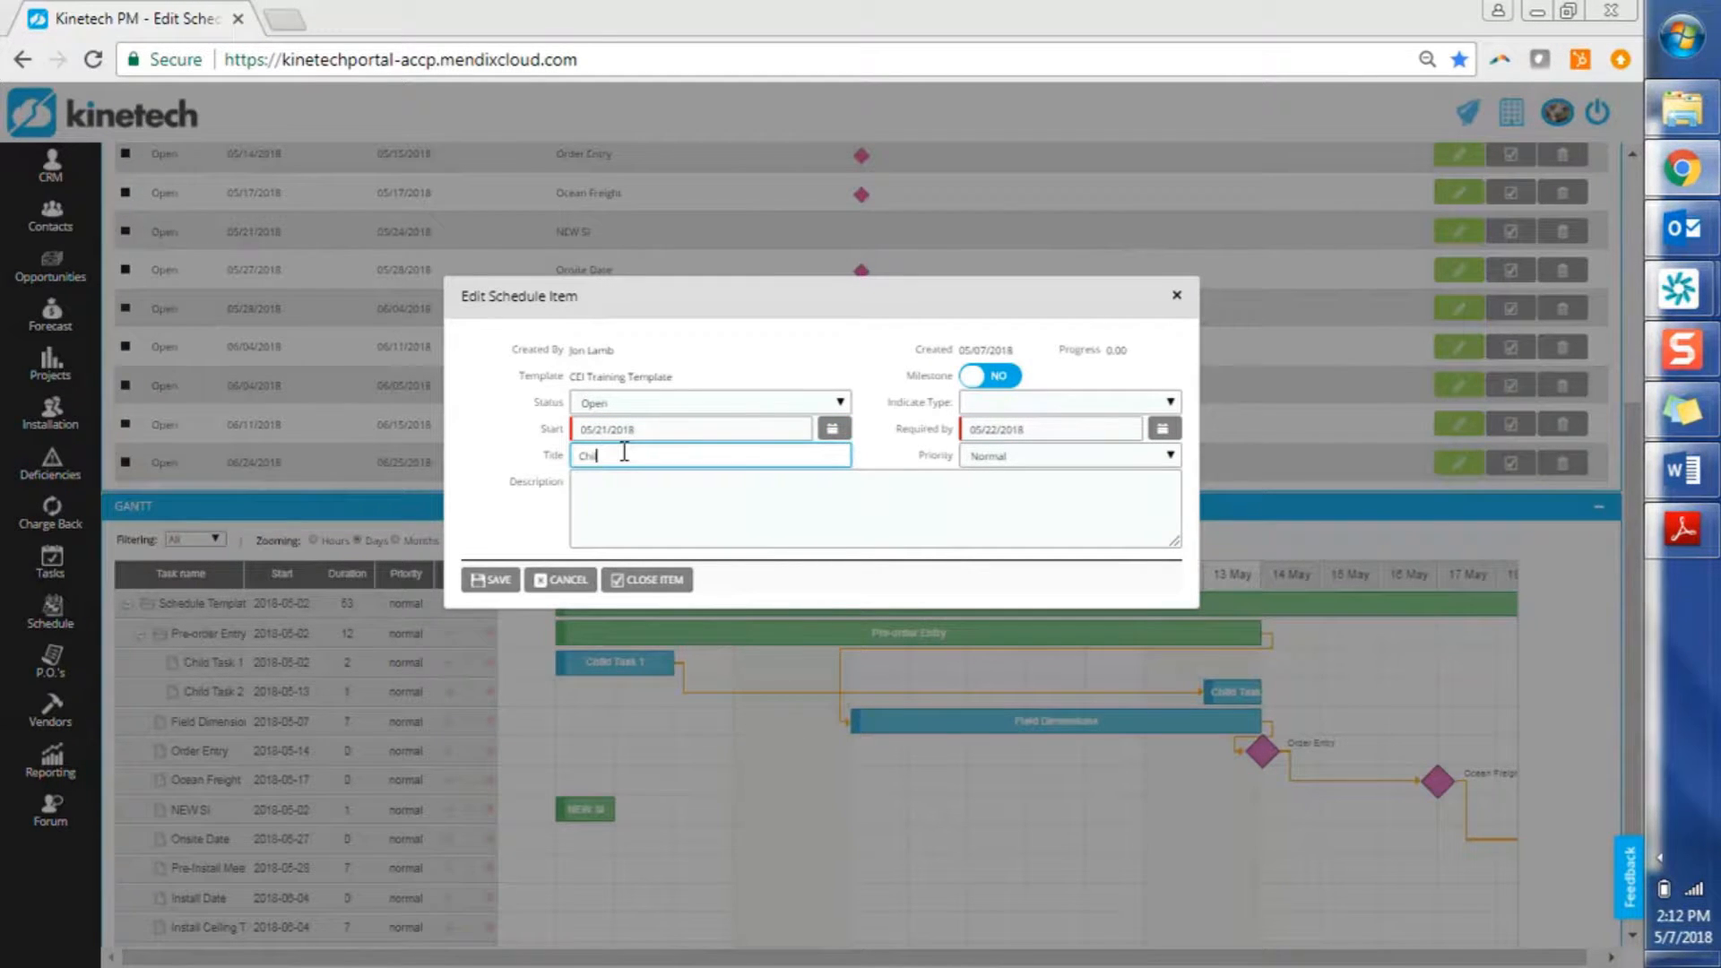
pyautogui.write('1a')
pyautogui.click(498, 581)
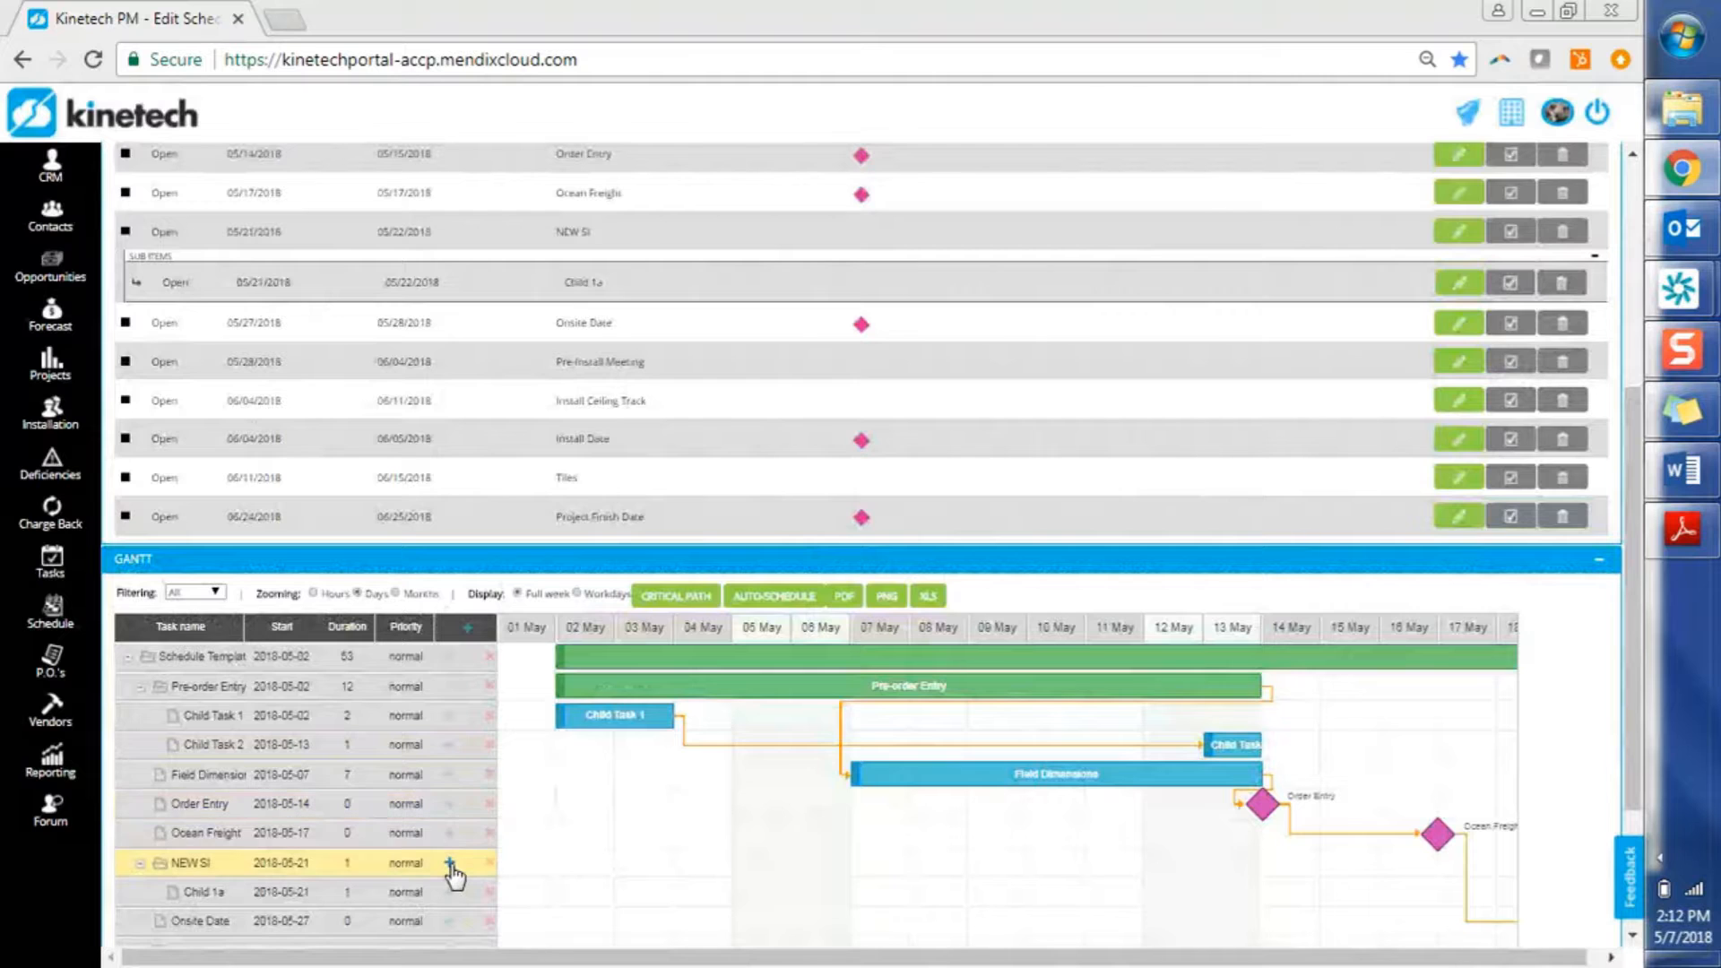
# Save sub-item 'Child 1b' under NEW SI, from 05/23/2018 to 05/24/2018
pyautogui.click(450, 864)
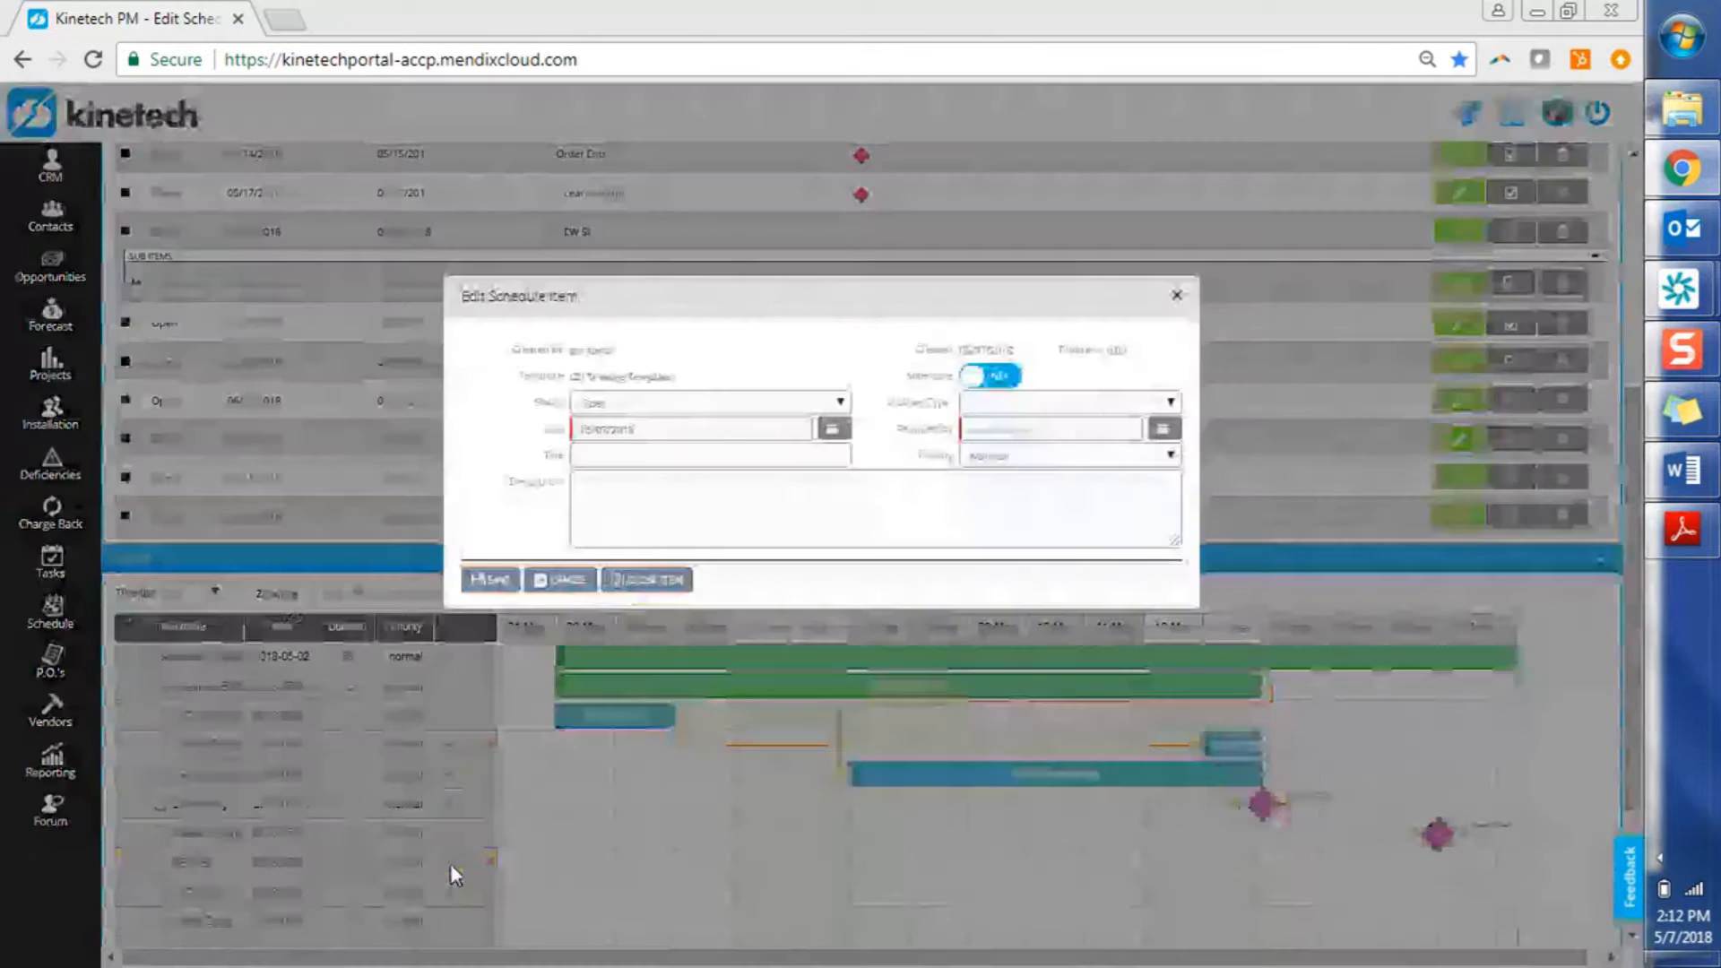
pyautogui.click(837, 432)
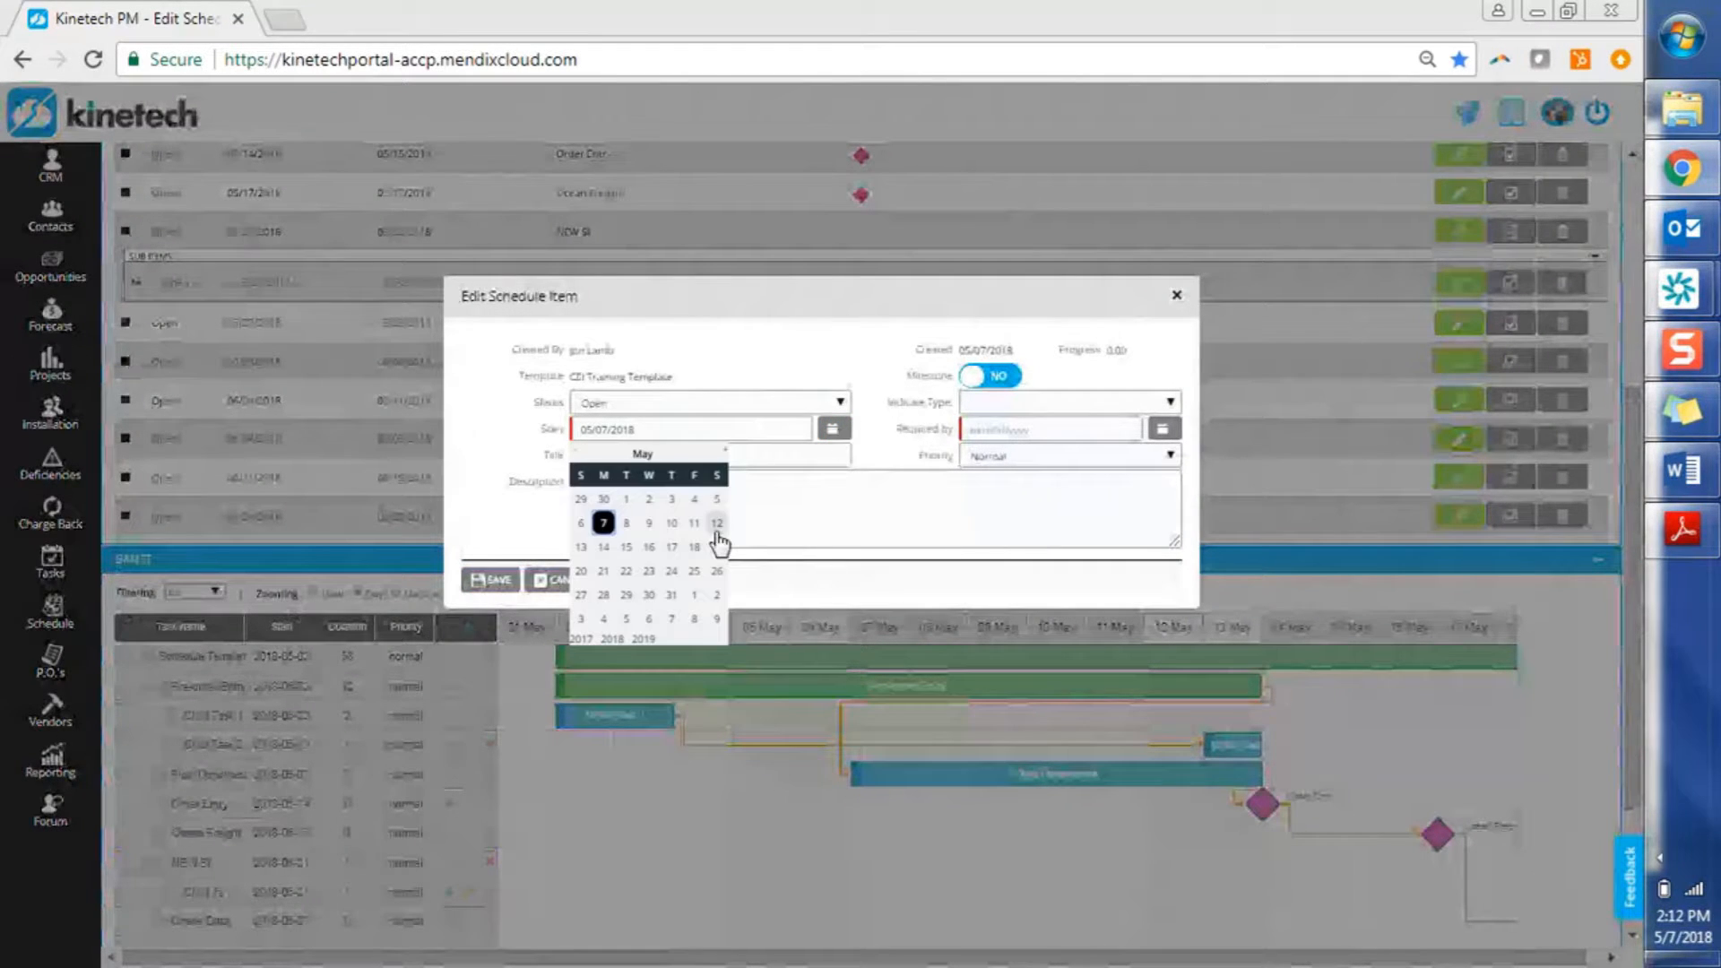
pyautogui.click(652, 573)
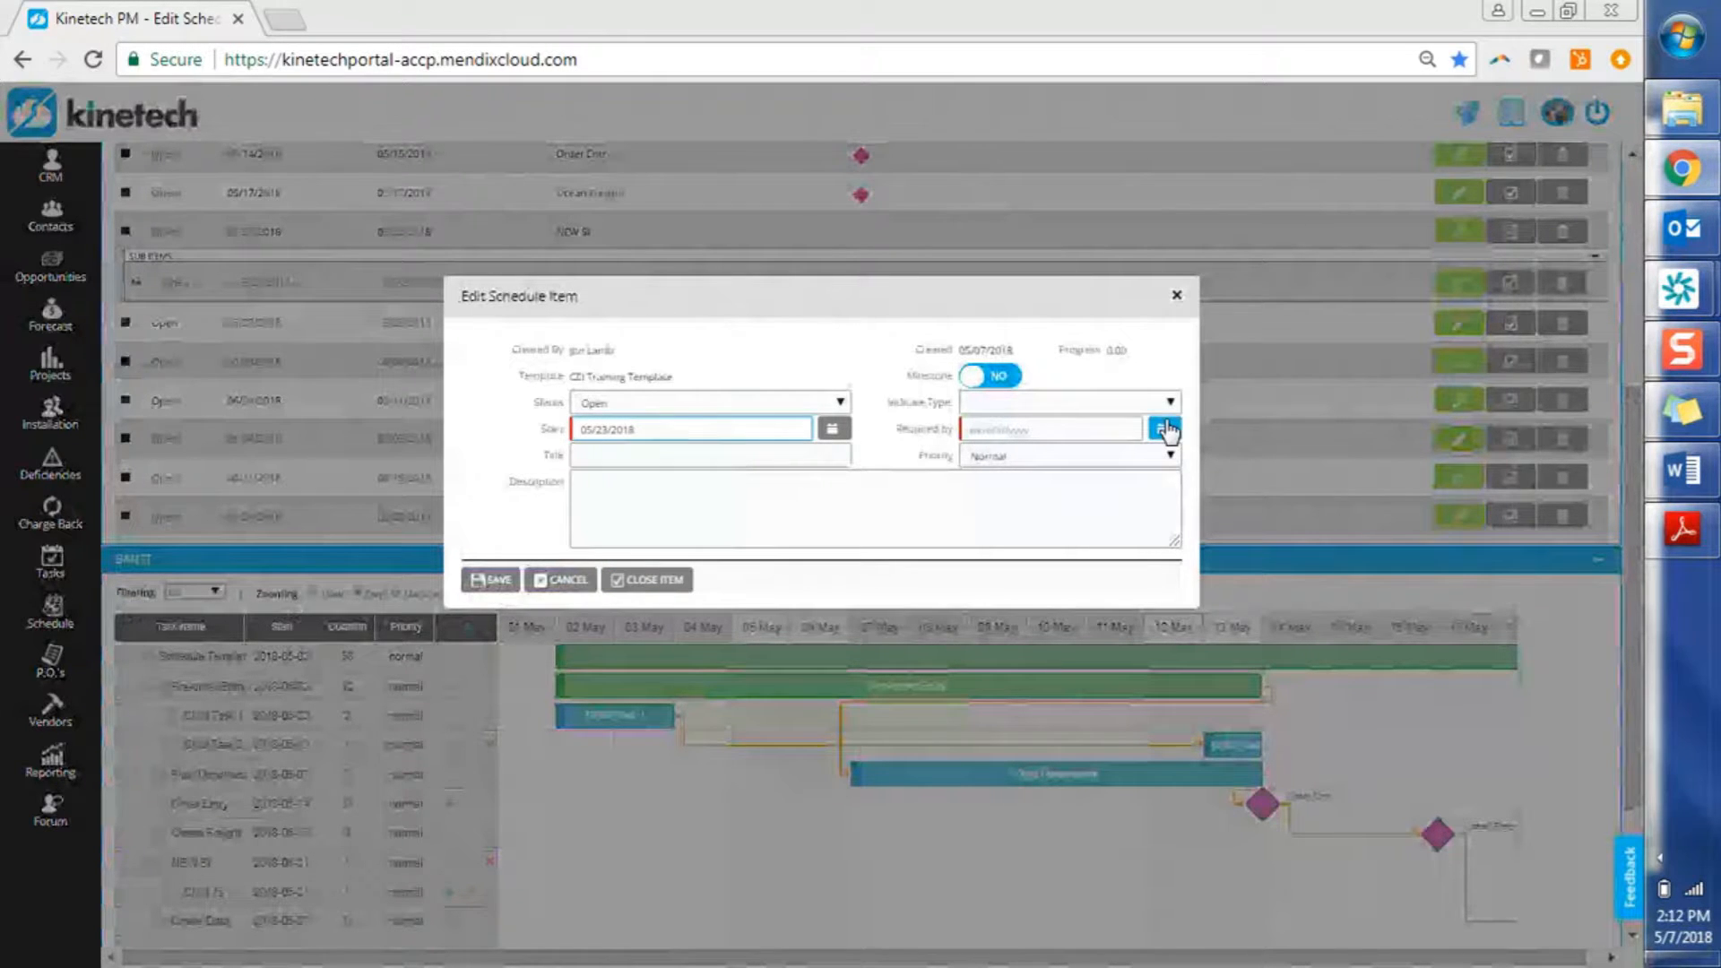
pyautogui.click(1166, 429)
pyautogui.click(1061, 574)
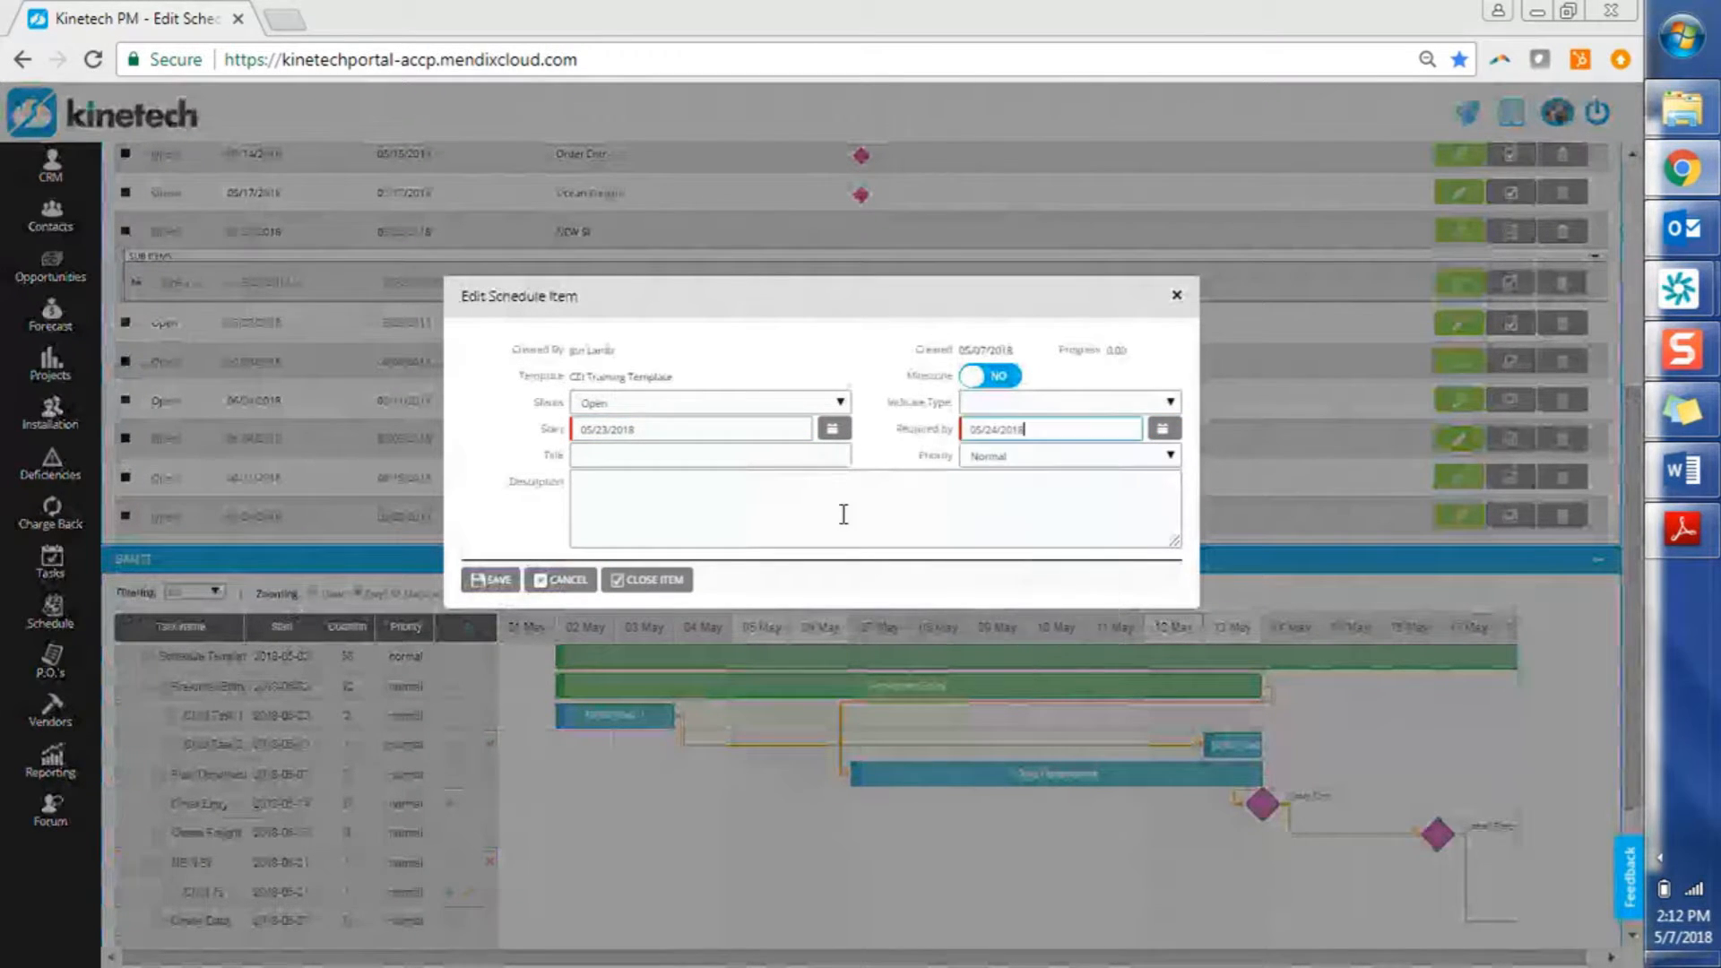
pyautogui.click(783, 454)
pyautogui.write('child 1b')
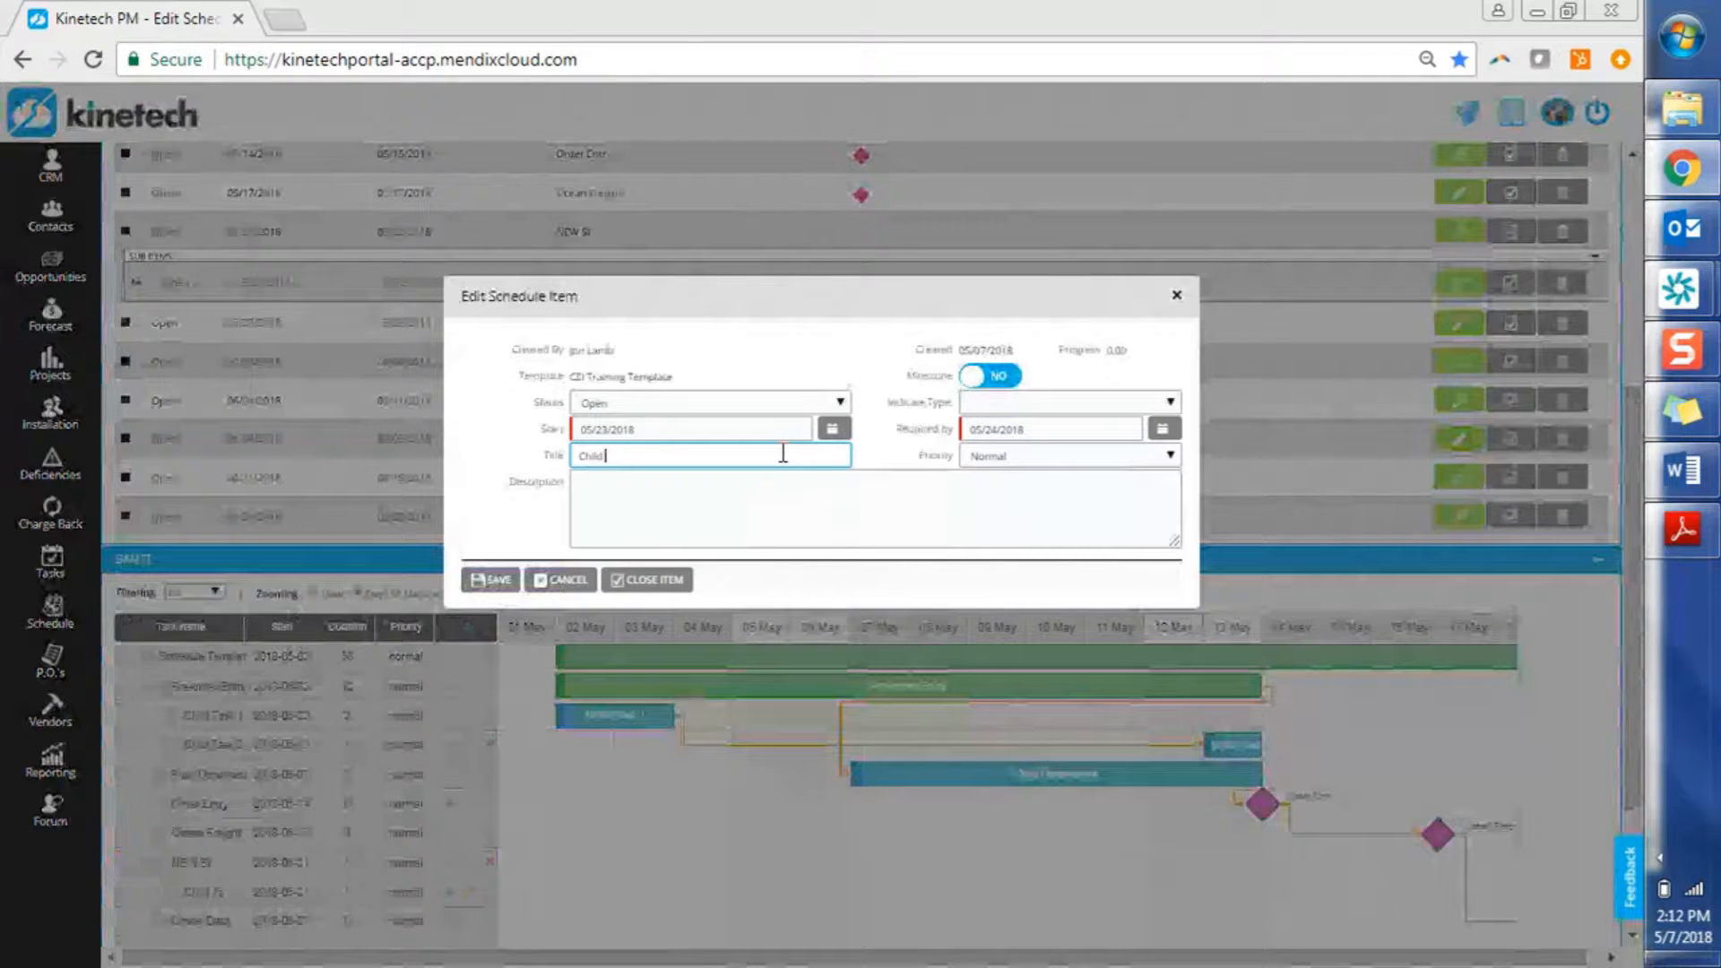
pyautogui.click(496, 584)
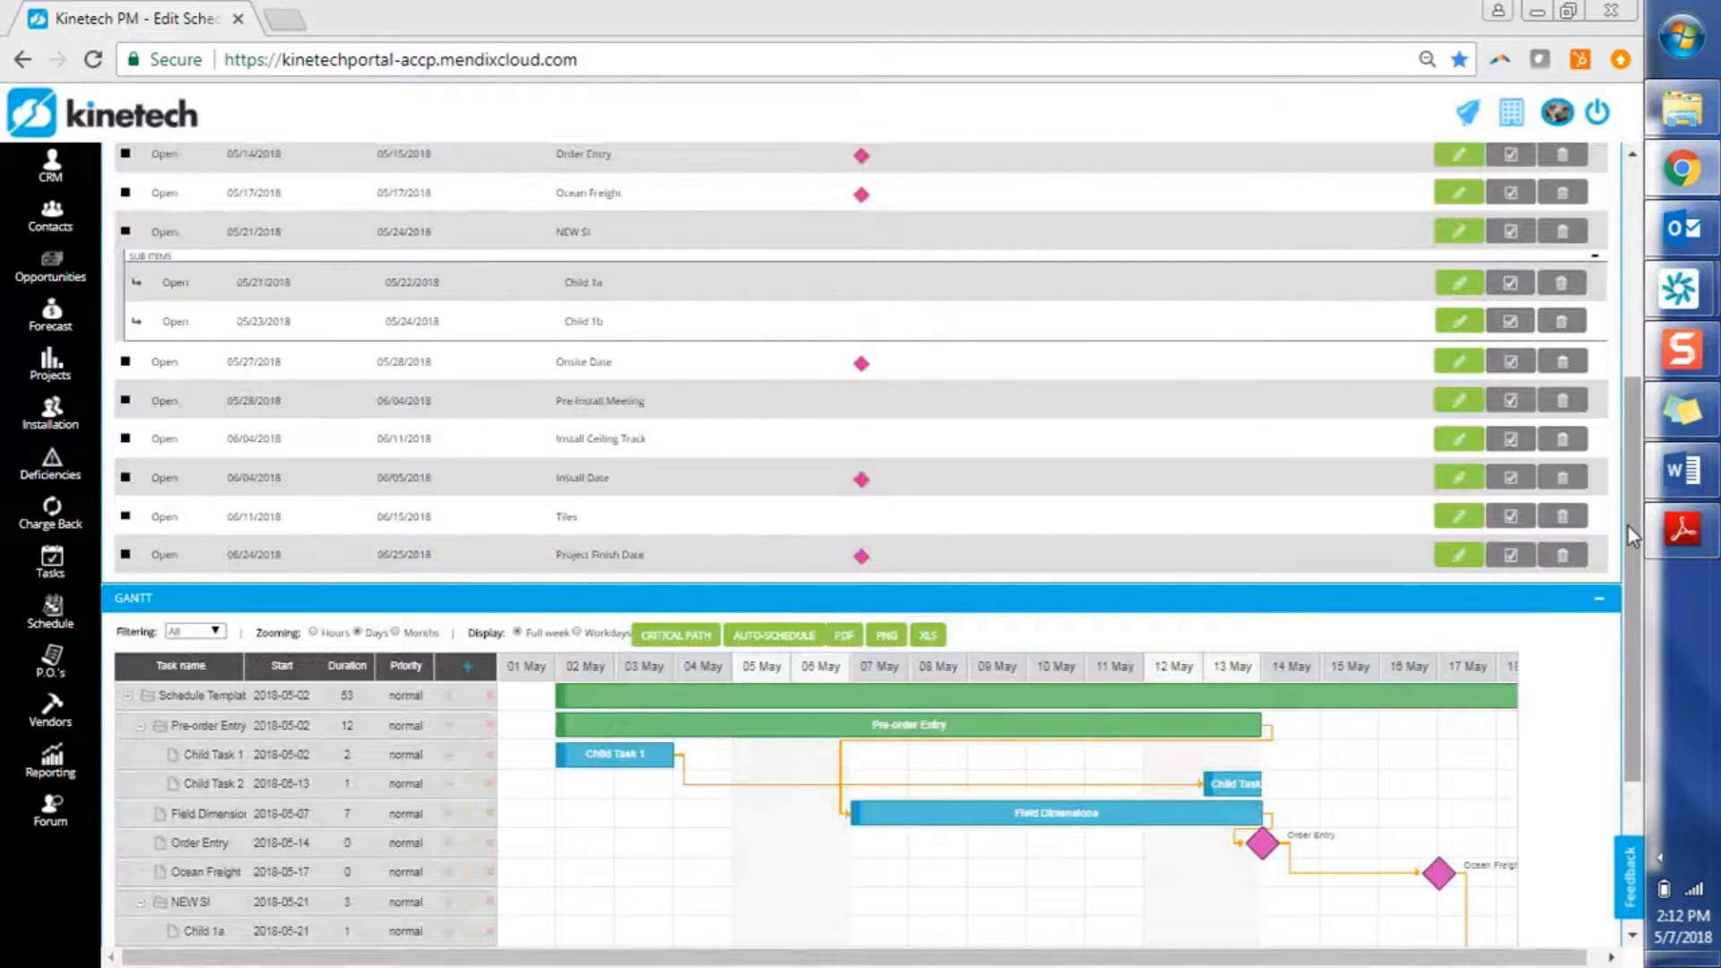
# Delete the Gantt link from Ocean Freight to Onsite Date
pyautogui.moveTo(1628, 525); pyautogui.dragTo(1643, 693)
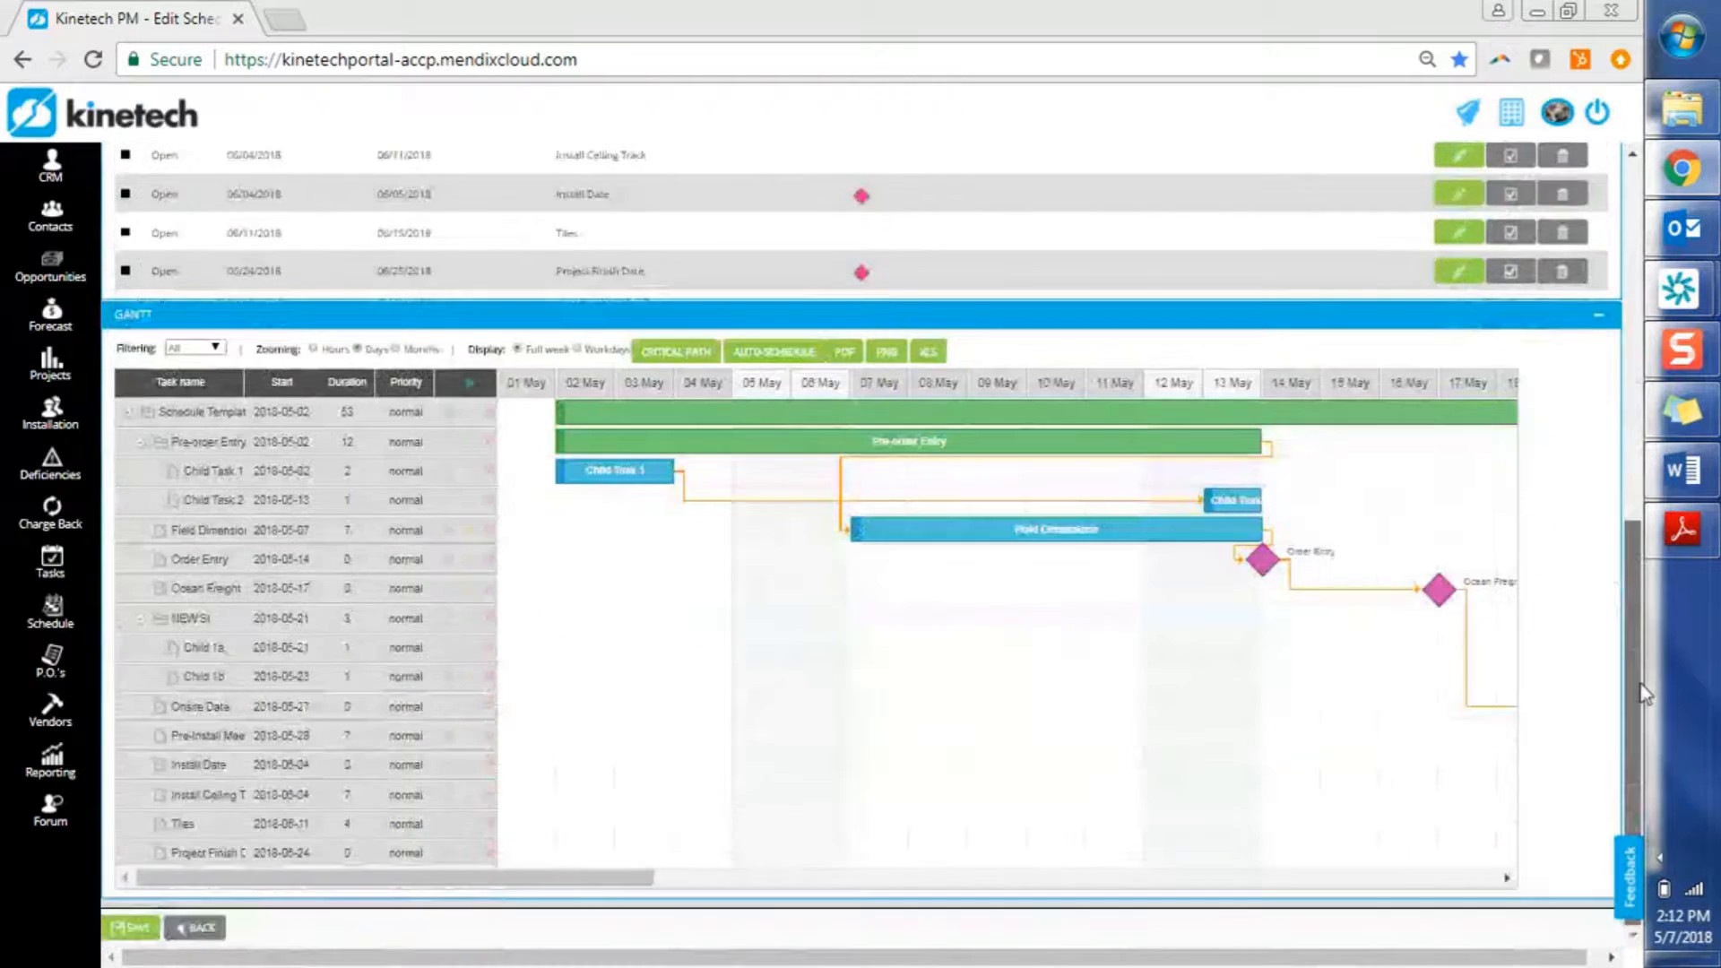
pyautogui.click(285, 628)
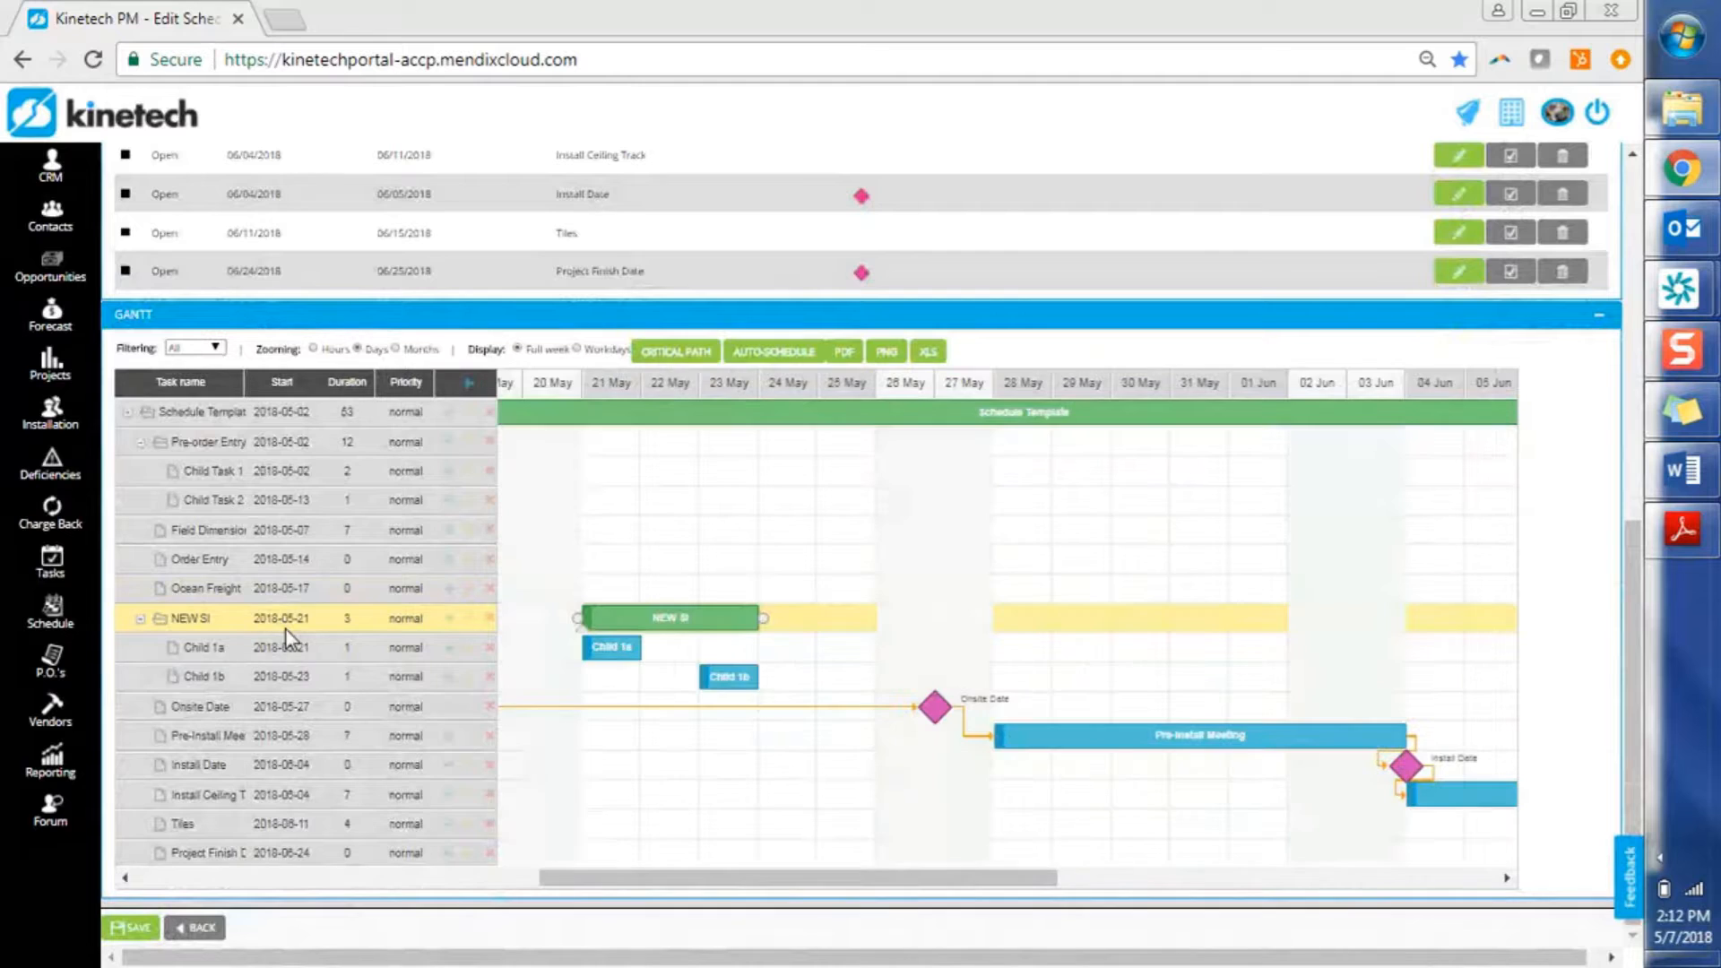
pyautogui.moveTo(631, 881); pyautogui.dragTo(535, 891)
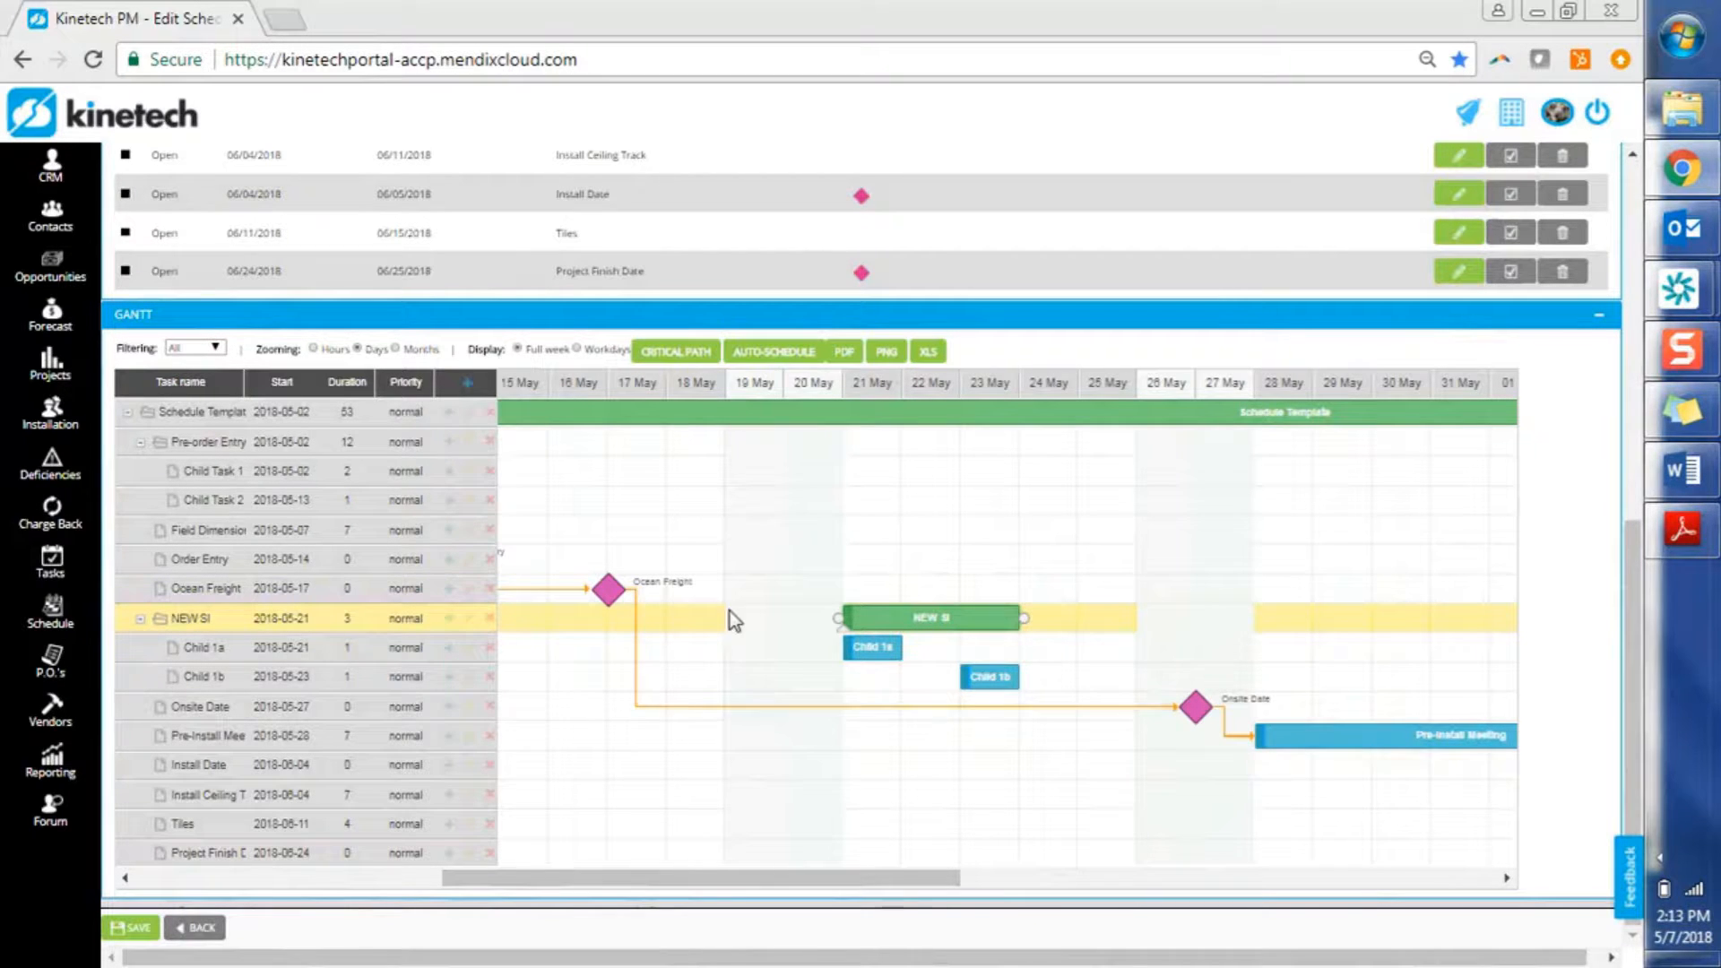
pyautogui.doubleClick(1032, 707)
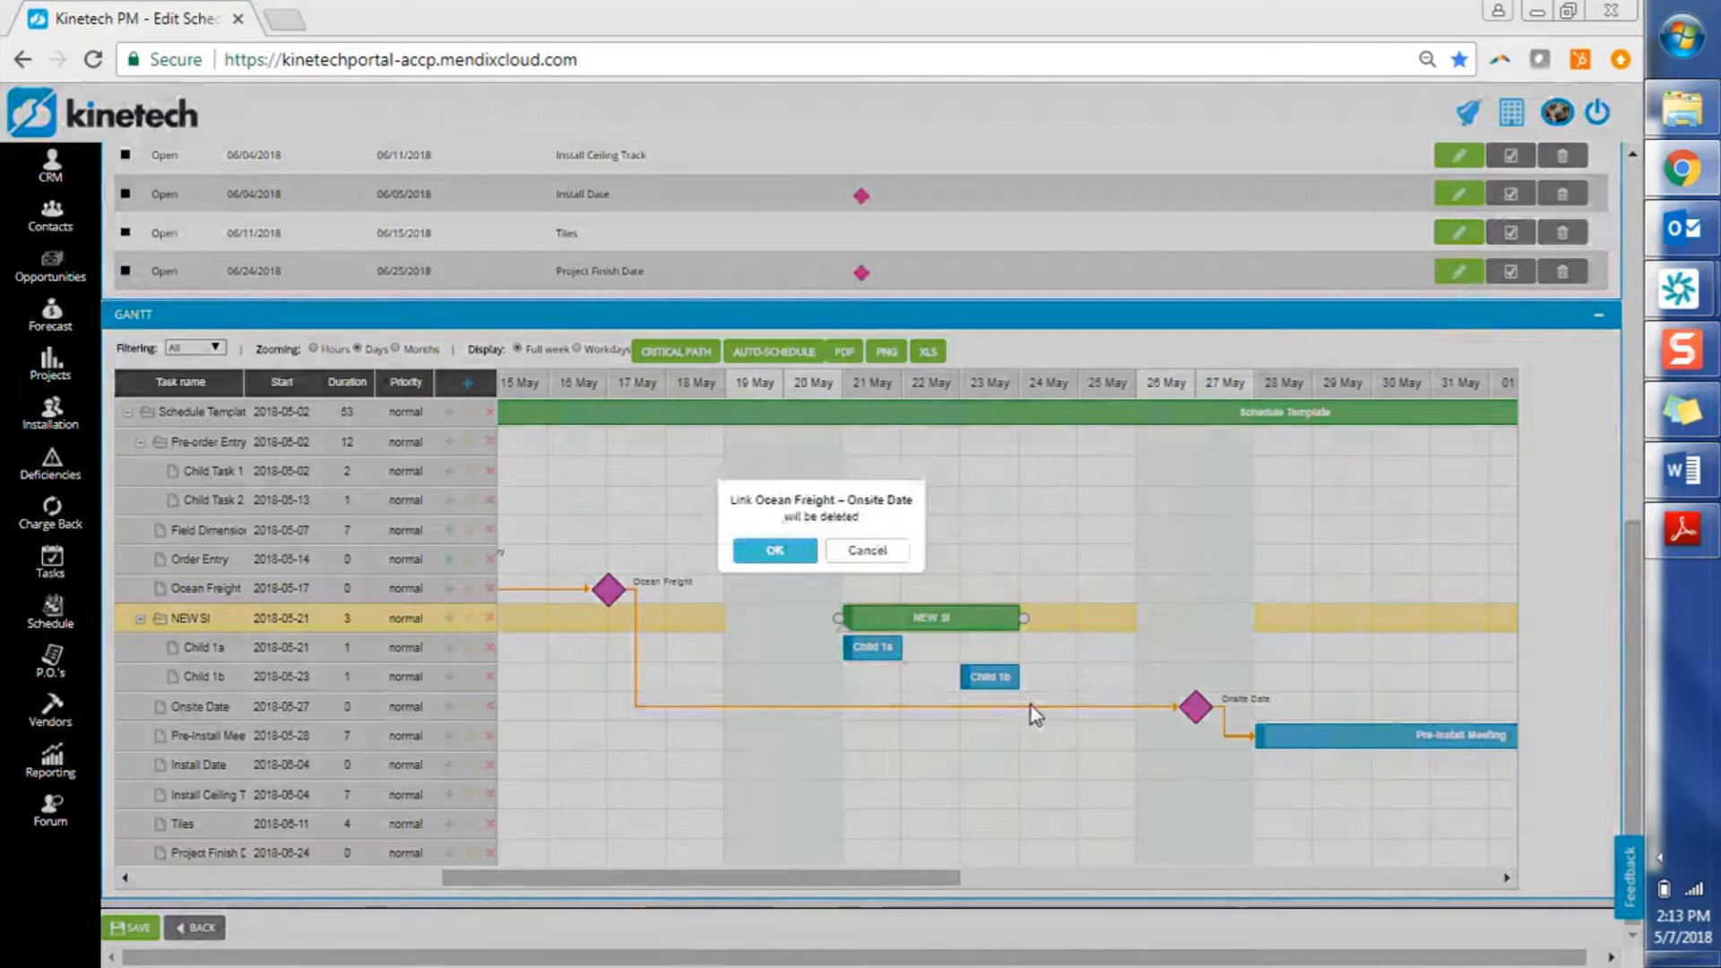
pyautogui.click(803, 550)
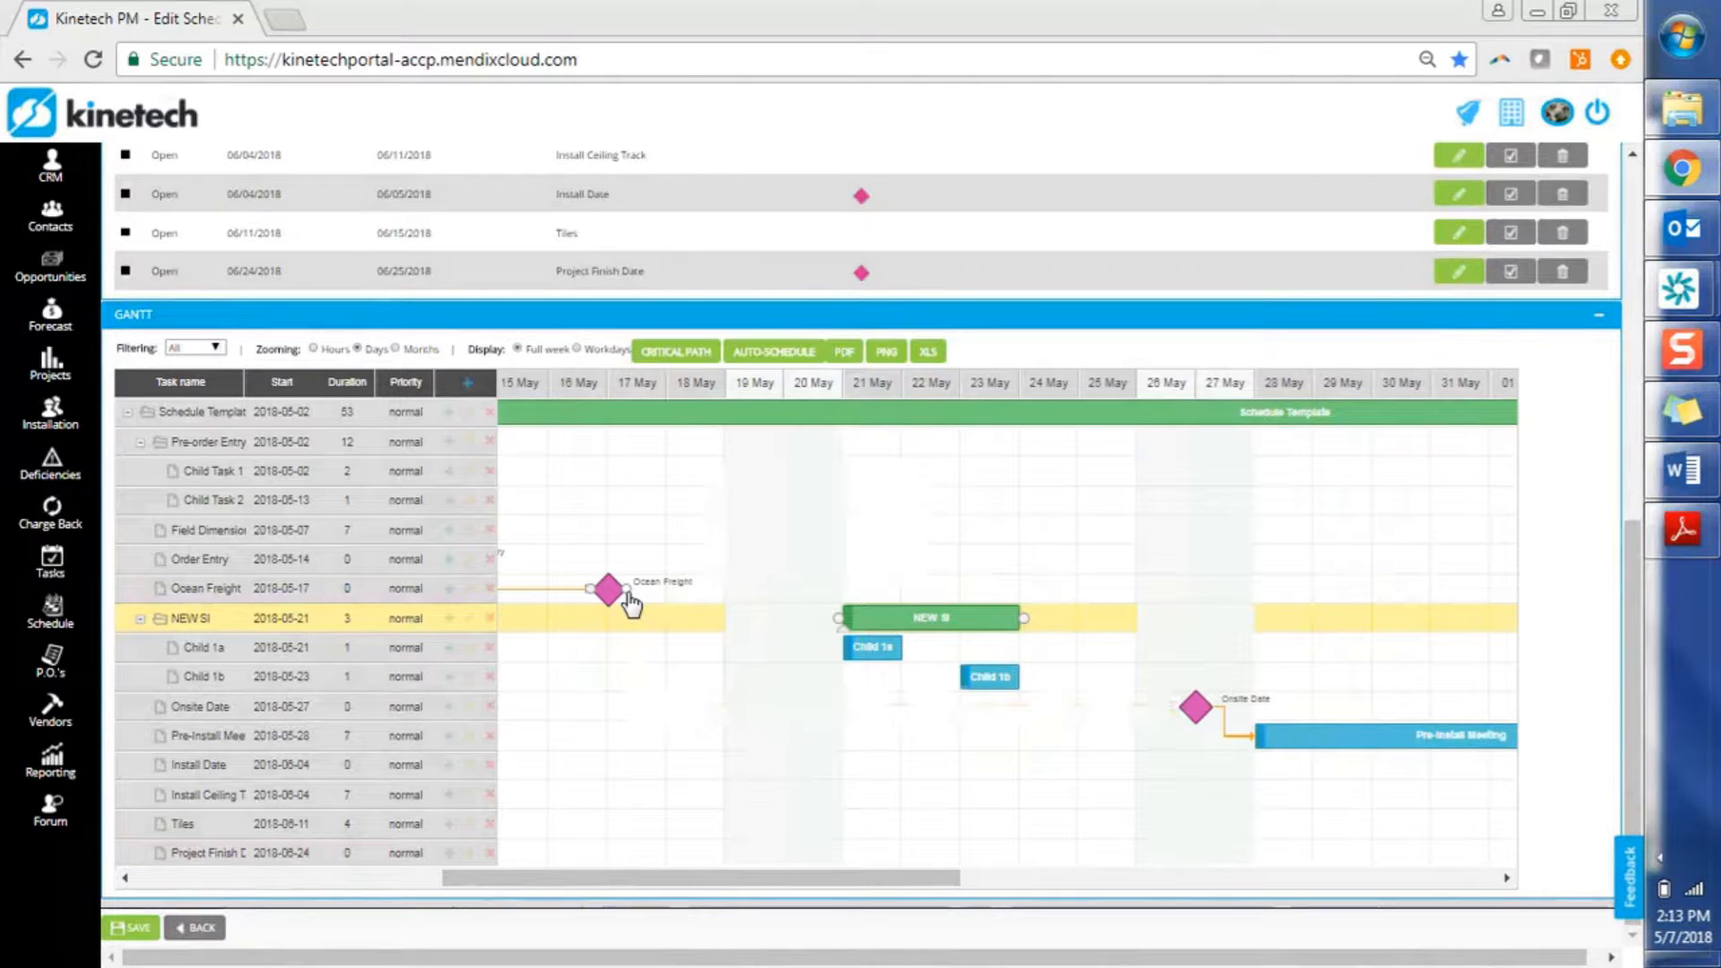
# Link Ocean Freight to NEW SI, NEW SI to Onsite Date, and Child 1a to Child 1b
pyautogui.moveTo(628, 591); pyautogui.dragTo(839, 627)
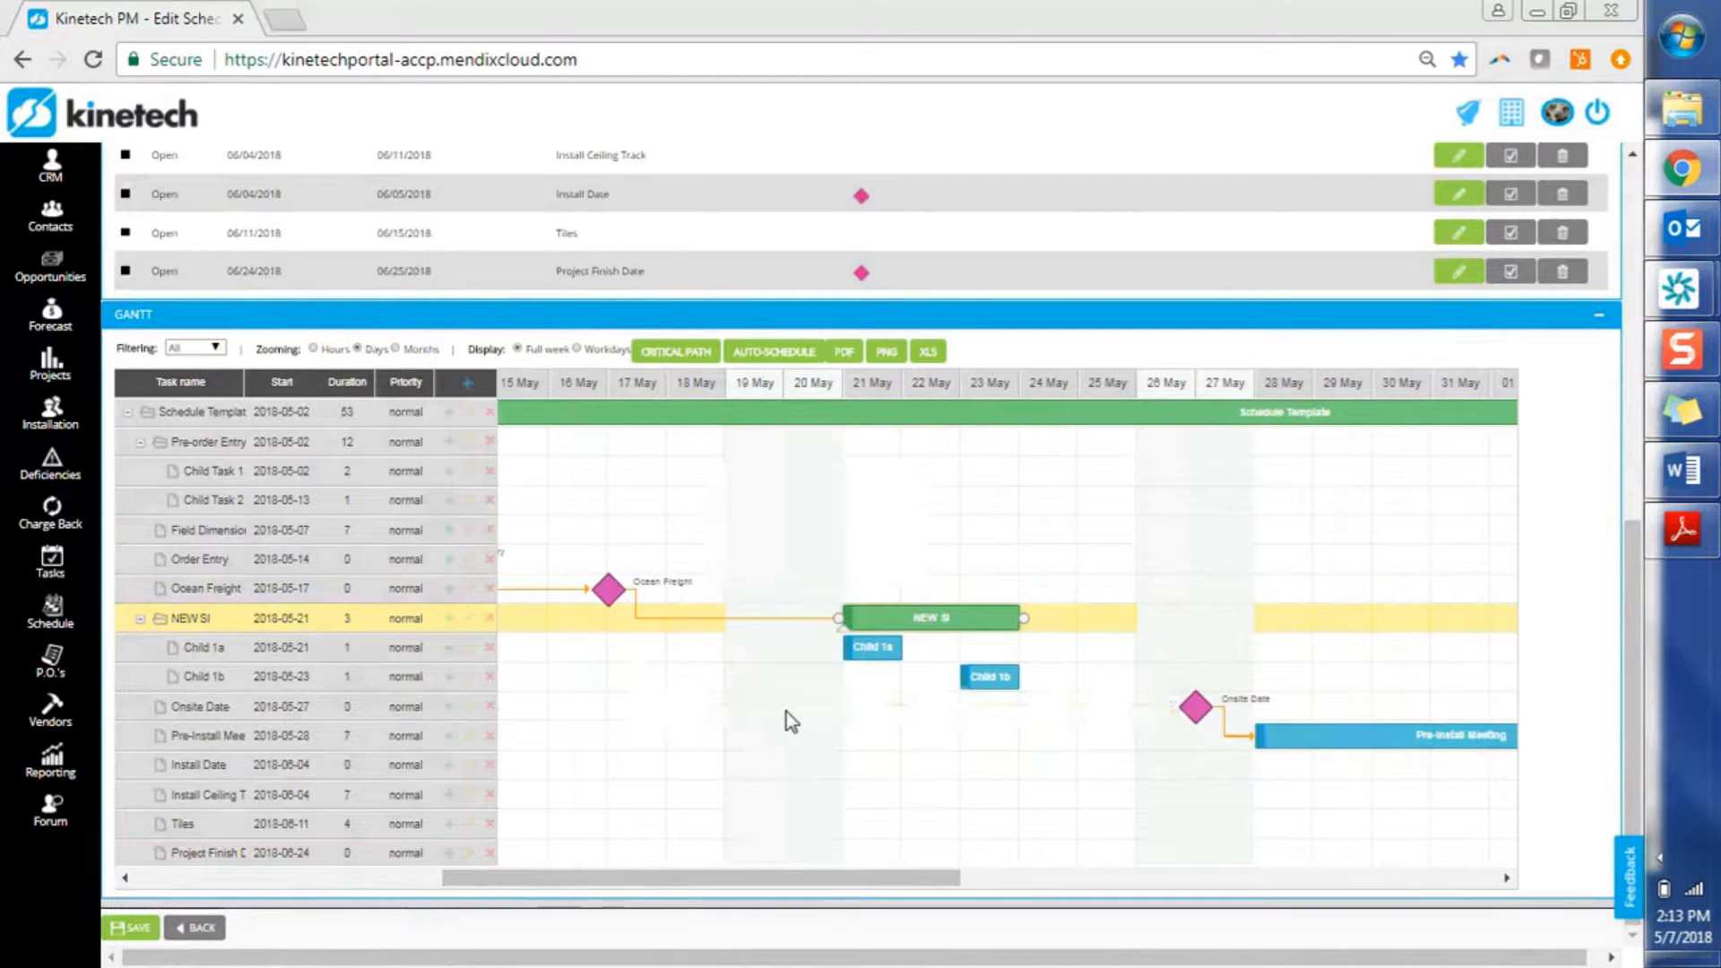
pyautogui.moveTo(1024, 620); pyautogui.dragTo(1179, 717)
pyautogui.moveTo(908, 648)
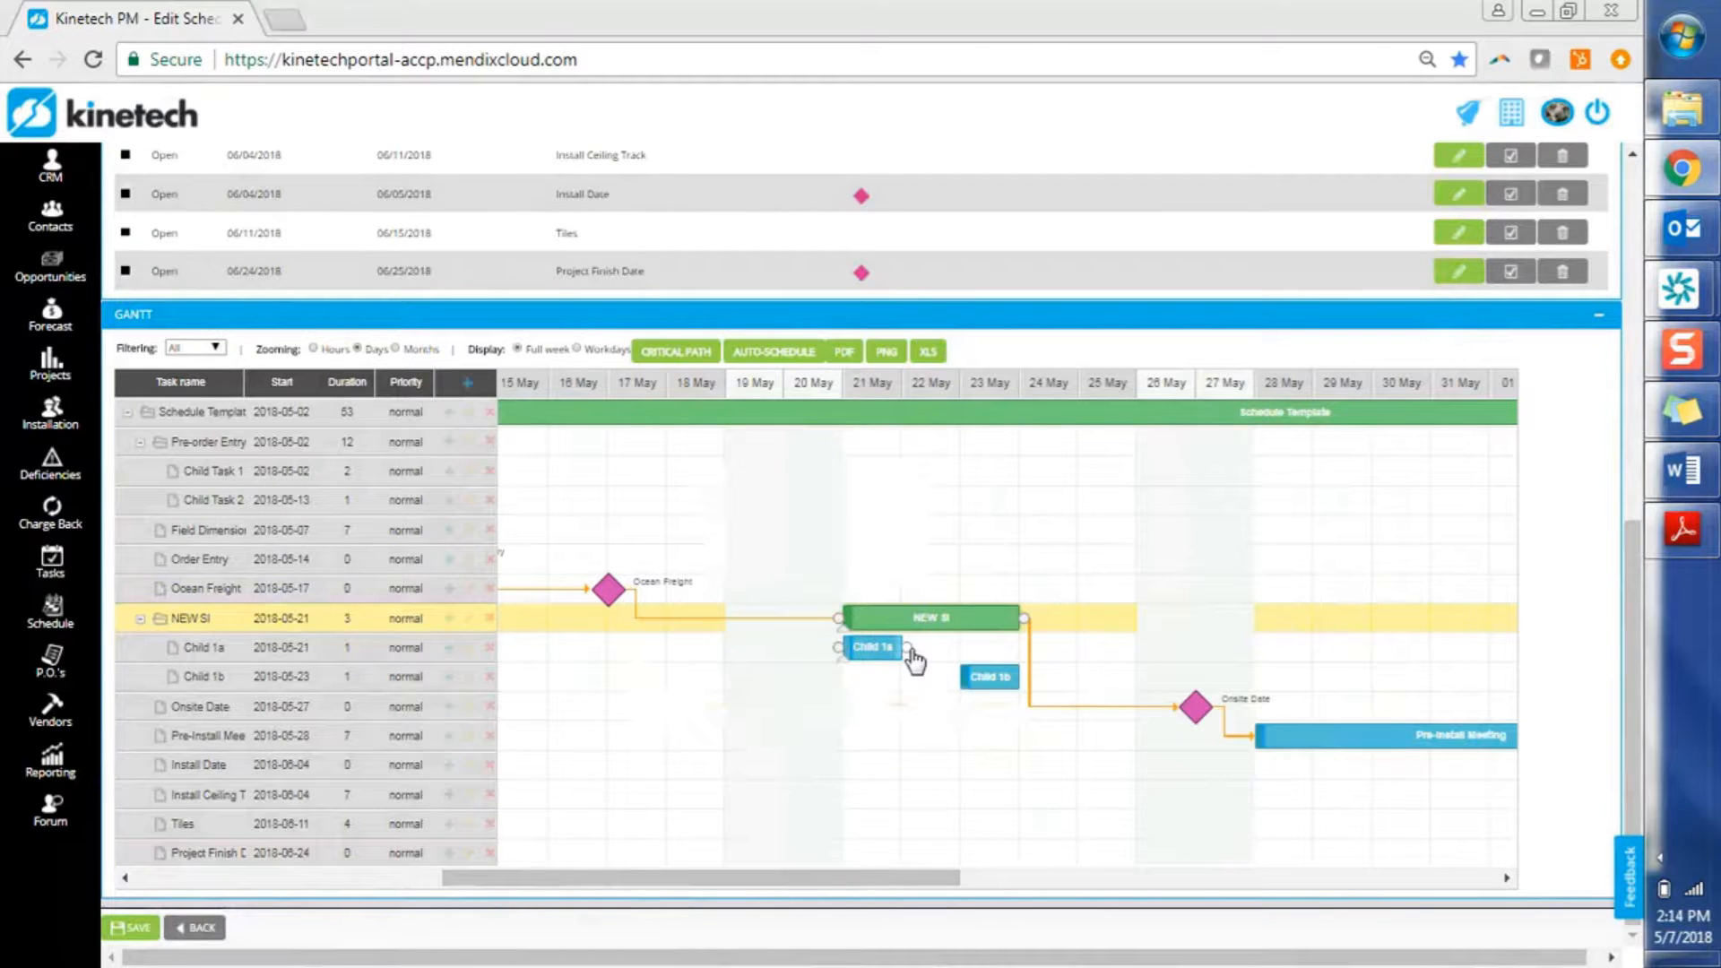
pyautogui.moveTo(908, 647); pyautogui.dragTo(1298, 673)
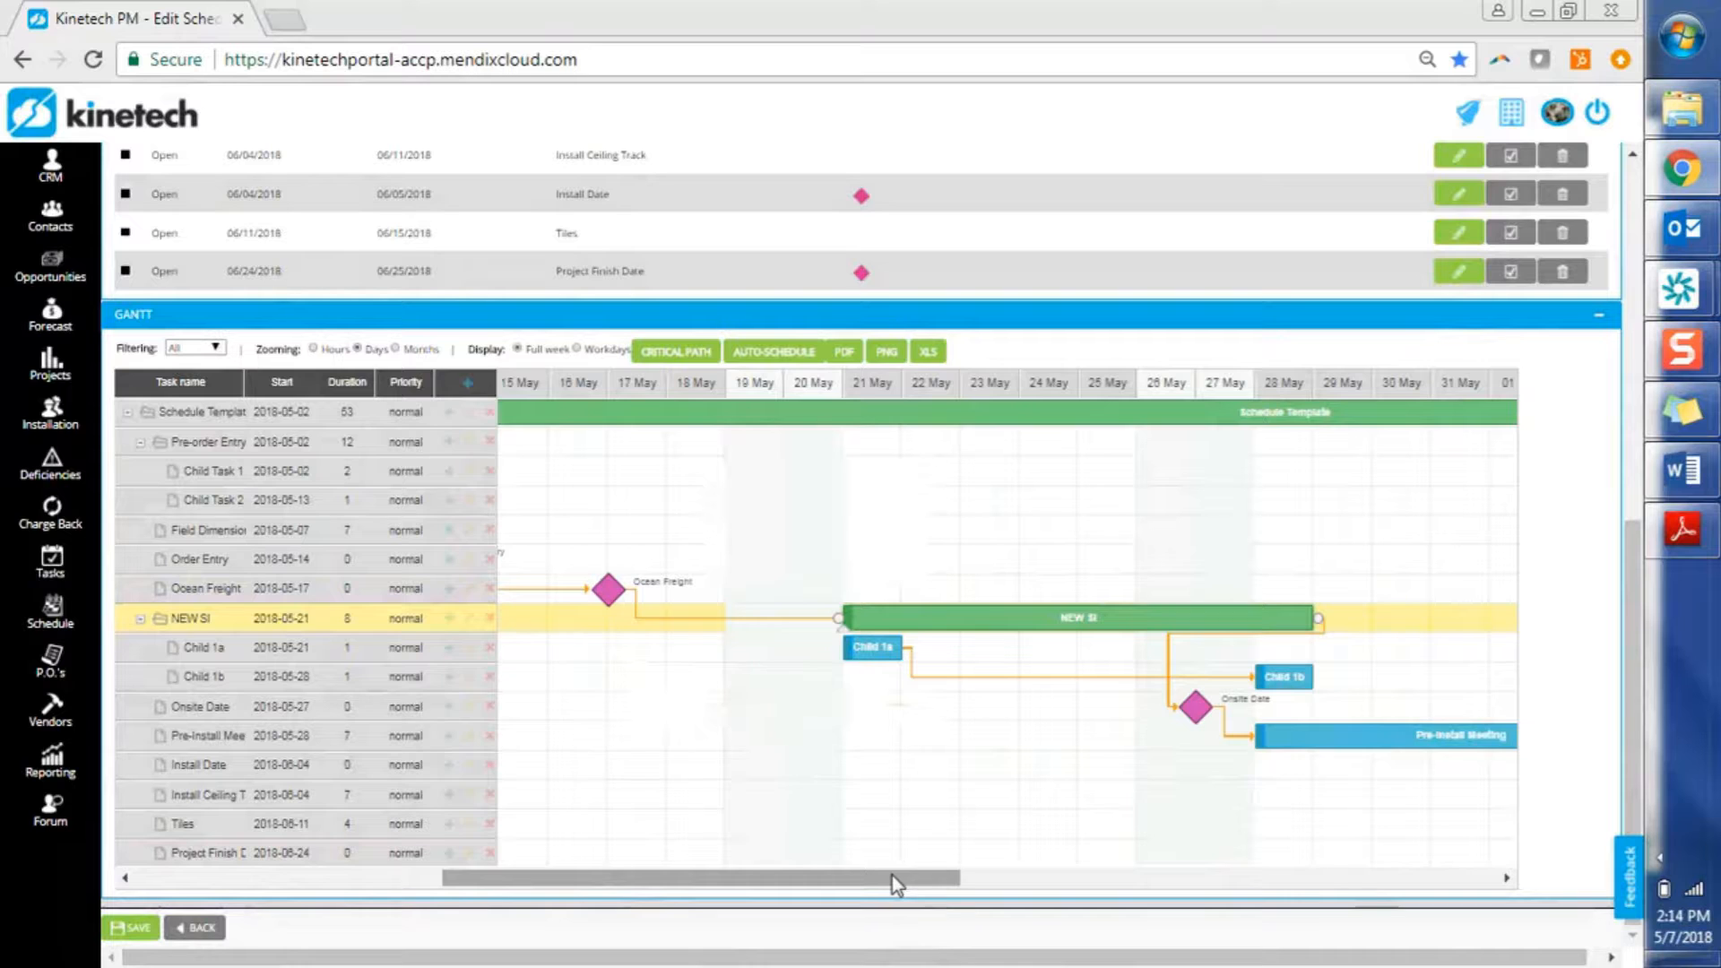
# Save the template, with NEW SI now ending 05/29/2018 and Child 1b starting 05/28/2018
pyautogui.moveTo(891, 876); pyautogui.dragTo(596, 892)
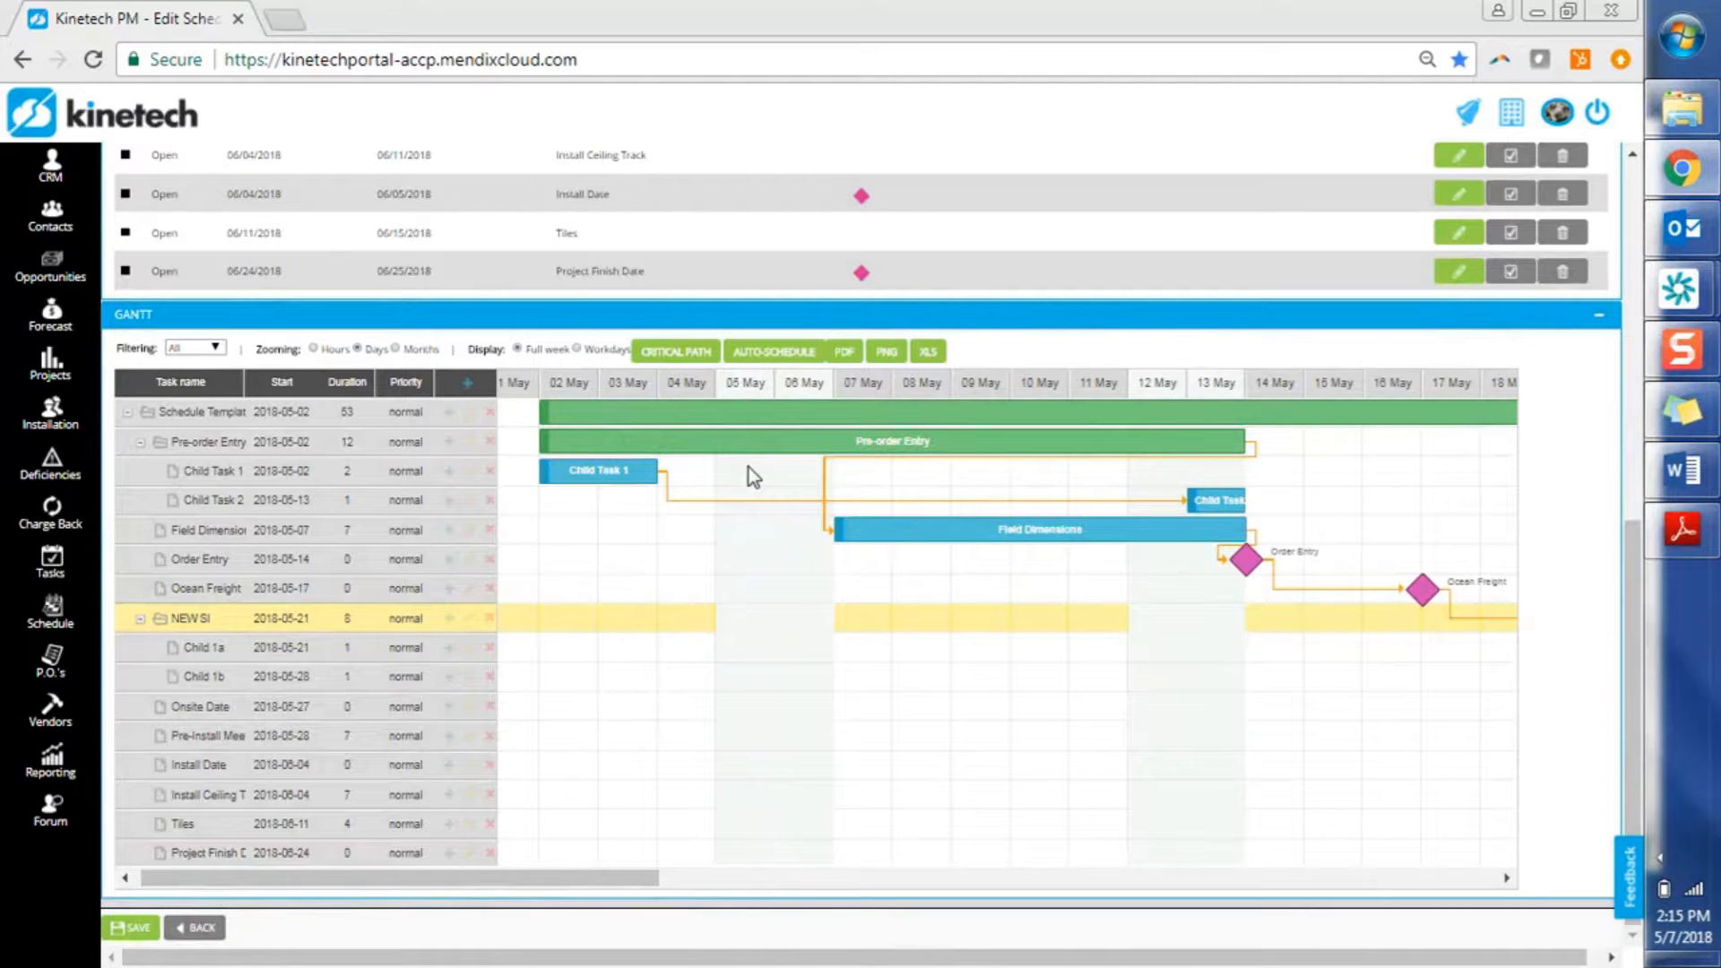
pyautogui.click(133, 933)
pyautogui.moveTo(1644, 676); pyautogui.dragTo(1626, 321)
# Enter 'This is the detailed schedule.' in the template's description box
pyautogui.click(154, 254)
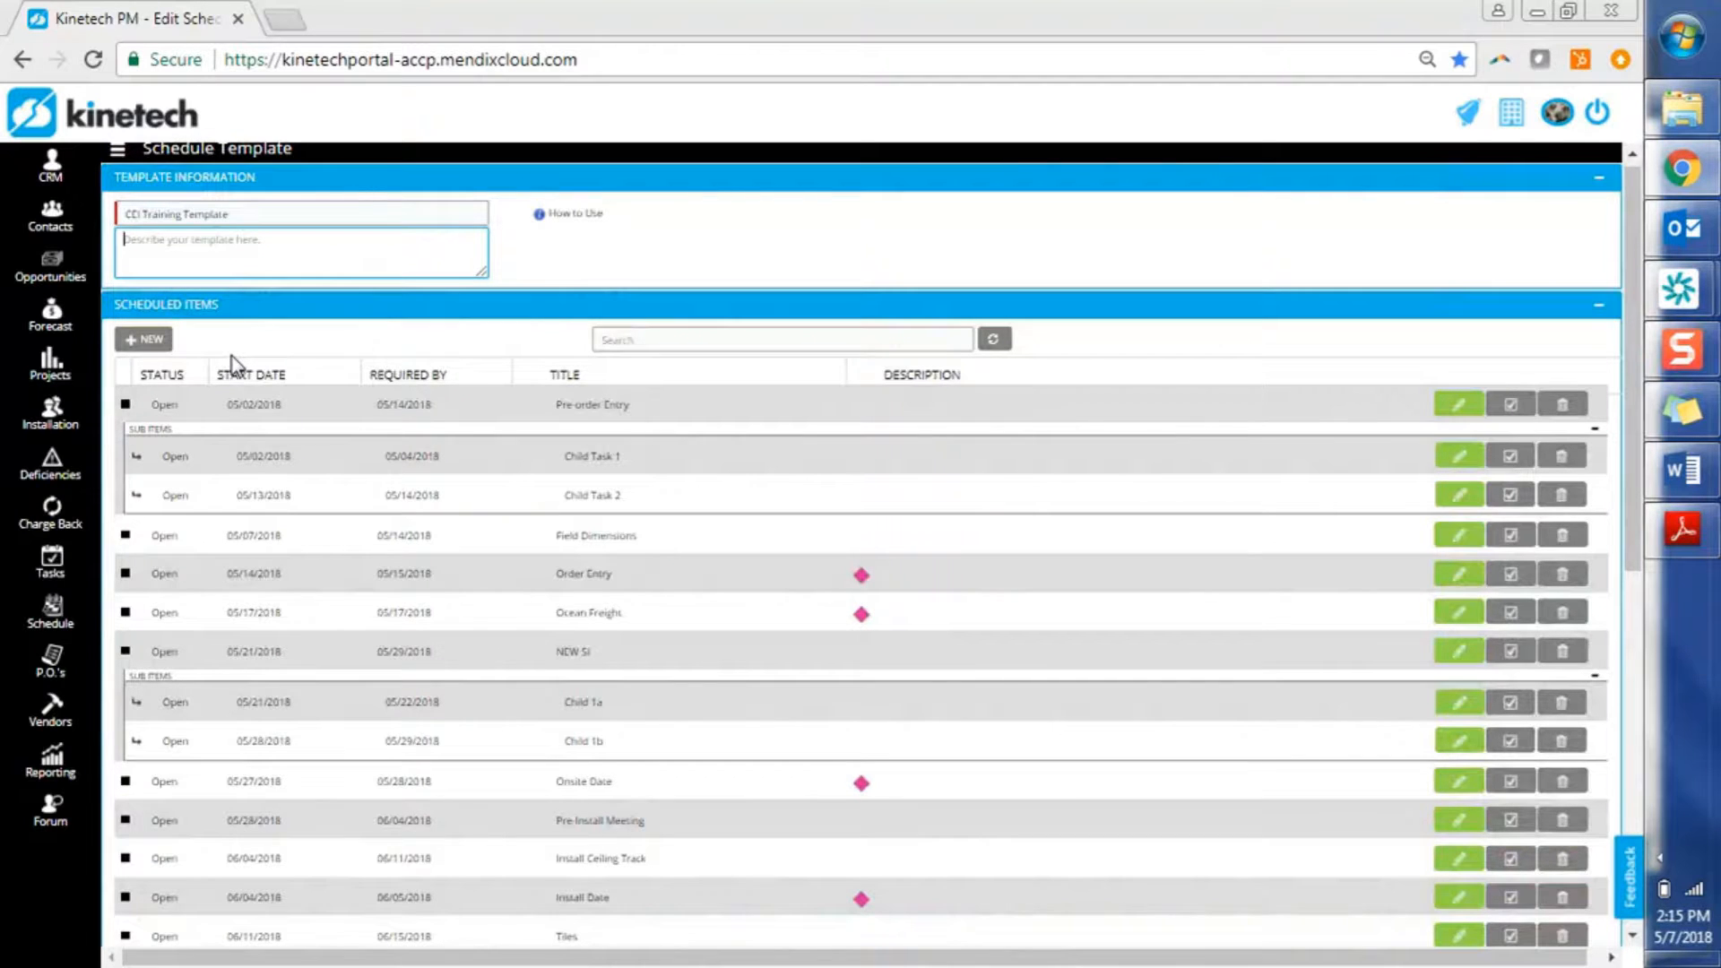
pyautogui.write('This is the detailed schedule.')
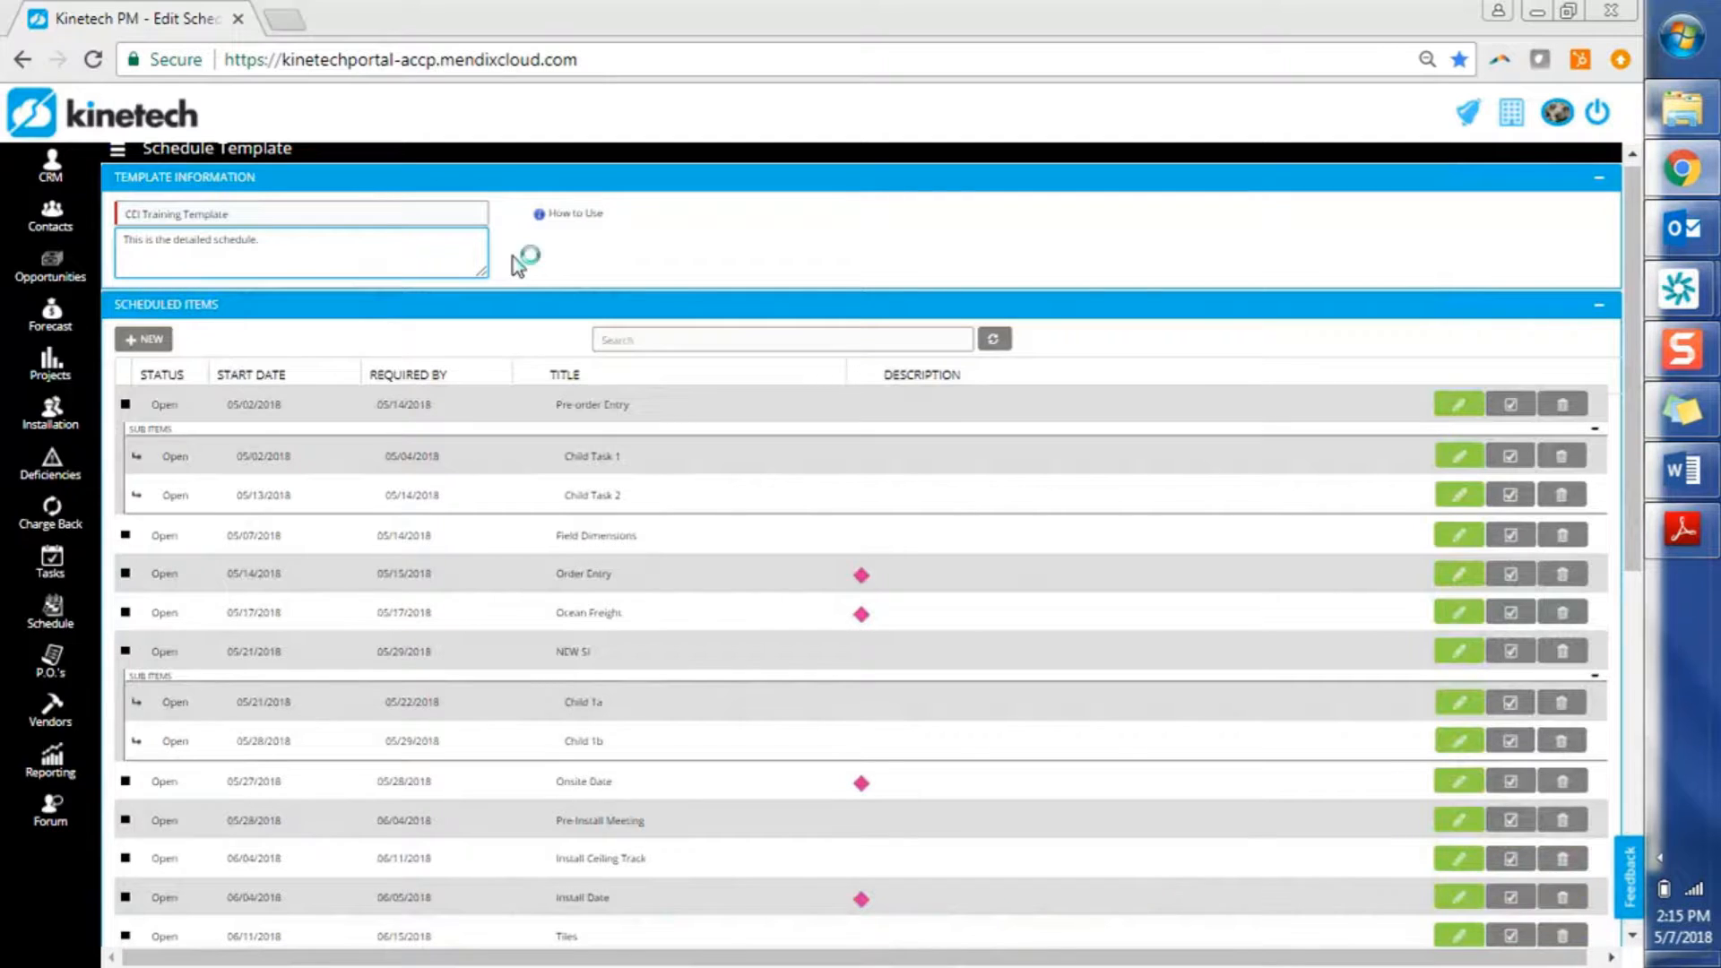
pyautogui.click(584, 214)
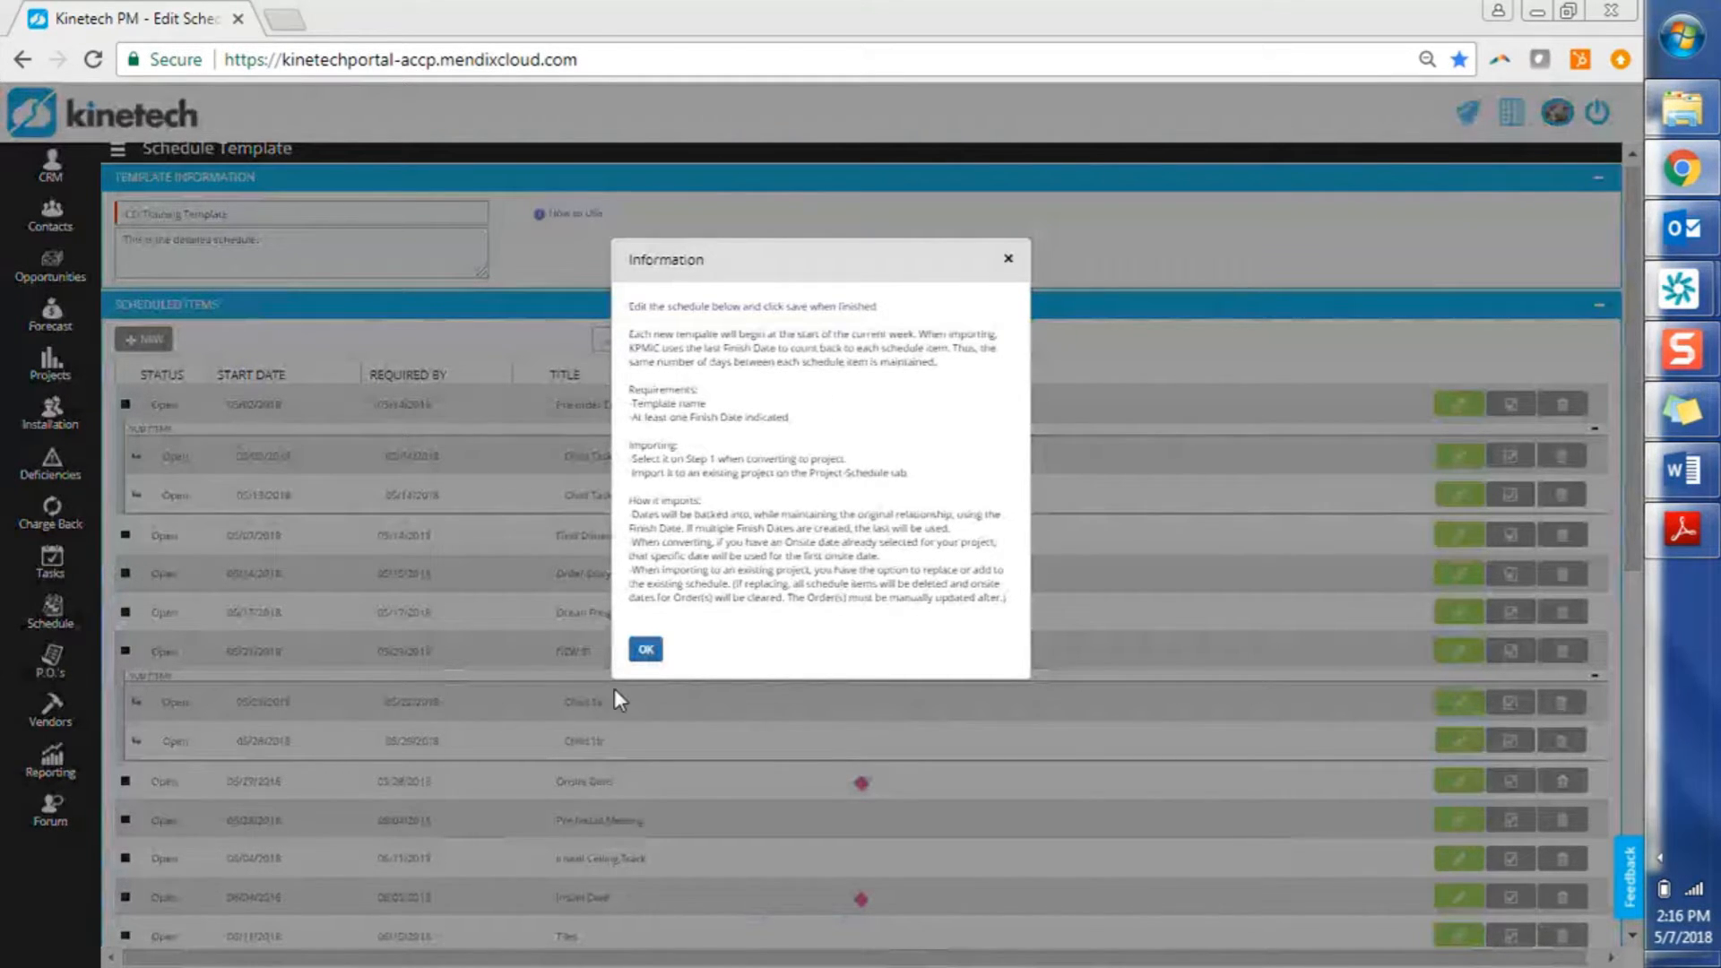
pyautogui.click(645, 651)
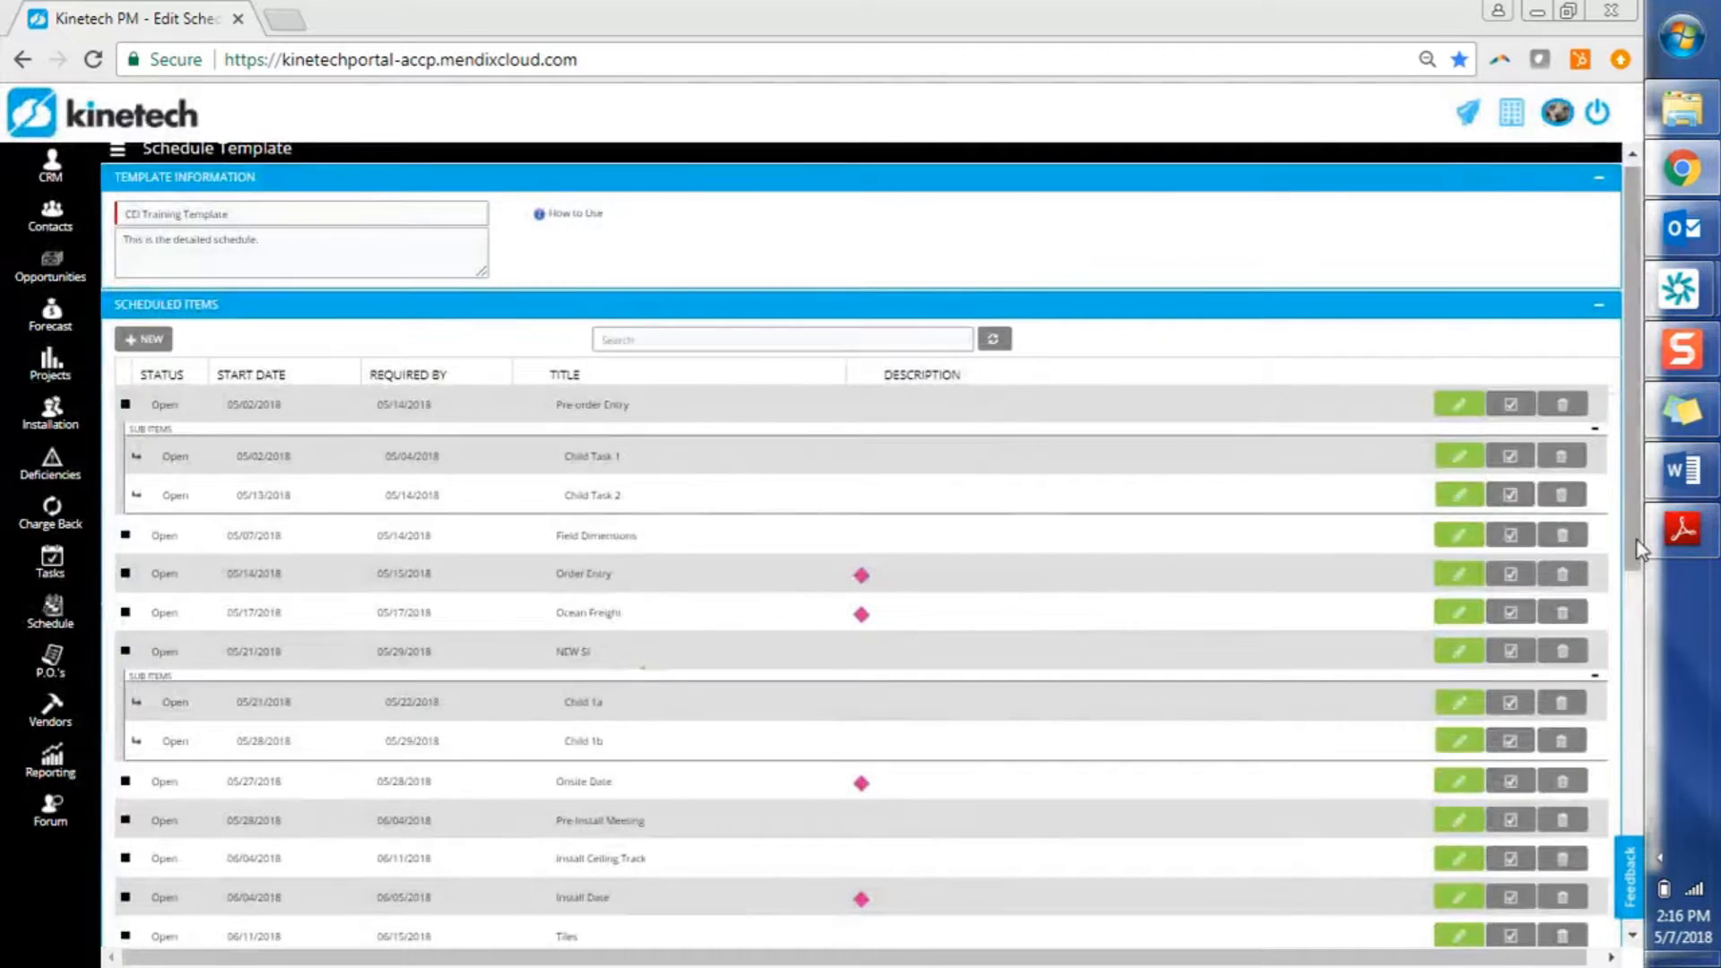
# Save the CEI Training Template, then return to the Bluth Banana Stand project's Schedule tab
pyautogui.moveTo(1637, 548); pyautogui.dragTo(1612, 958)
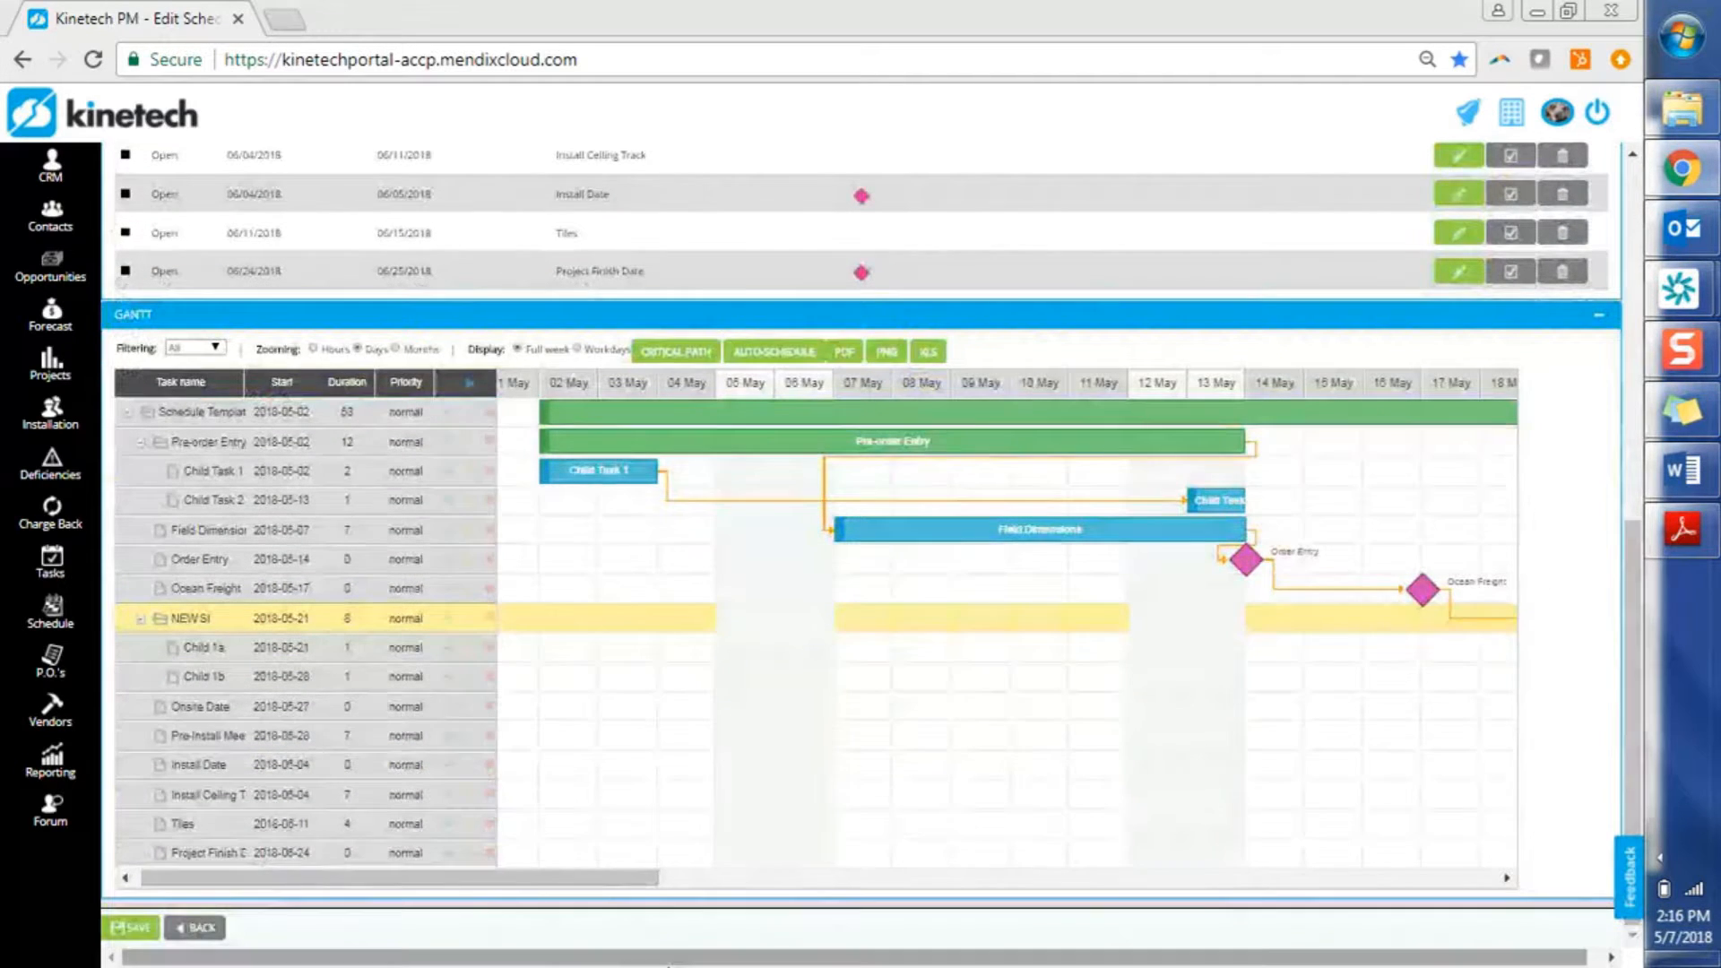
pyautogui.click(121, 932)
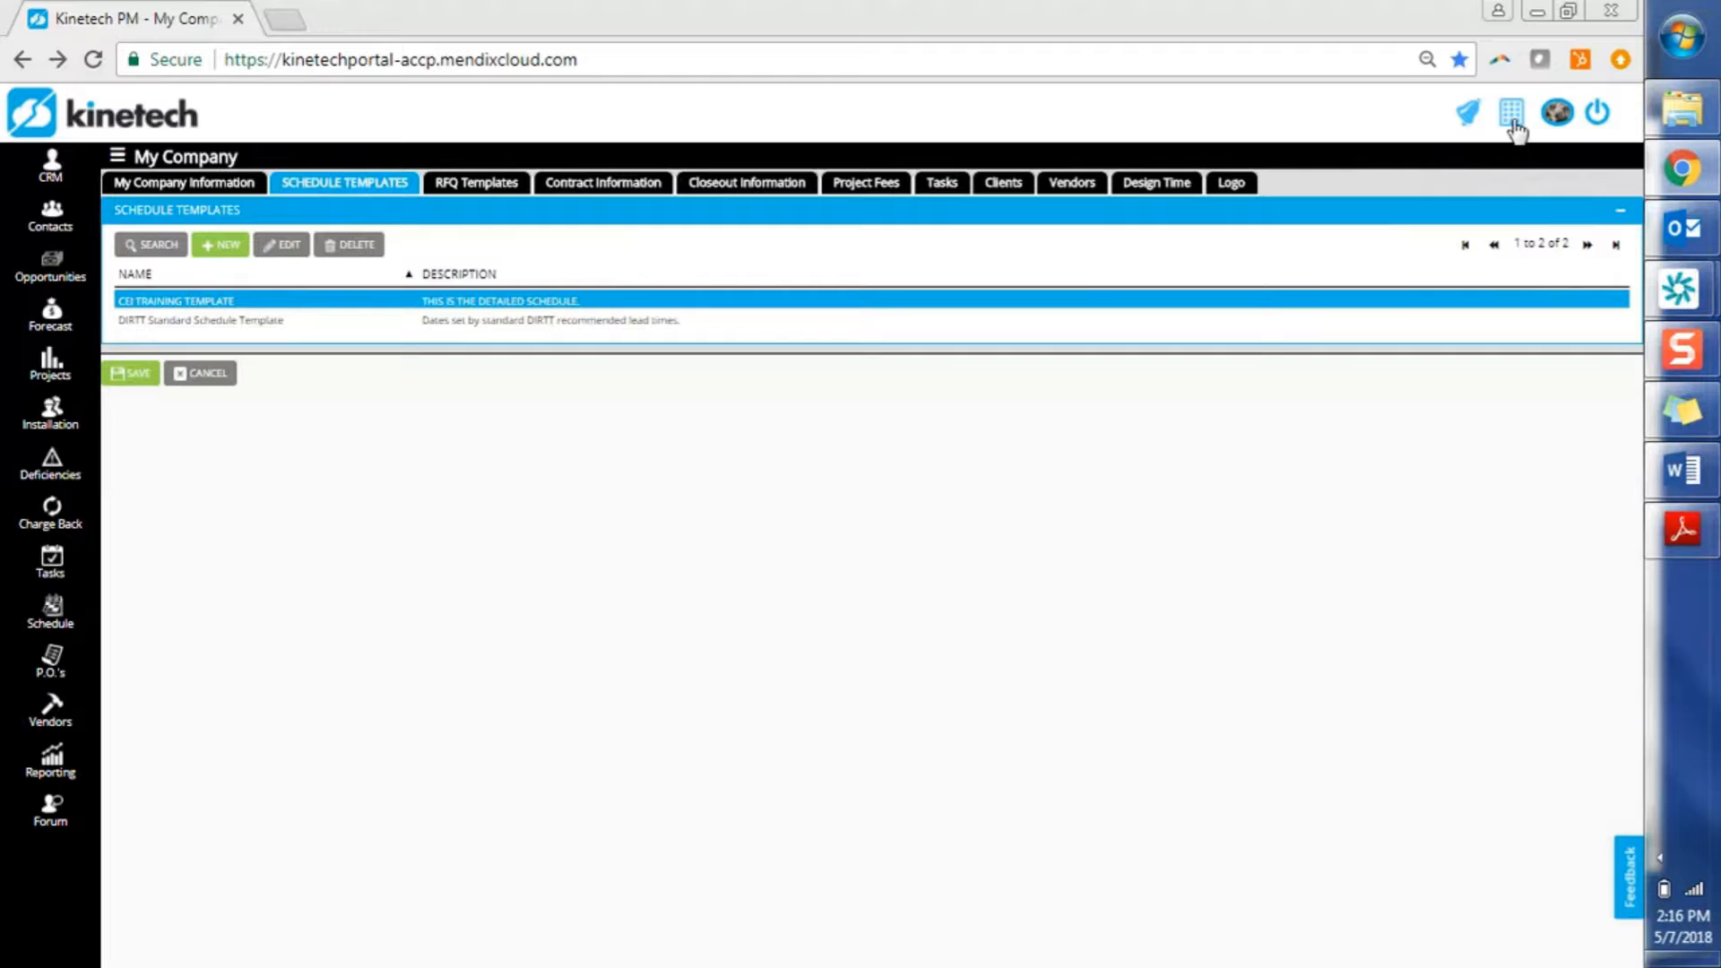
pyautogui.click(133, 376)
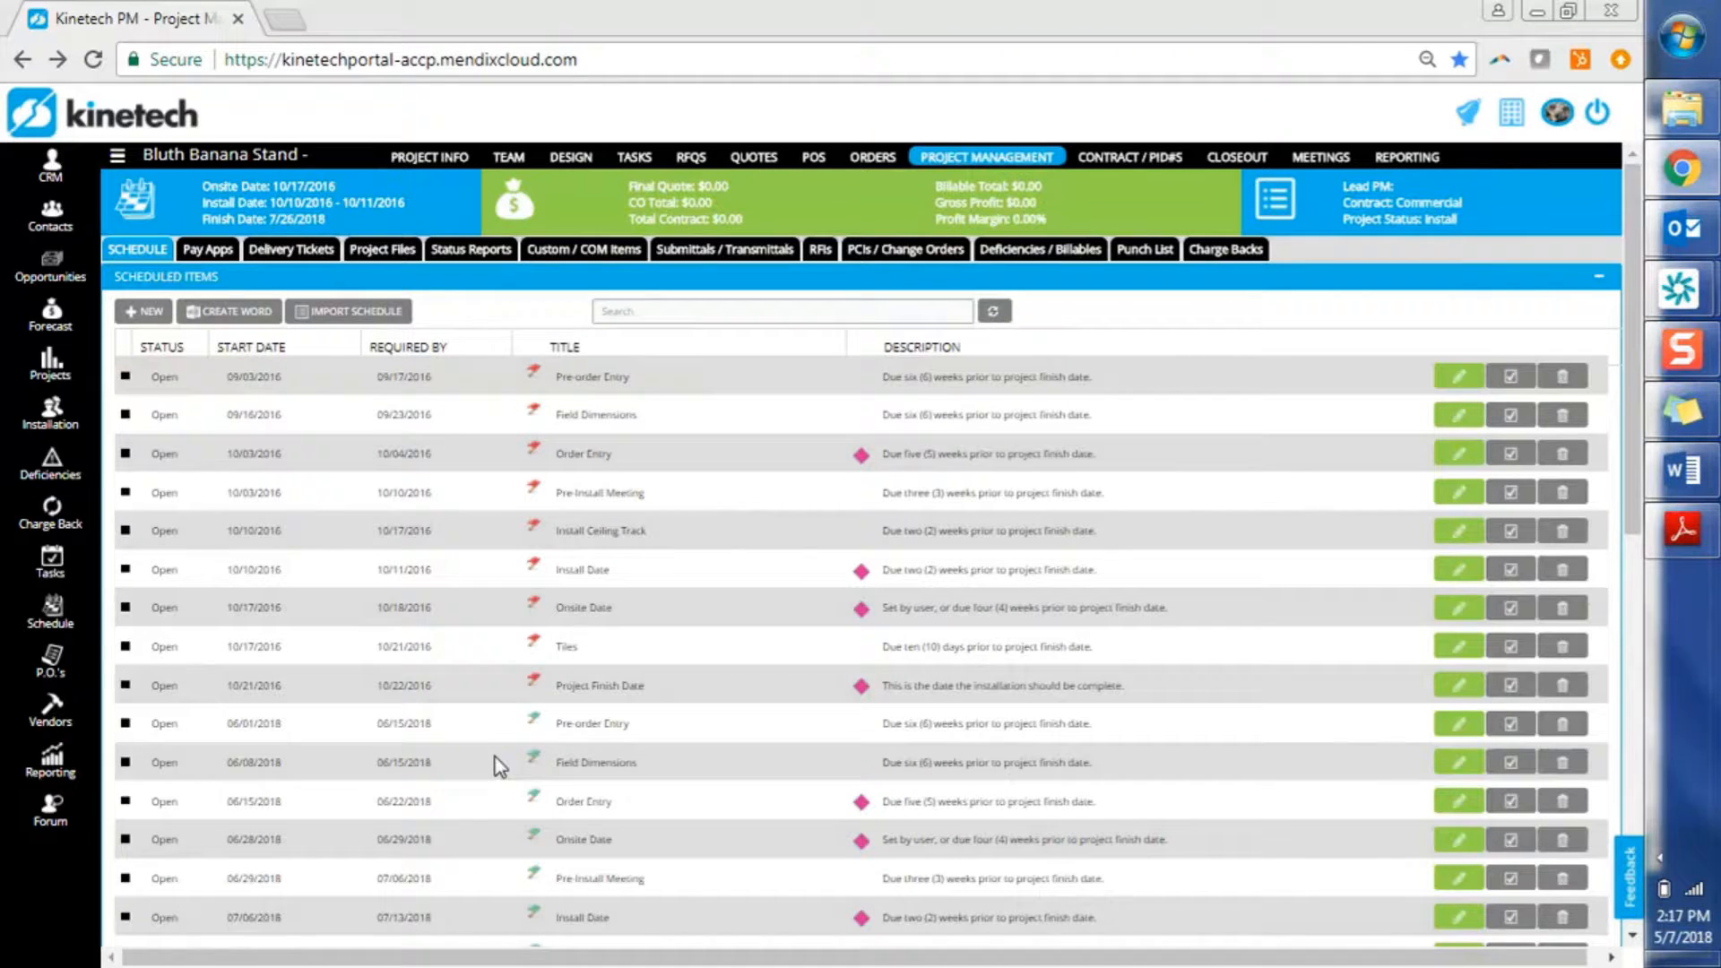
# Start a schedule import in Override mode and accept the overwrite warning
pyautogui.click(357, 314)
pyautogui.click(943, 383)
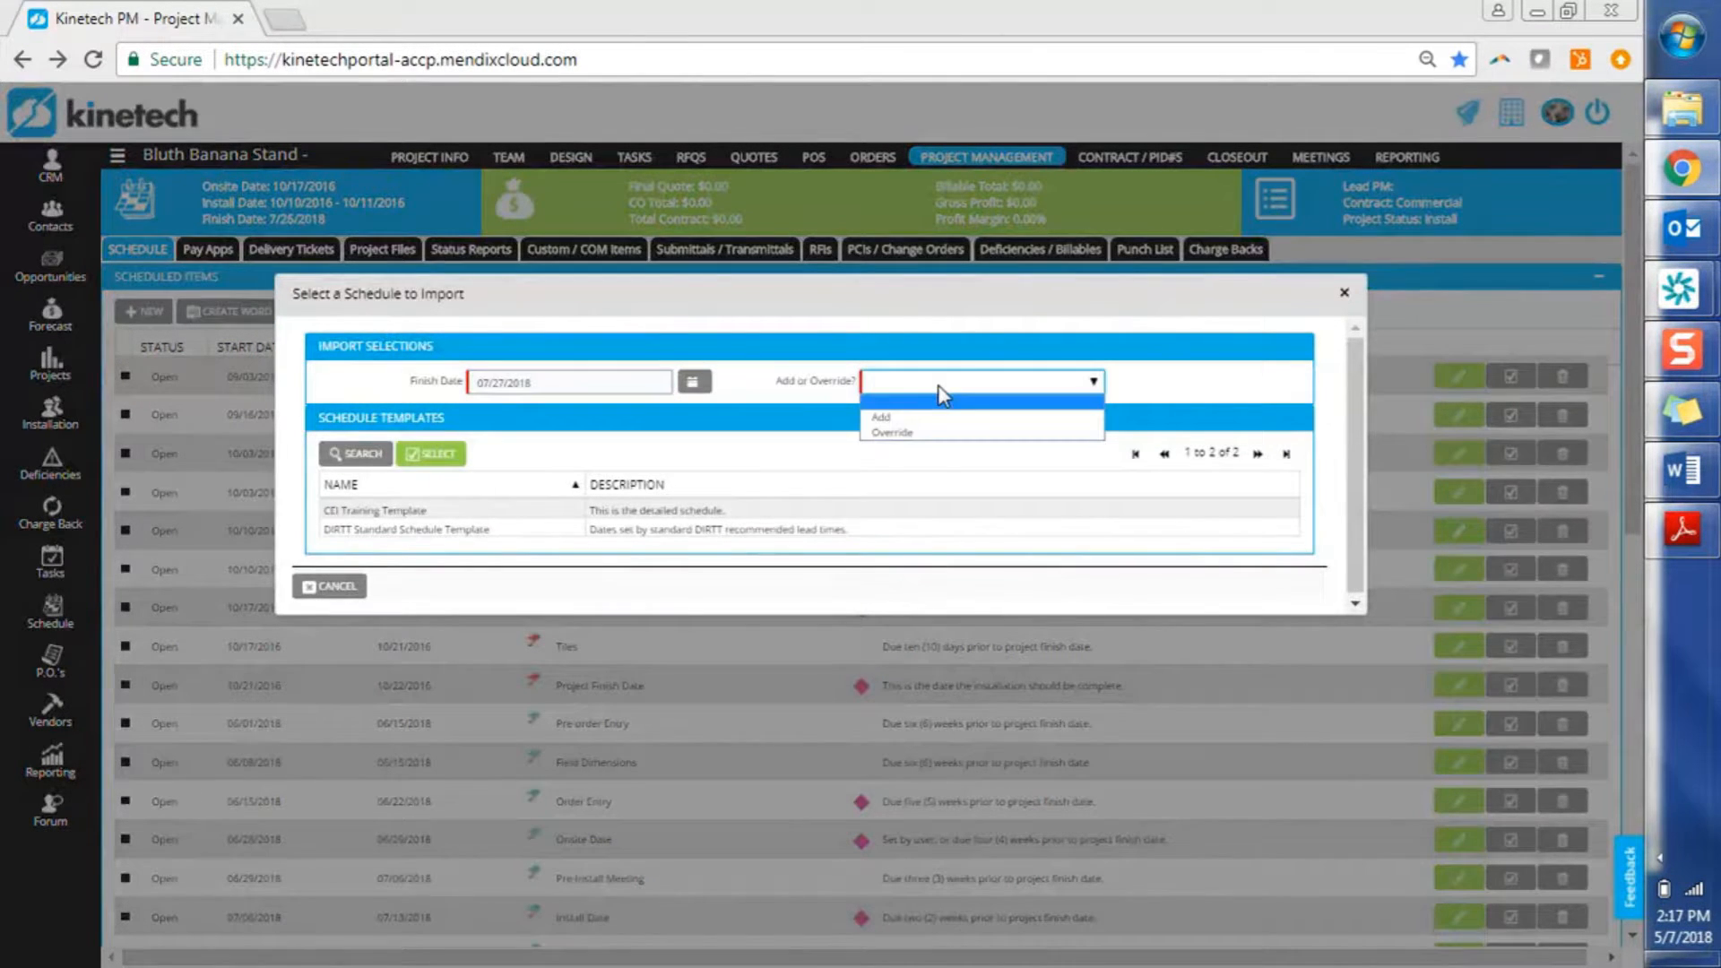
pyautogui.click(925, 434)
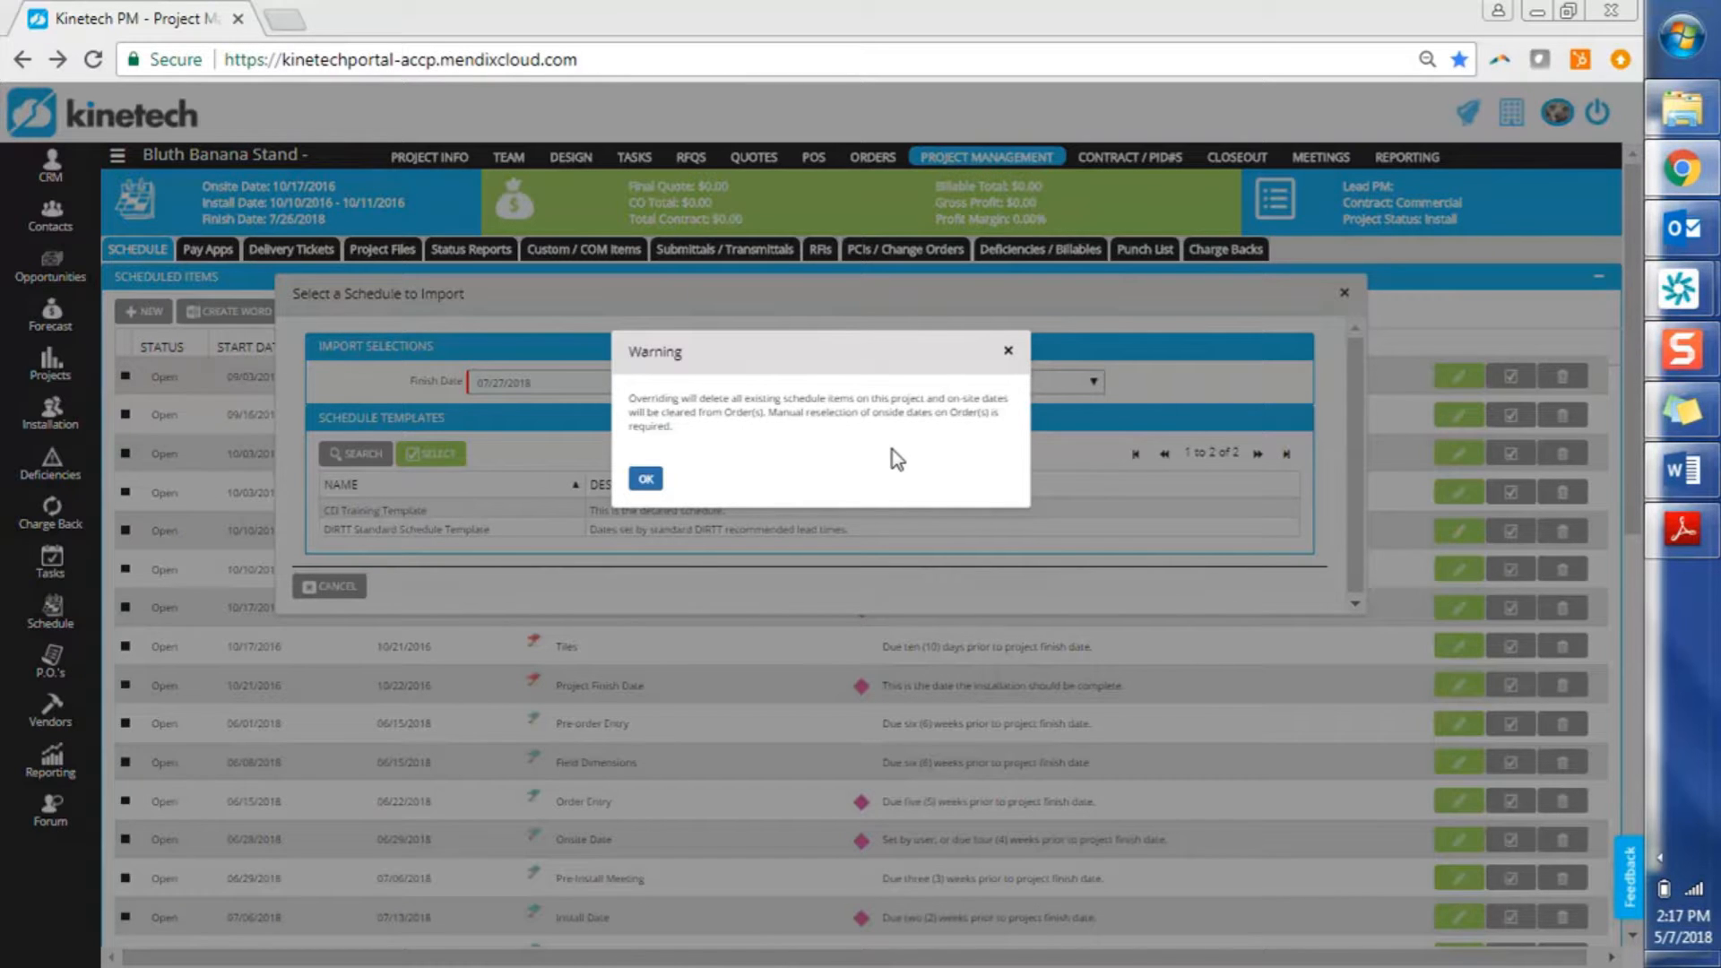
pyautogui.click(646, 479)
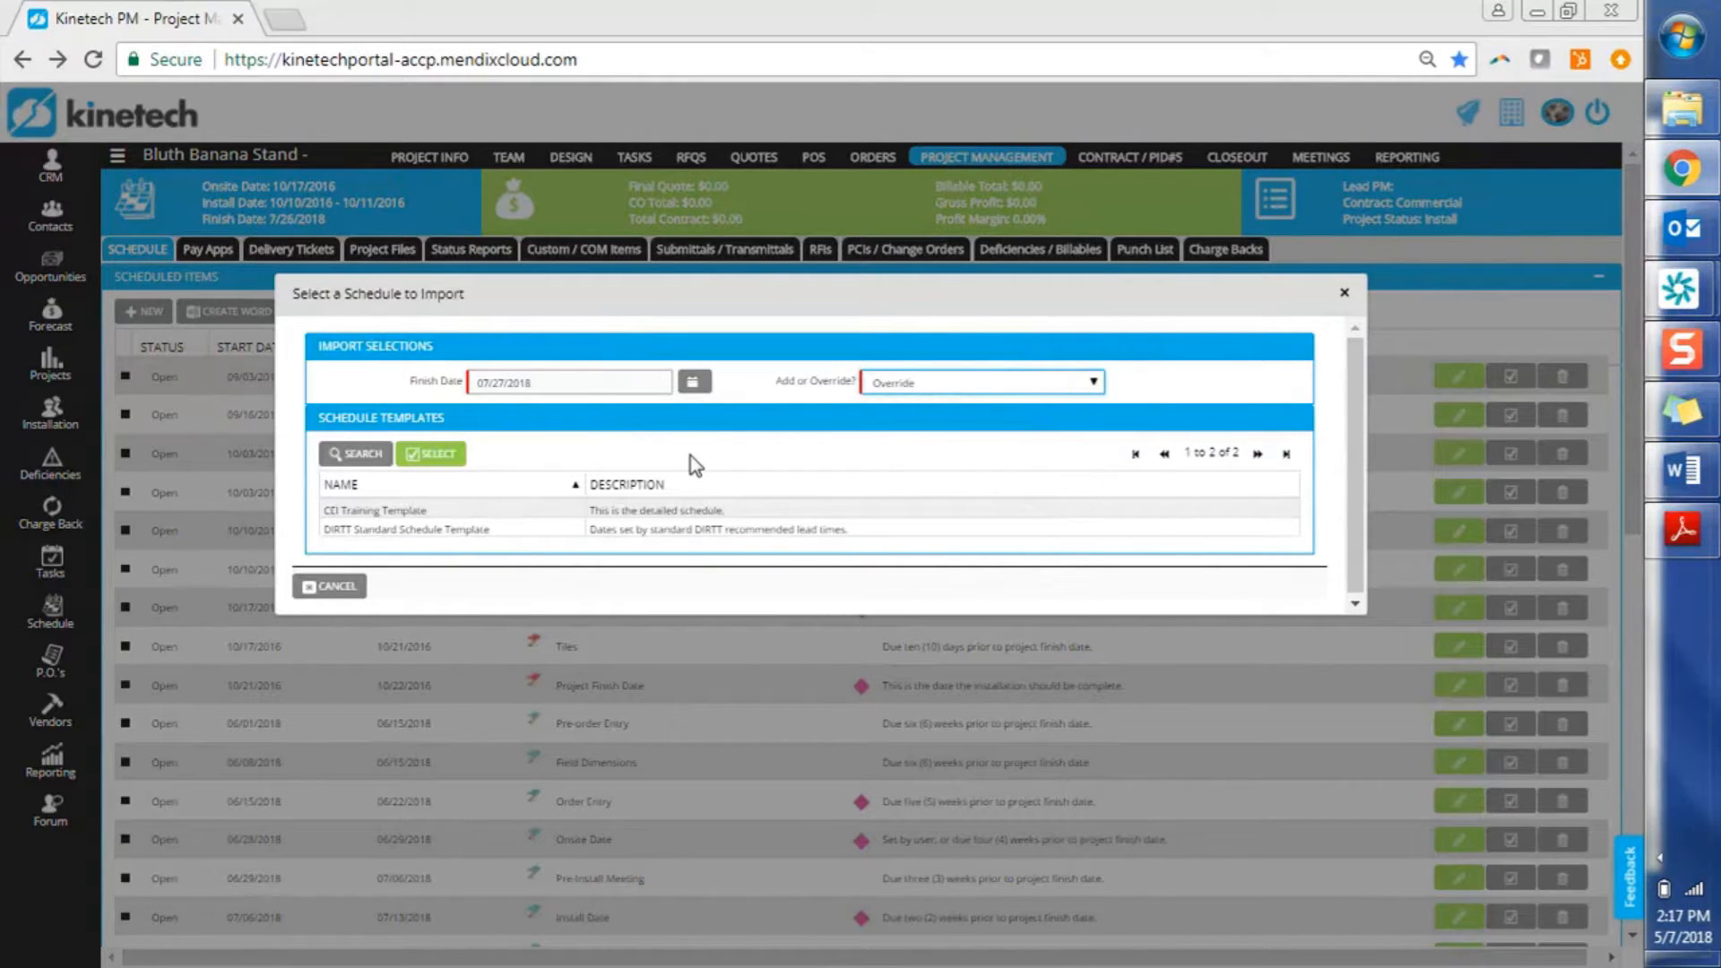
# Import the CEI Training Template, chosen instead of the DIRTT Standard Schedule Template
pyautogui.click(467, 533)
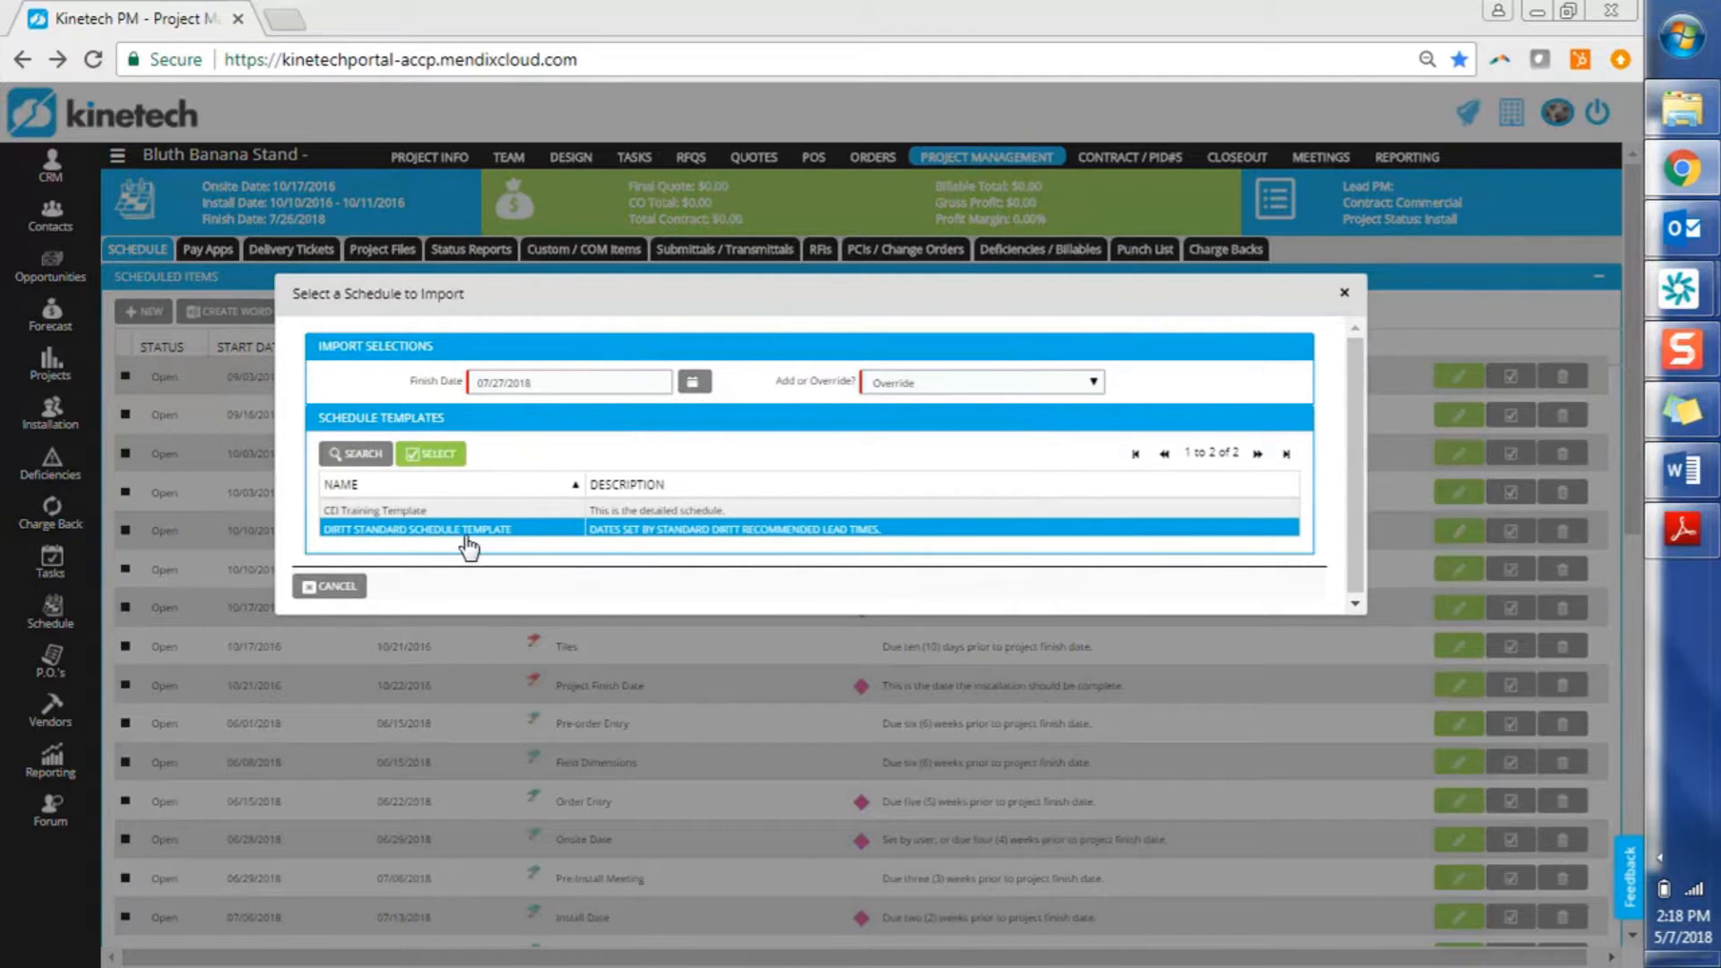
pyautogui.click(469, 521)
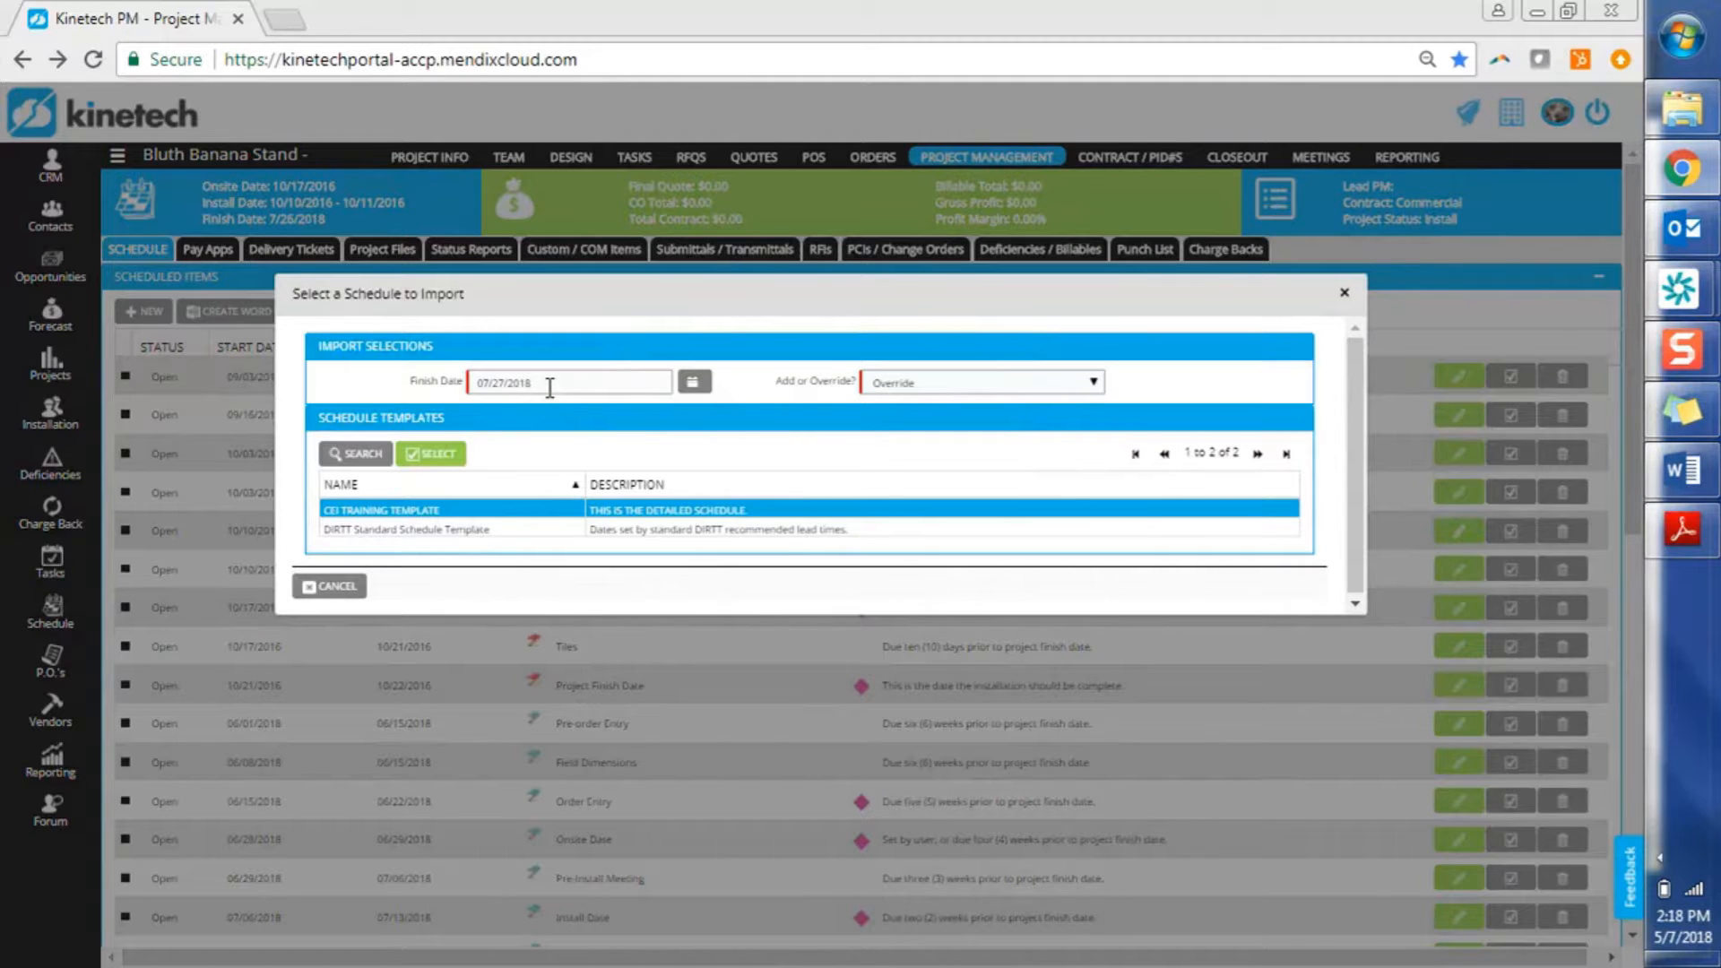
pyautogui.click(459, 455)
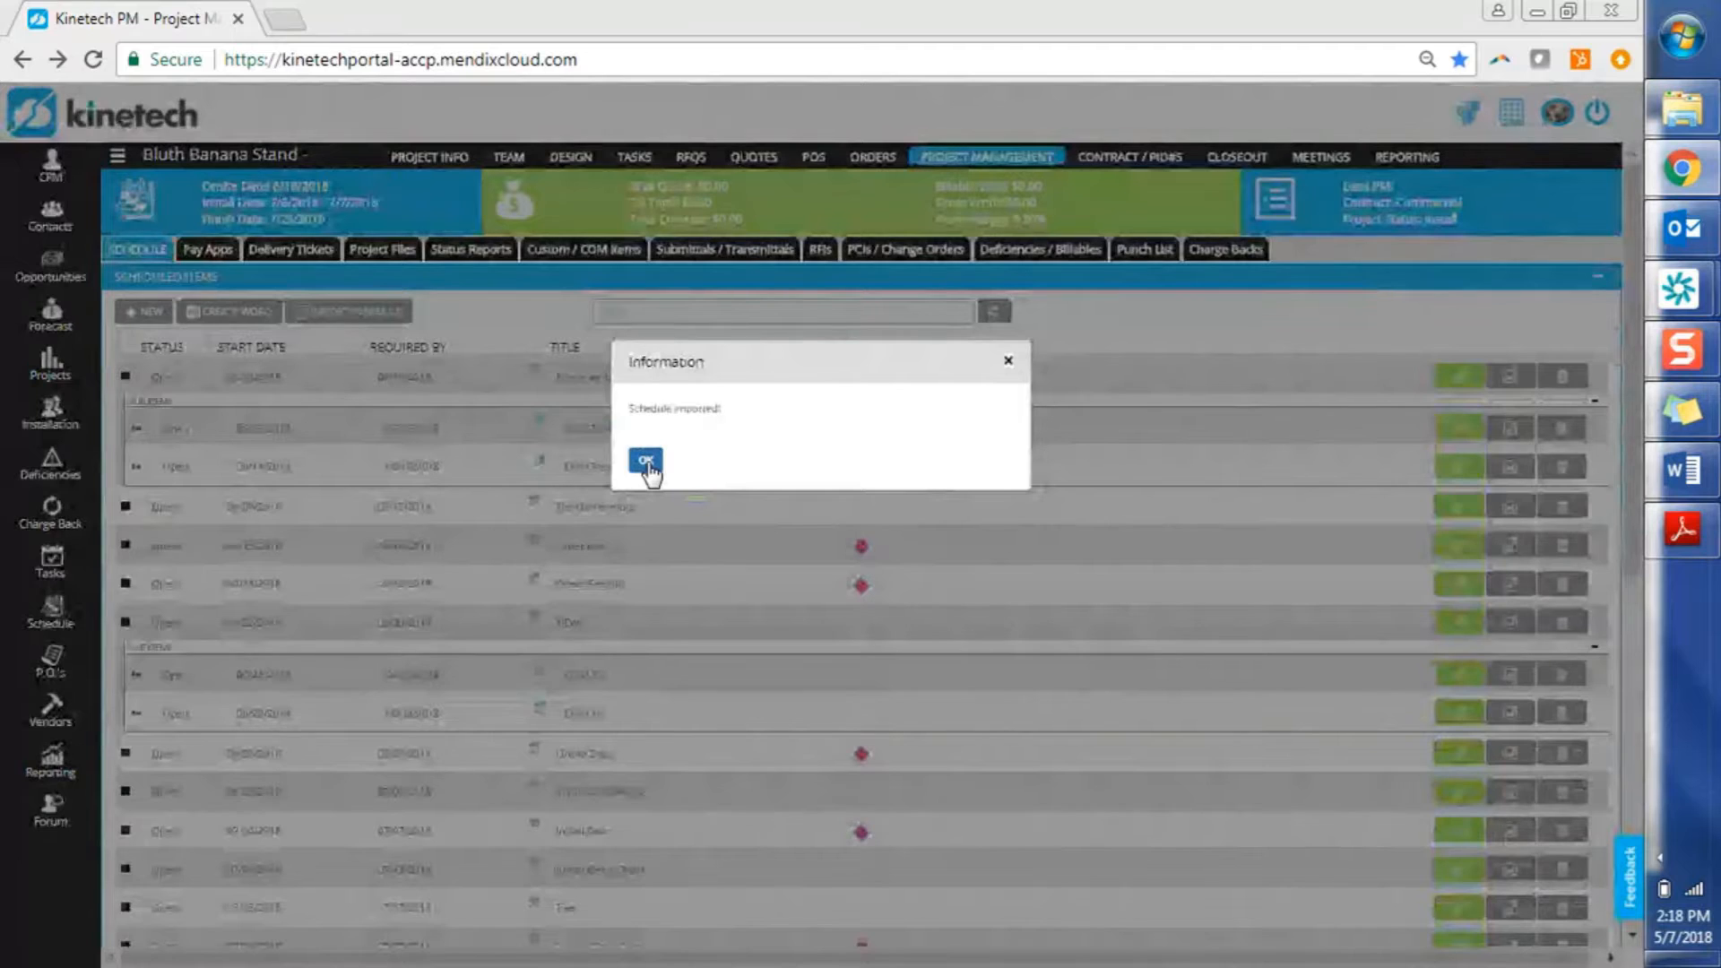
# Dismiss the import confirmation and move Child Task 1's Gantt bar to start on 04 Jun
pyautogui.click(645, 463)
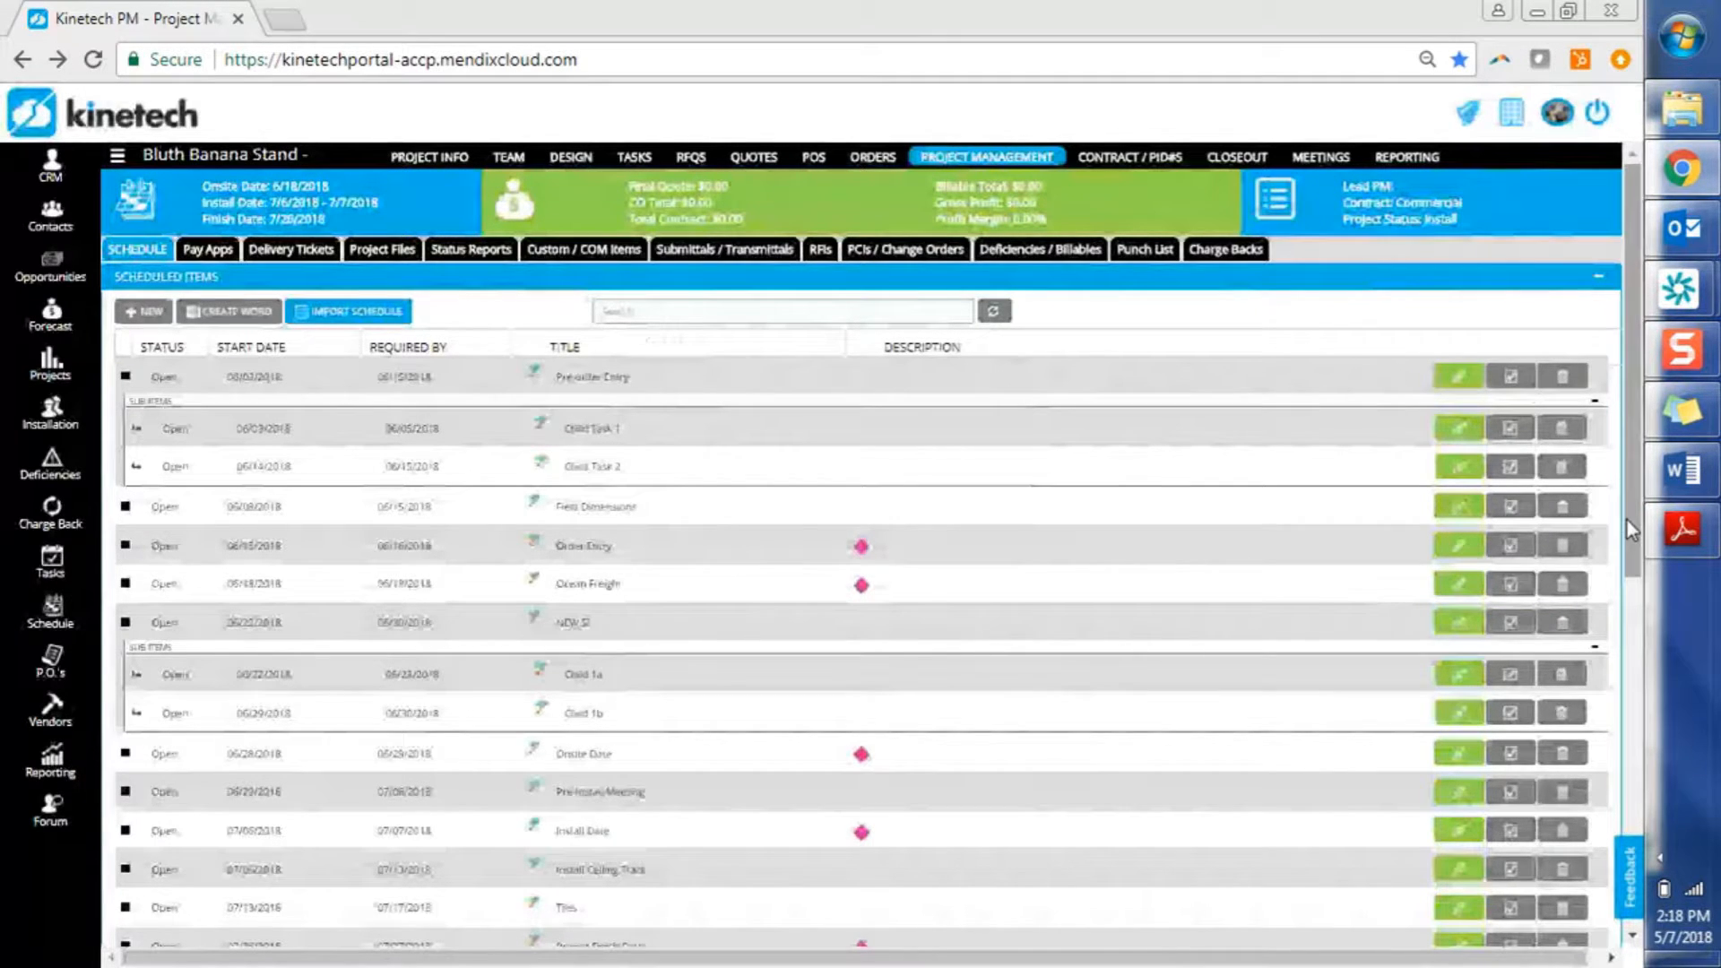
pyautogui.moveTo(1633, 531); pyautogui.dragTo(1599, 818)
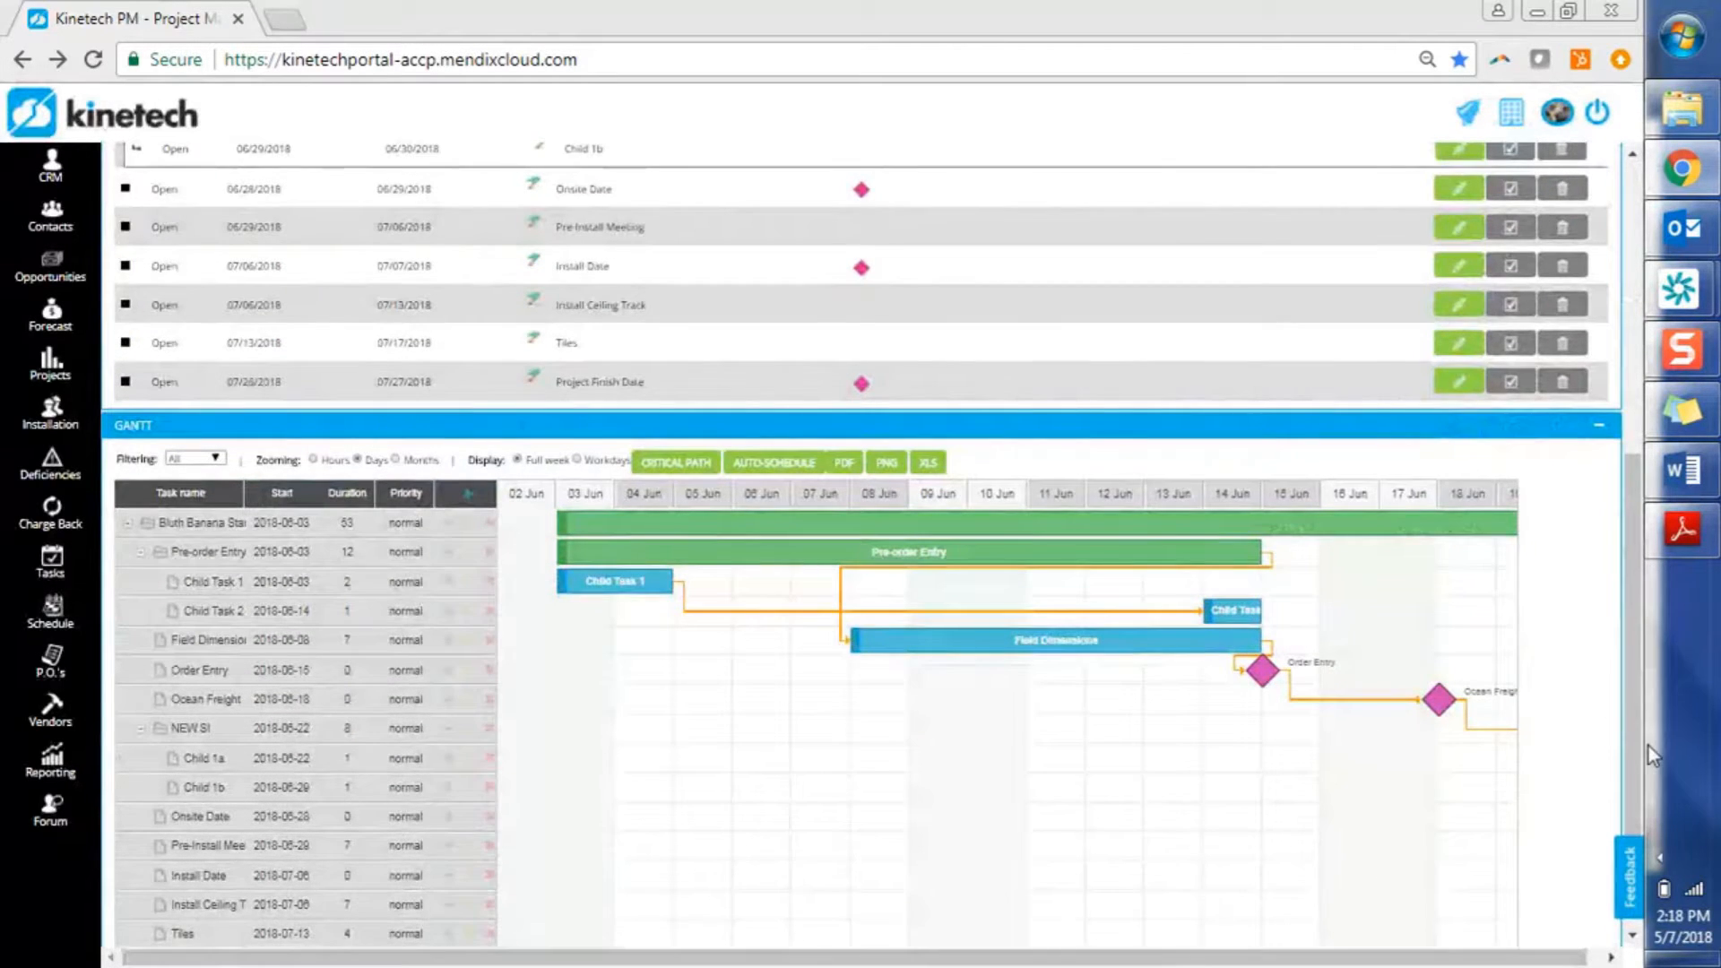
pyautogui.moveTo(1633, 754); pyautogui.dragTo(1629, 816)
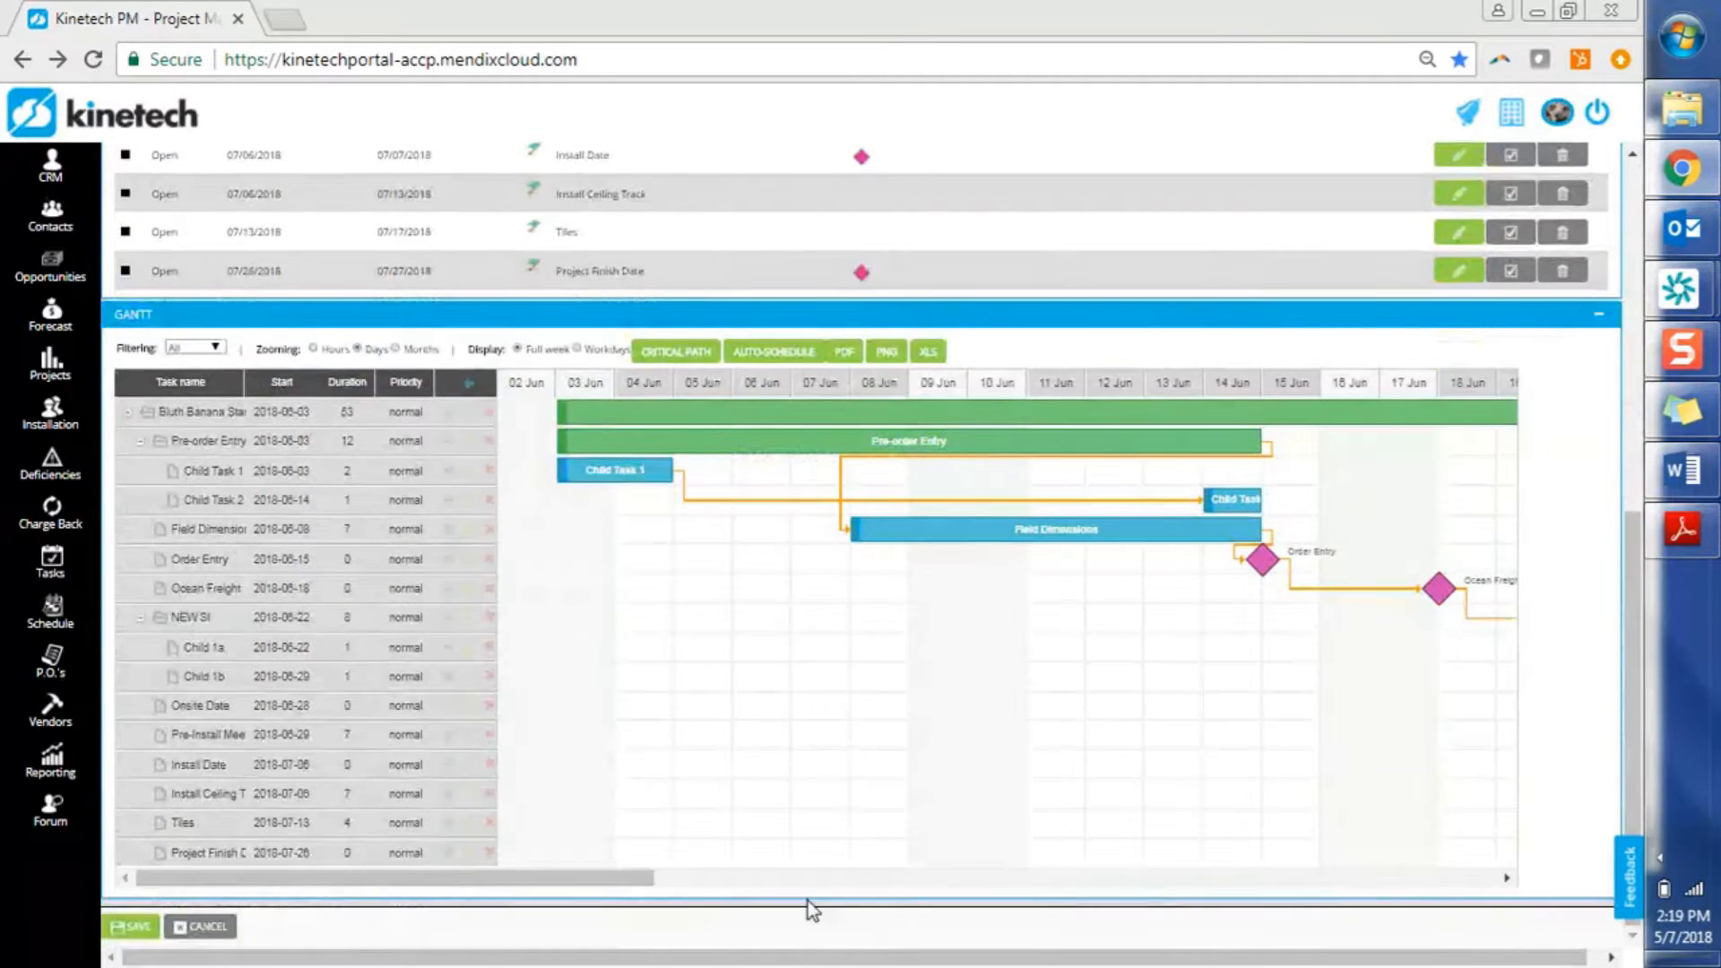
pyautogui.moveTo(625, 888); pyautogui.dragTo(891, 843)
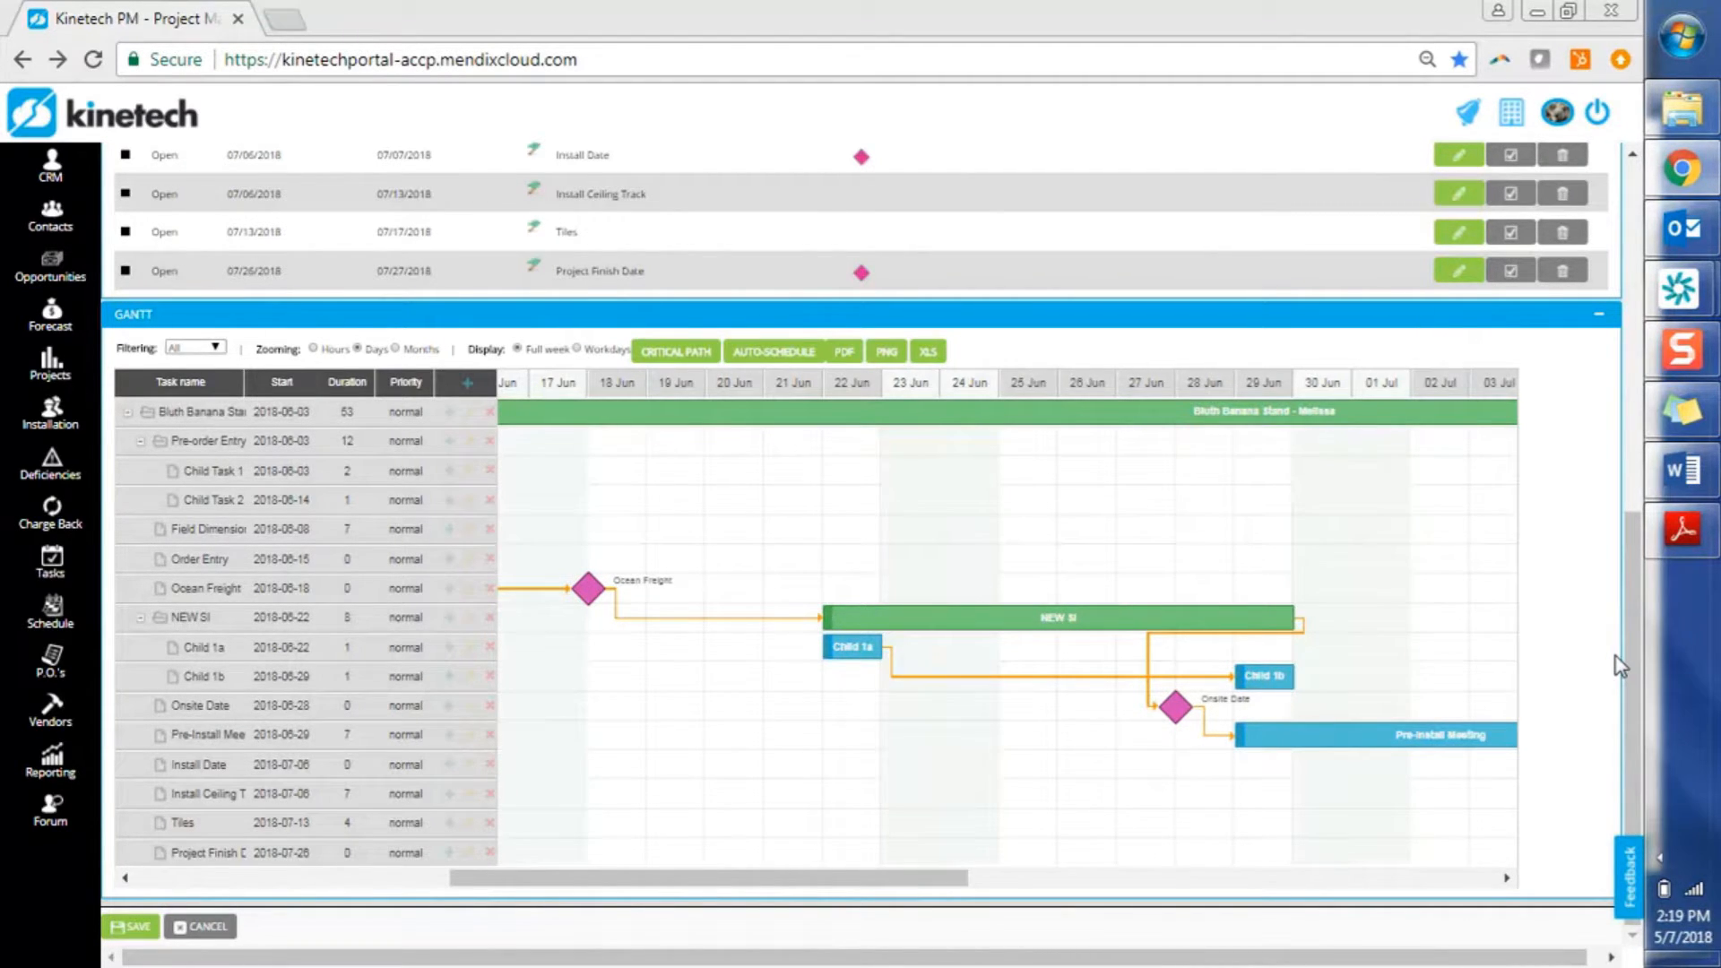
pyautogui.moveTo(821, 883); pyautogui.dragTo(480, 901)
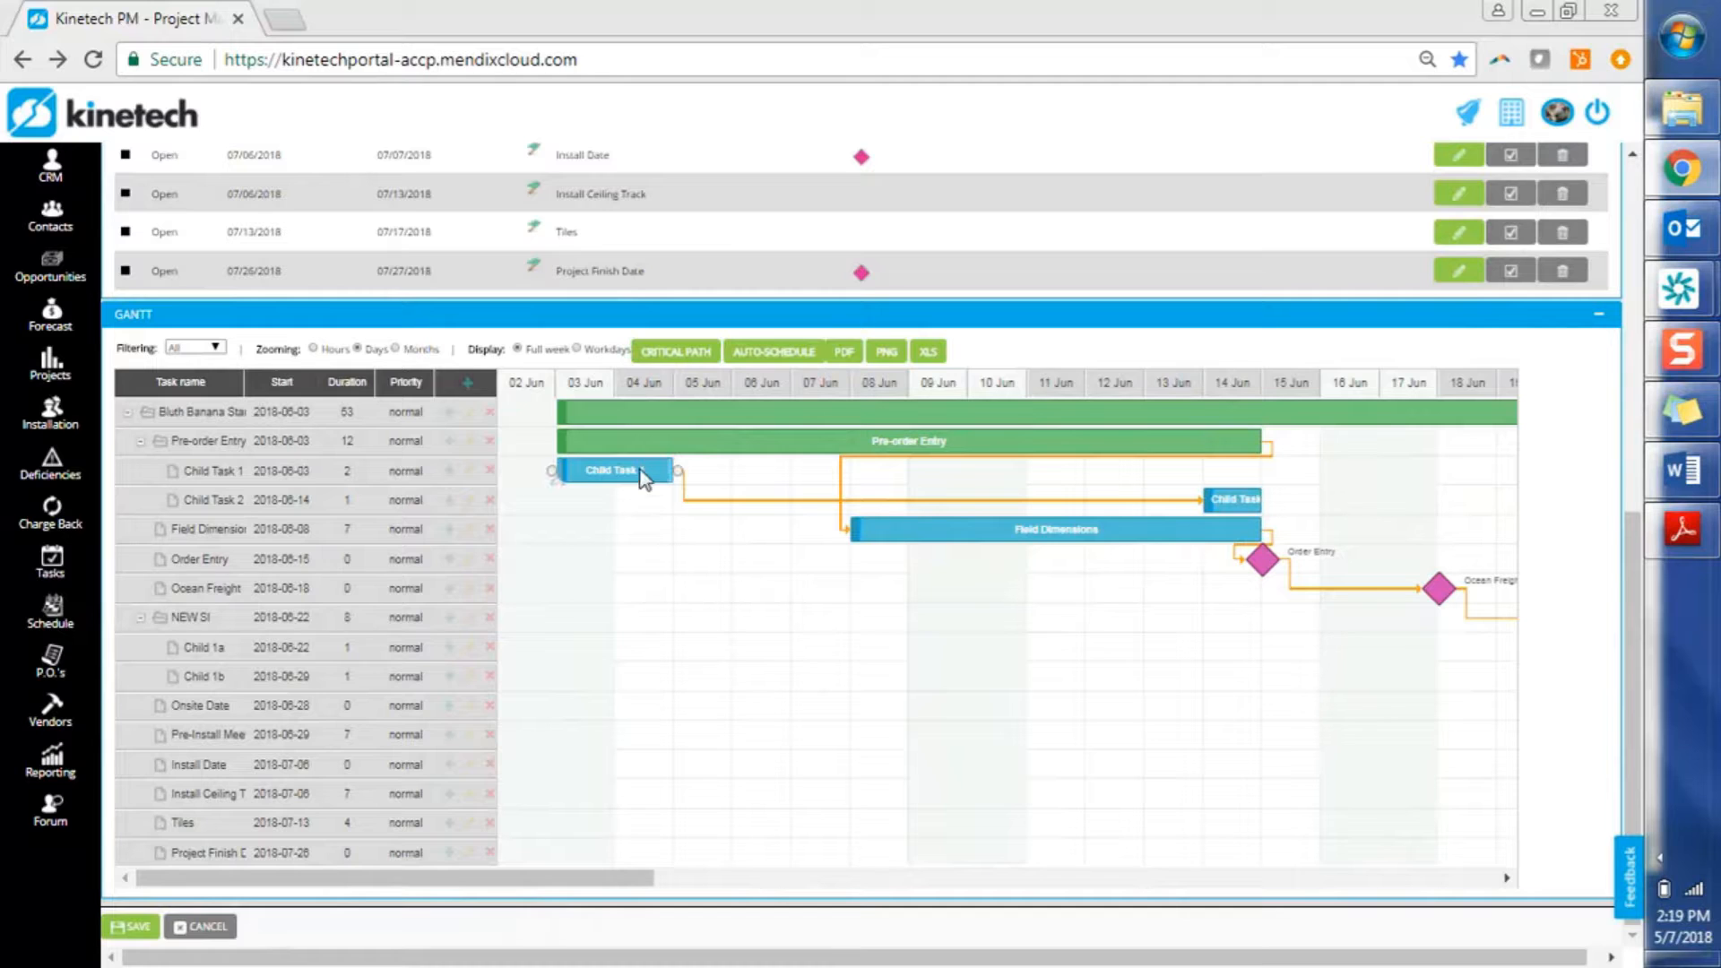
pyautogui.moveTo(642, 474); pyautogui.dragTo(708, 473)
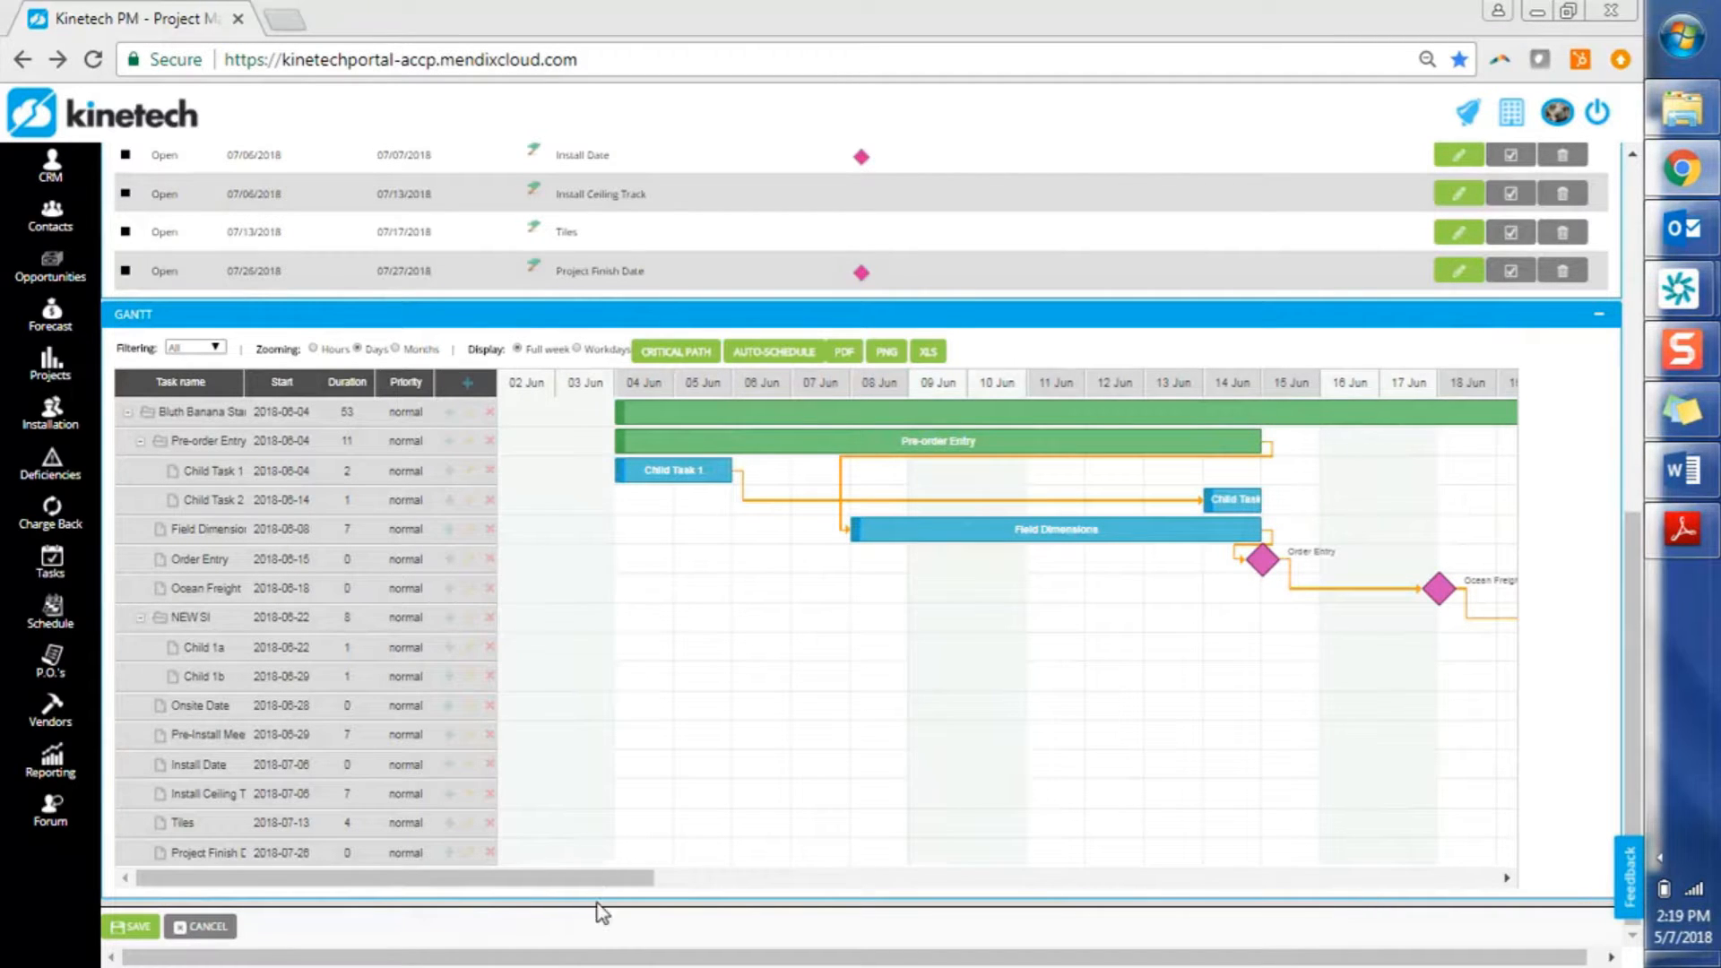
# Drag the Install Date milestone to 09 Jul and select the Pre-Install Meeting task
pyautogui.moveTo(596, 881); pyautogui.dragTo(1219, 883)
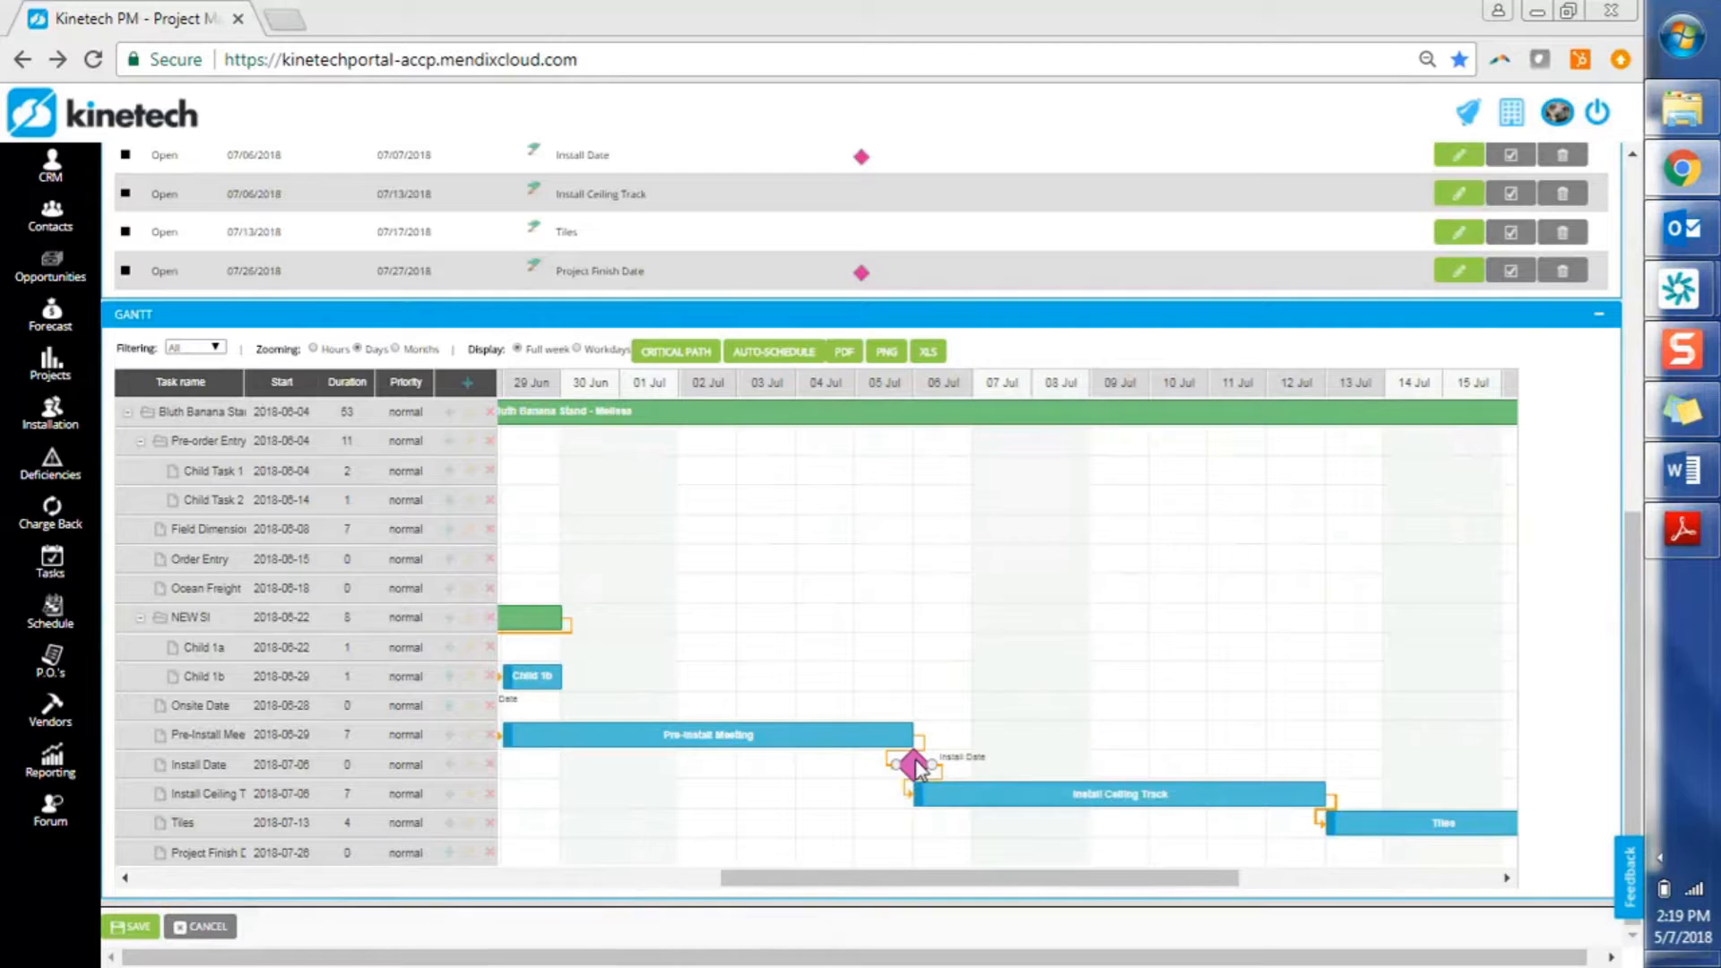
pyautogui.moveTo(916, 767); pyautogui.dragTo(1093, 768)
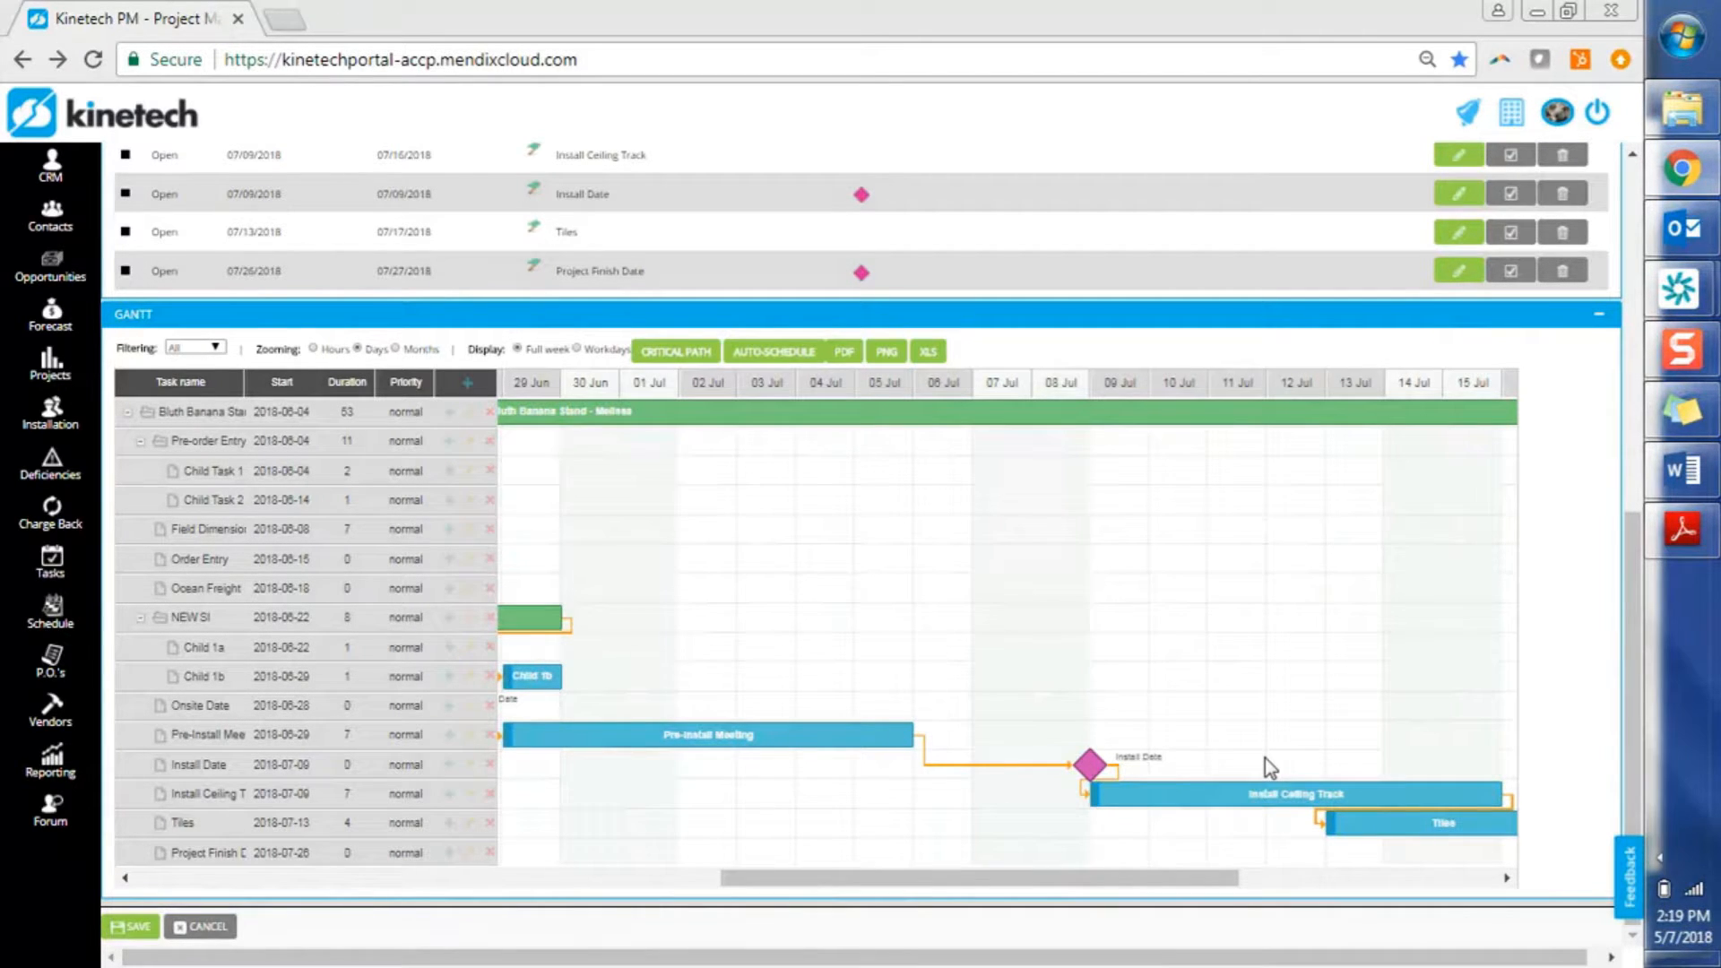
pyautogui.click(800, 737)
# Set the Pre-Install Meeting start date to 07/02/2018 and save it
pyautogui.doubleClick(798, 740)
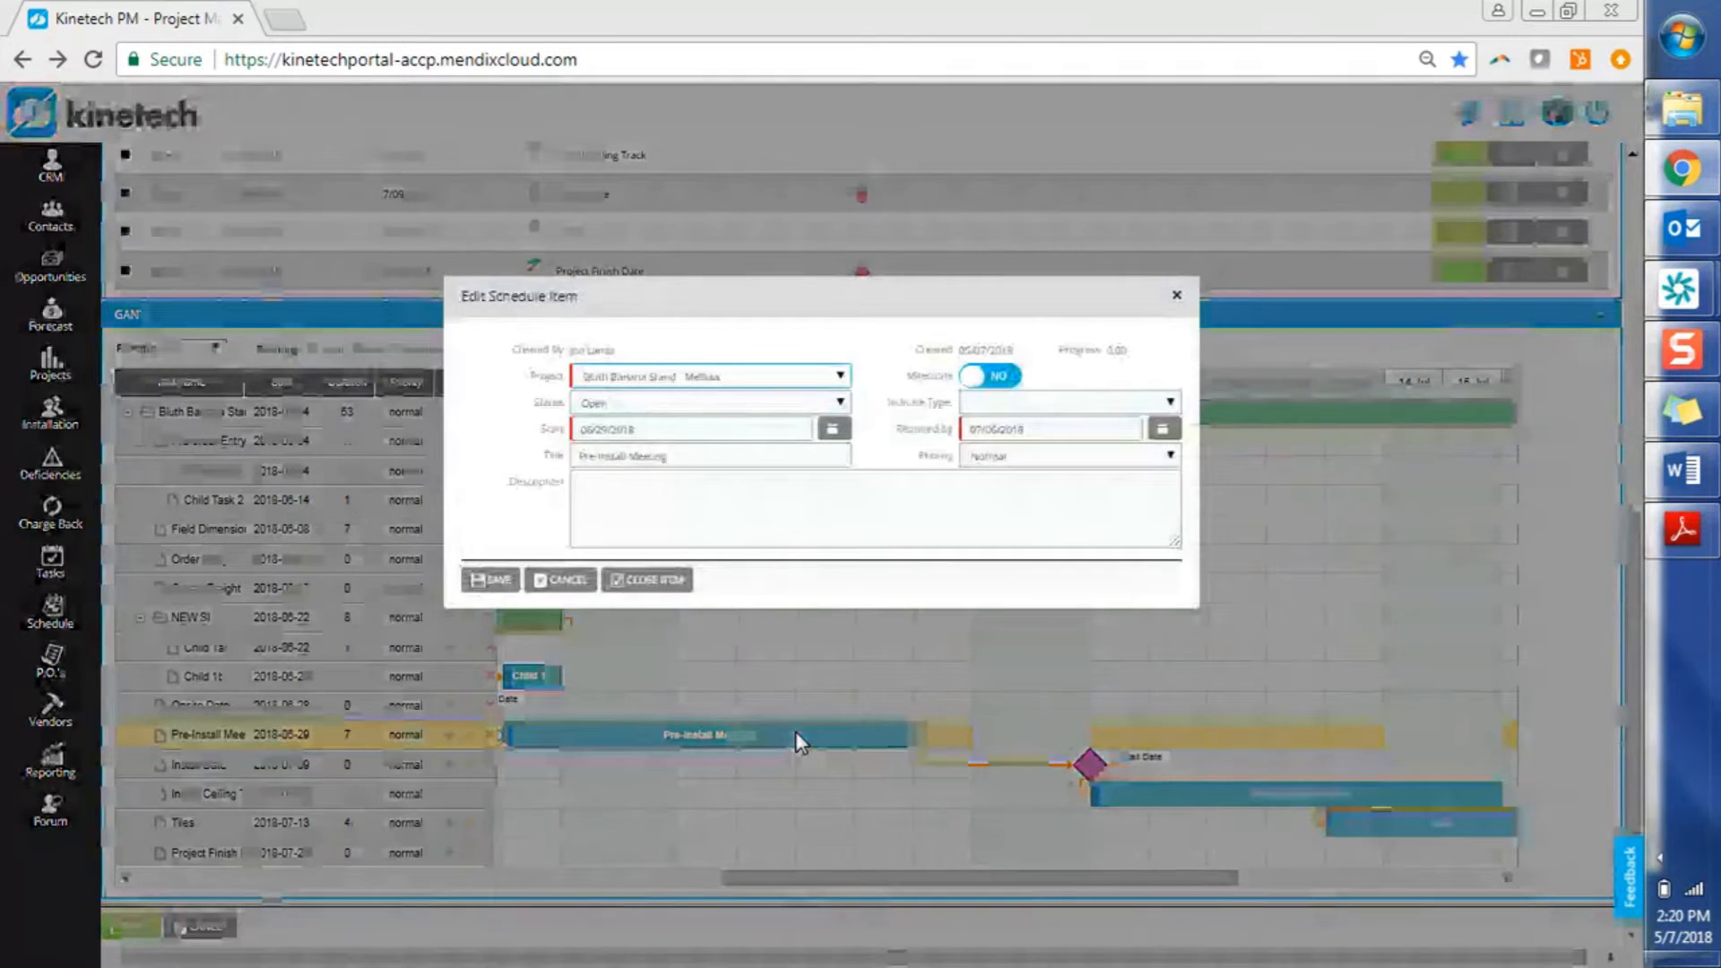
pyautogui.click(732, 429)
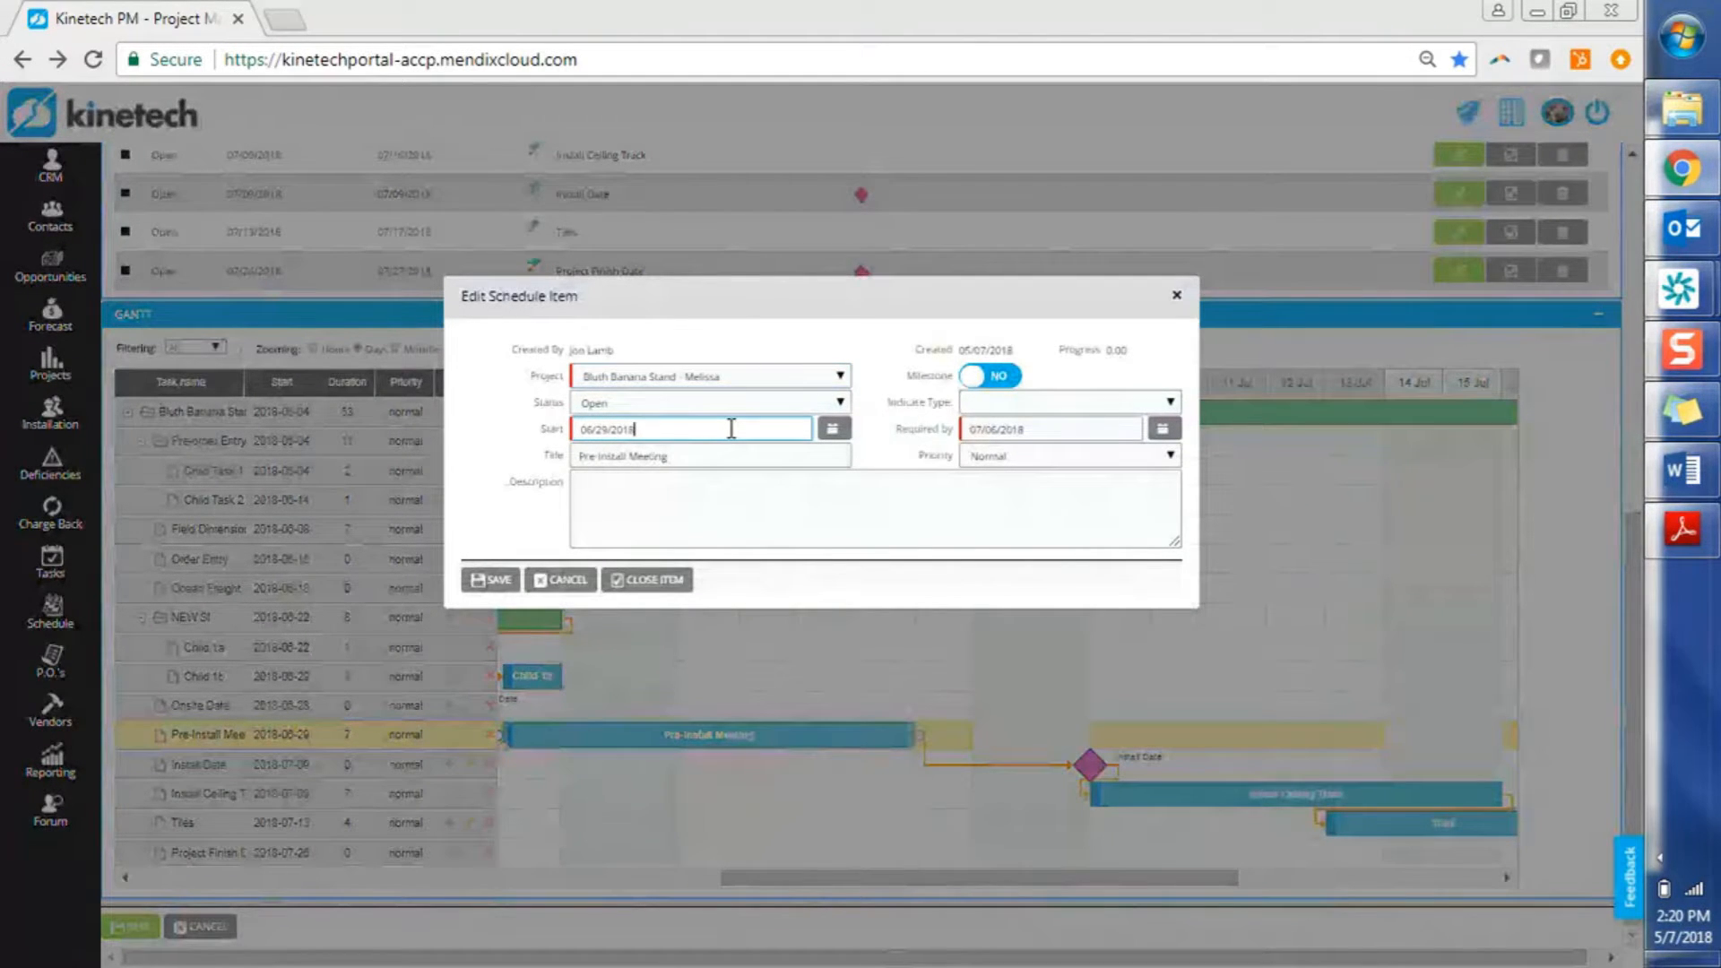
pyautogui.click(833, 432)
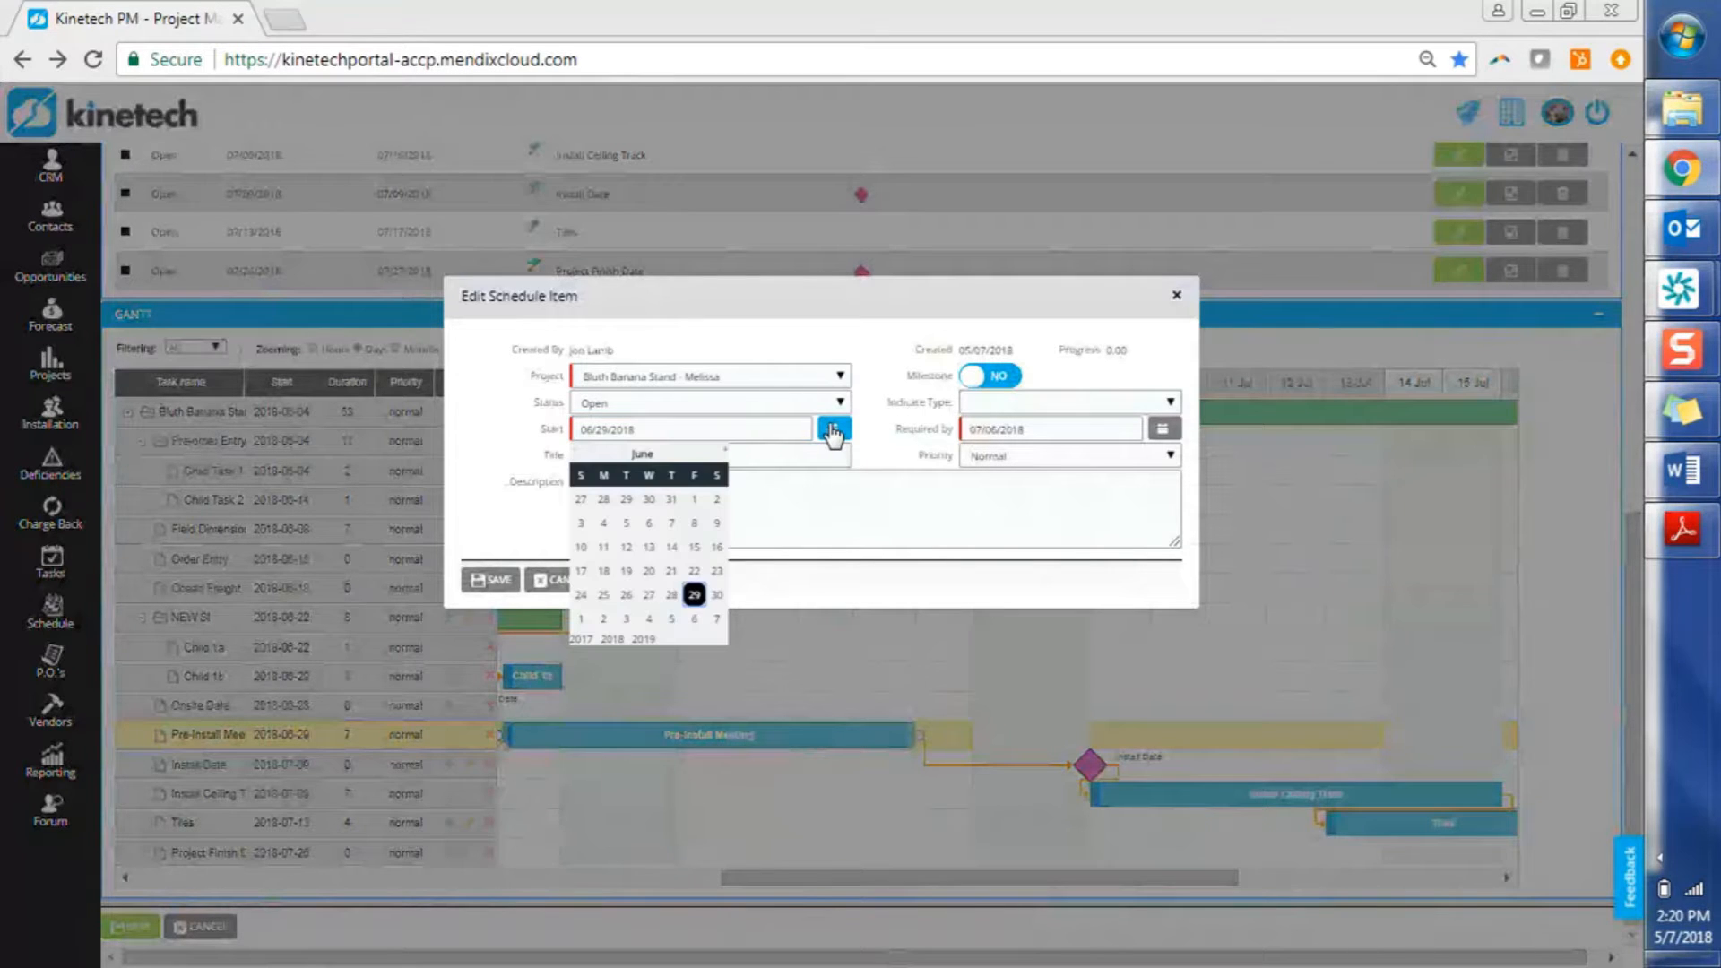
pyautogui.click(605, 619)
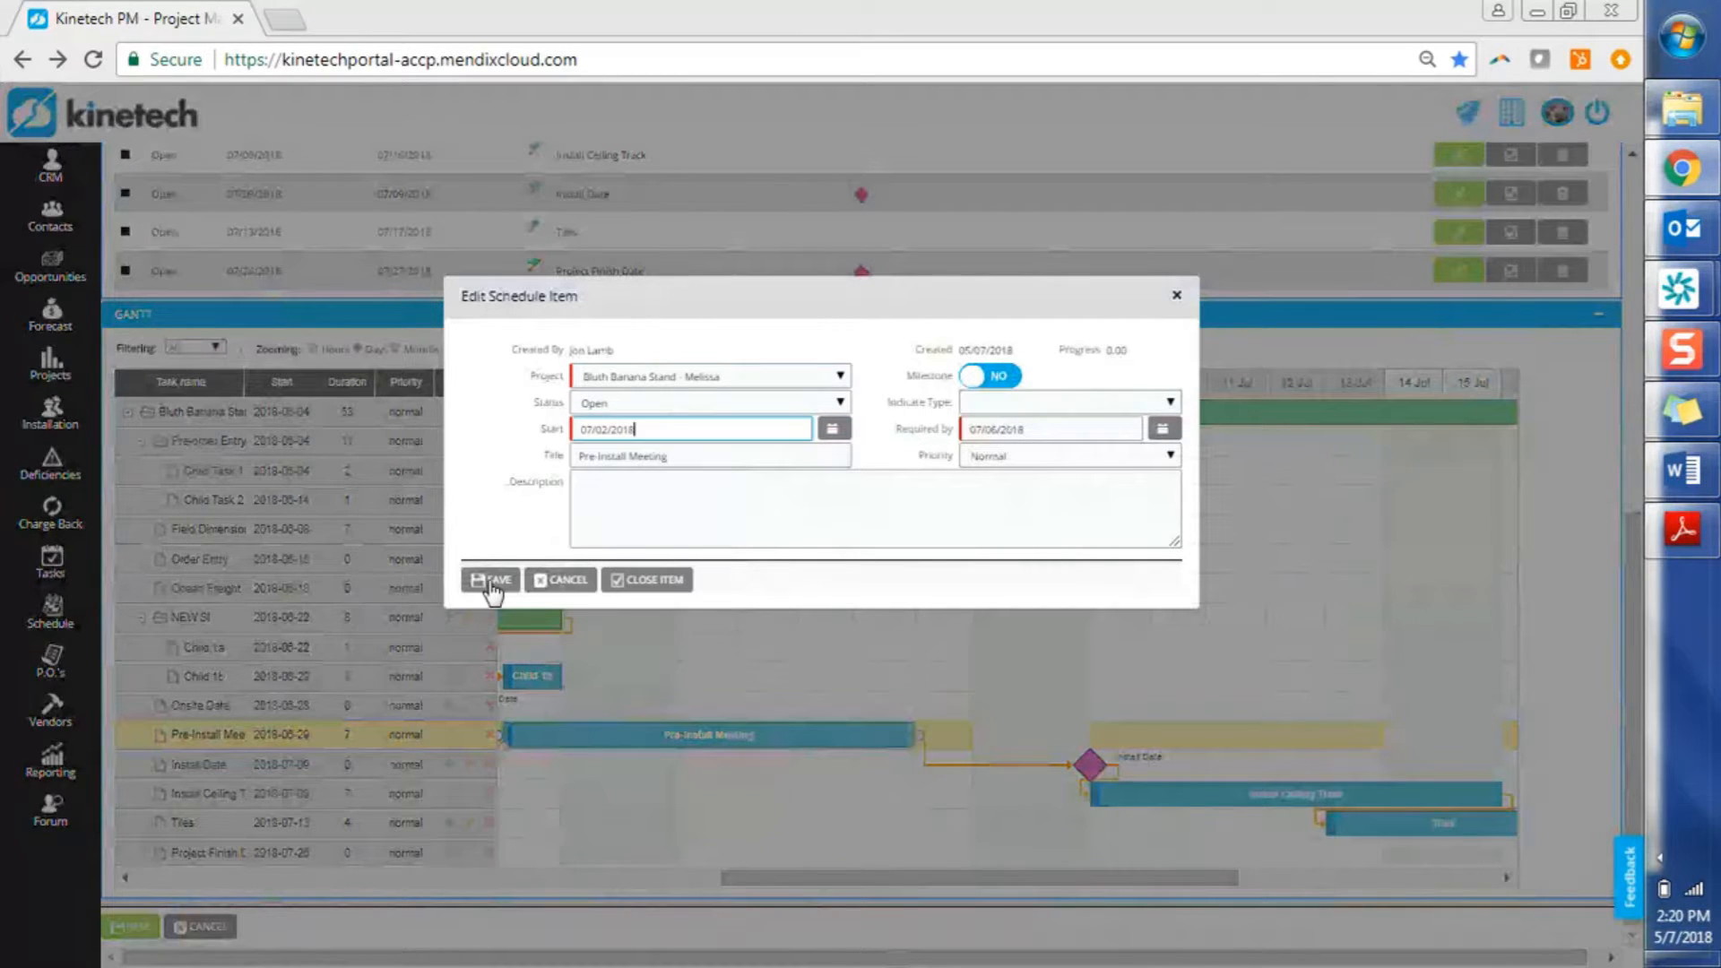
pyautogui.click(489, 581)
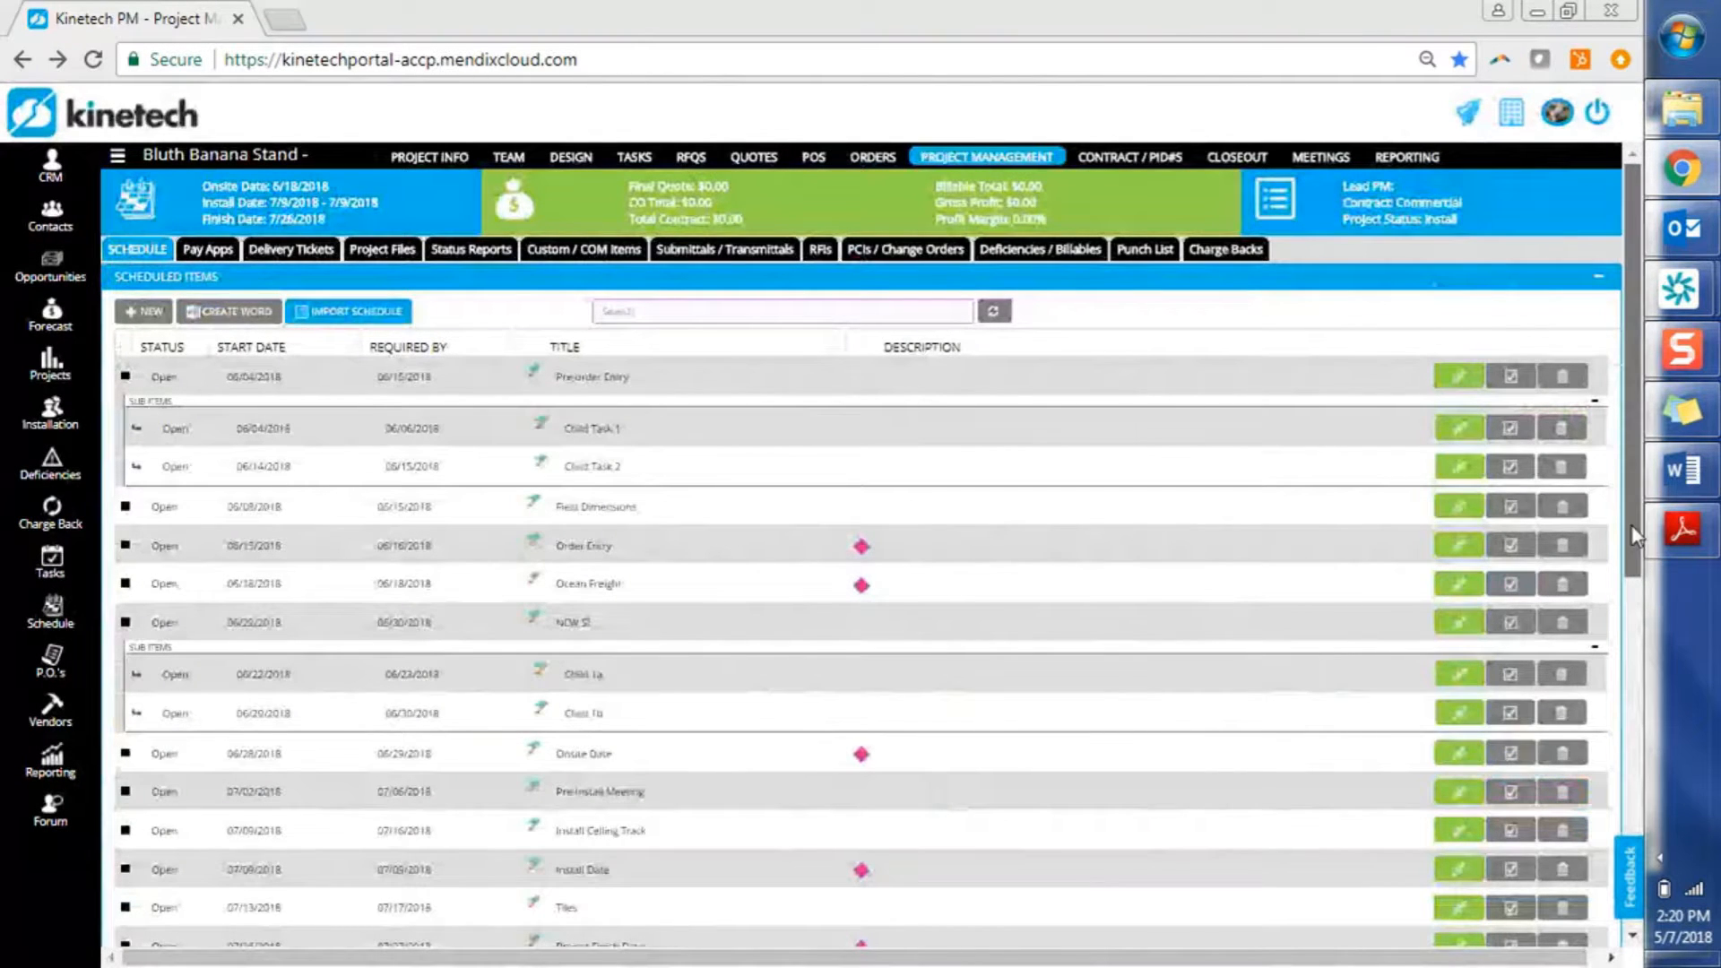
# Show July on the Gantt timeline and move the Install Date row below Install Ceiling Track
pyautogui.moveTo(1633, 536); pyautogui.dragTo(1634, 874)
pyautogui.moveTo(498, 879); pyautogui.dragTo(1056, 852)
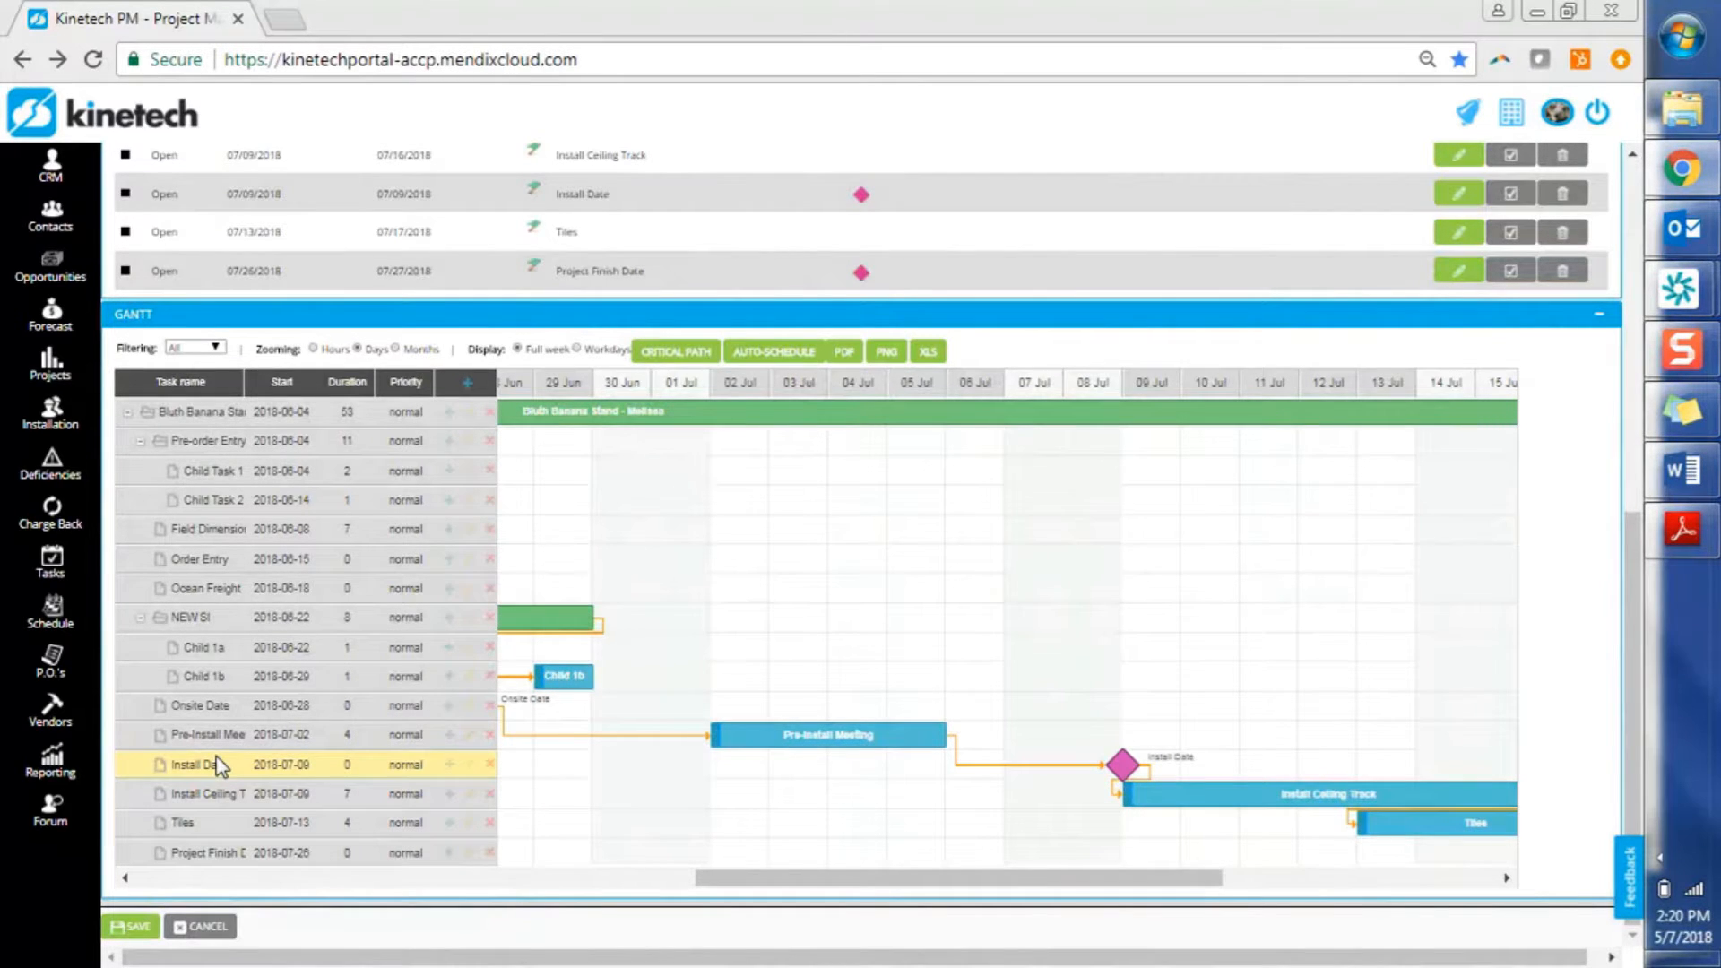
pyautogui.moveTo(218, 767)
pyautogui.mouseDown()
pyautogui.moveTo(219, 728)
pyautogui.moveTo(199, 736)
pyautogui.moveTo(206, 789)
pyautogui.mouseUp()
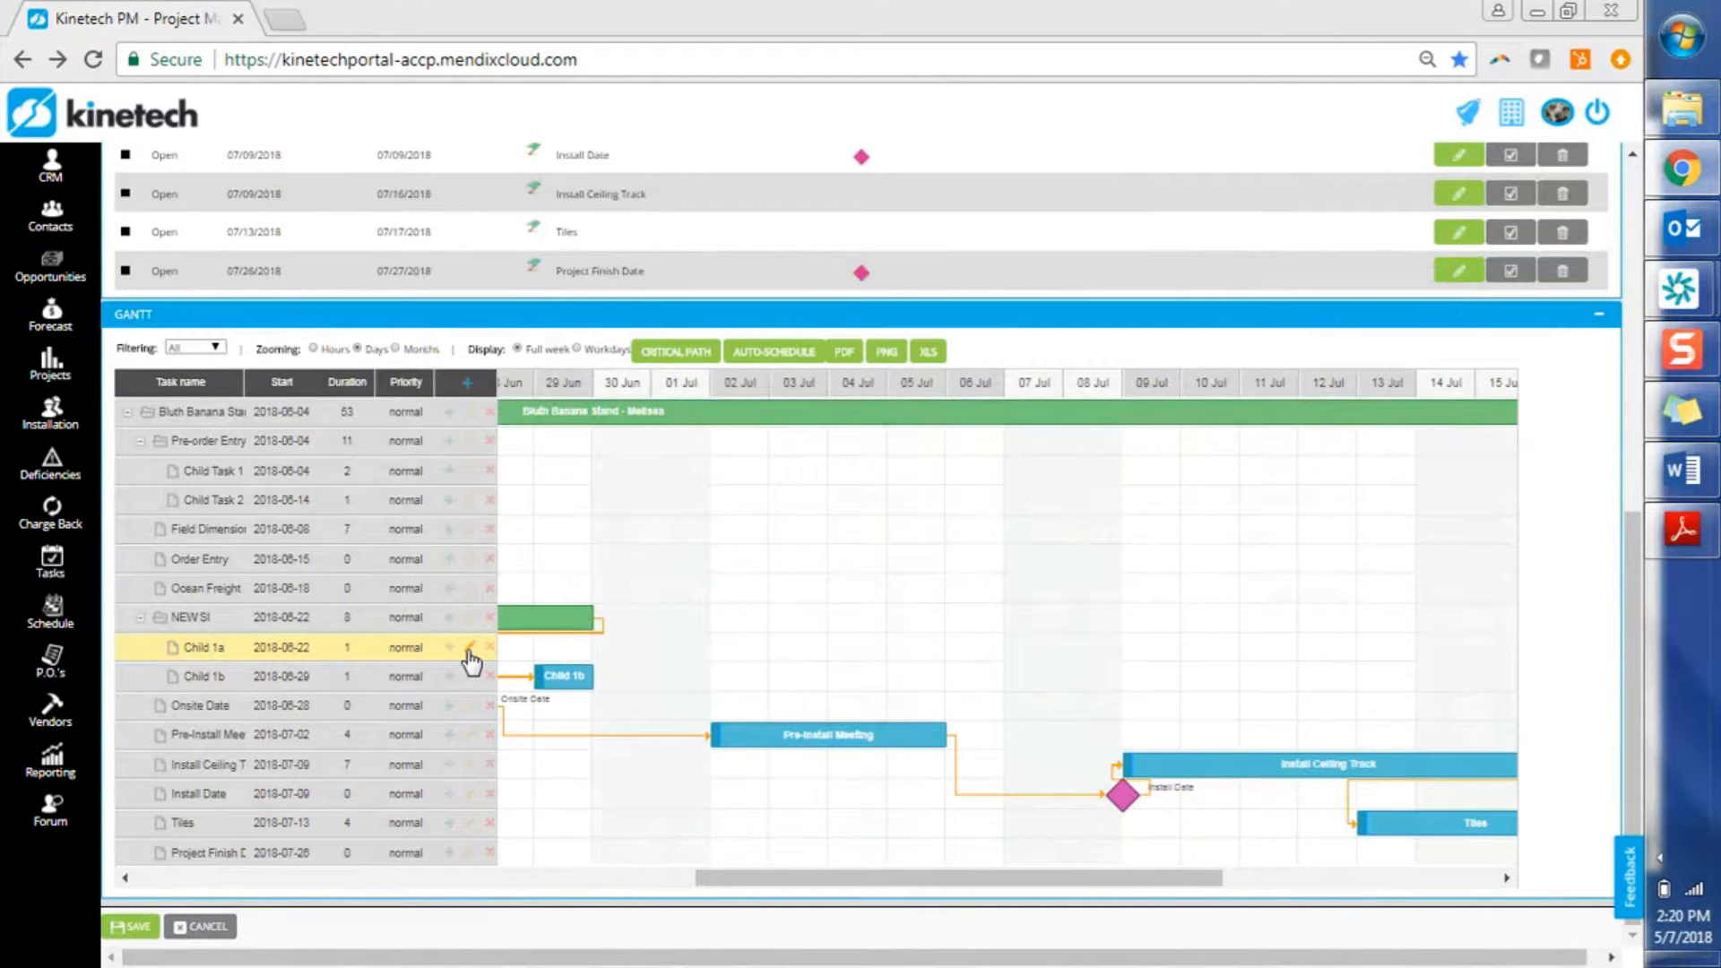
# Edit Child 1a, enter 'description' as its description, and save
pyautogui.click(288, 658)
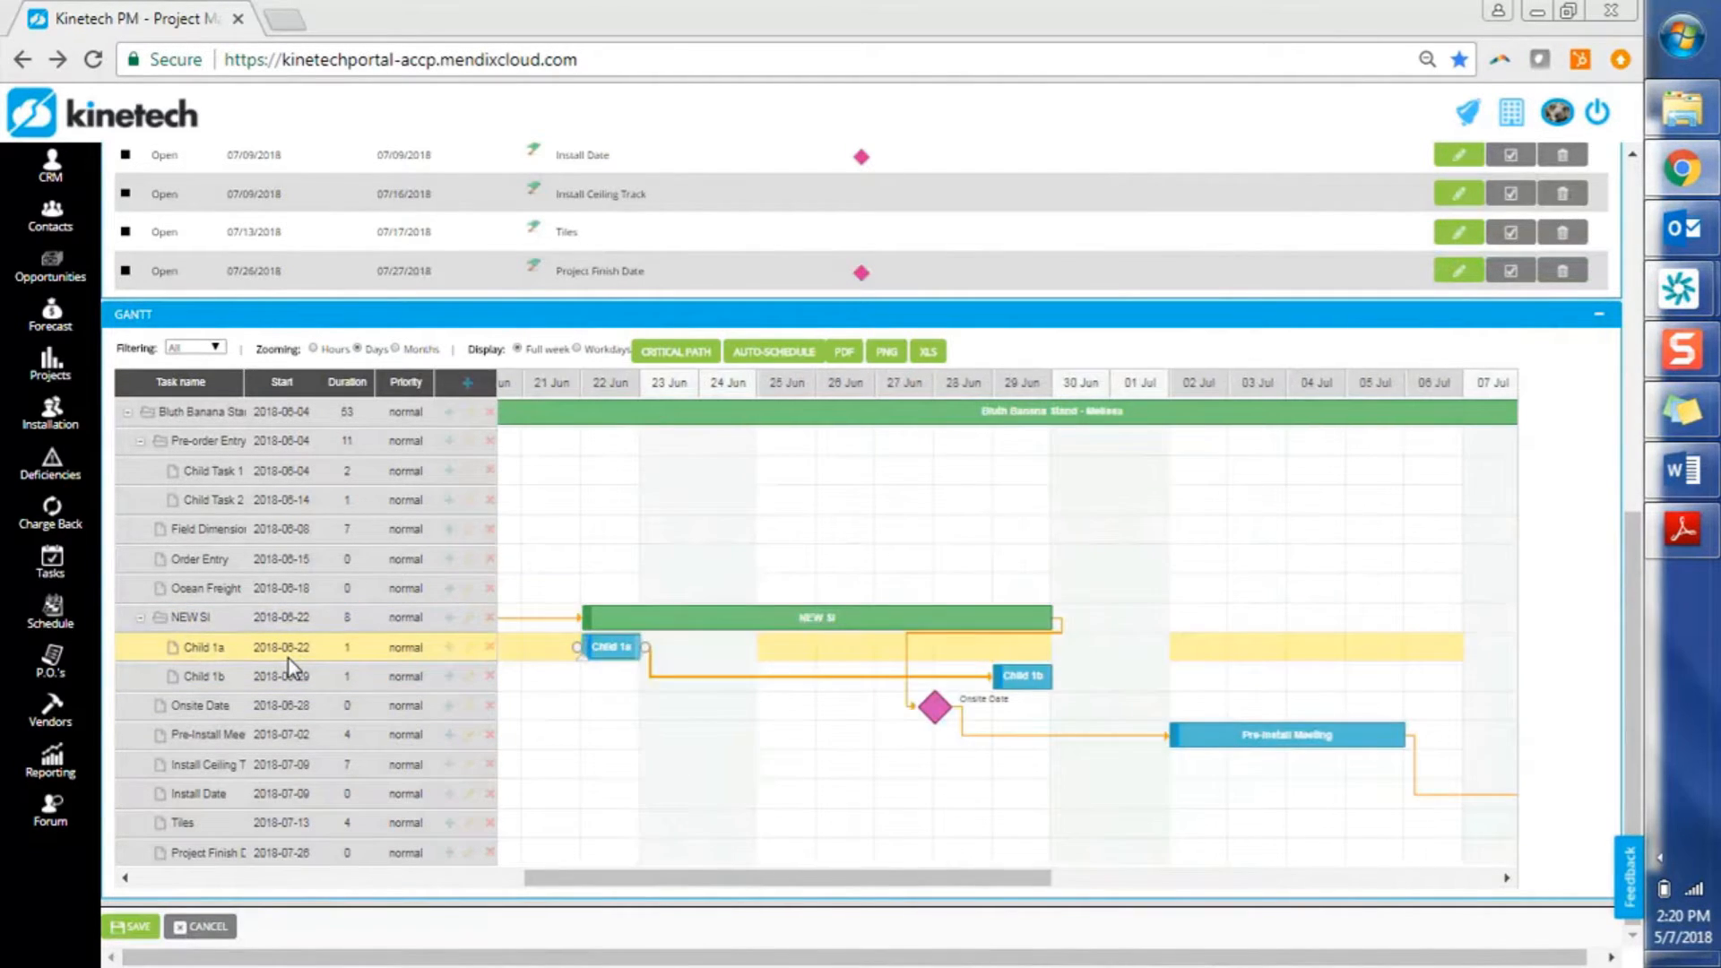
pyautogui.doubleClick(289, 659)
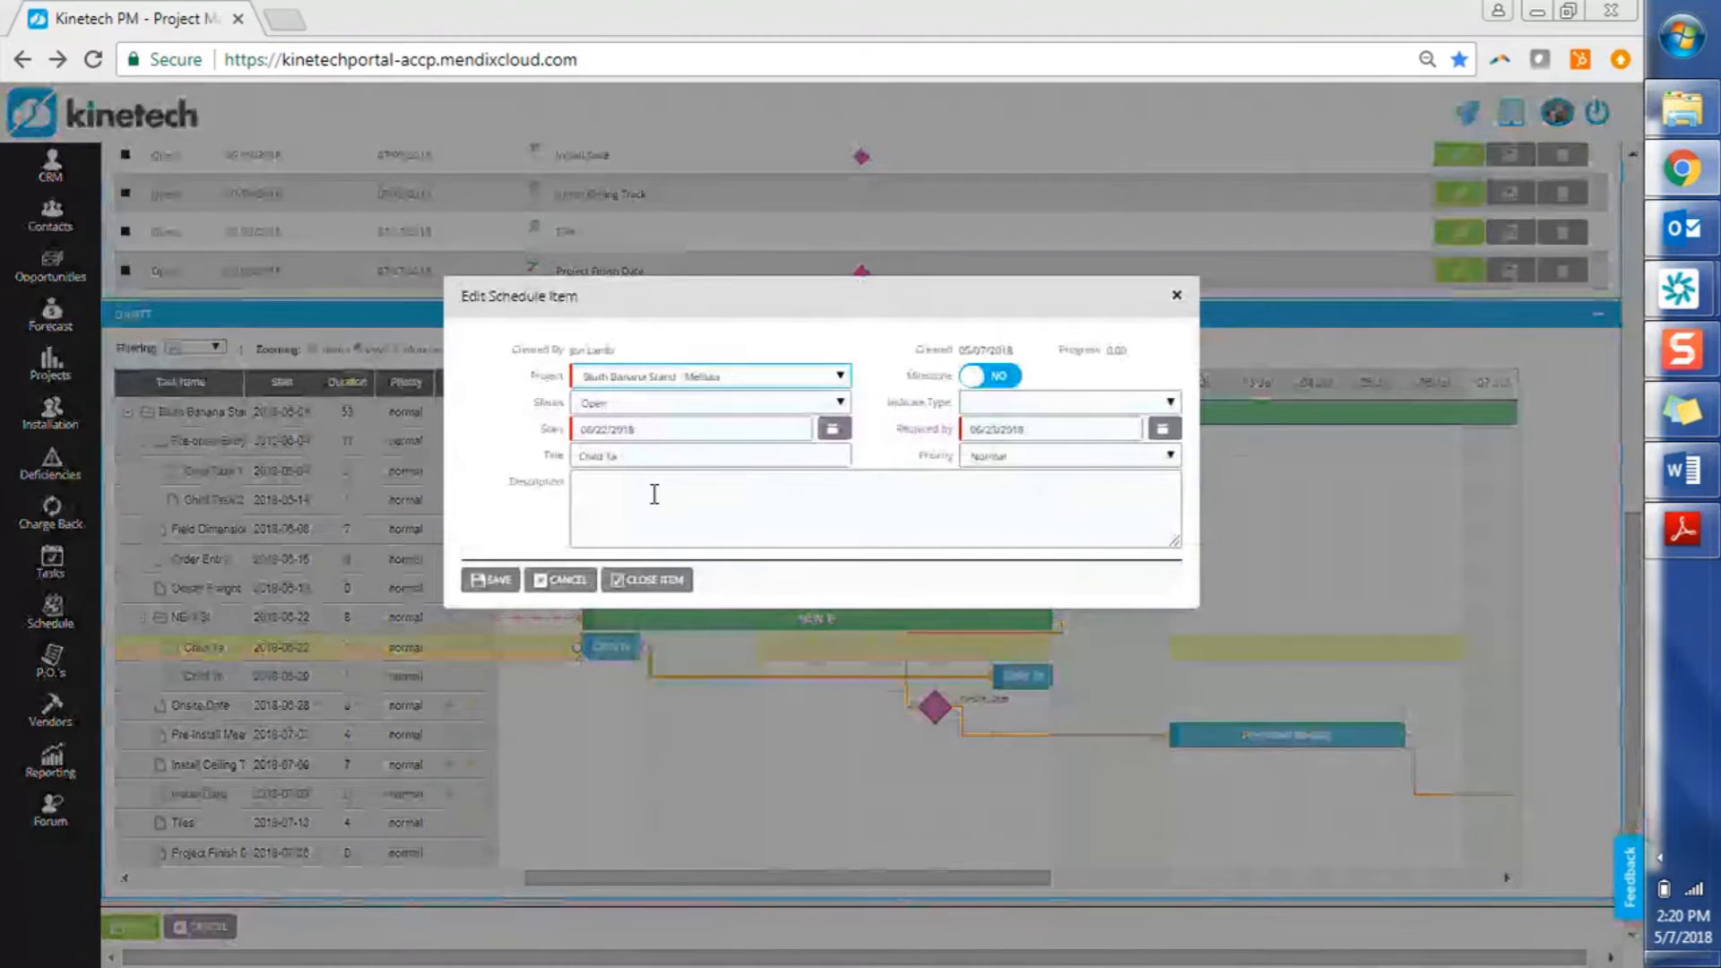
pyautogui.click(646, 523)
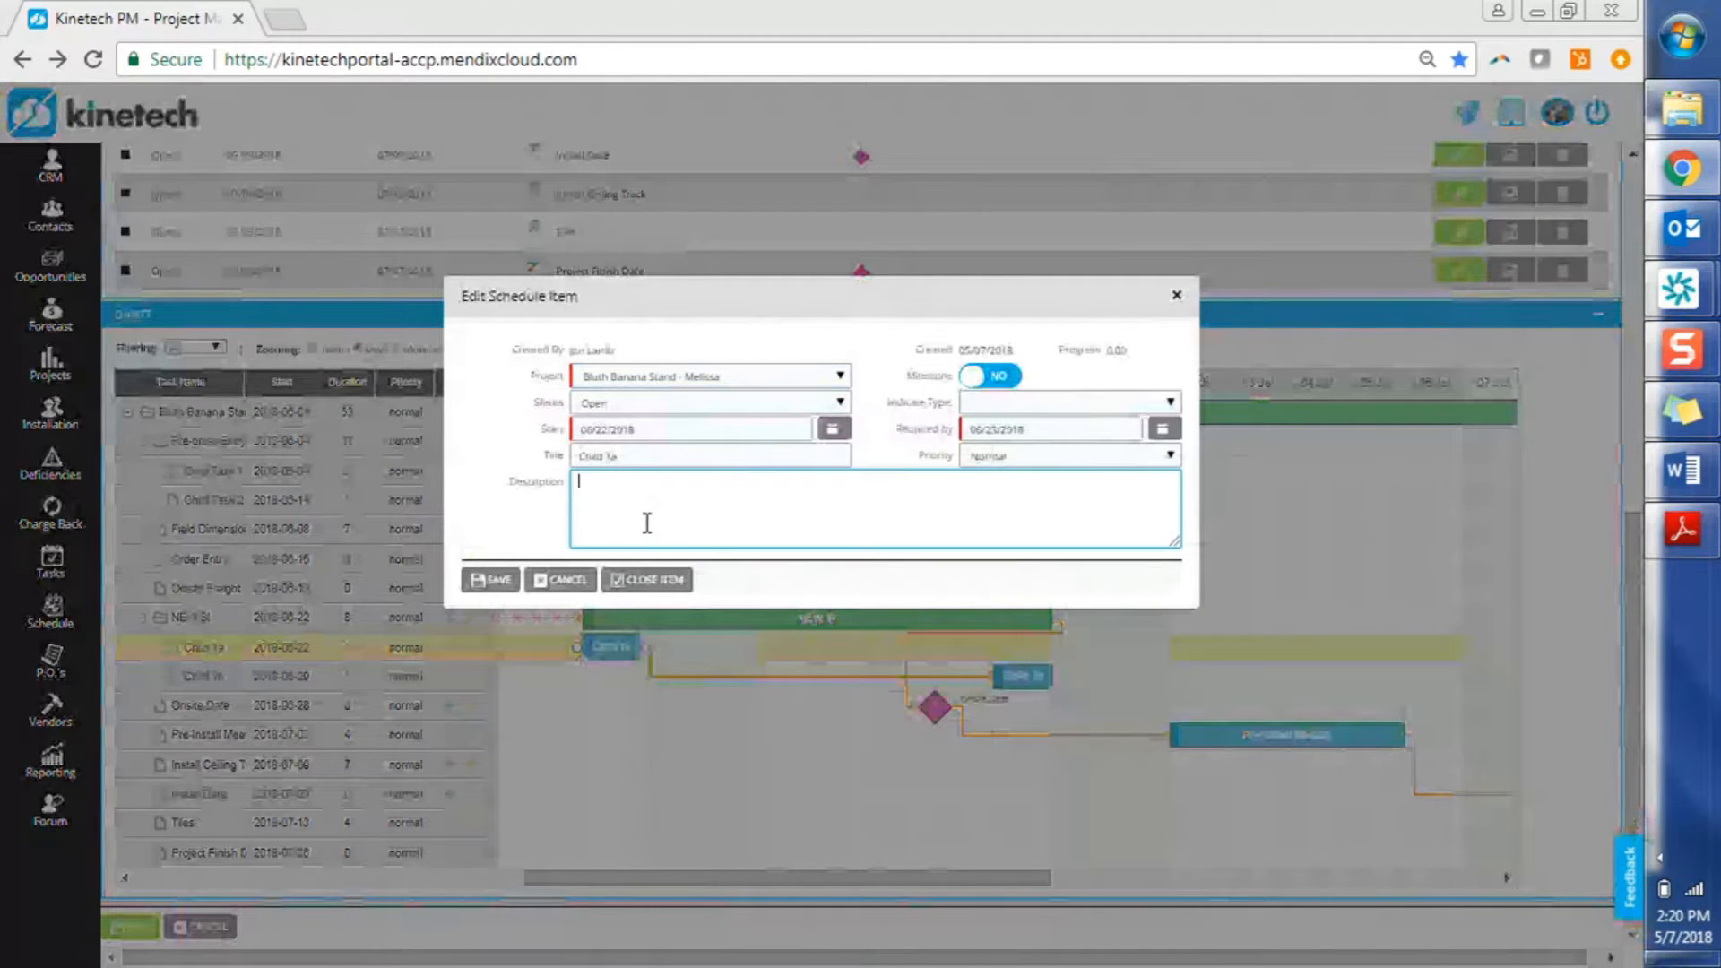
pyautogui.write('descri')
pyautogui.press('BackSpace')
pyautogui.press('BackSpace')
pyautogui.write('ription')
pyautogui.click(500, 585)
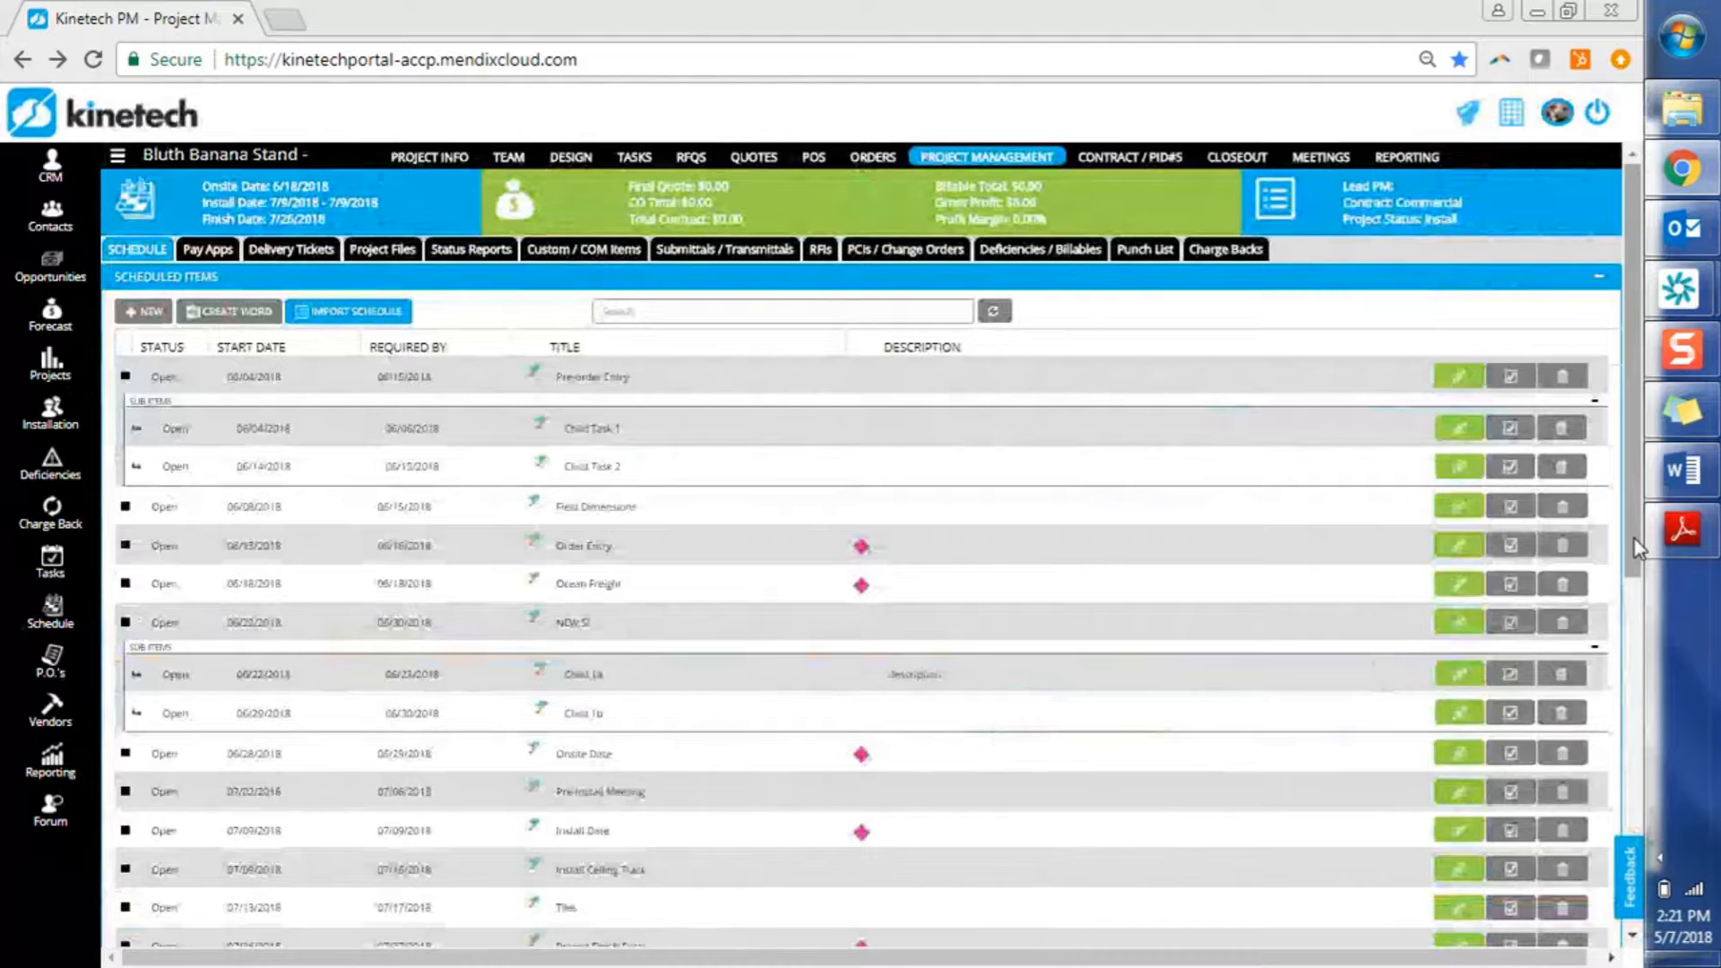
# Set the Gantt chart's Zooming option to Months
pyautogui.scroll(-7, 1595, 730)
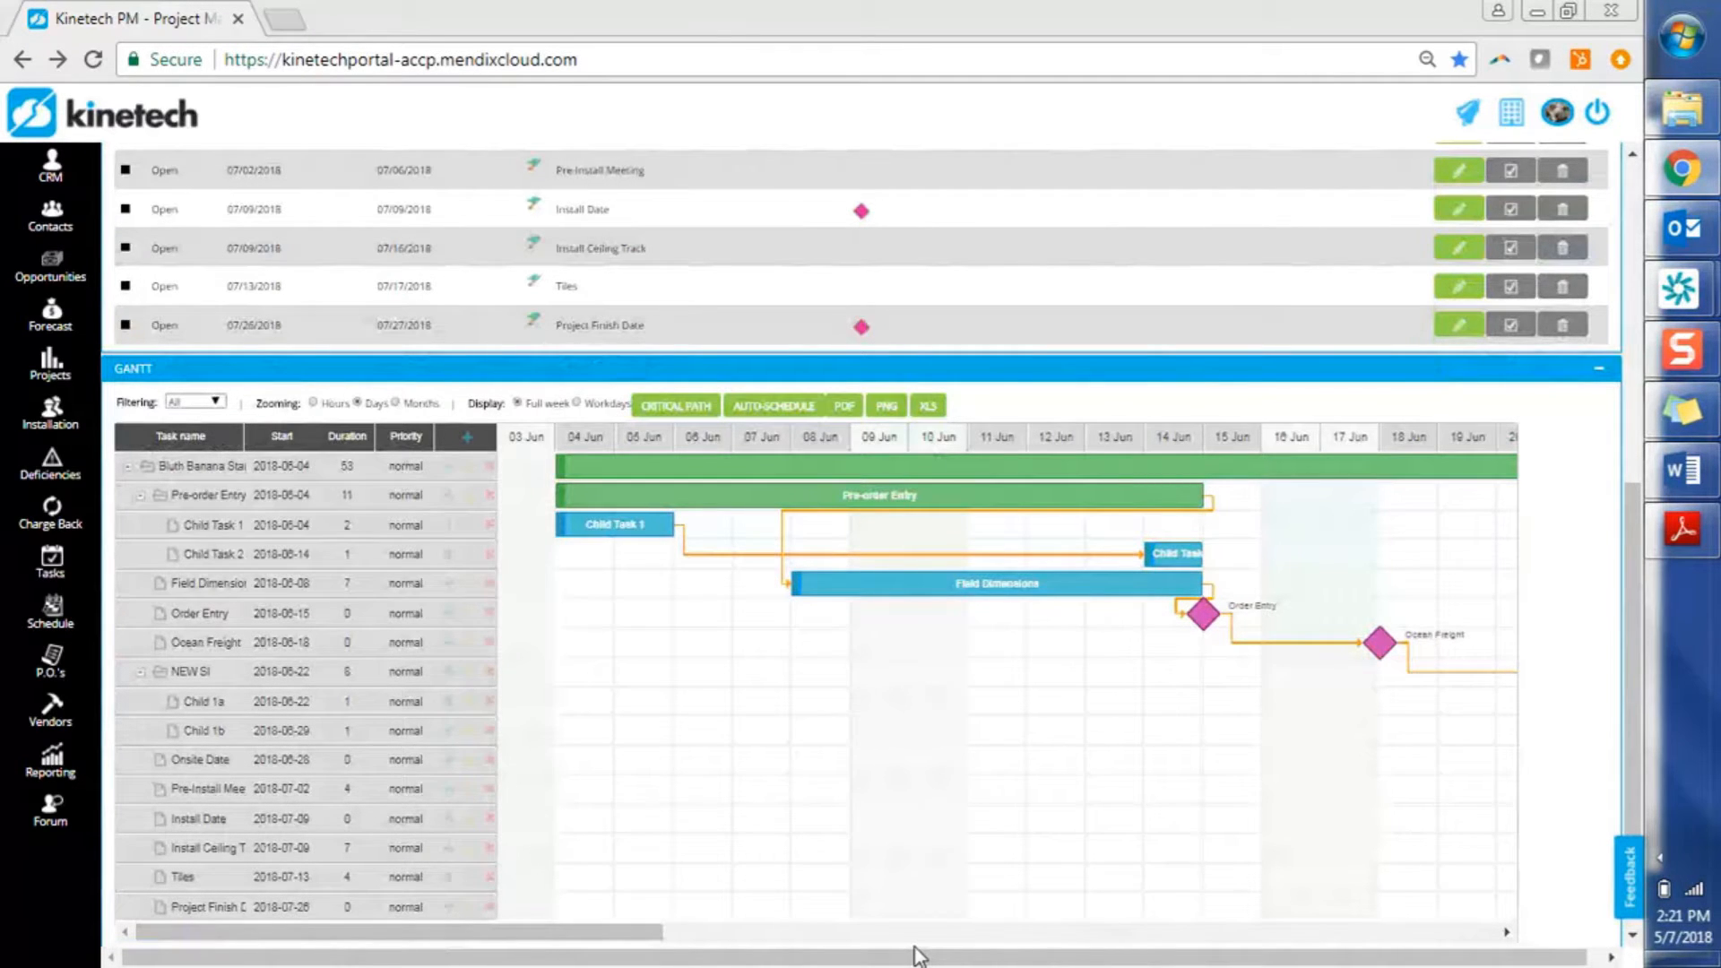
pyautogui.moveTo(1632, 619); pyautogui.dragTo(1622, 413)
pyautogui.scroll(1, 1632, 623)
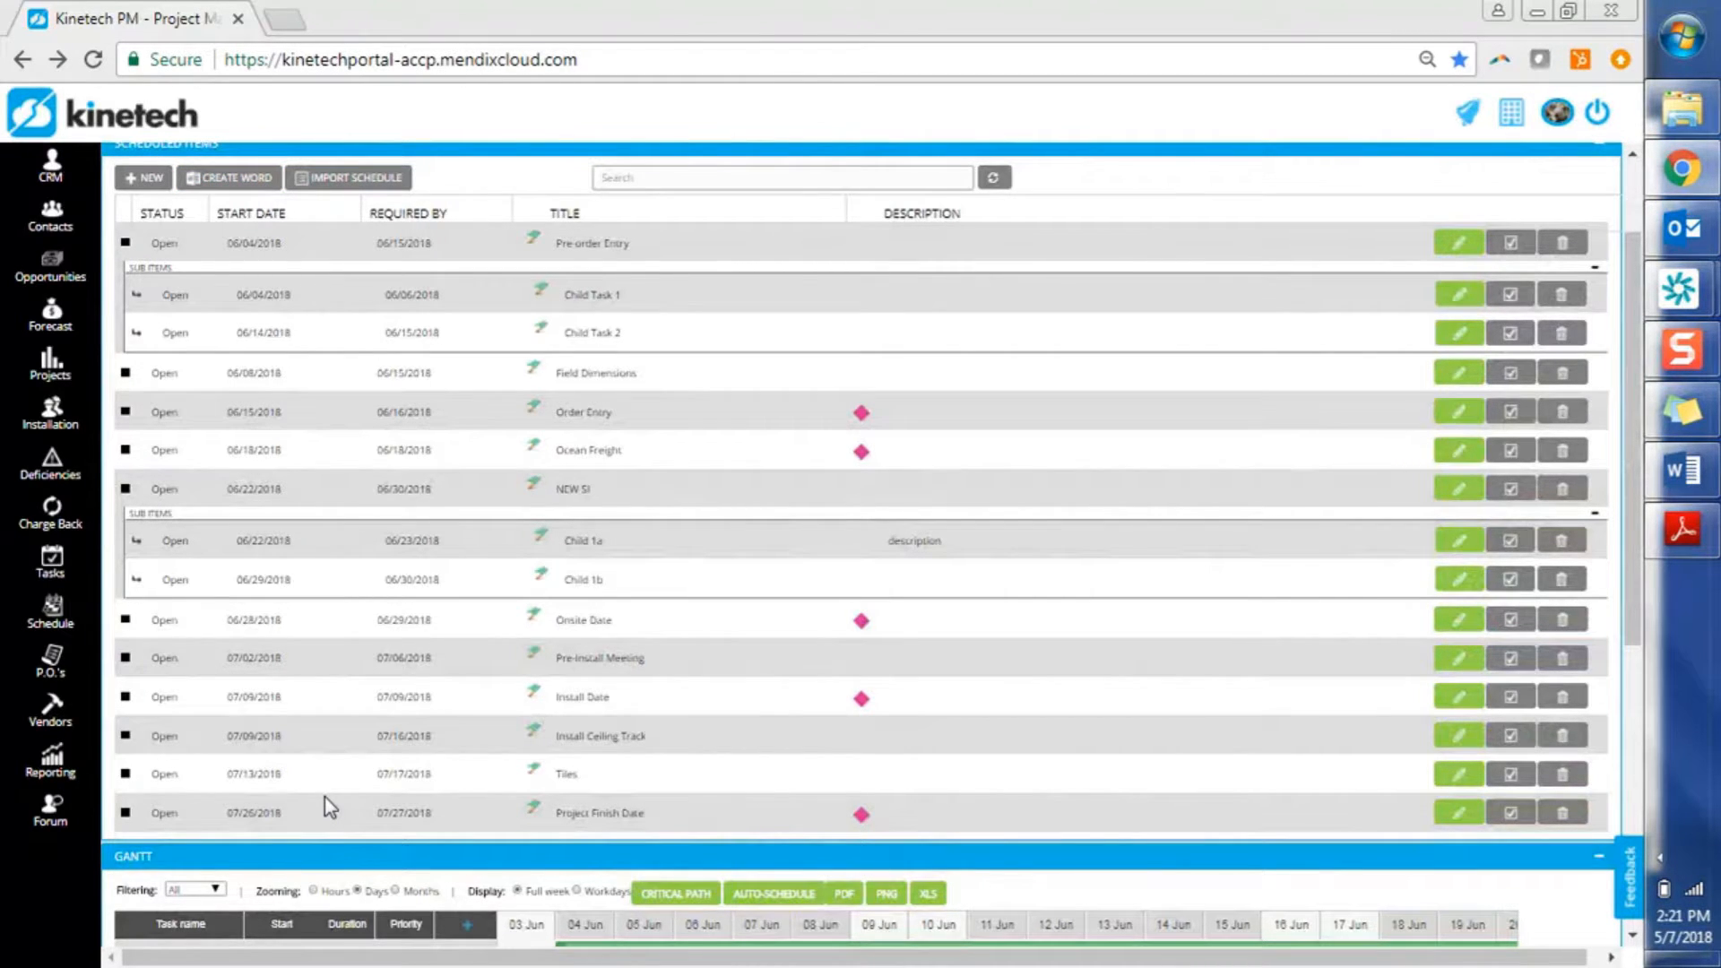
pyautogui.click(395, 892)
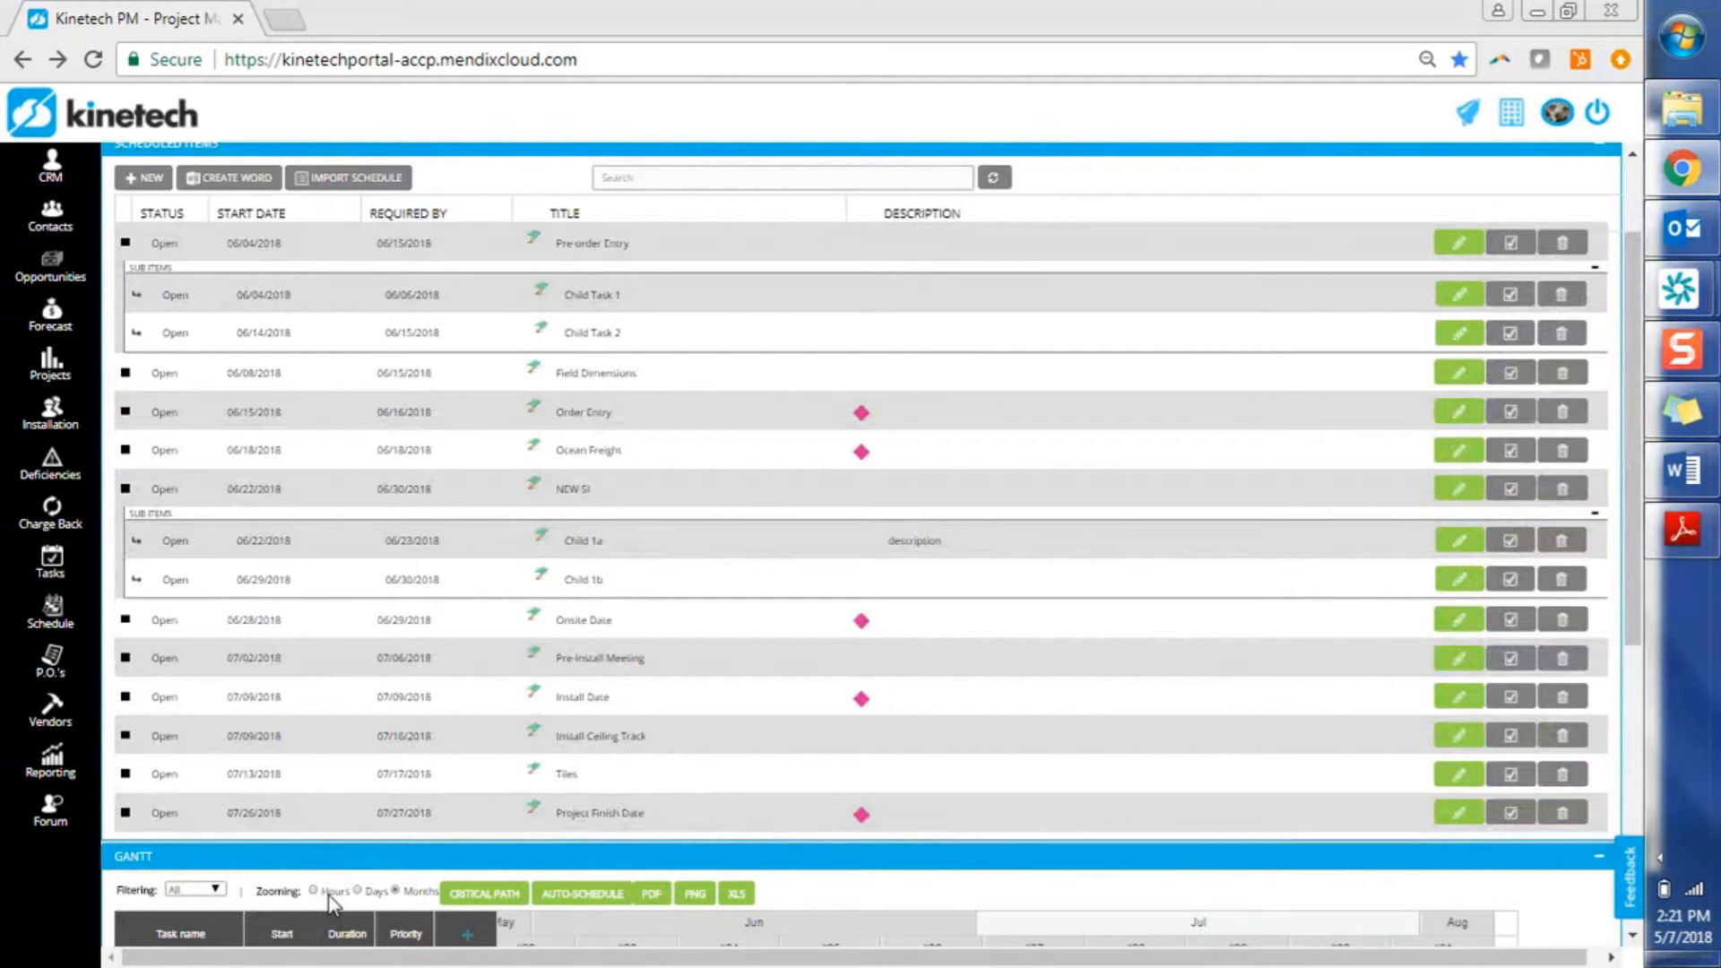
# Switch the Gantt zoom back to Days and bring up the PNG export preview
pyautogui.moveTo(1634, 574); pyautogui.dragTo(1632, 861)
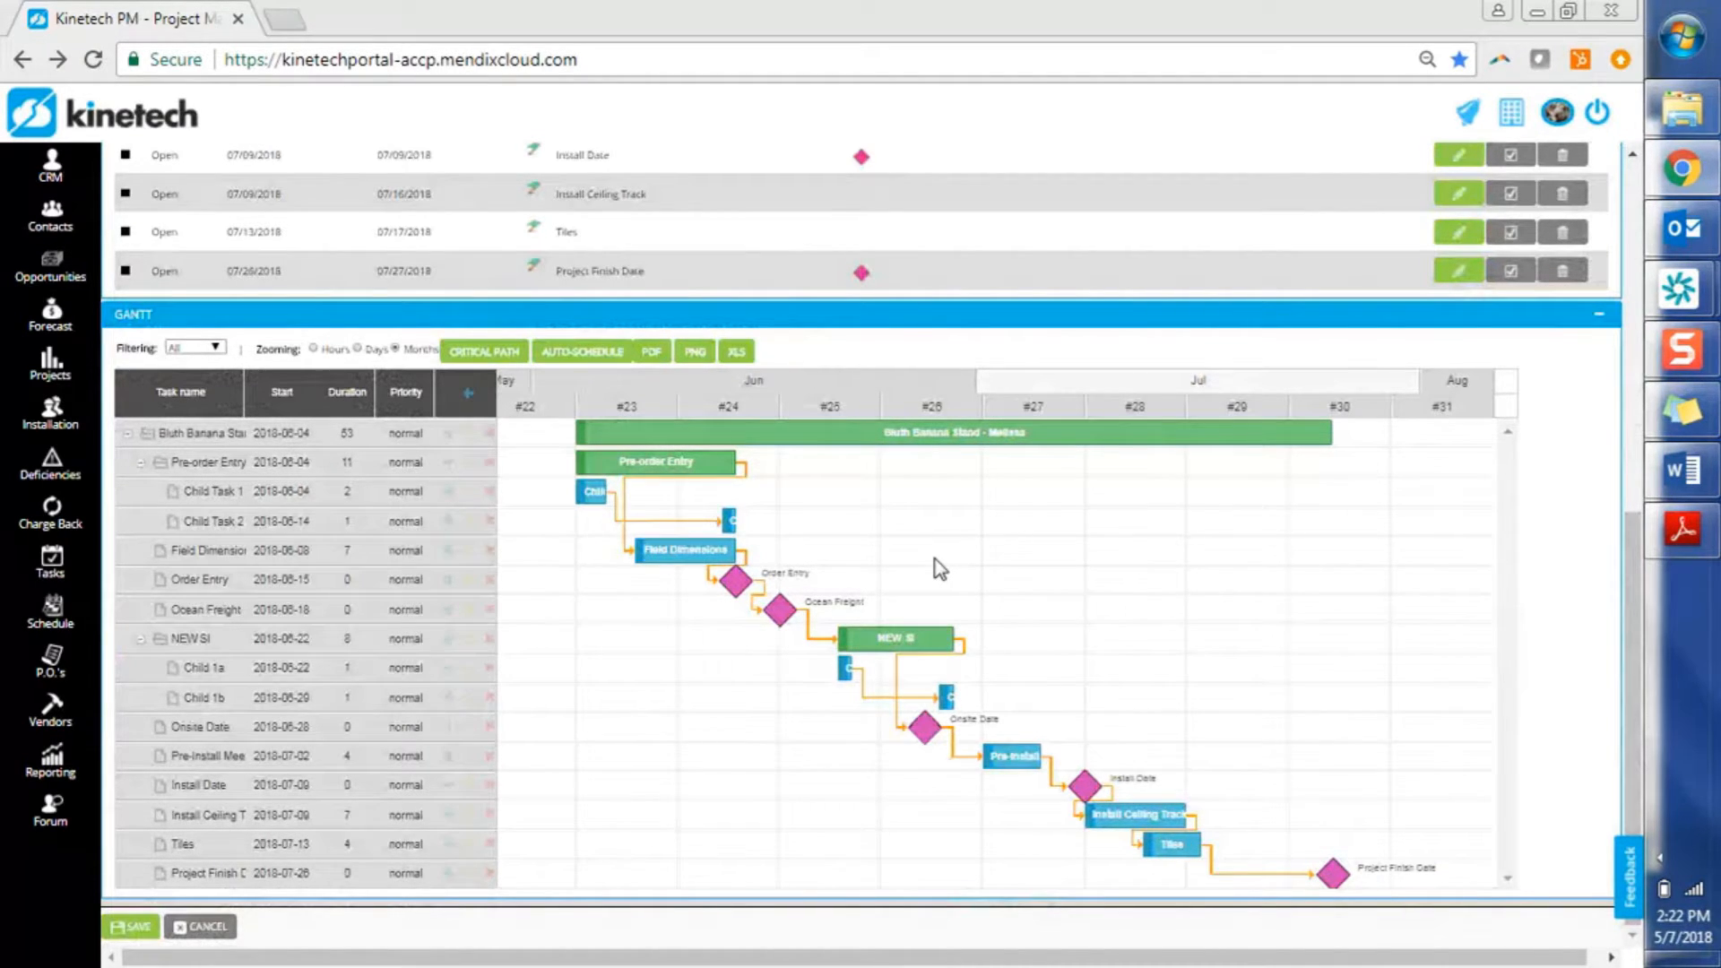
pyautogui.click(359, 348)
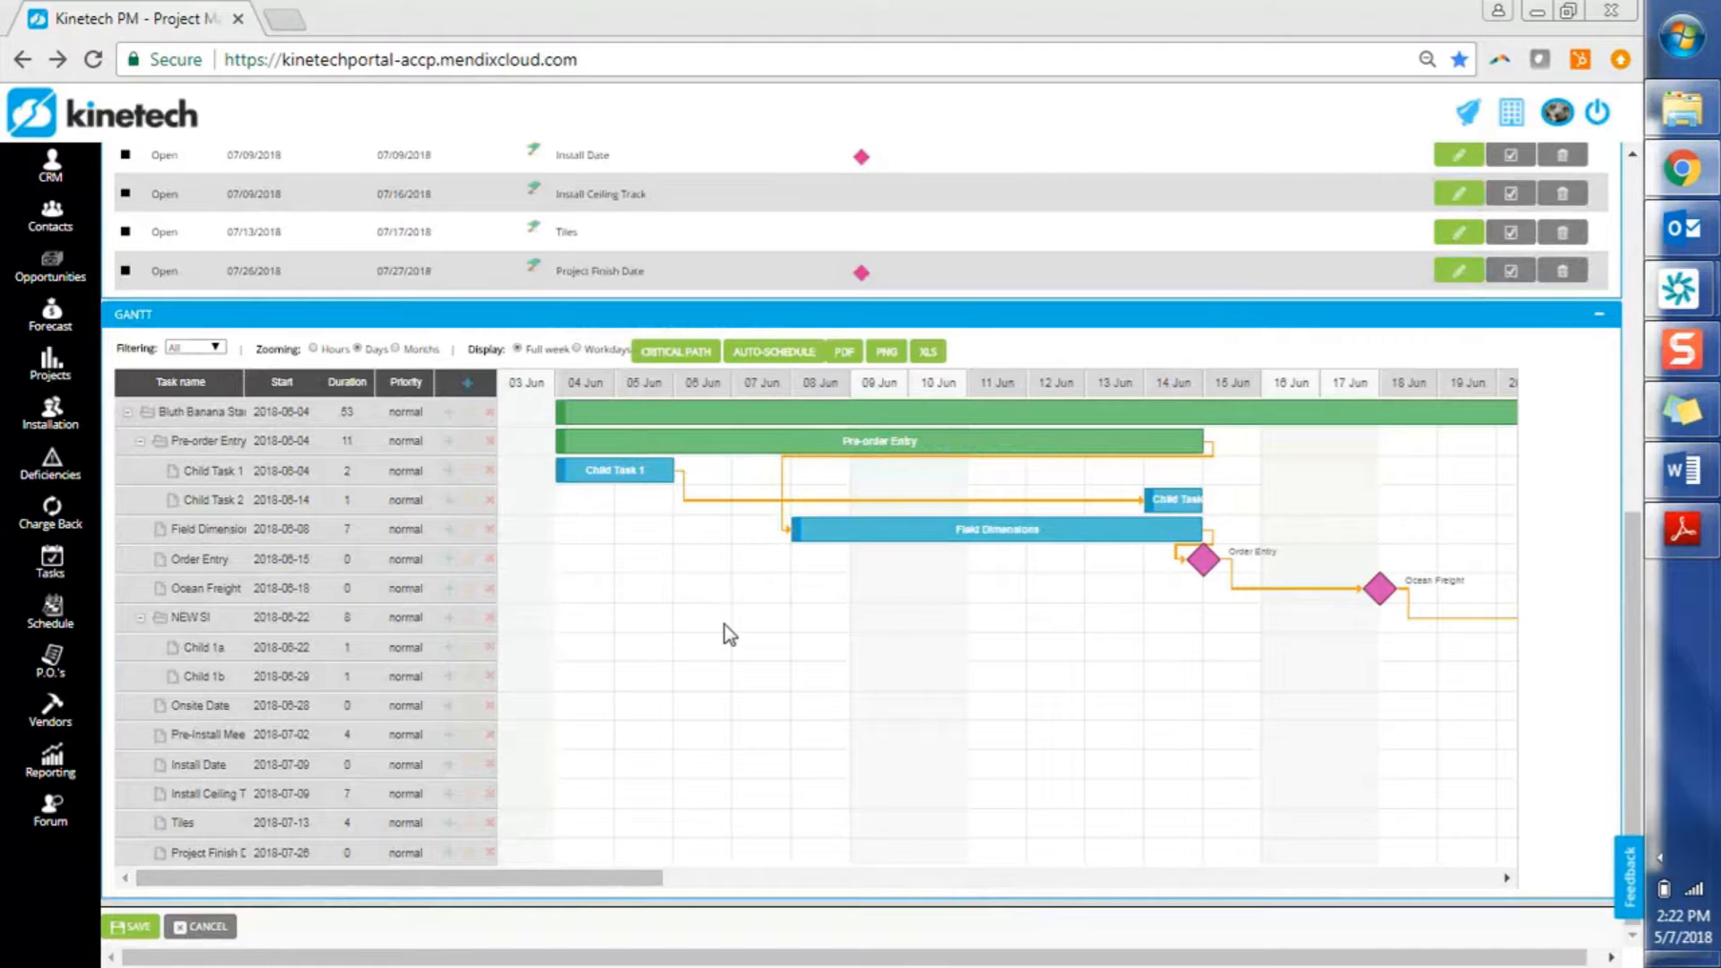
pyautogui.click(888, 352)
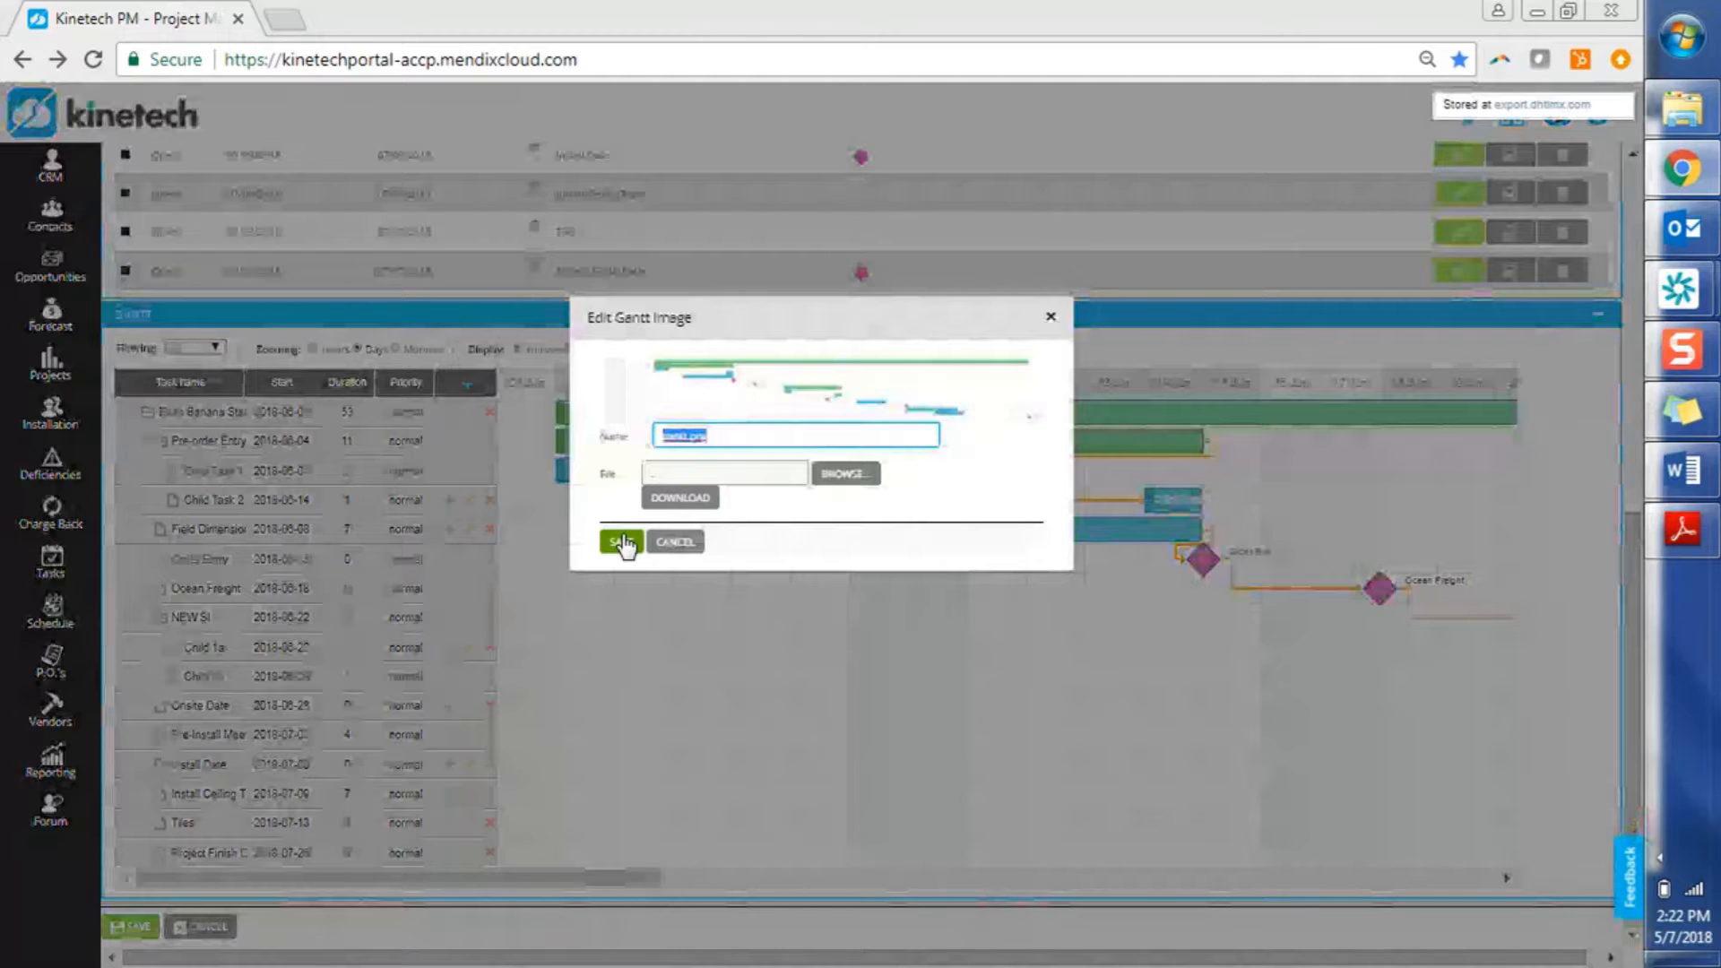
# Download the Gantt image as gantt (17).png, close the export dialog, and open the file
pyautogui.click(668, 505)
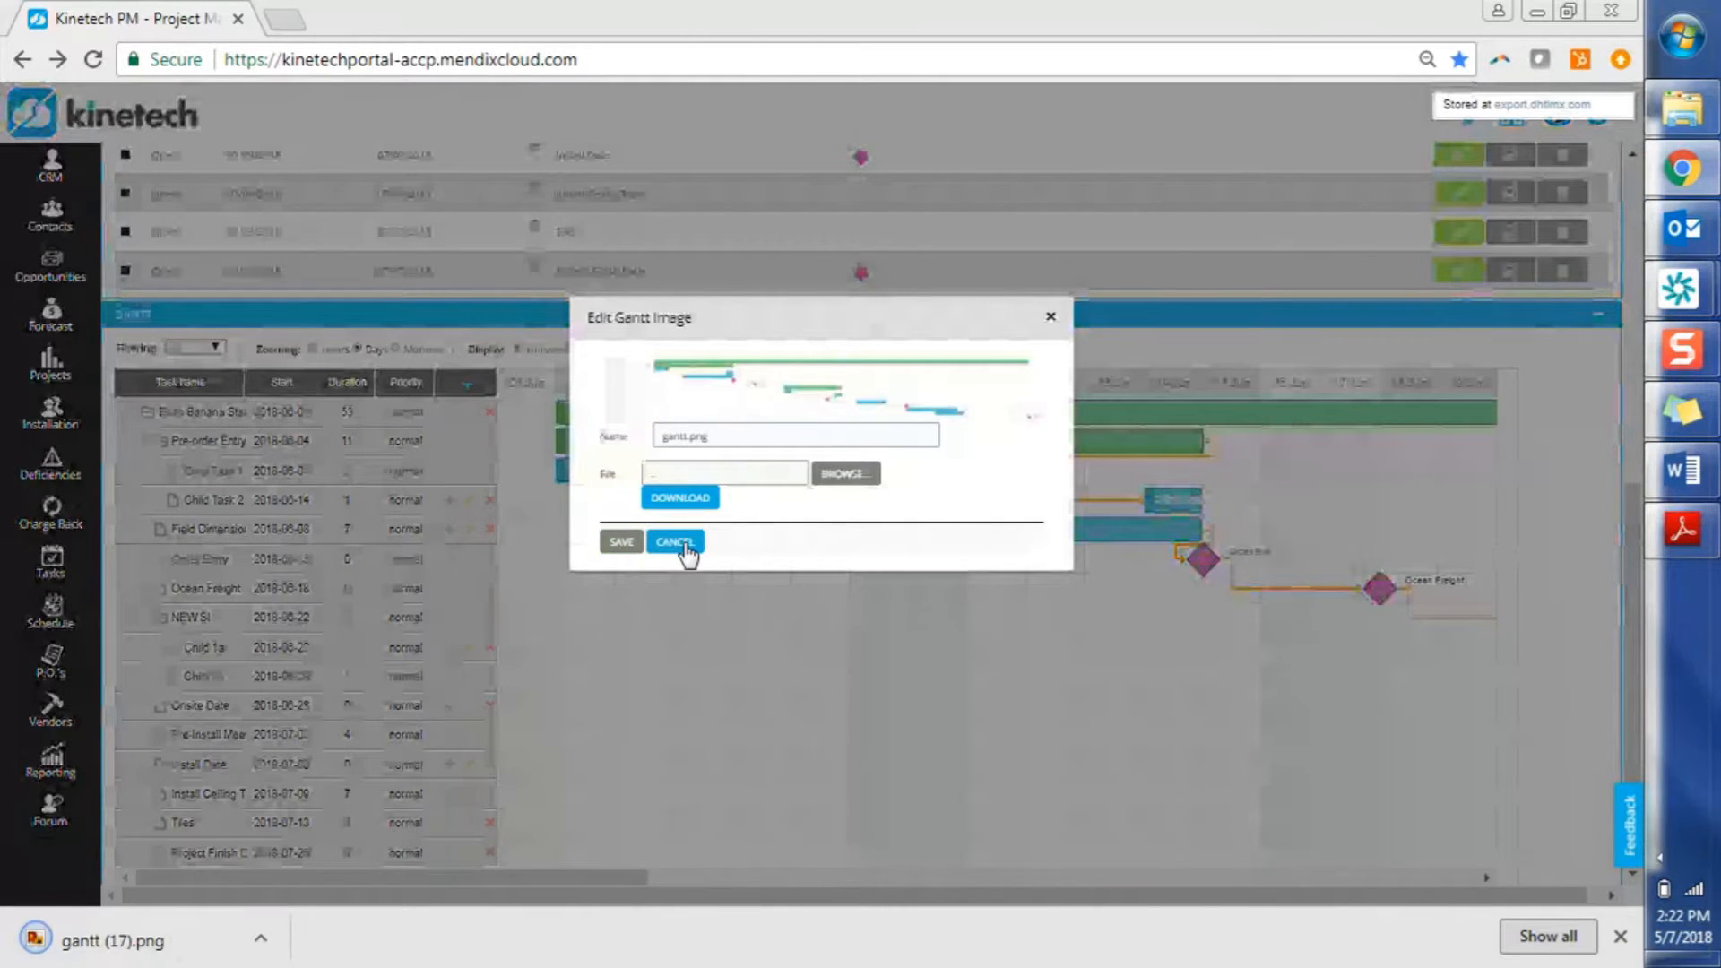
pyautogui.click(1051, 321)
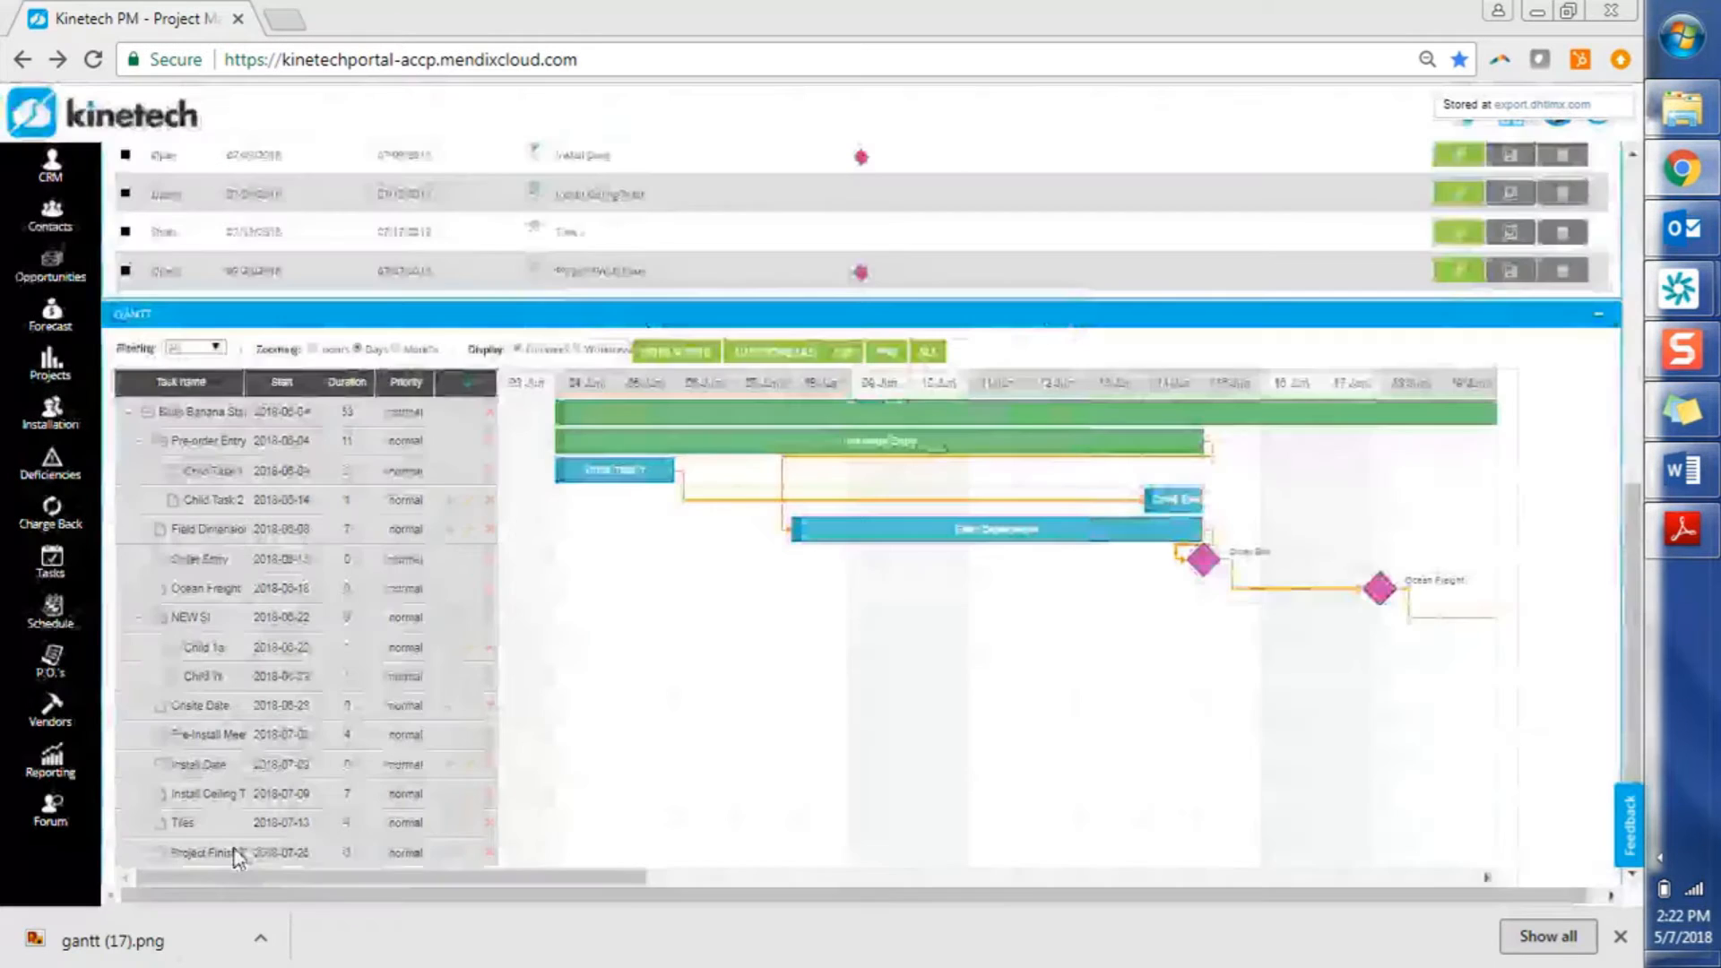
pyautogui.click(129, 949)
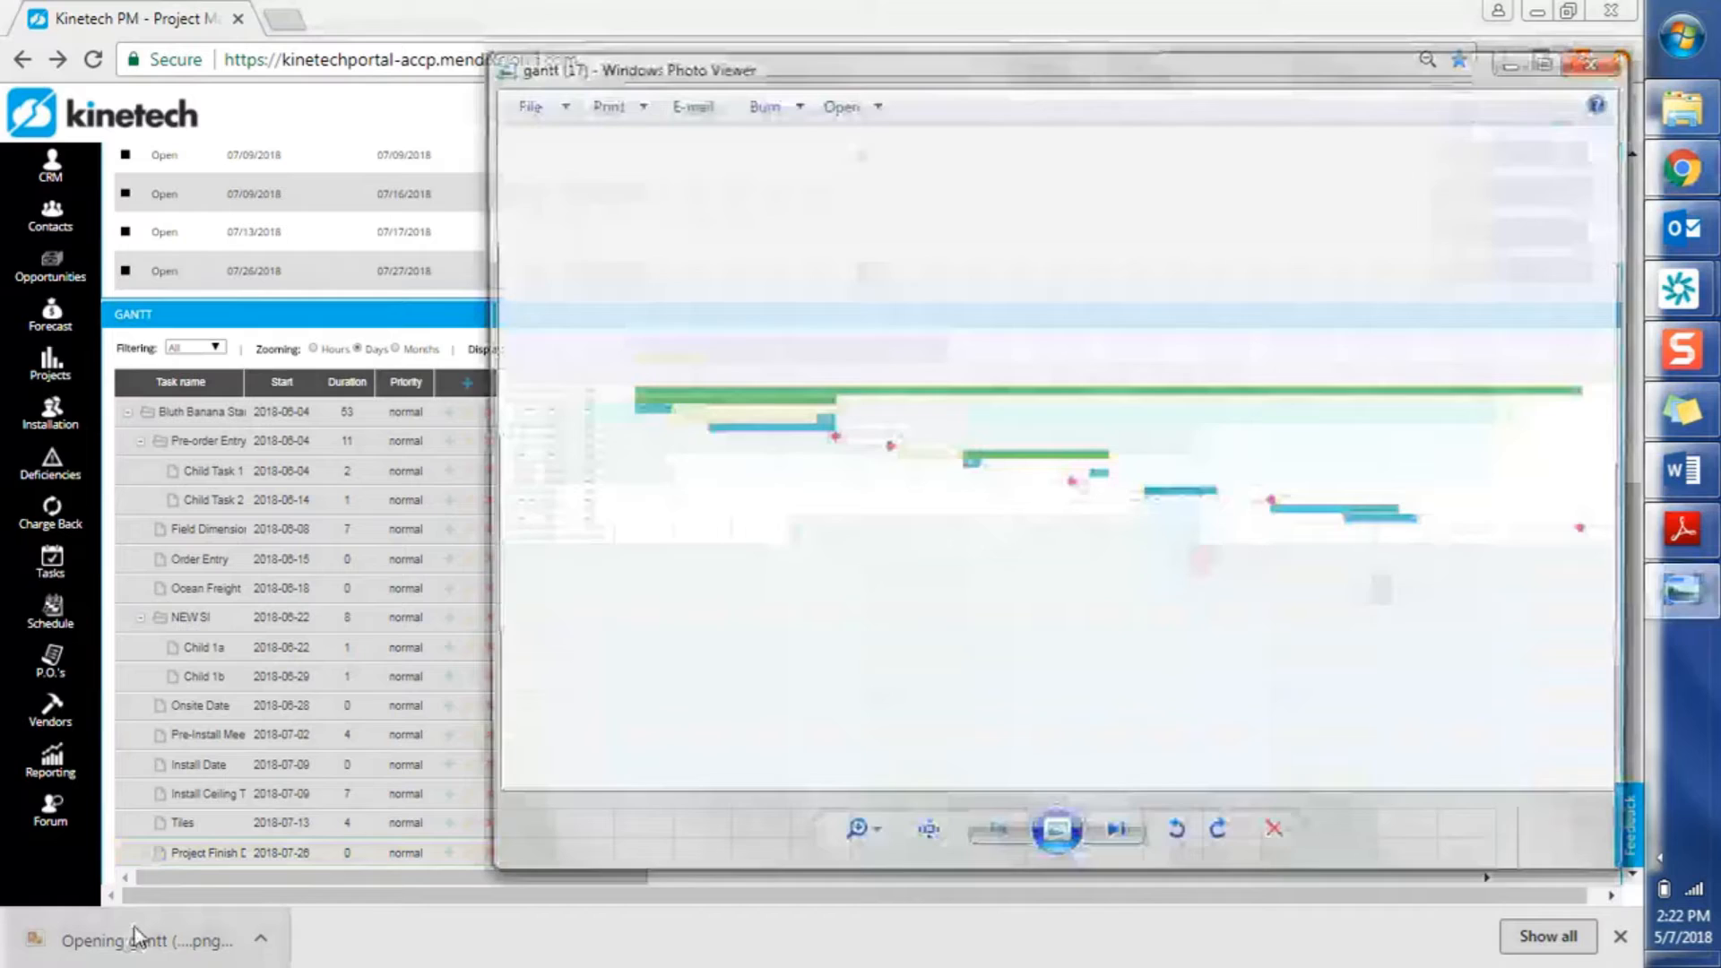
# Maximize Photo Viewer to inspect the exported Gantt PNG, then return to the Gantt chart
pyautogui.click(1551, 70)
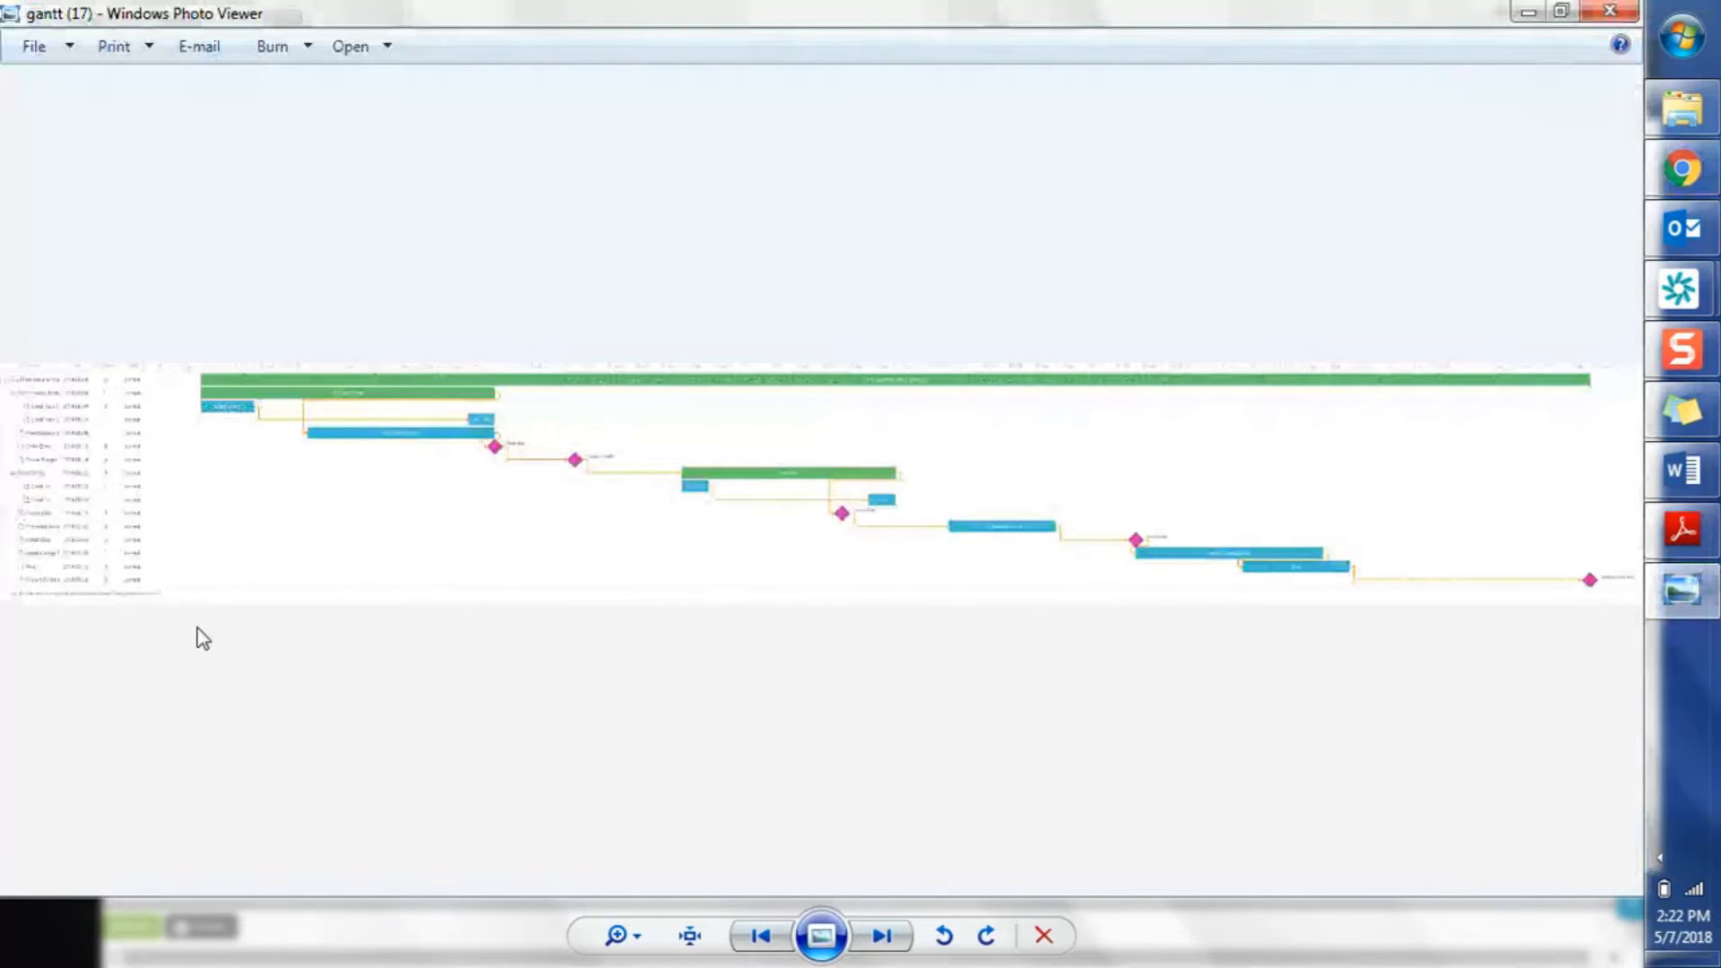
pyautogui.hotkey('alt', 'Tab')
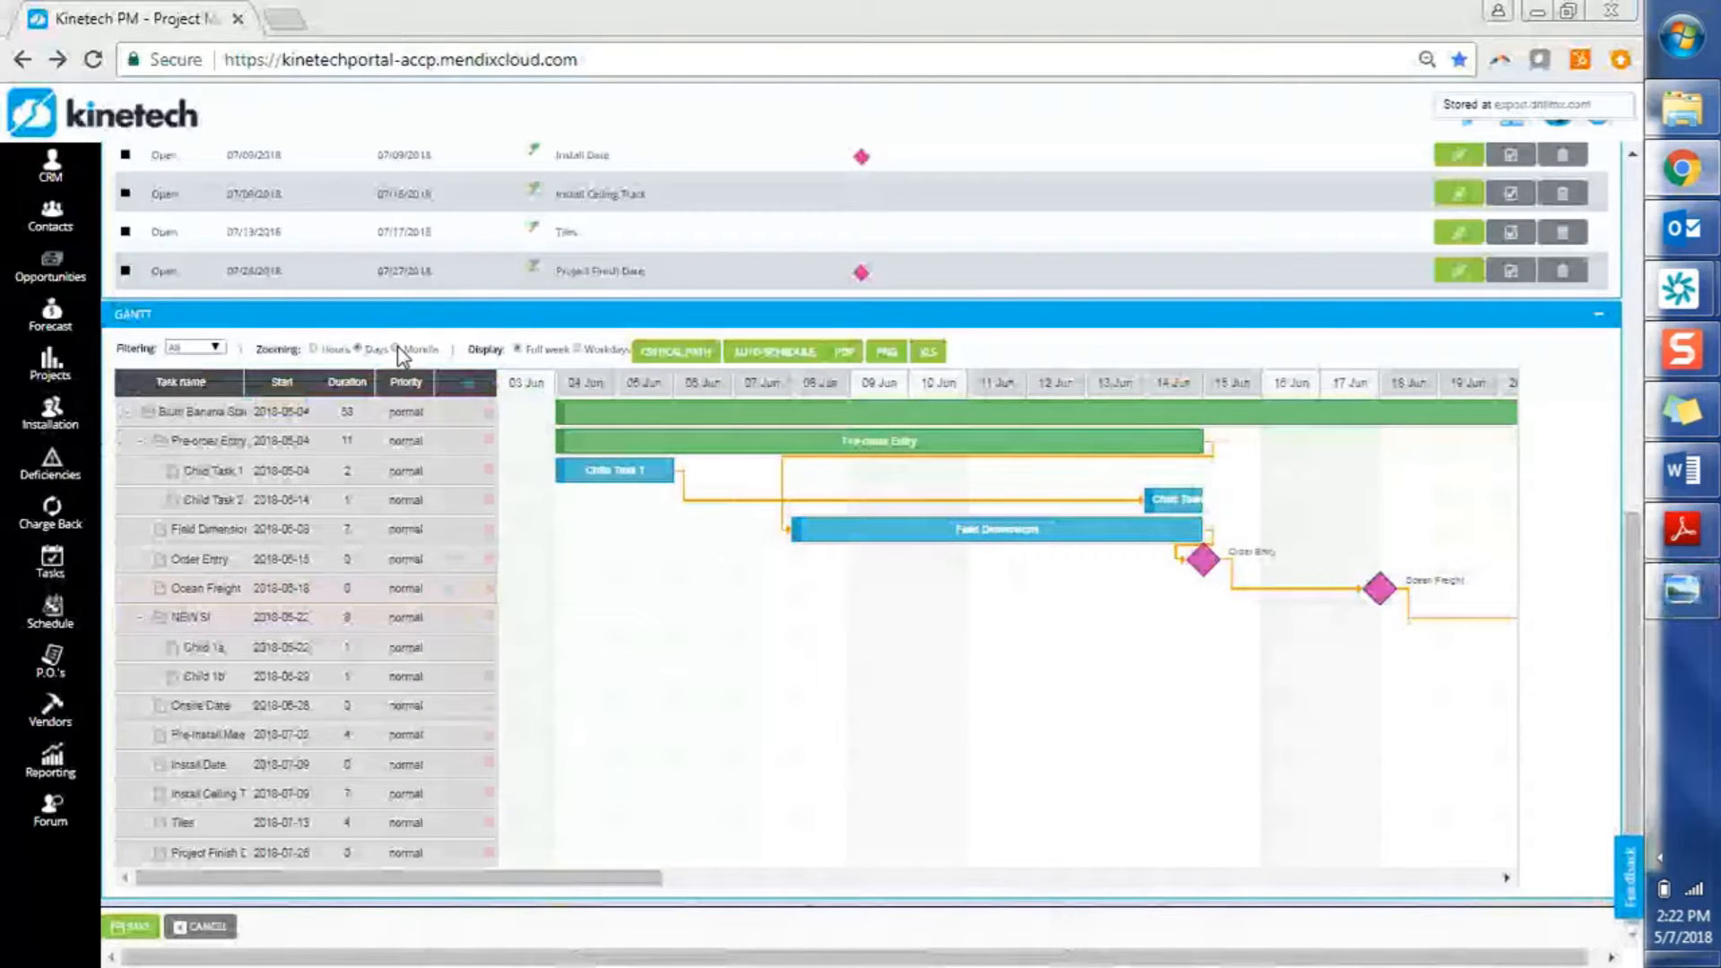
# Set the Gantt zooming to Months, dismiss the PNG edit dialog, and create the schedule Word document
pyautogui.click(398, 350)
pyautogui.click(695, 353)
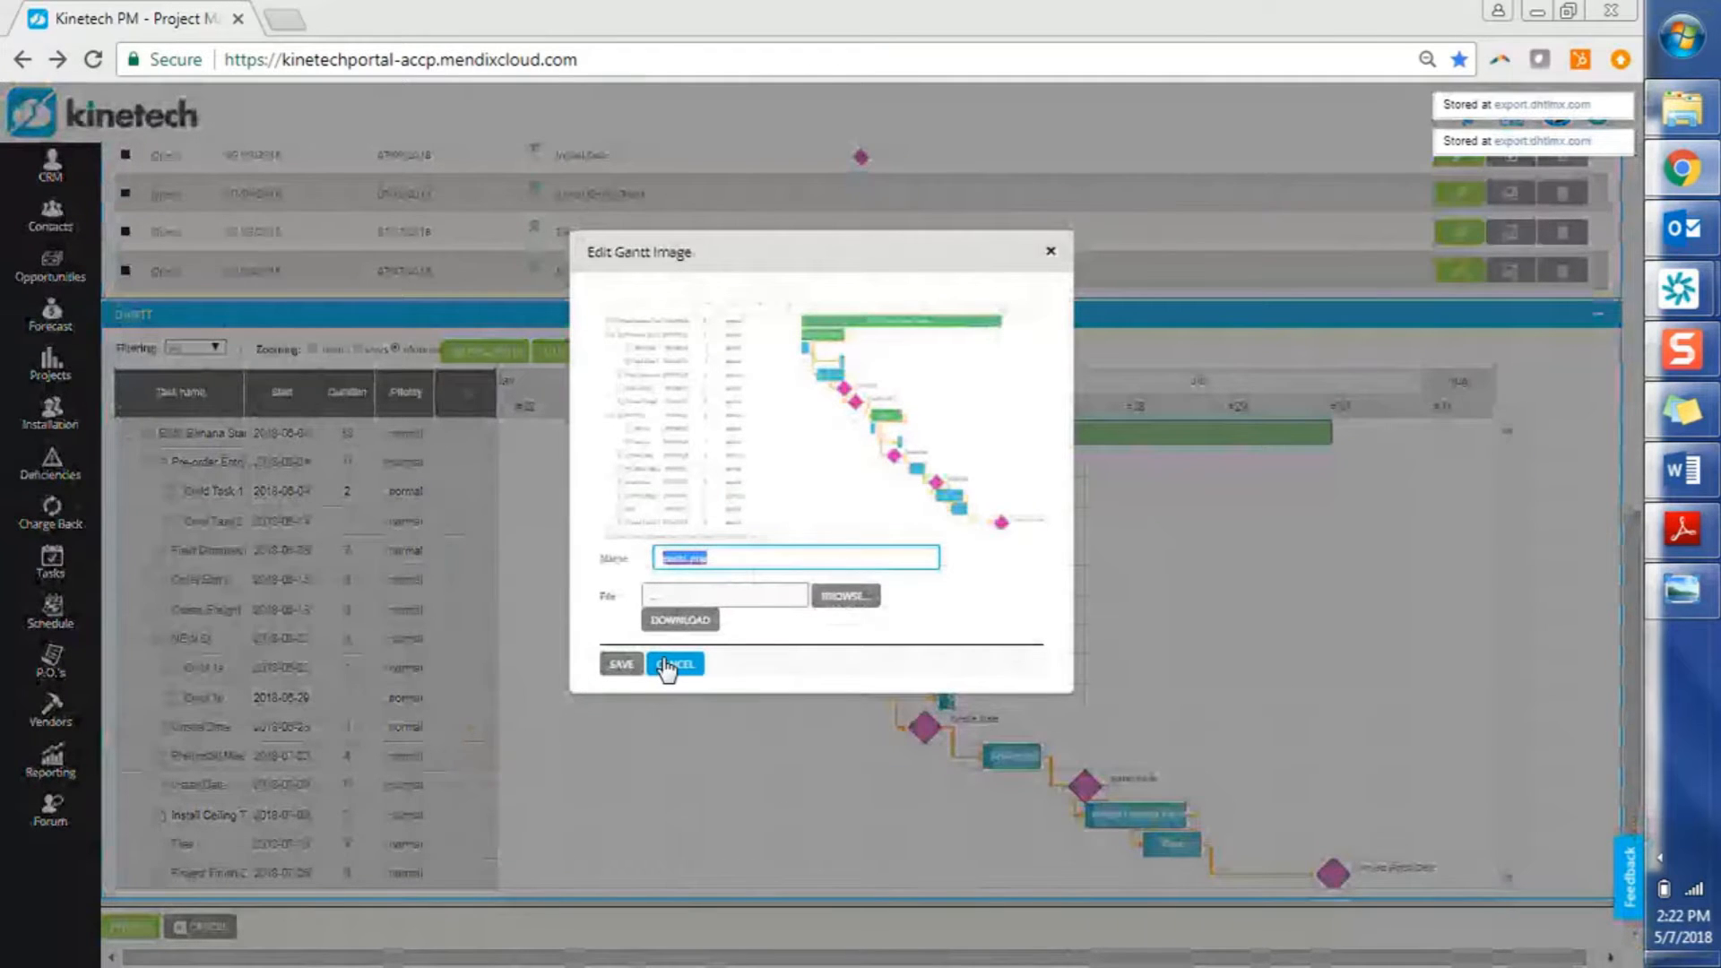
pyautogui.click(666, 665)
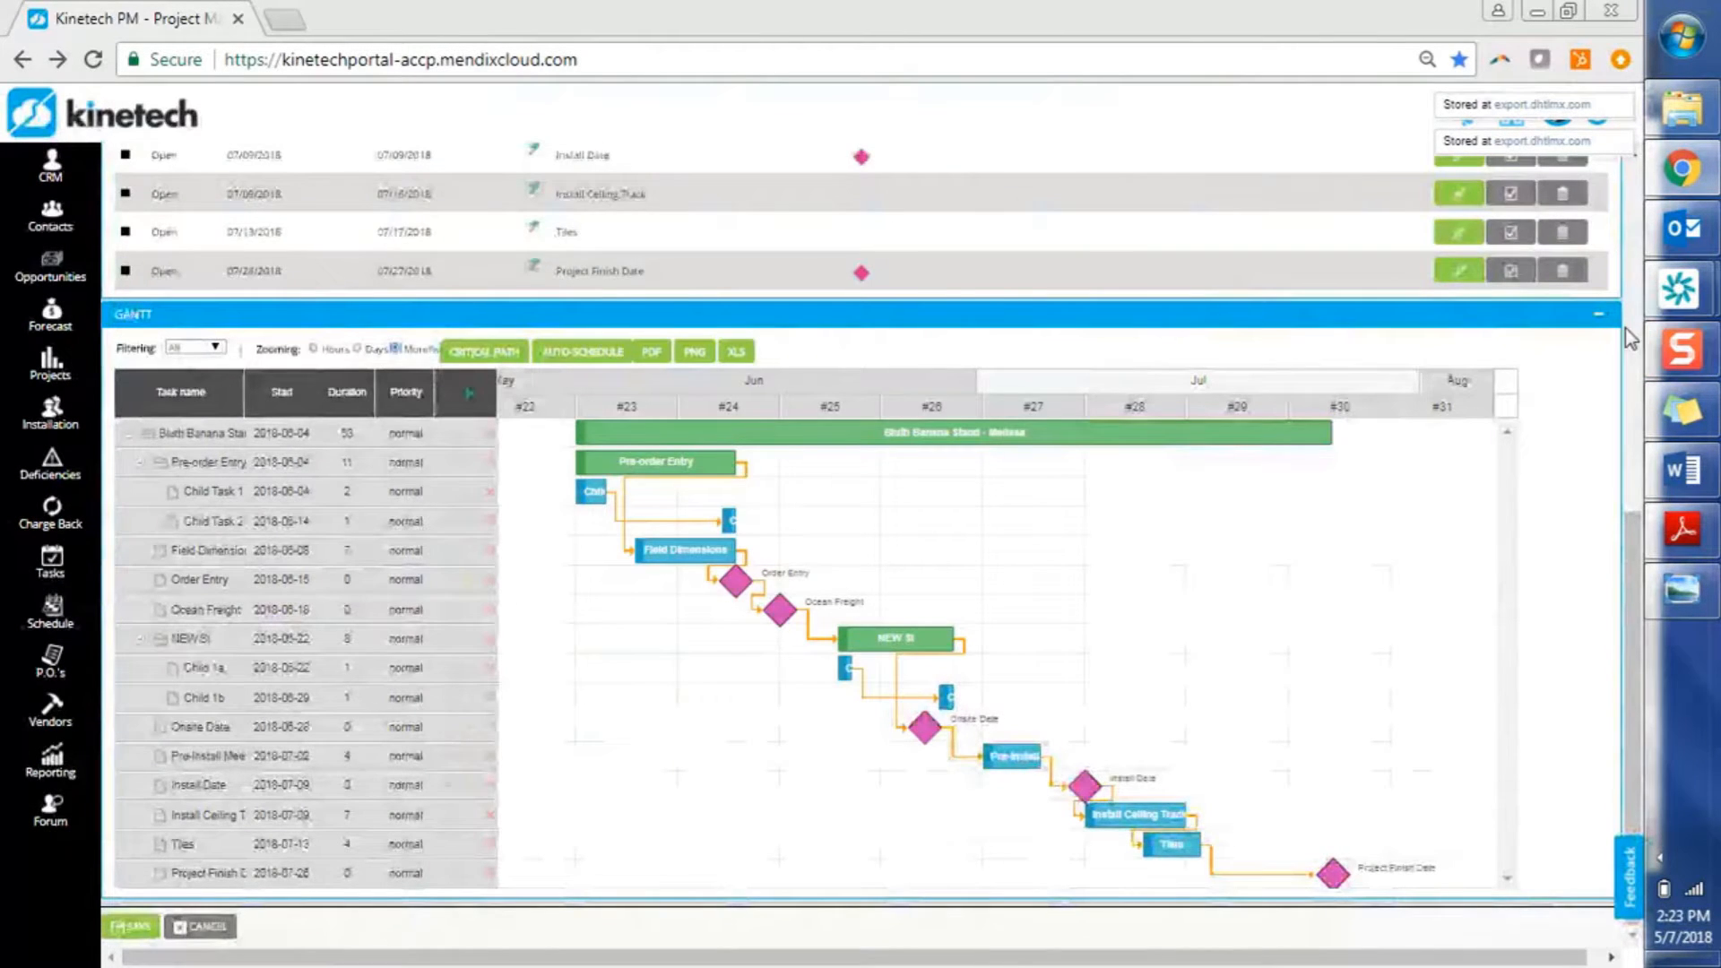
pyautogui.scroll(8, 1630, 339)
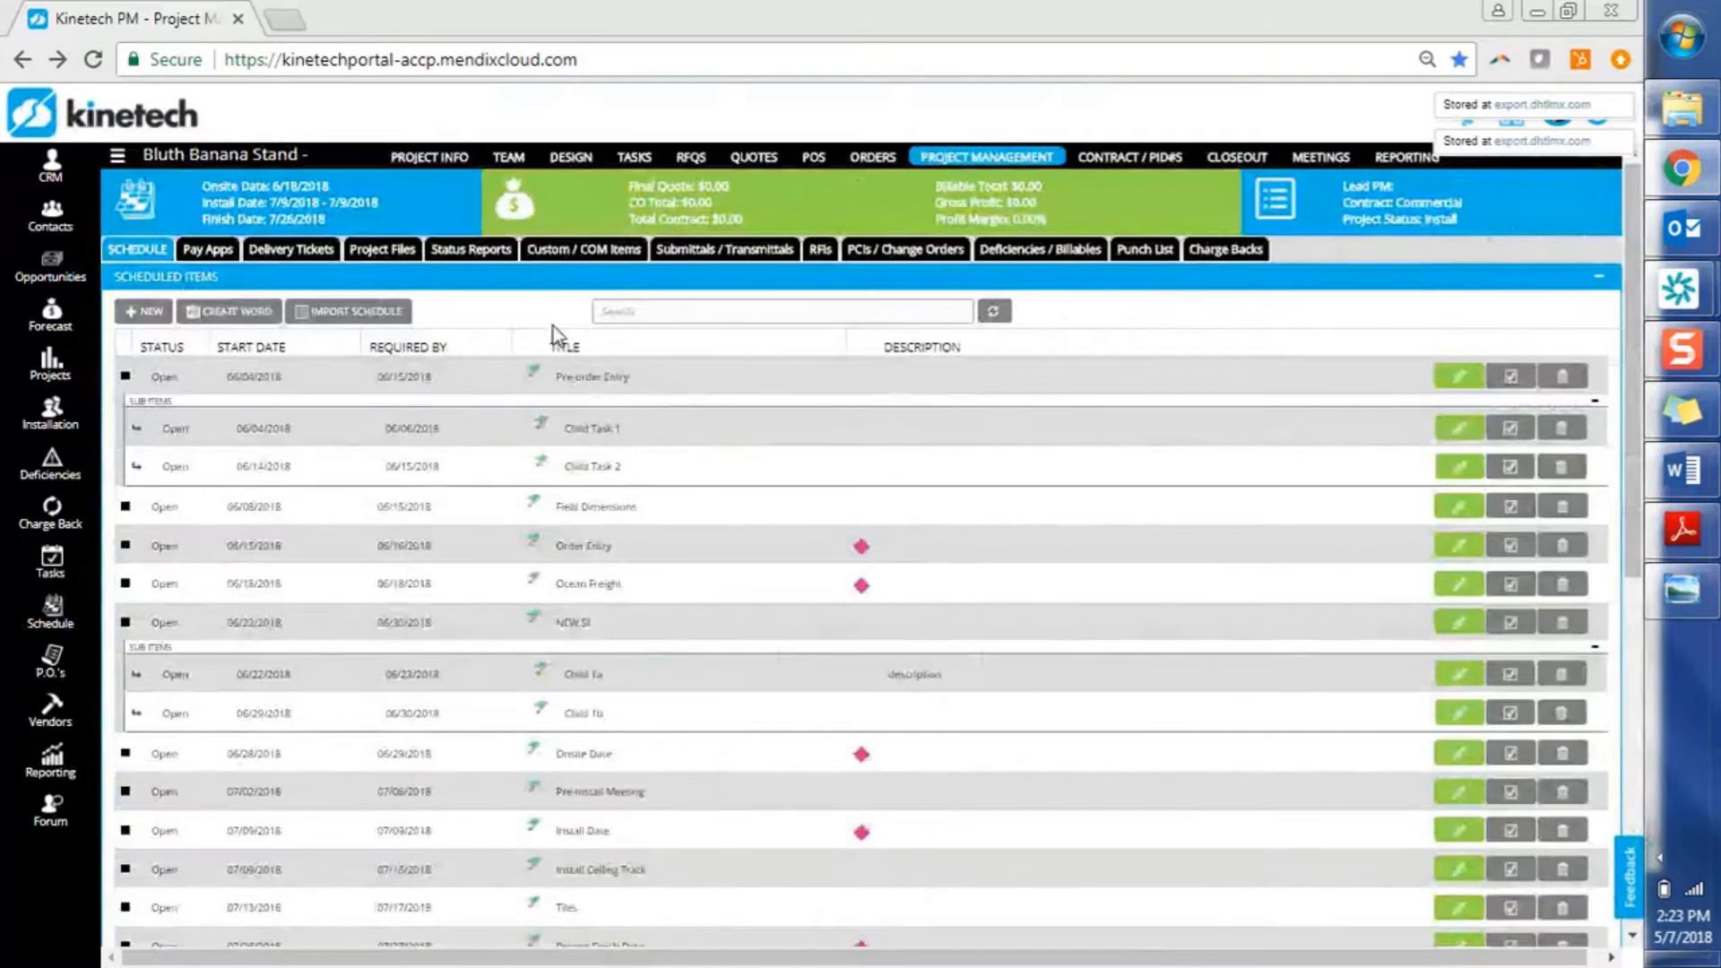
pyautogui.click(209, 314)
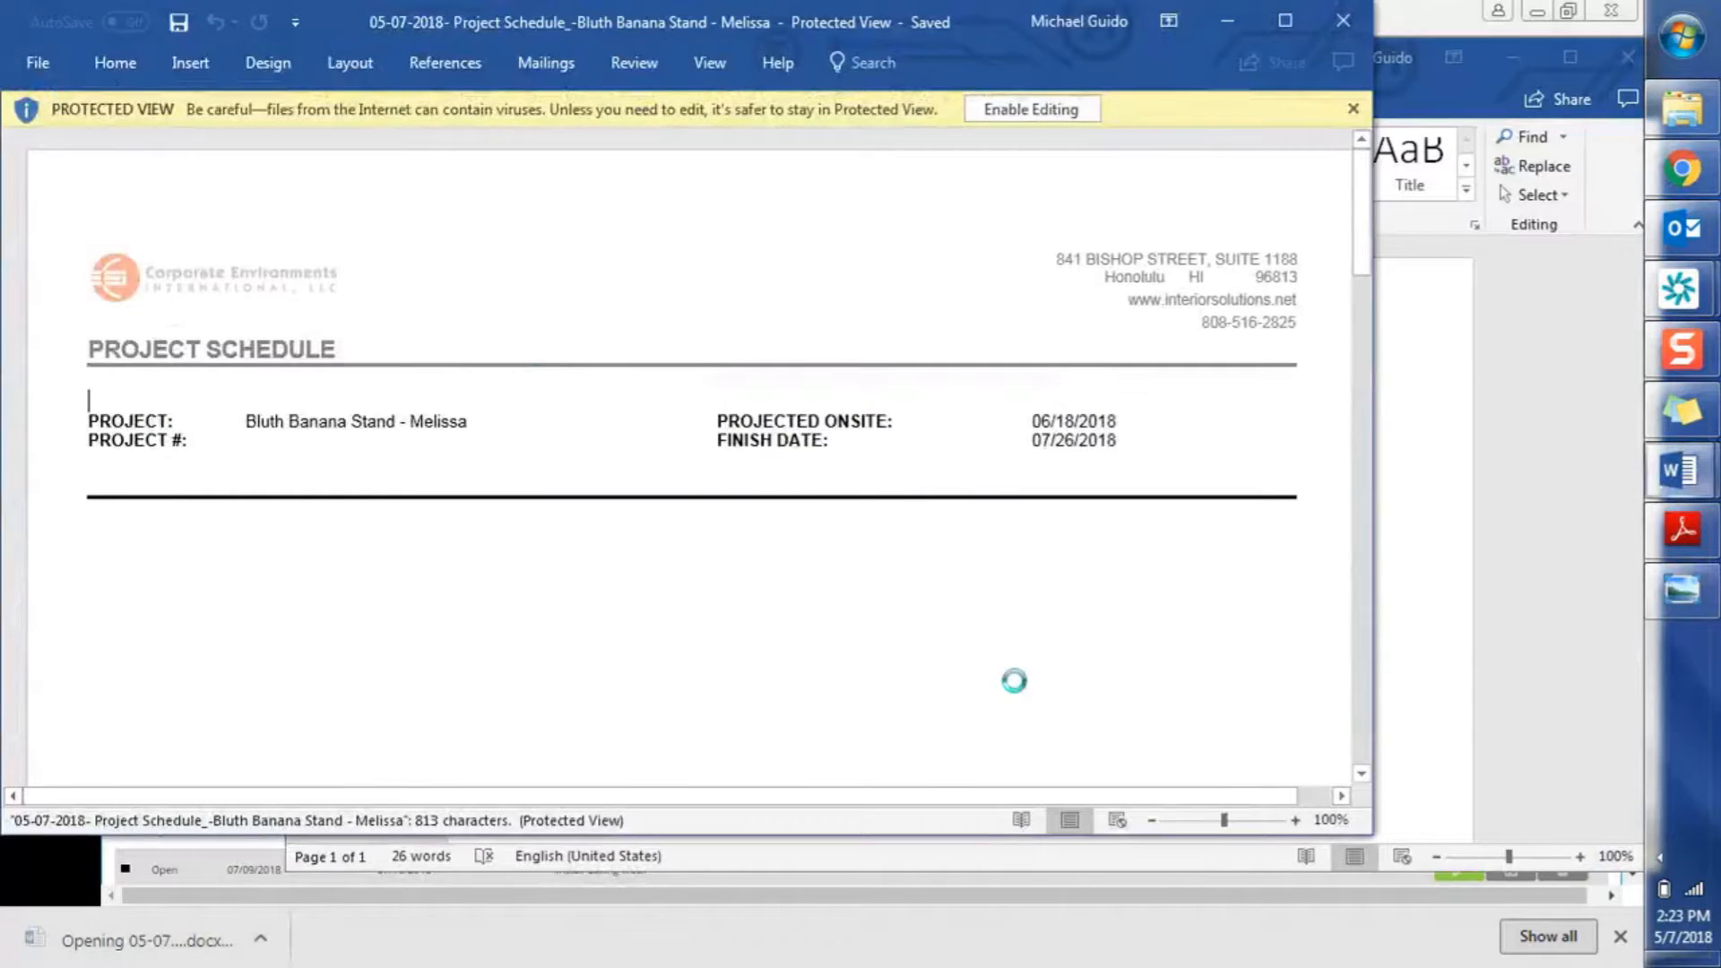
# Maximize the schedule document, zoom out to 60%, and enable editing
pyautogui.moveTo(1361, 235); pyautogui.dragTo(1363, 542)
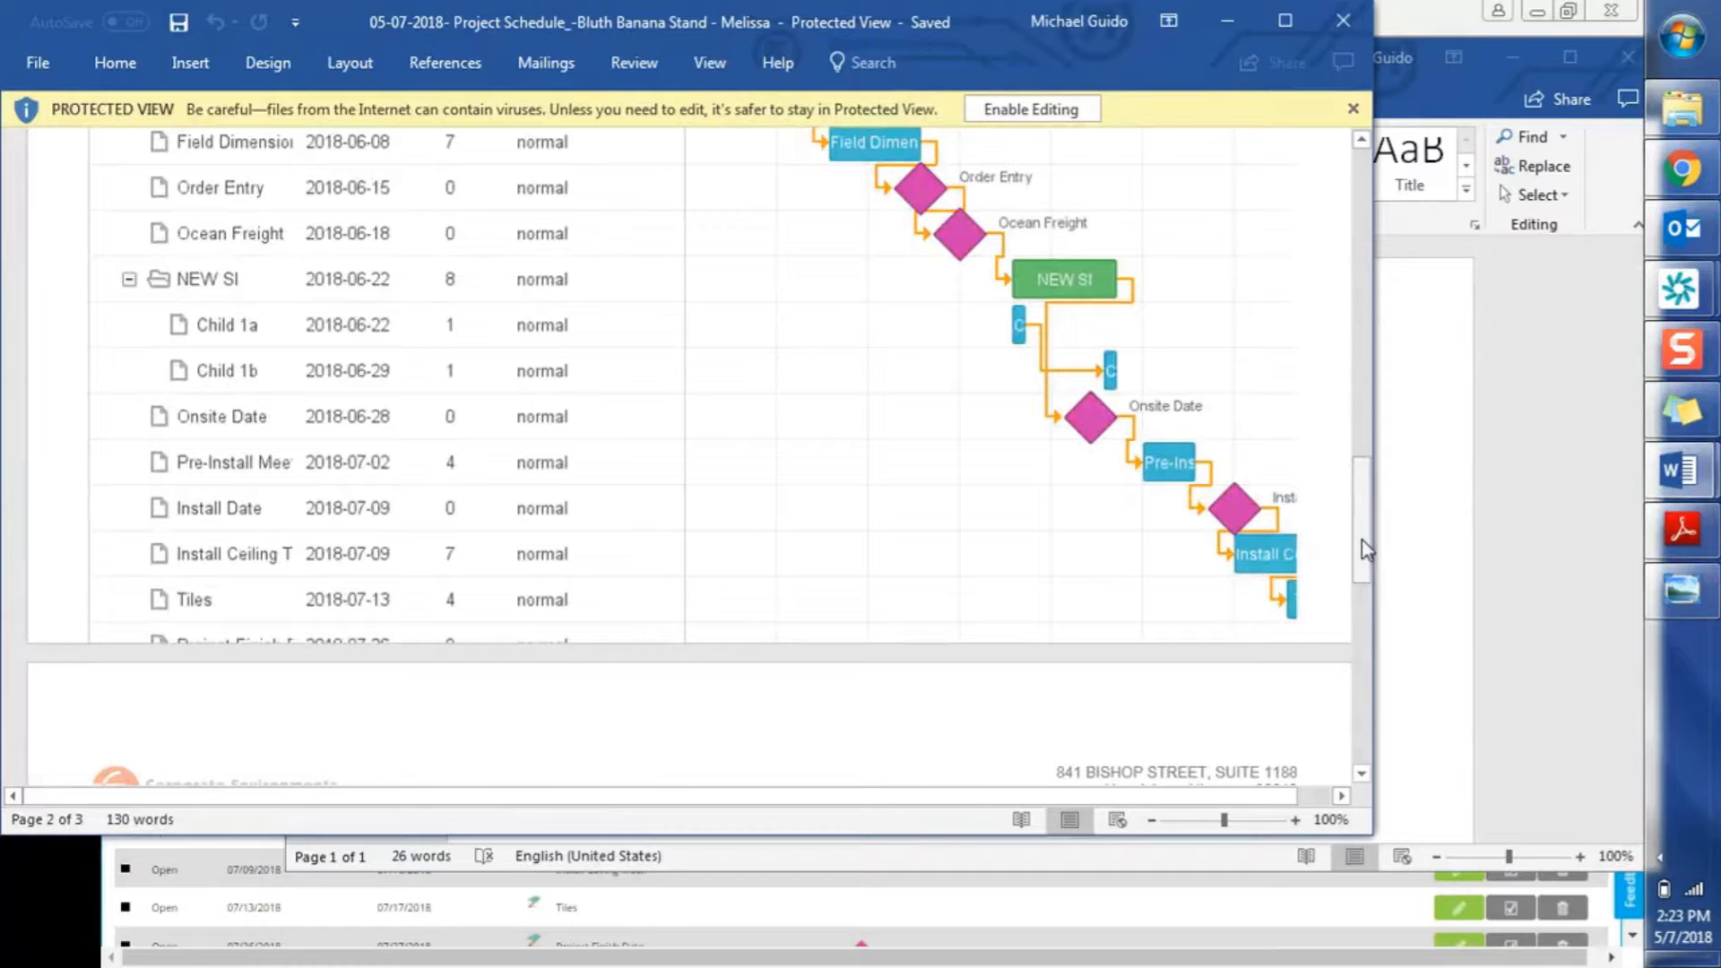
pyautogui.click(1283, 22)
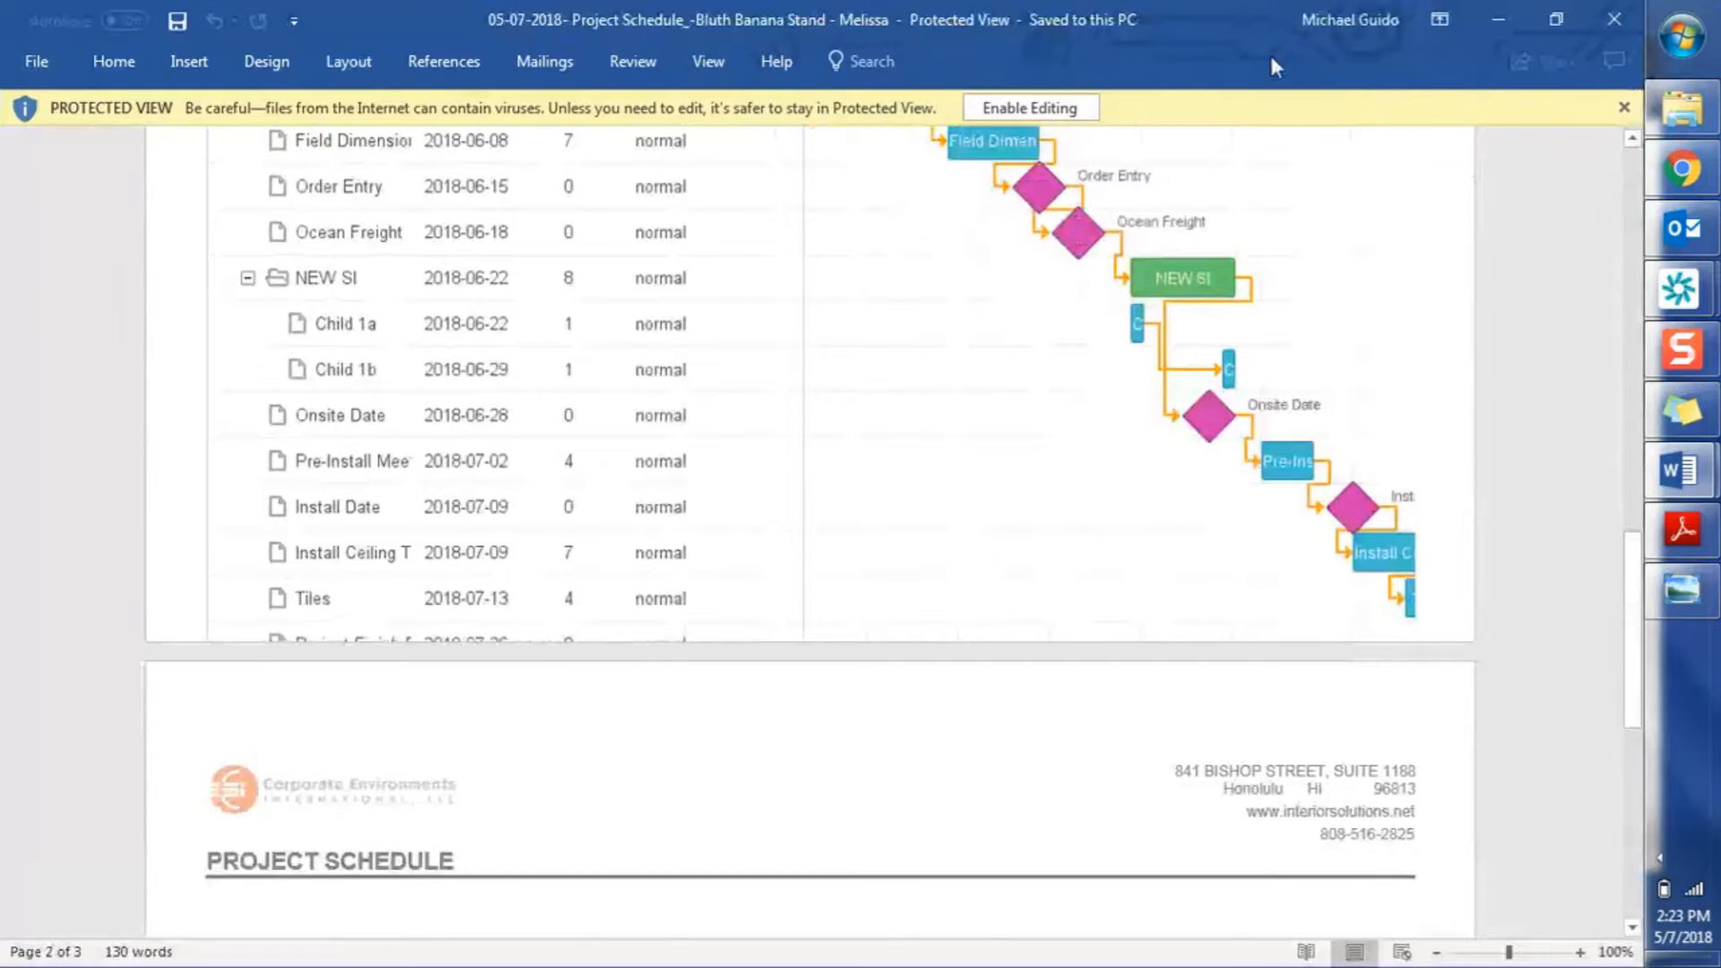
pyautogui.click(1438, 952)
pyautogui.click(1439, 953)
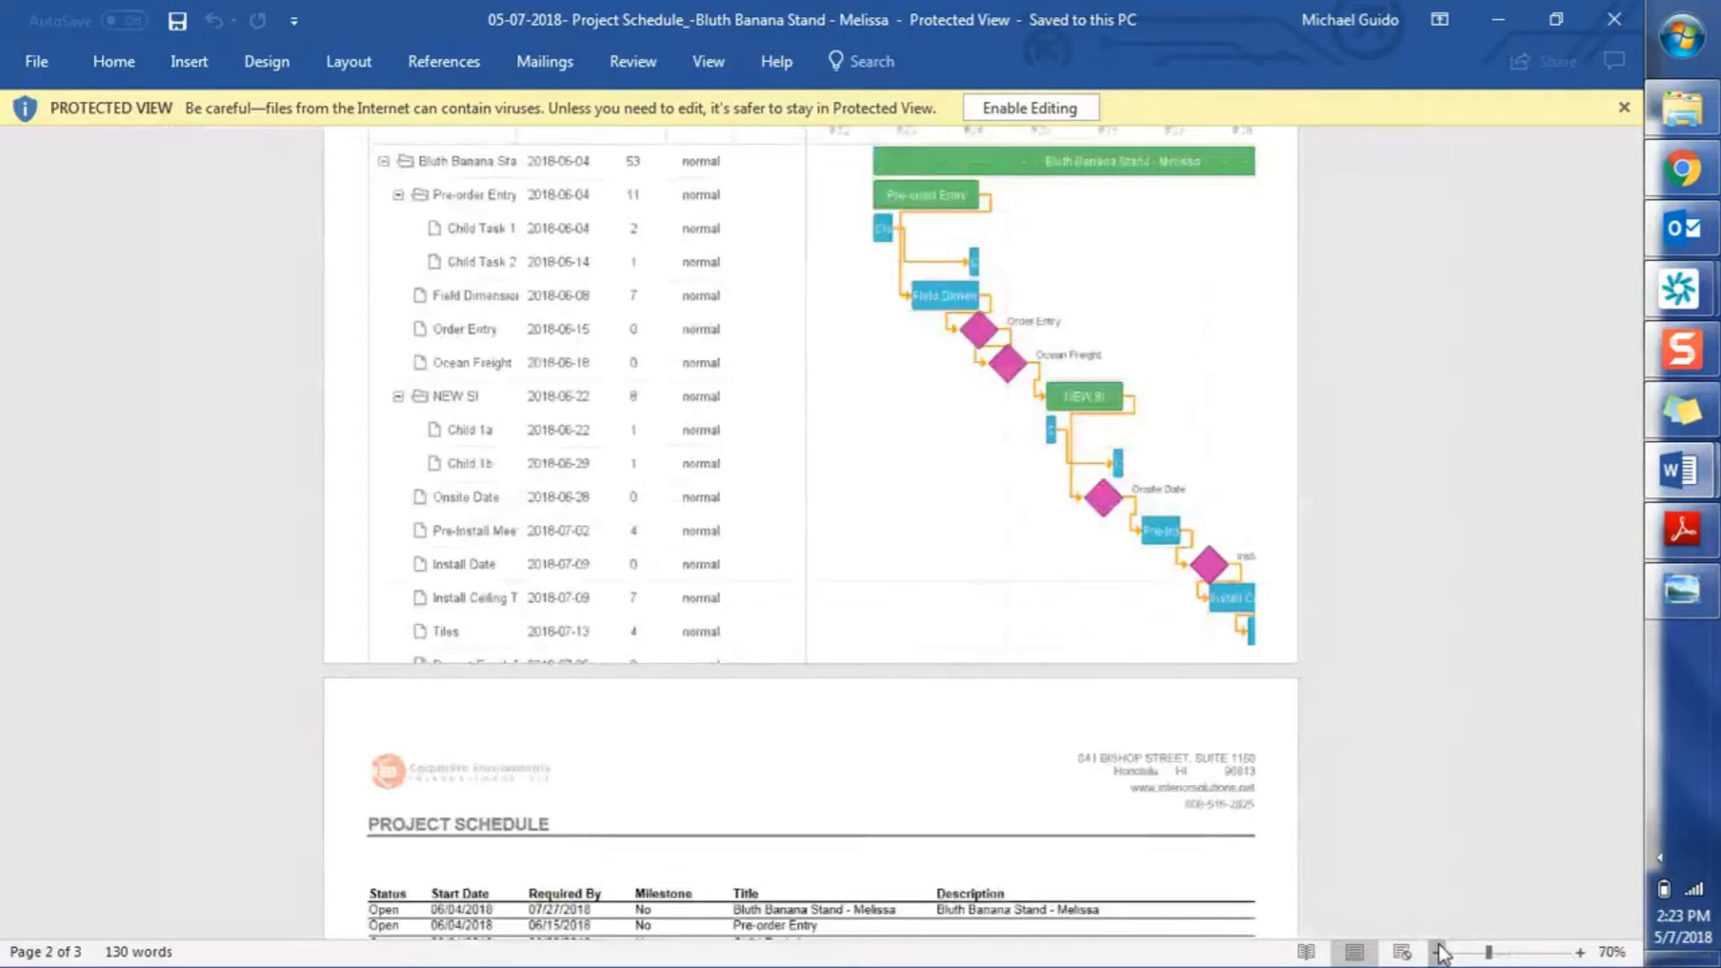
pyautogui.click(1439, 952)
pyautogui.click(1438, 952)
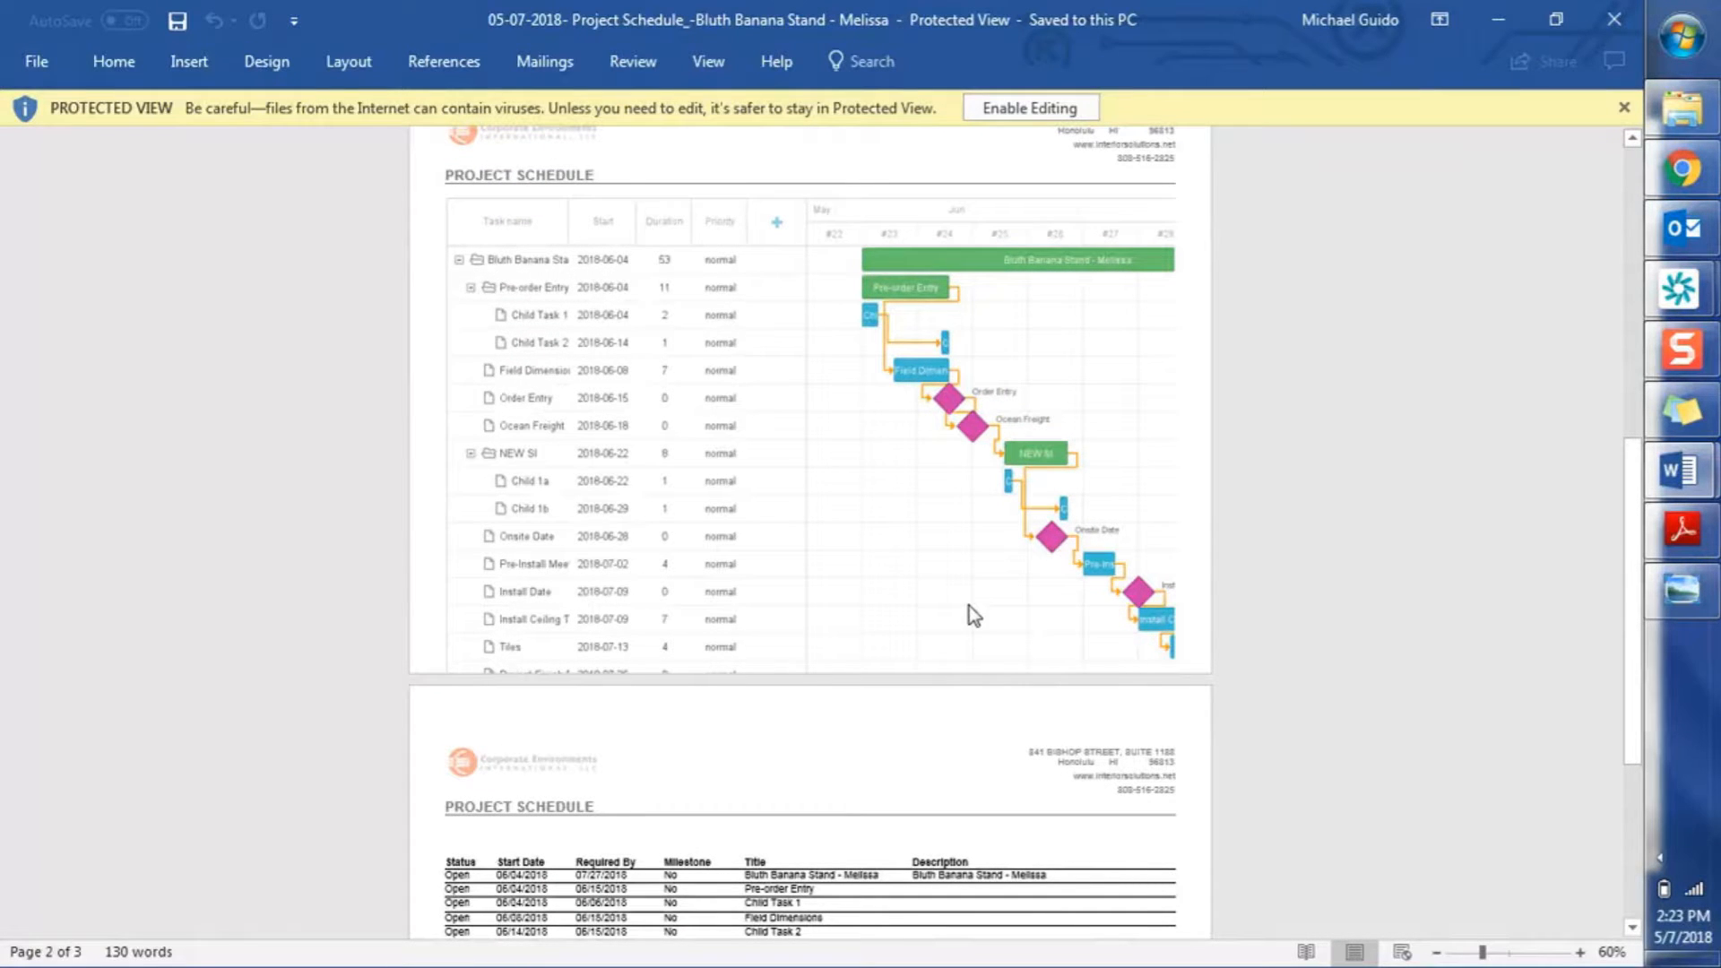
pyautogui.click(1067, 108)
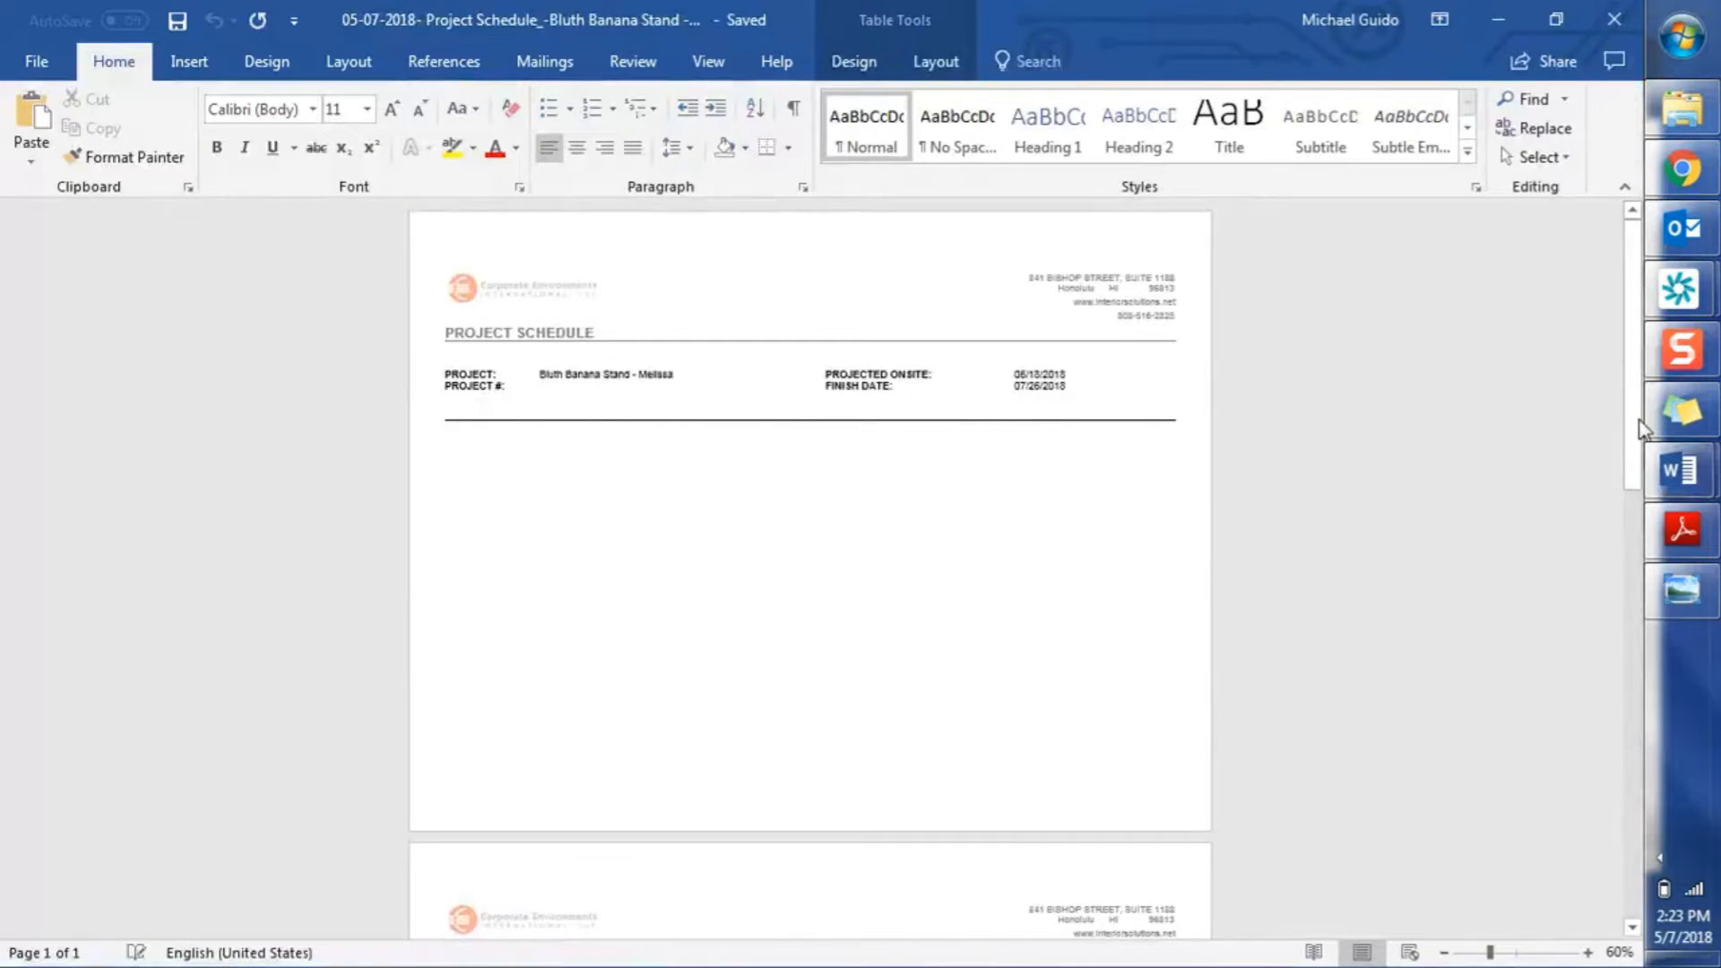
# Shrink the Gantt picture to 5.57 by 9.74 inches, then bring up the training agenda
pyautogui.moveTo(1644, 428); pyautogui.dragTo(1640, 550)
pyautogui.doubleClick(743, 836)
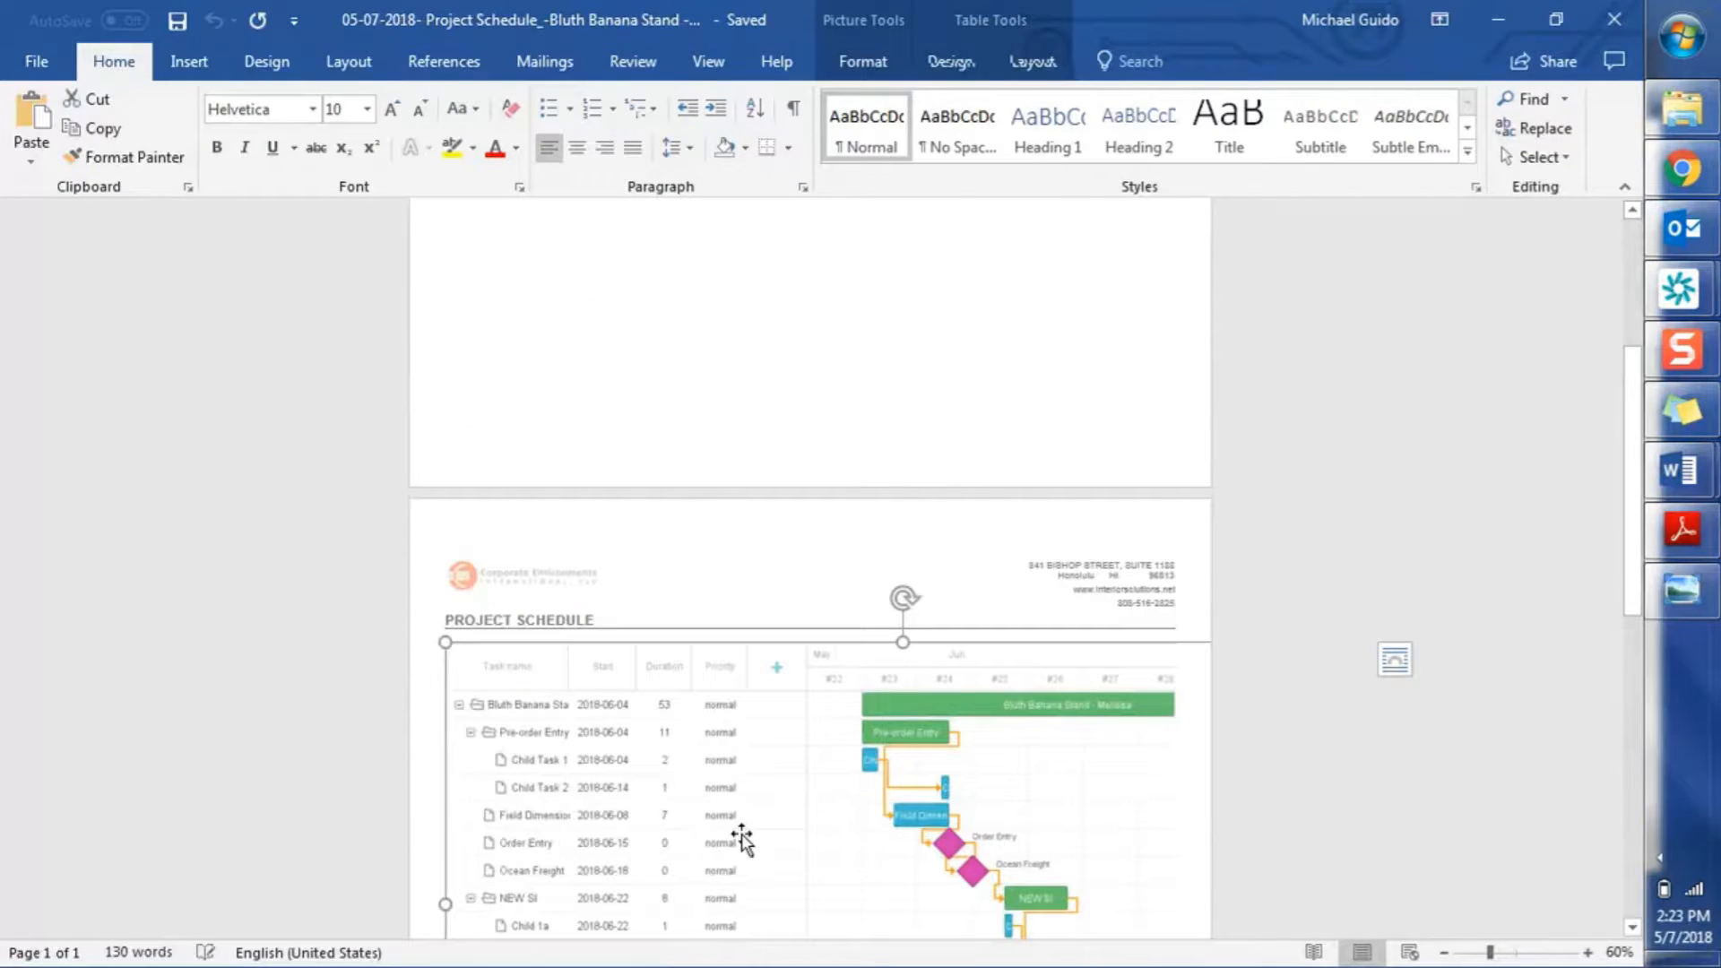
pyautogui.moveTo(446, 643); pyautogui.dragTo(648, 845)
pyautogui.scroll(-5, 952, 460)
pyautogui.moveTo(1629, 663); pyautogui.dragTo(1612, 870)
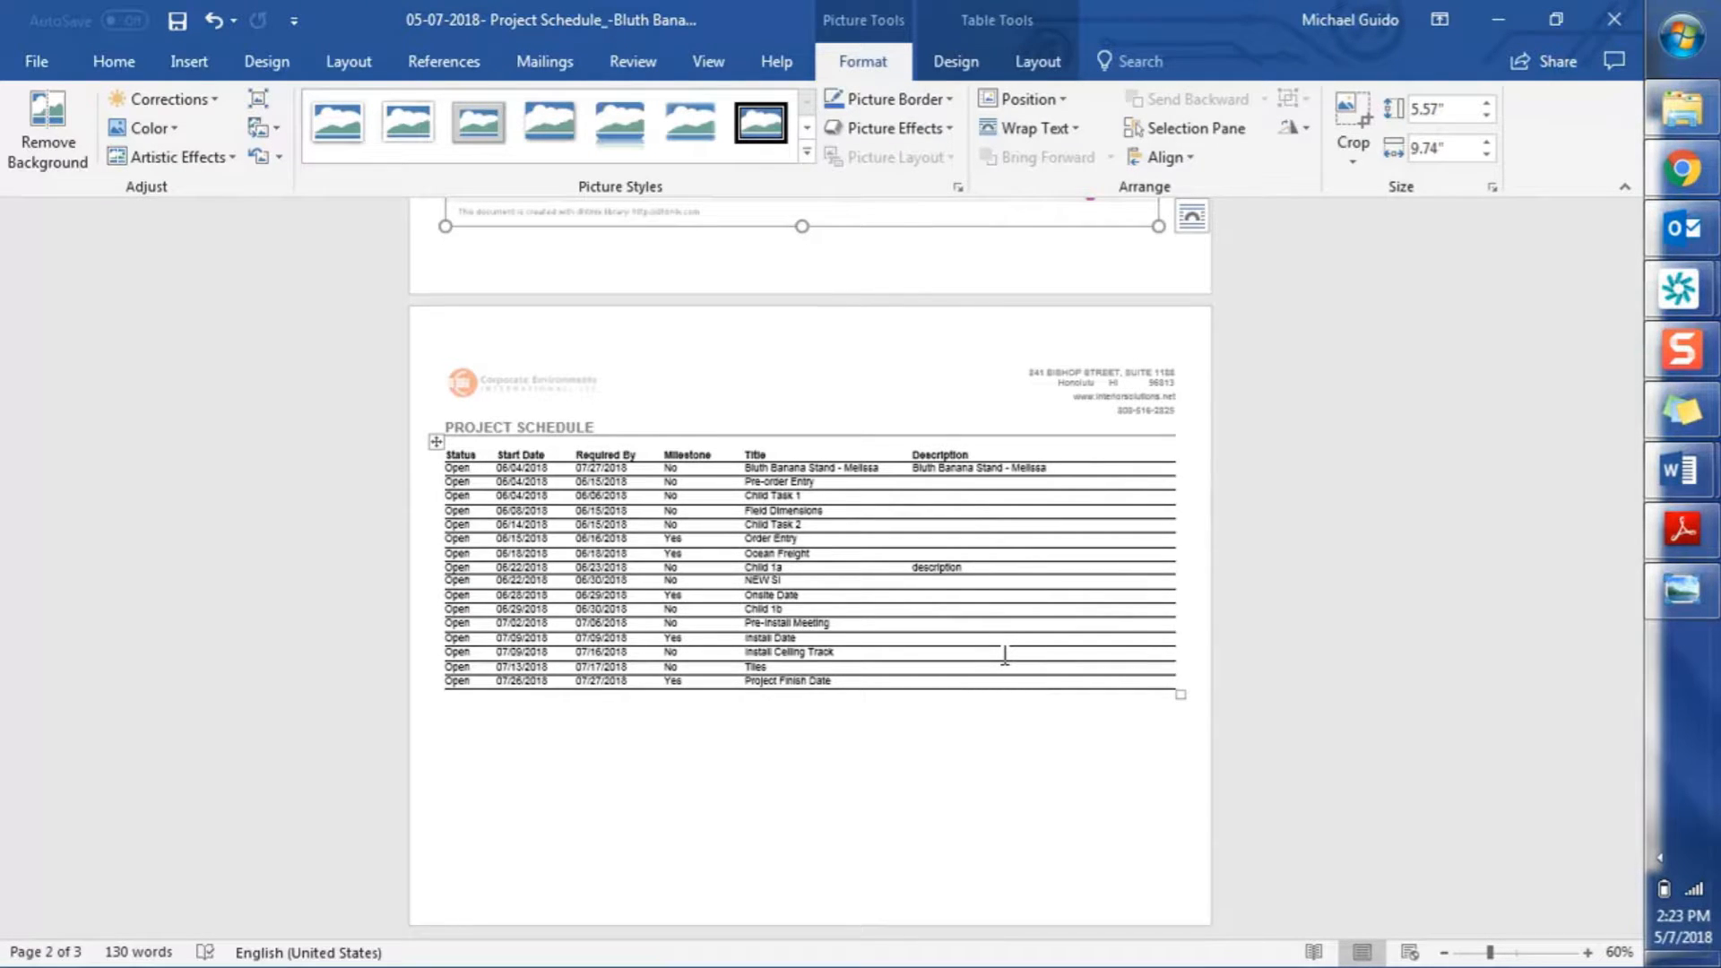
pyautogui.hotkey('alt', 'Tab')
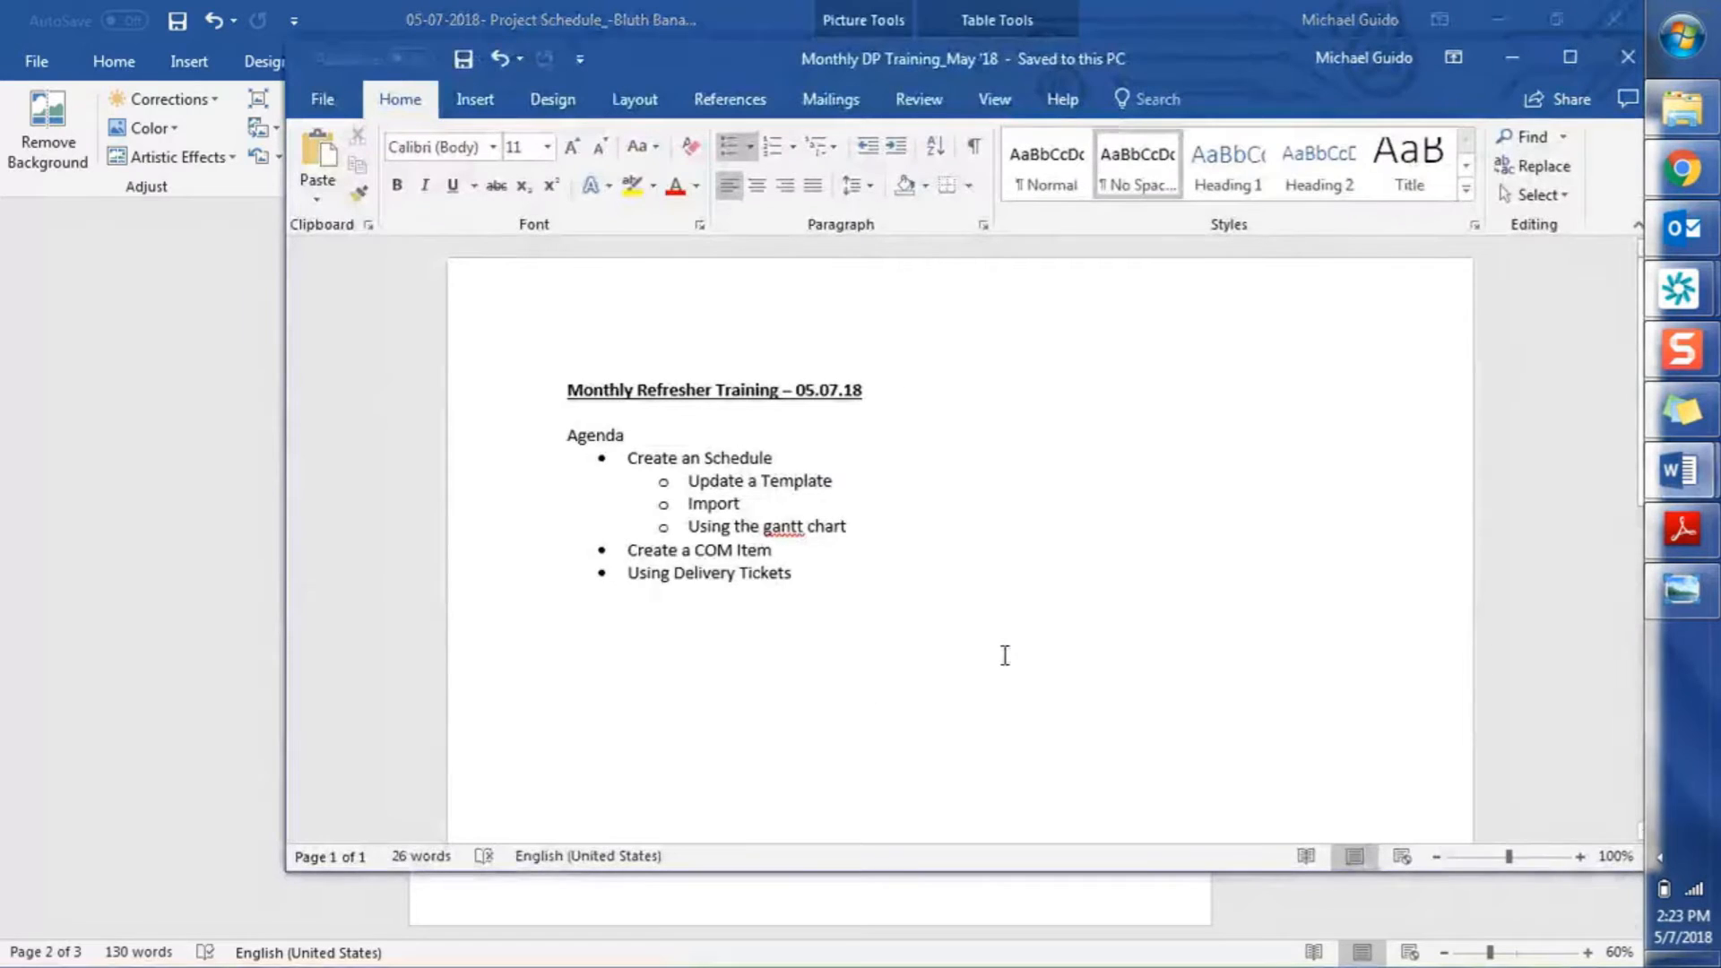
# Switch from Word back to the Bluth Banana Stand scheduled items list in Kinetech PM
pyautogui.hotkey('alt', 'Tab')
pyautogui.hotkey('alt', 'Tab')
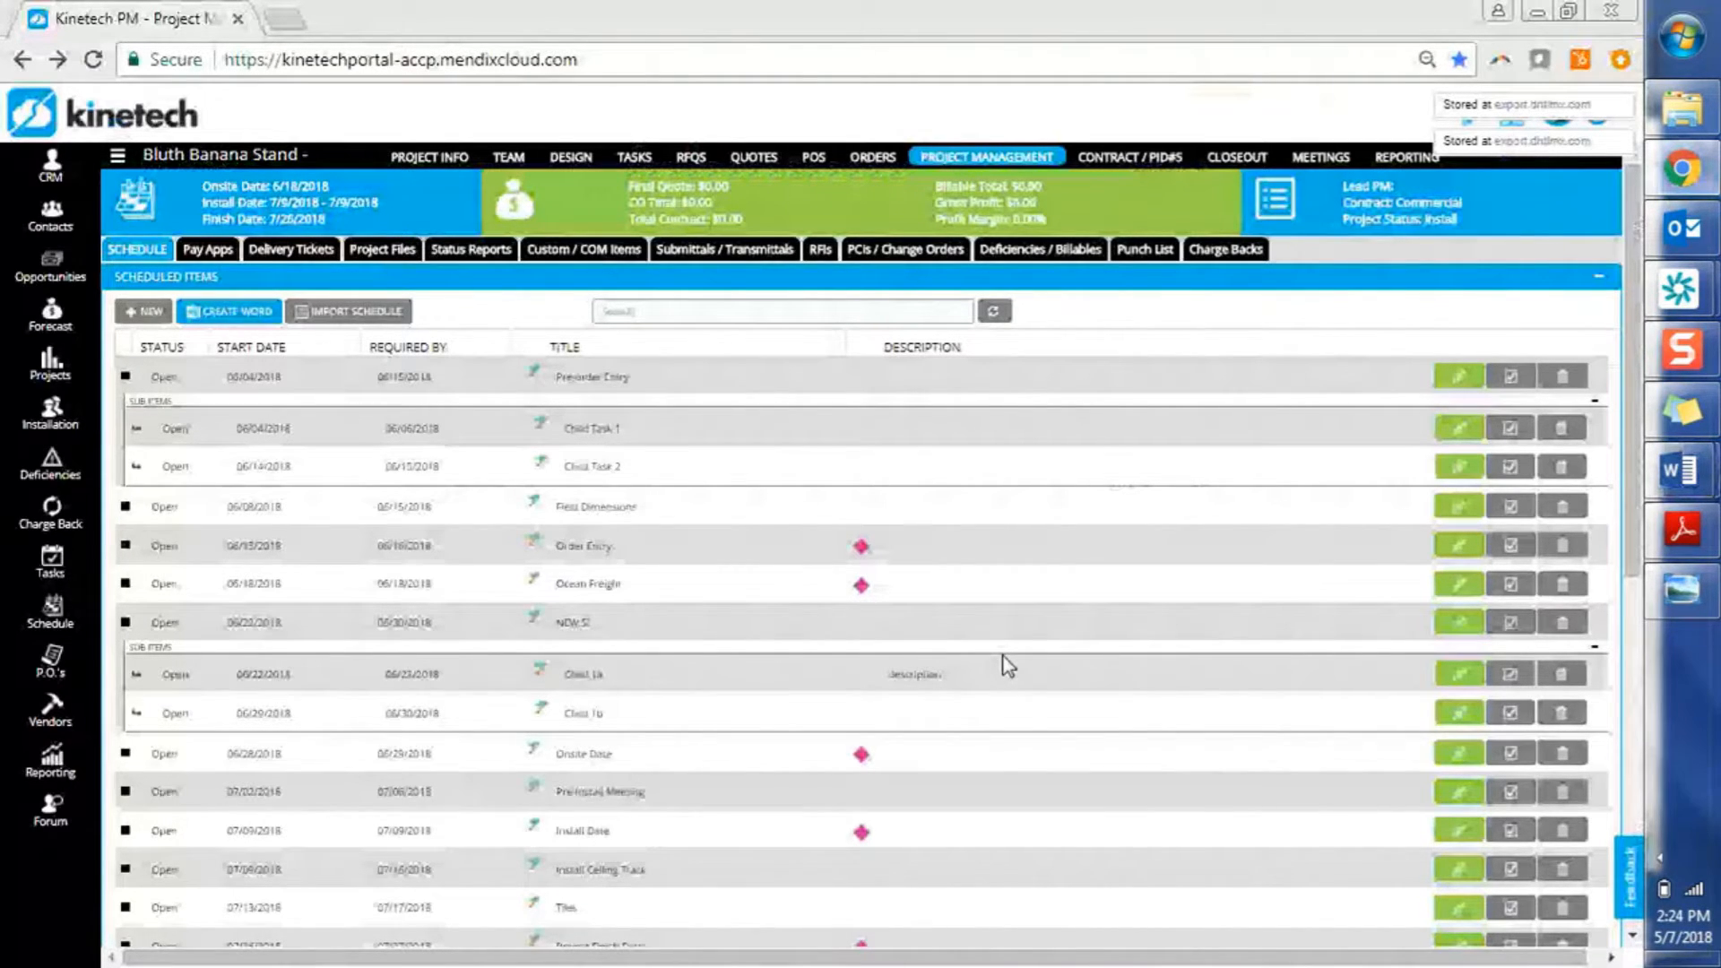
# Open the Schedule Overview calendar from the sidebar, showing May 2018
pyautogui.click(85, 615)
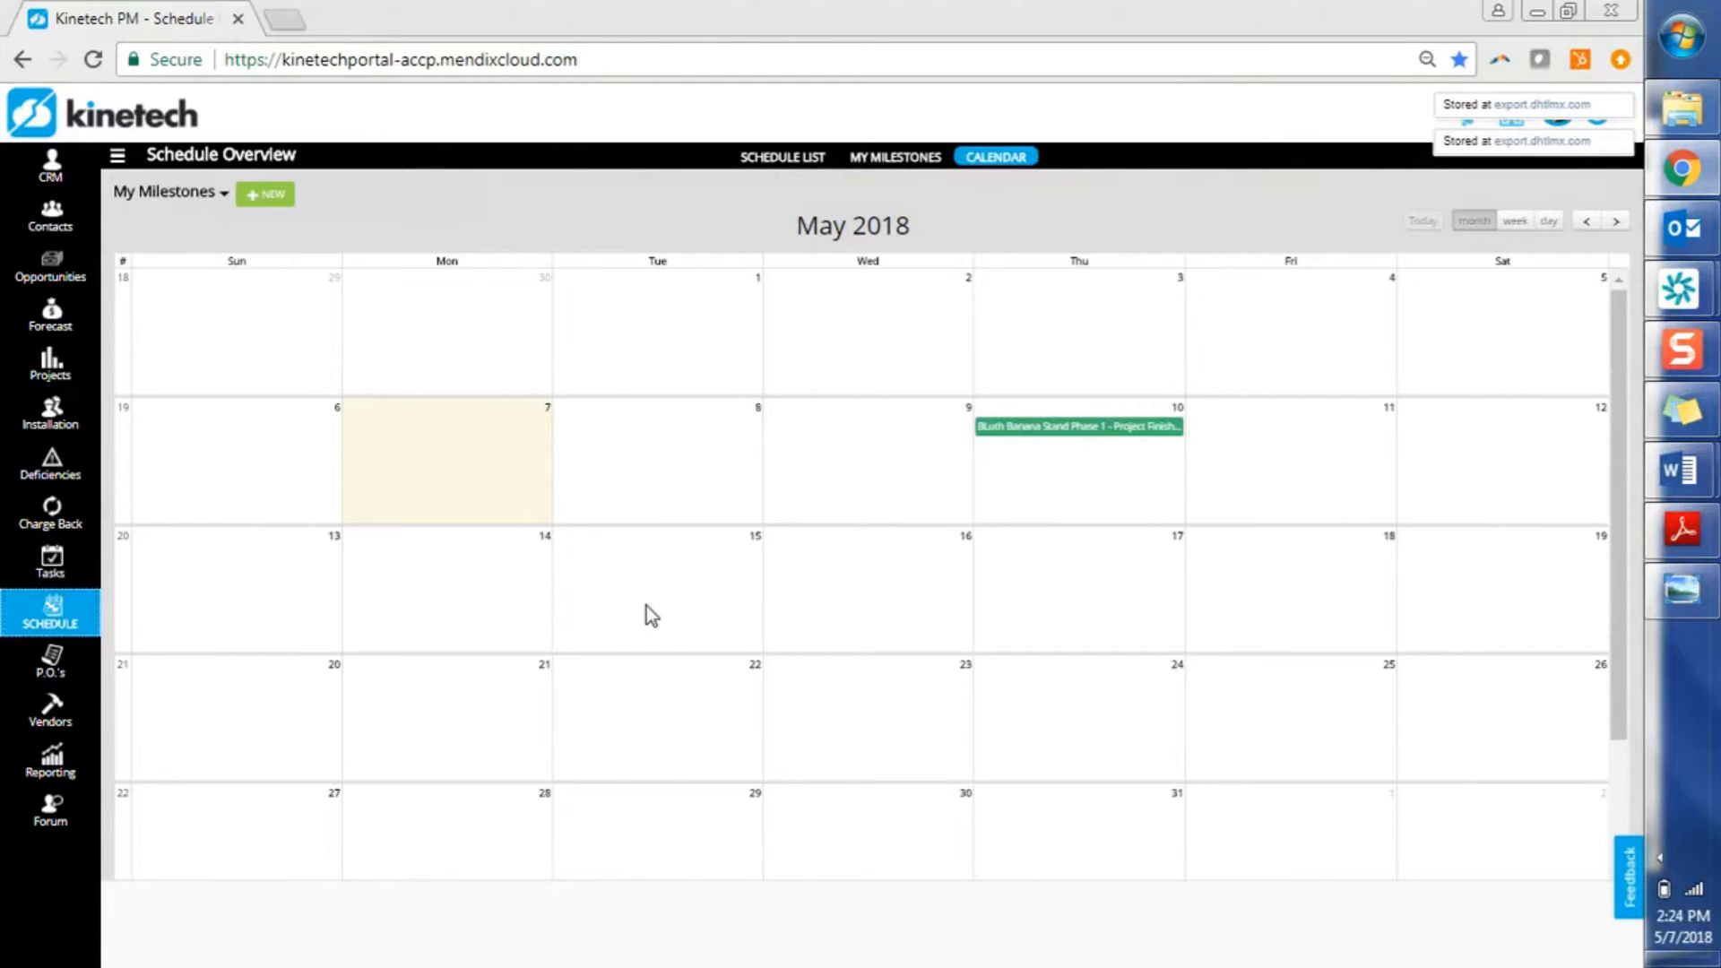
# Check the May 10 Project Finish milestone without changes, then filter the calendar to Open Items
pyautogui.click(1056, 427)
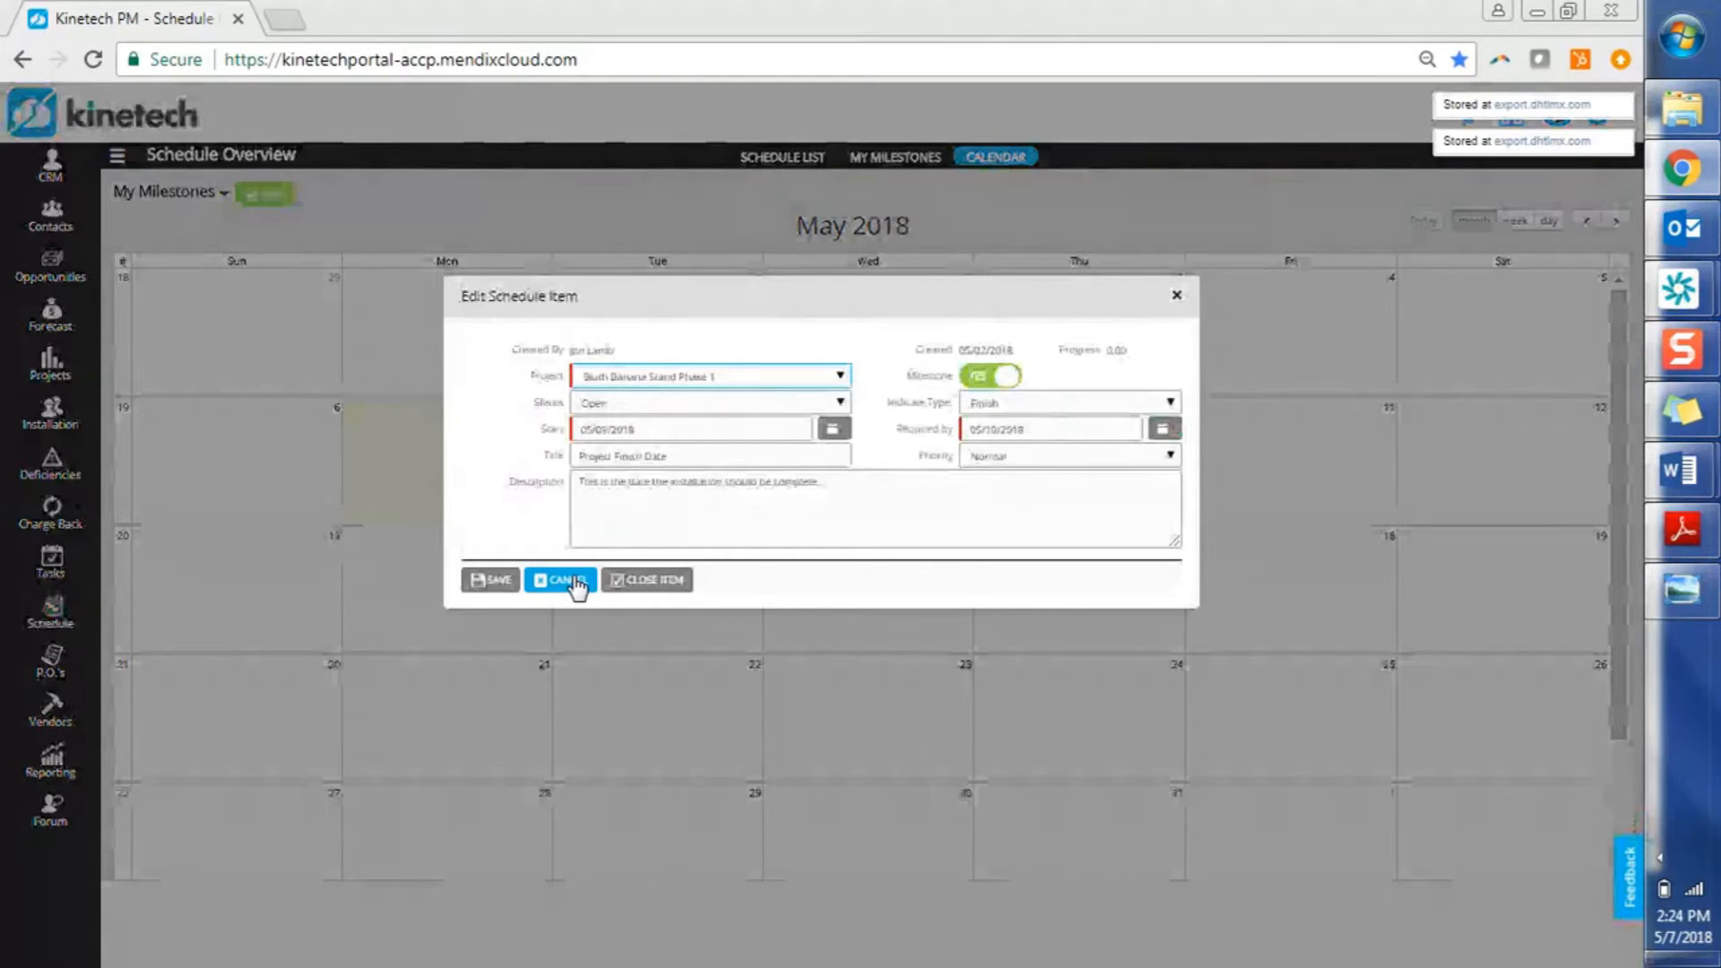
pyautogui.click(574, 582)
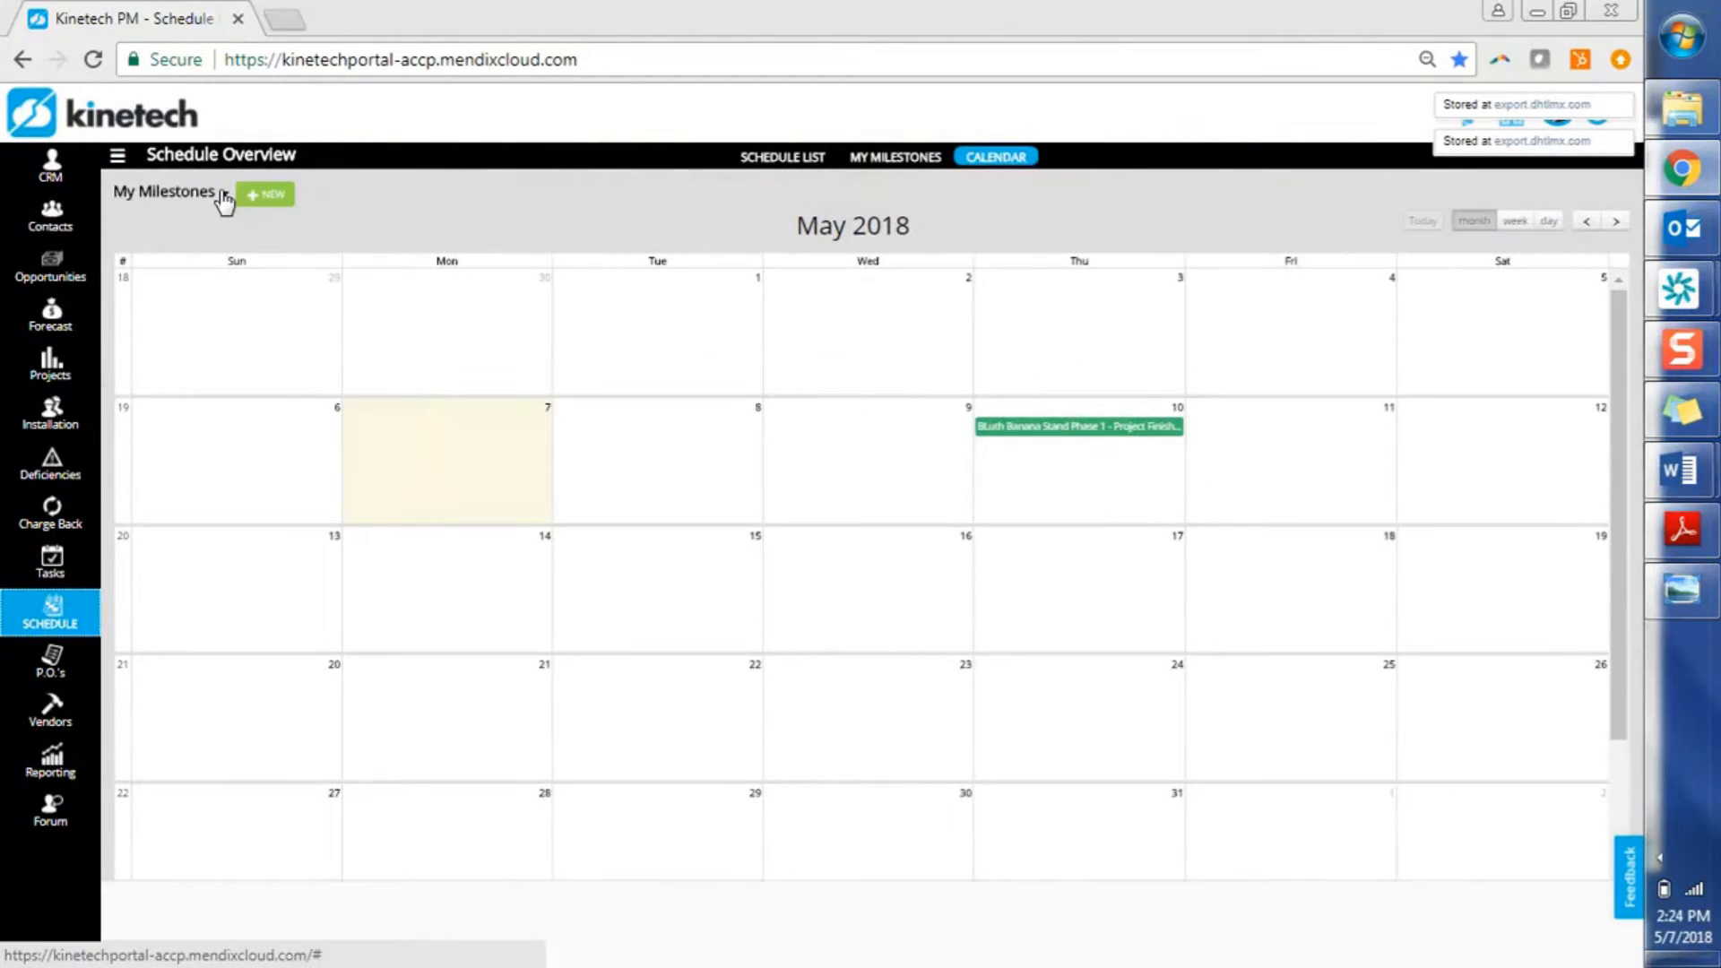
pyautogui.click(224, 193)
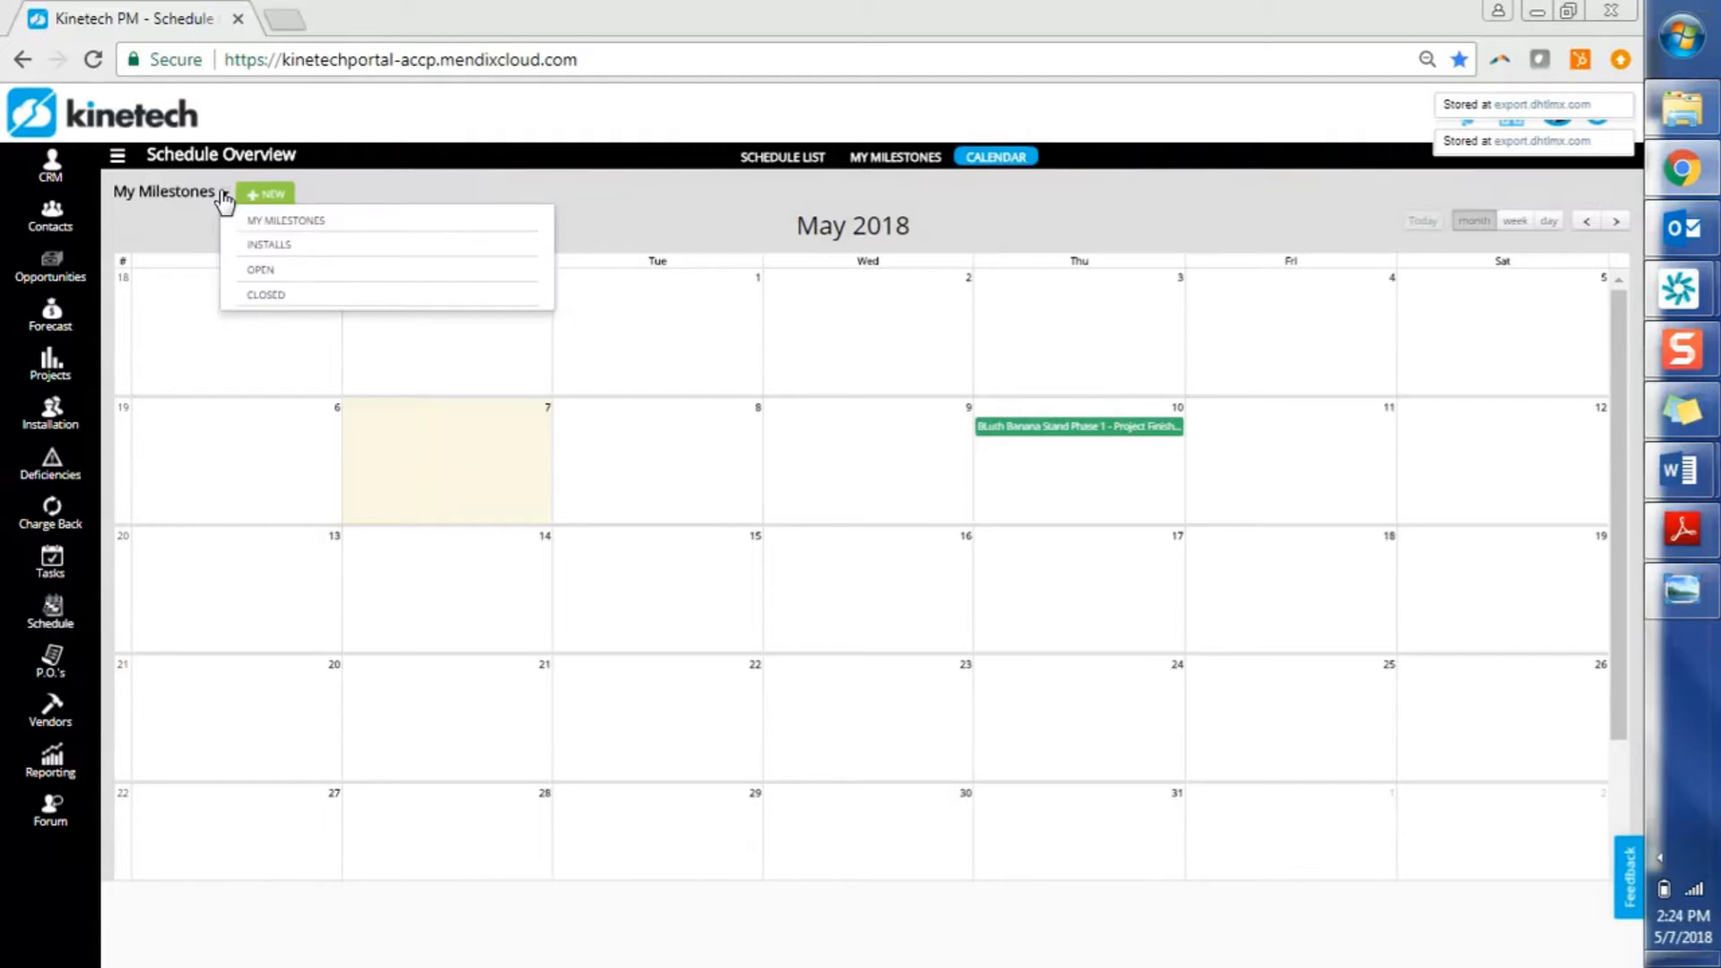
pyautogui.click(268, 272)
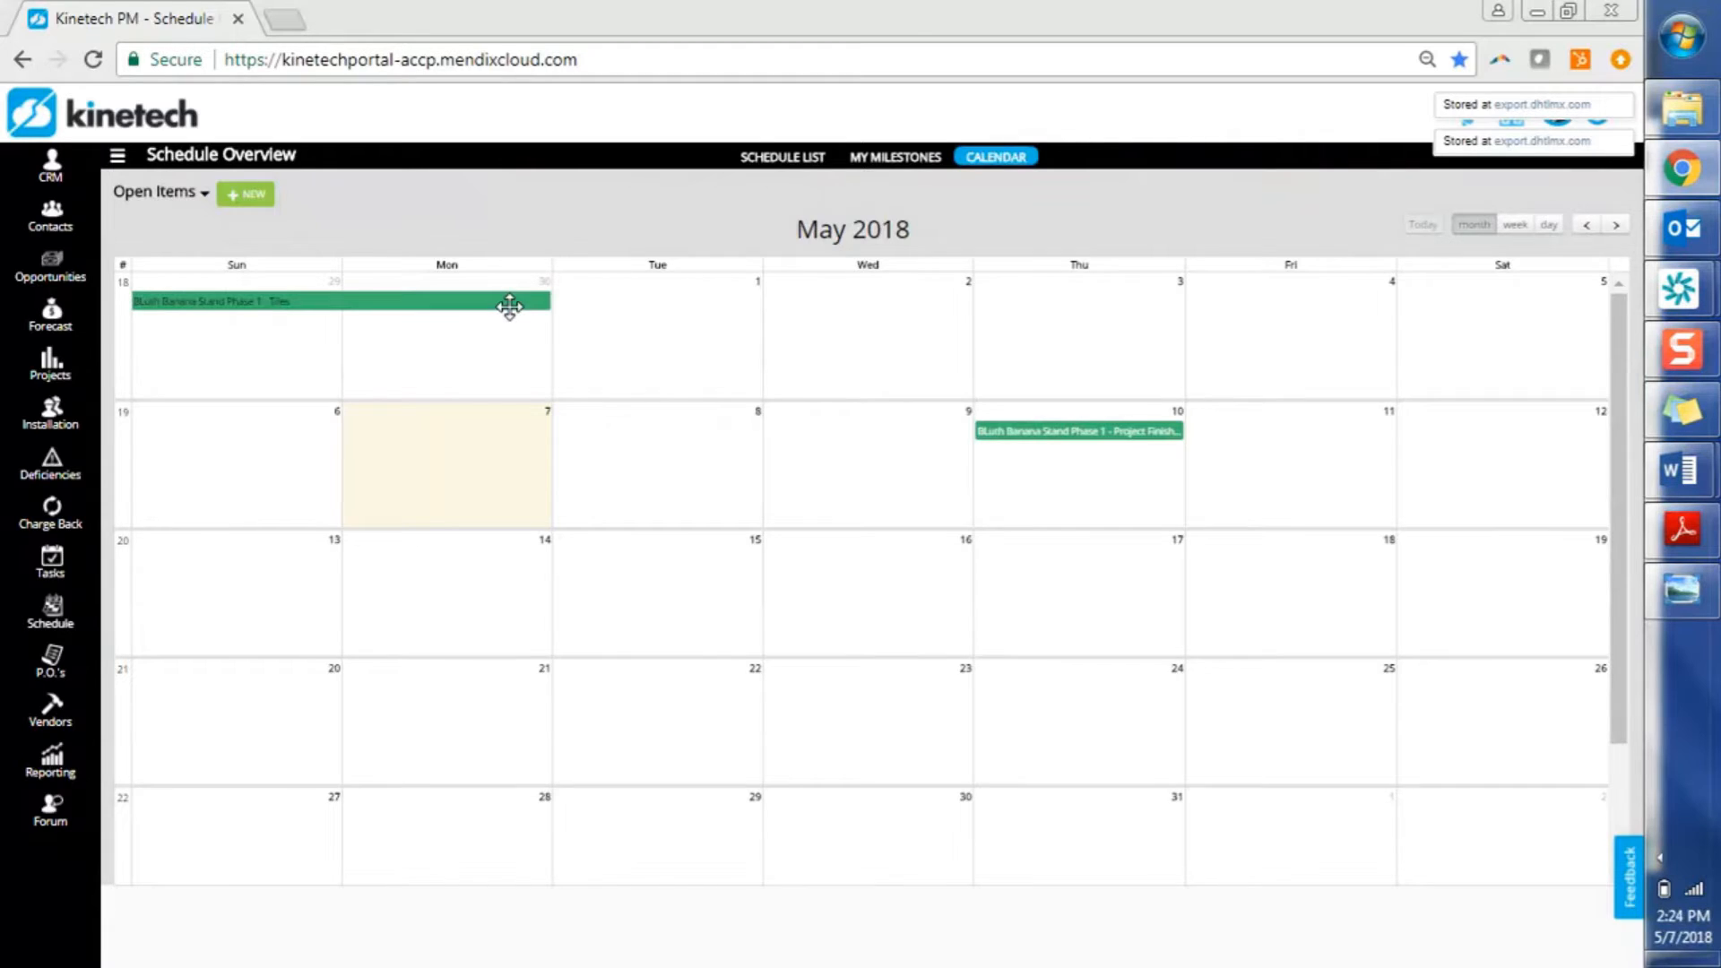
# Set Milestone to YES on the Tiles schedule item, leaving the type unset, and save it
pyautogui.doubleClick(507, 303)
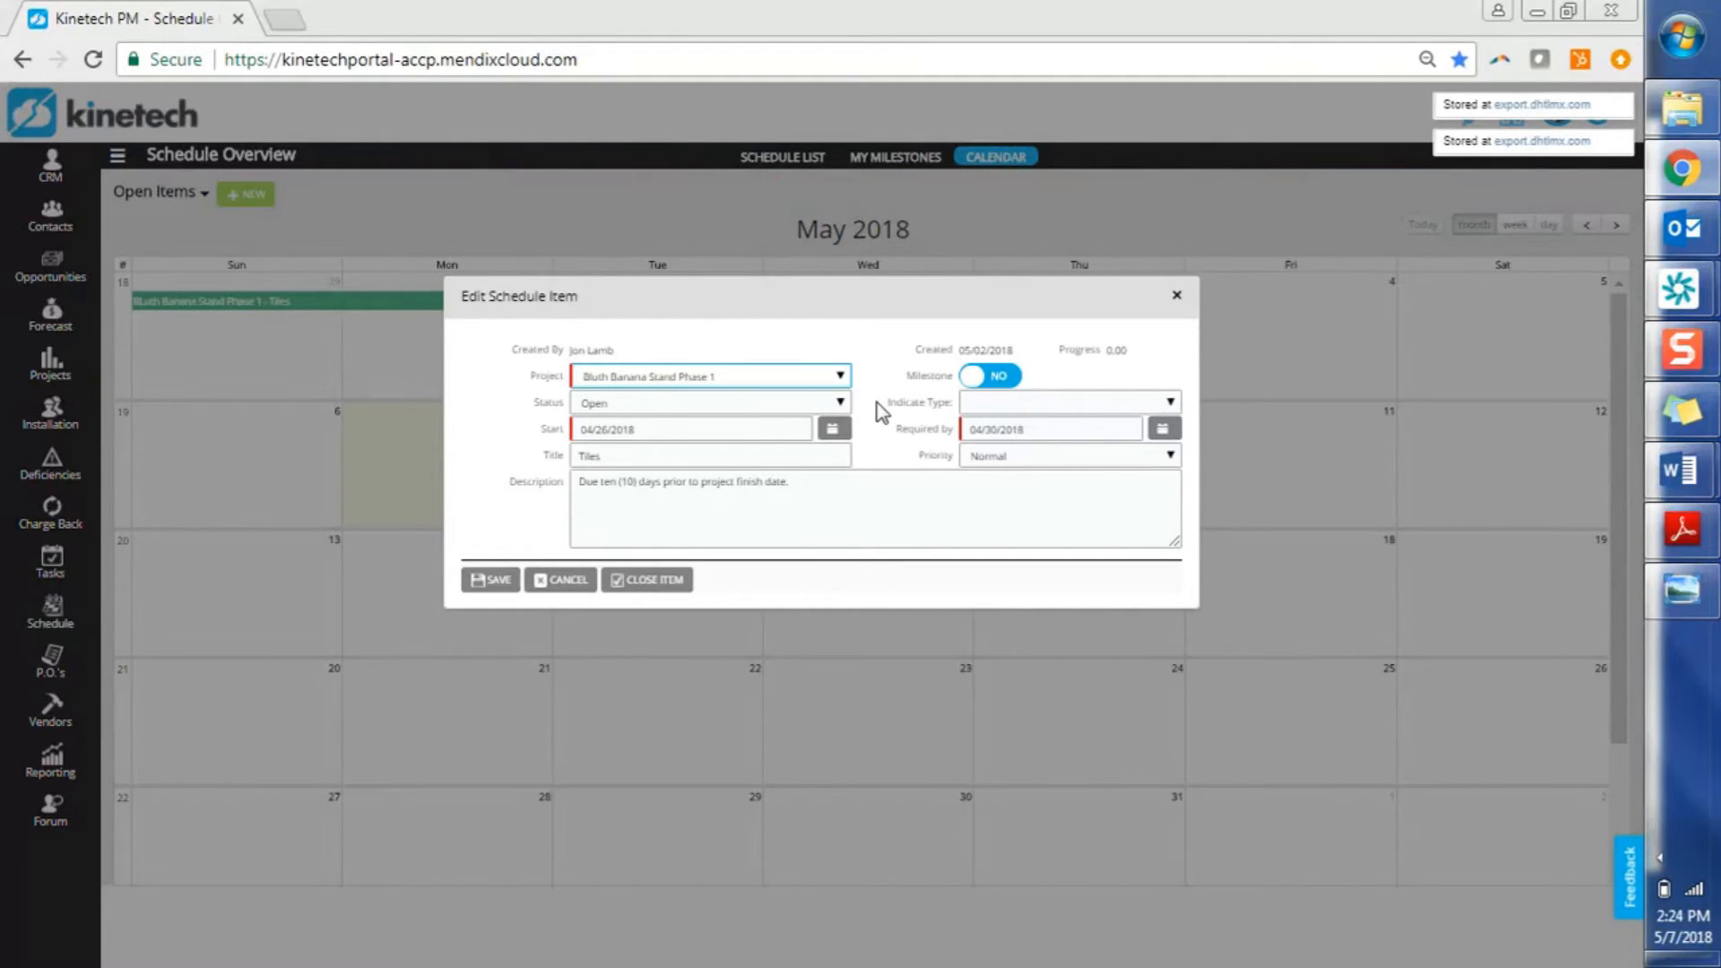
pyautogui.click(1009, 378)
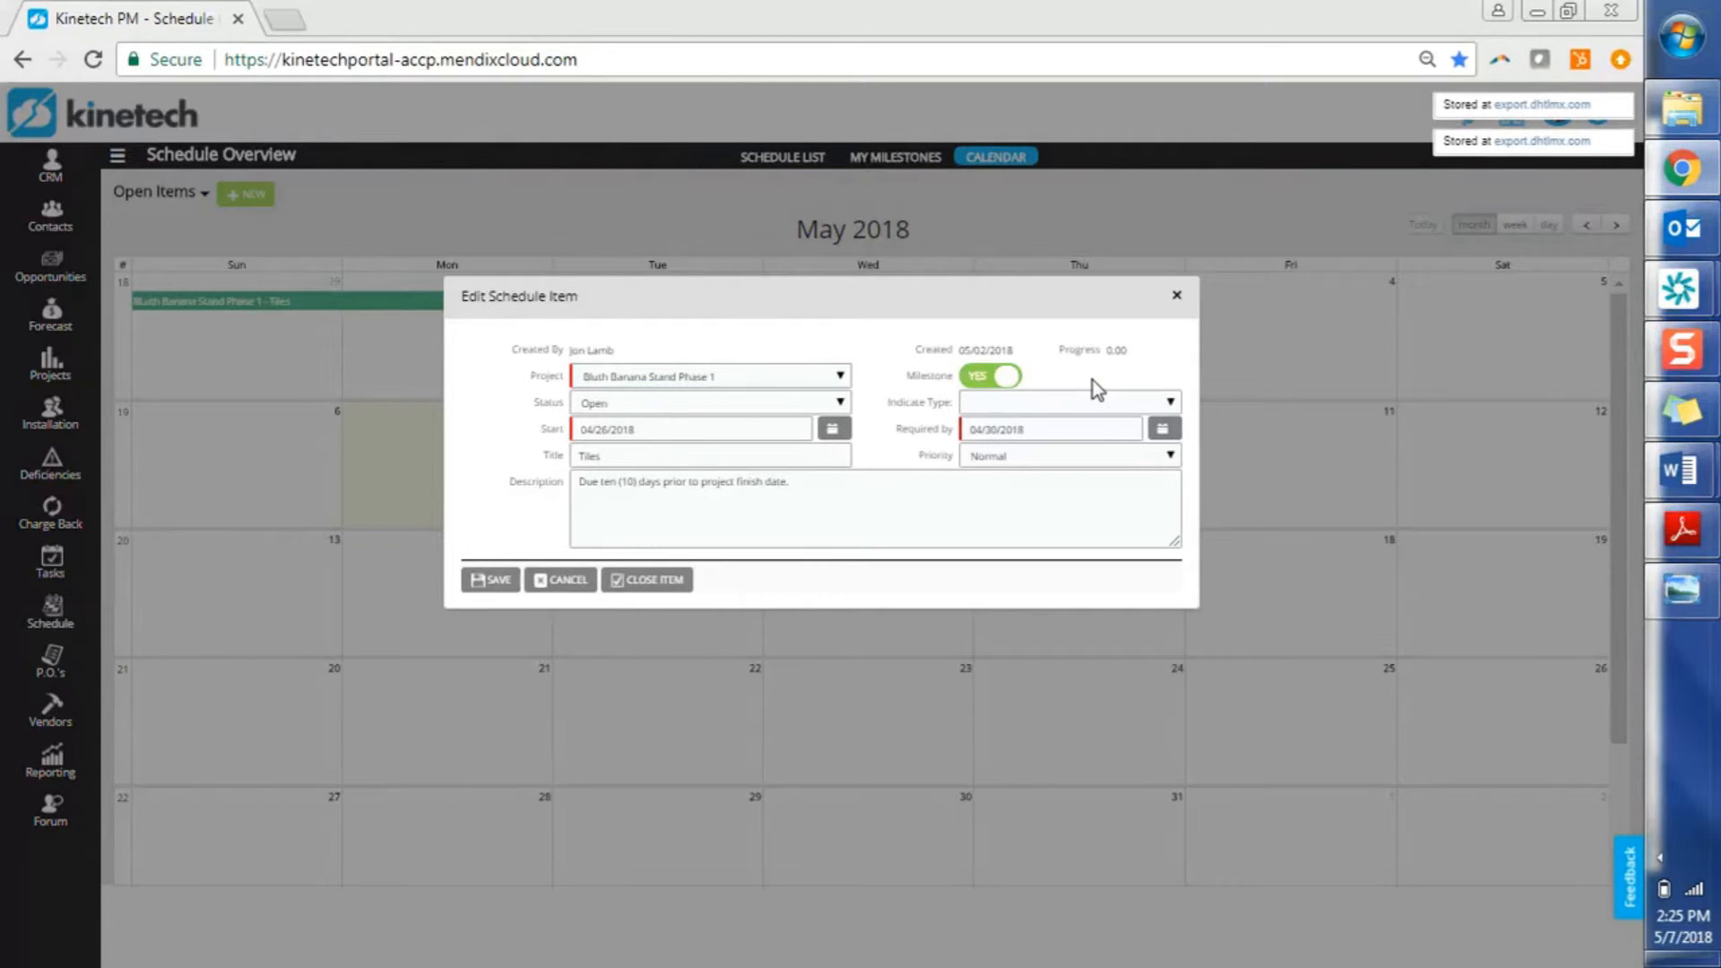
pyautogui.click(1085, 410)
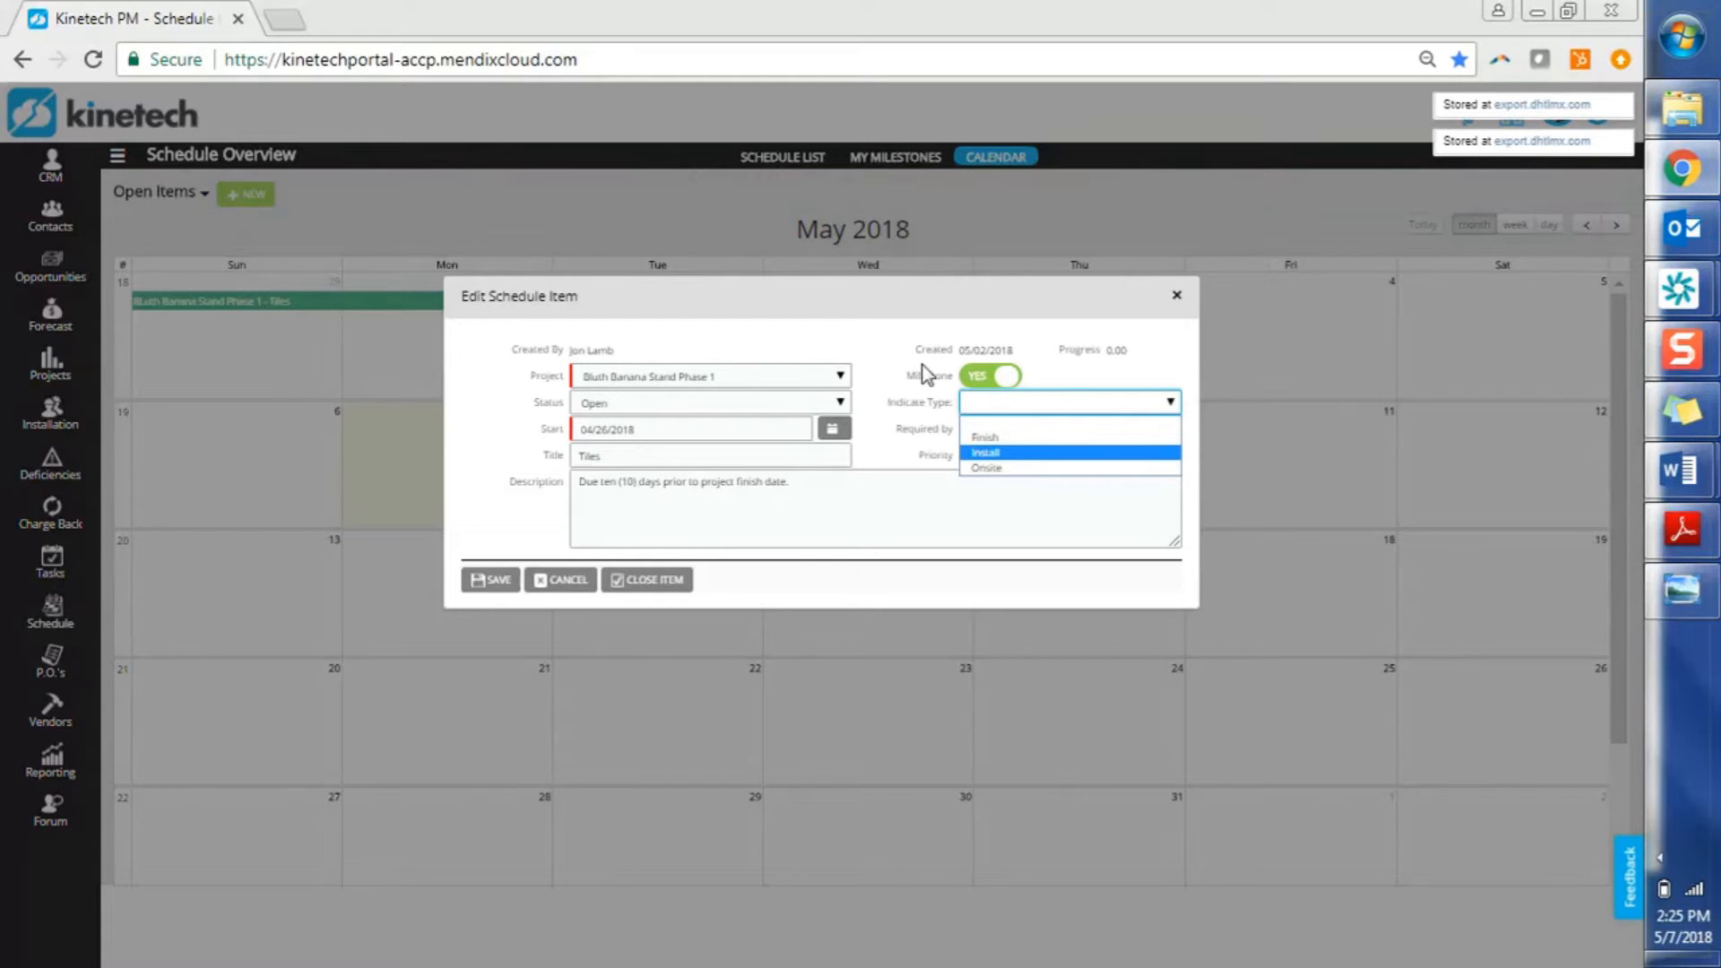
pyautogui.click(908, 389)
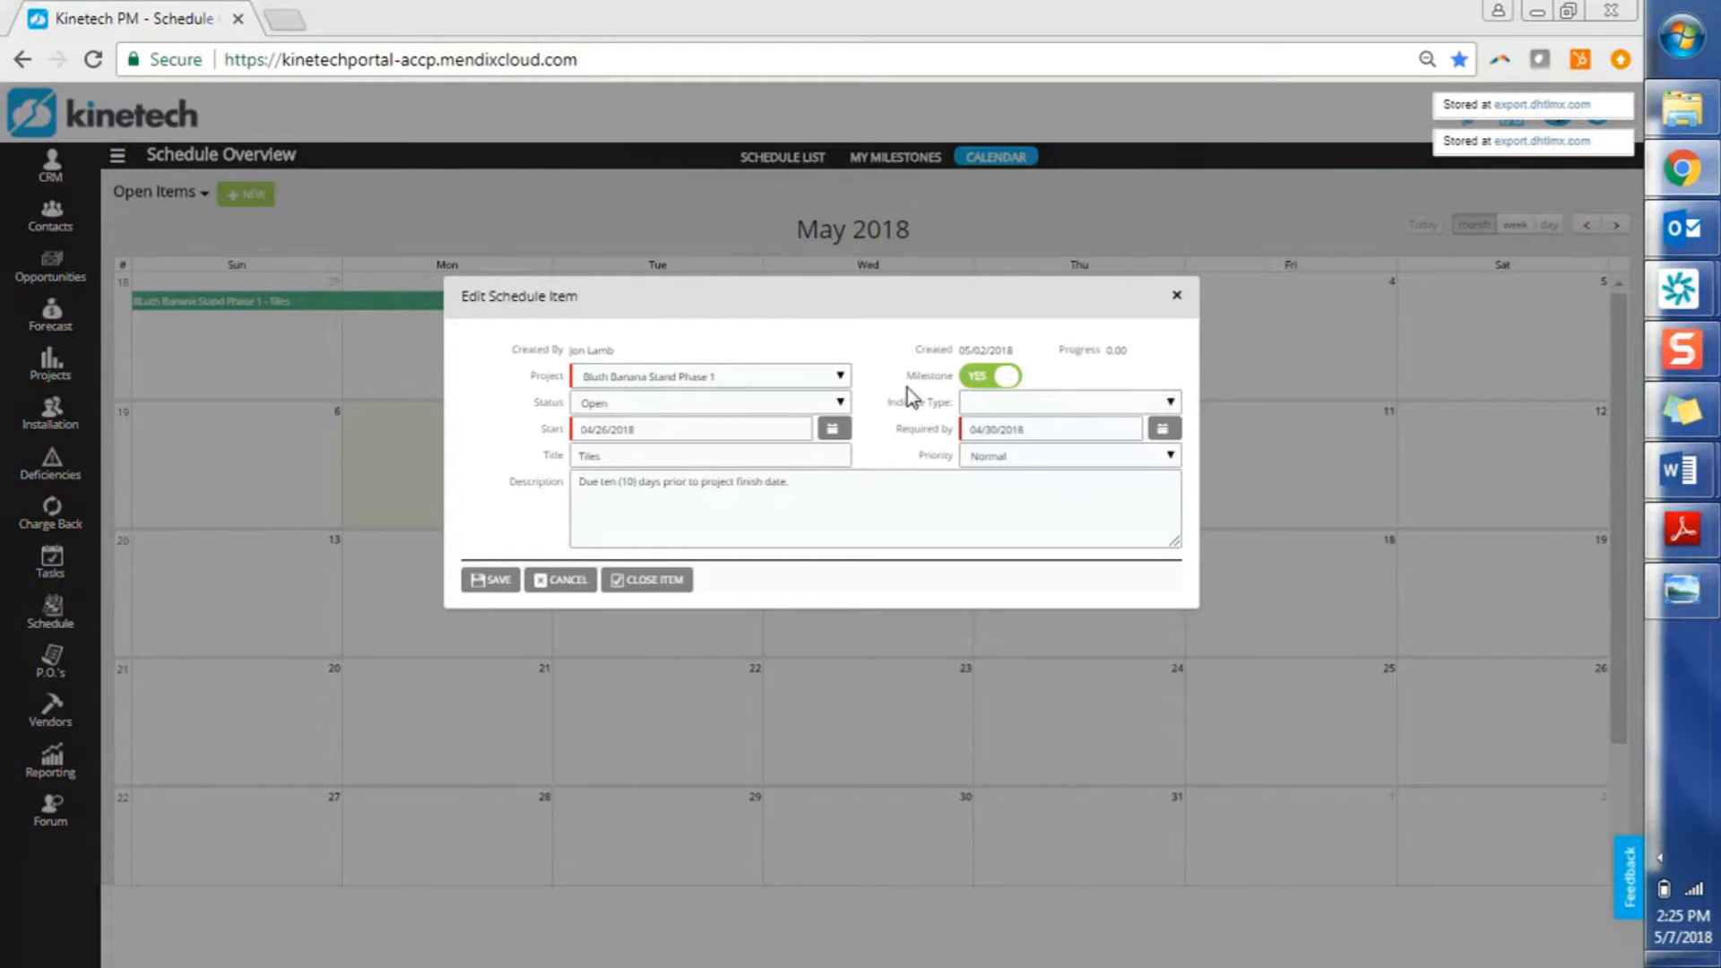
pyautogui.click(499, 597)
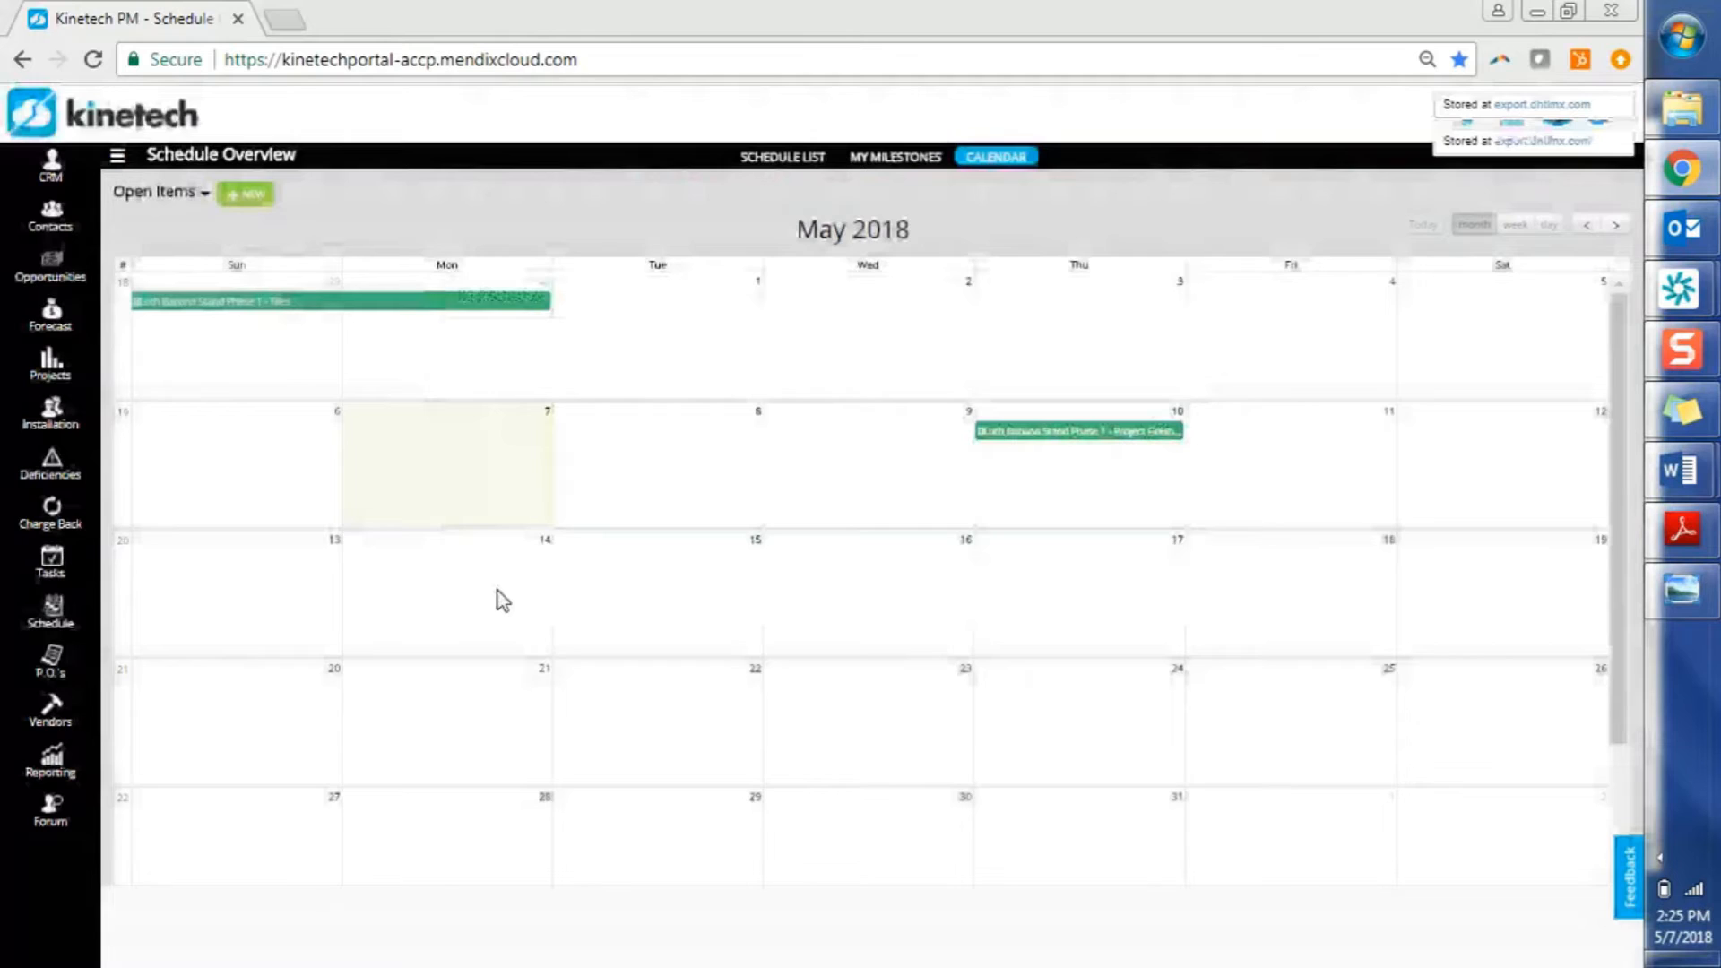
# View June 2018's events, then open the My Milestones list of 19 open items
pyautogui.click(1620, 230)
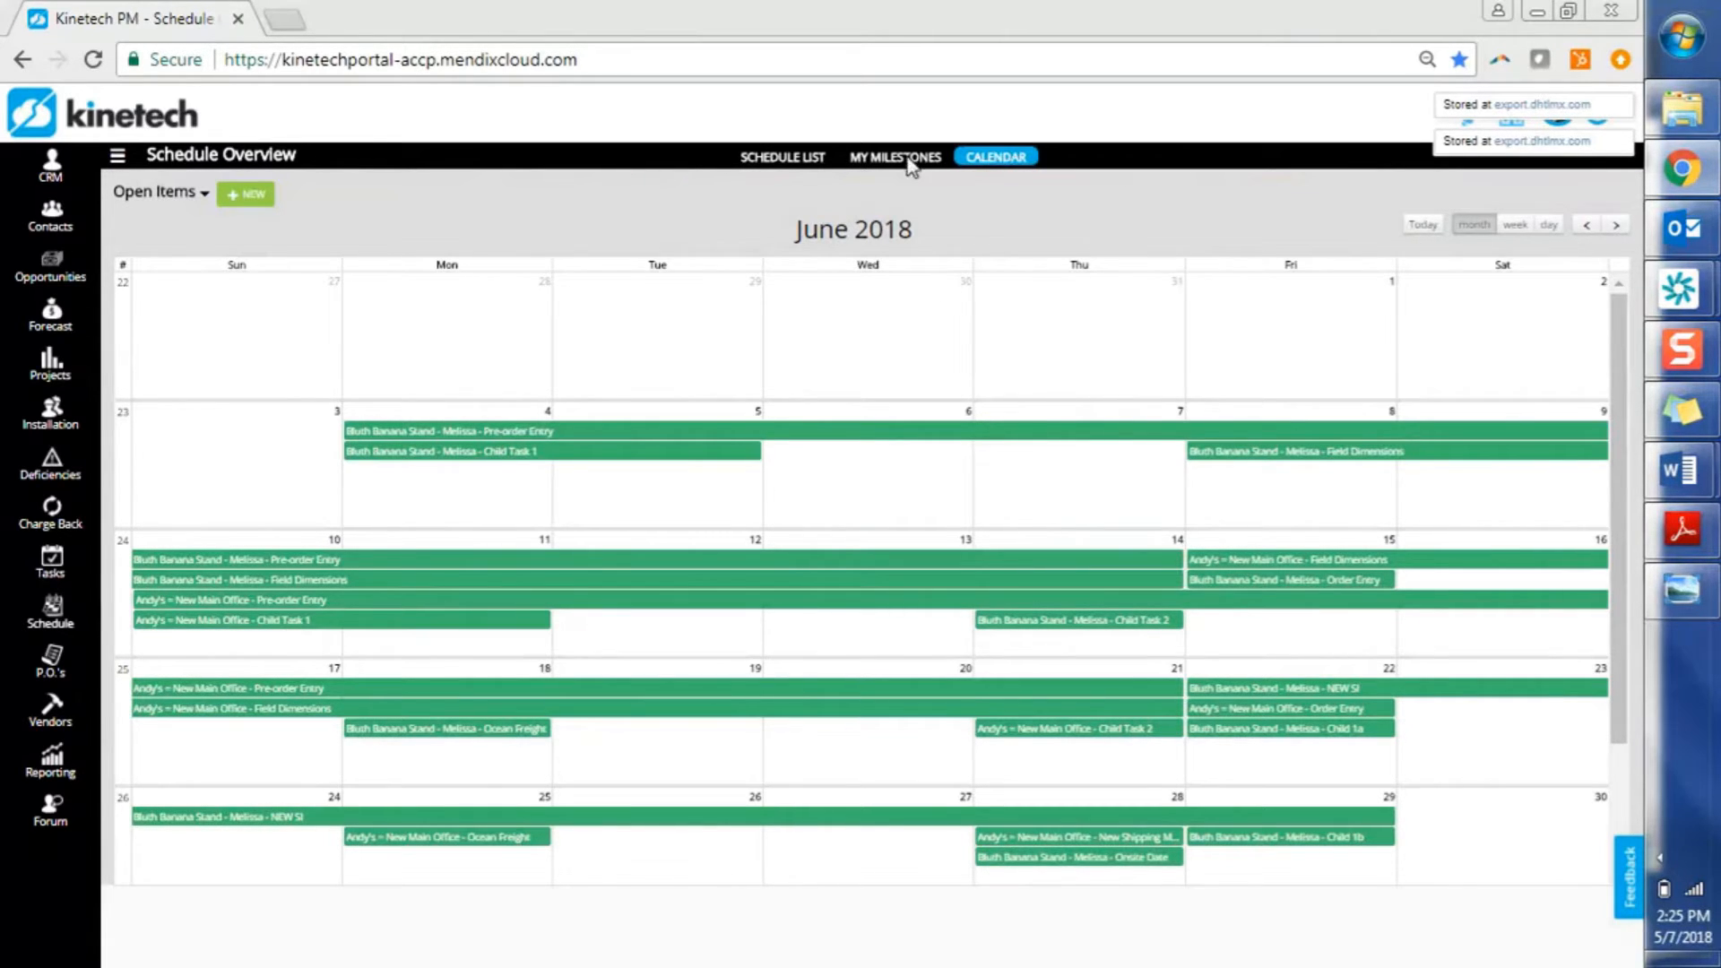
pyautogui.click(884, 161)
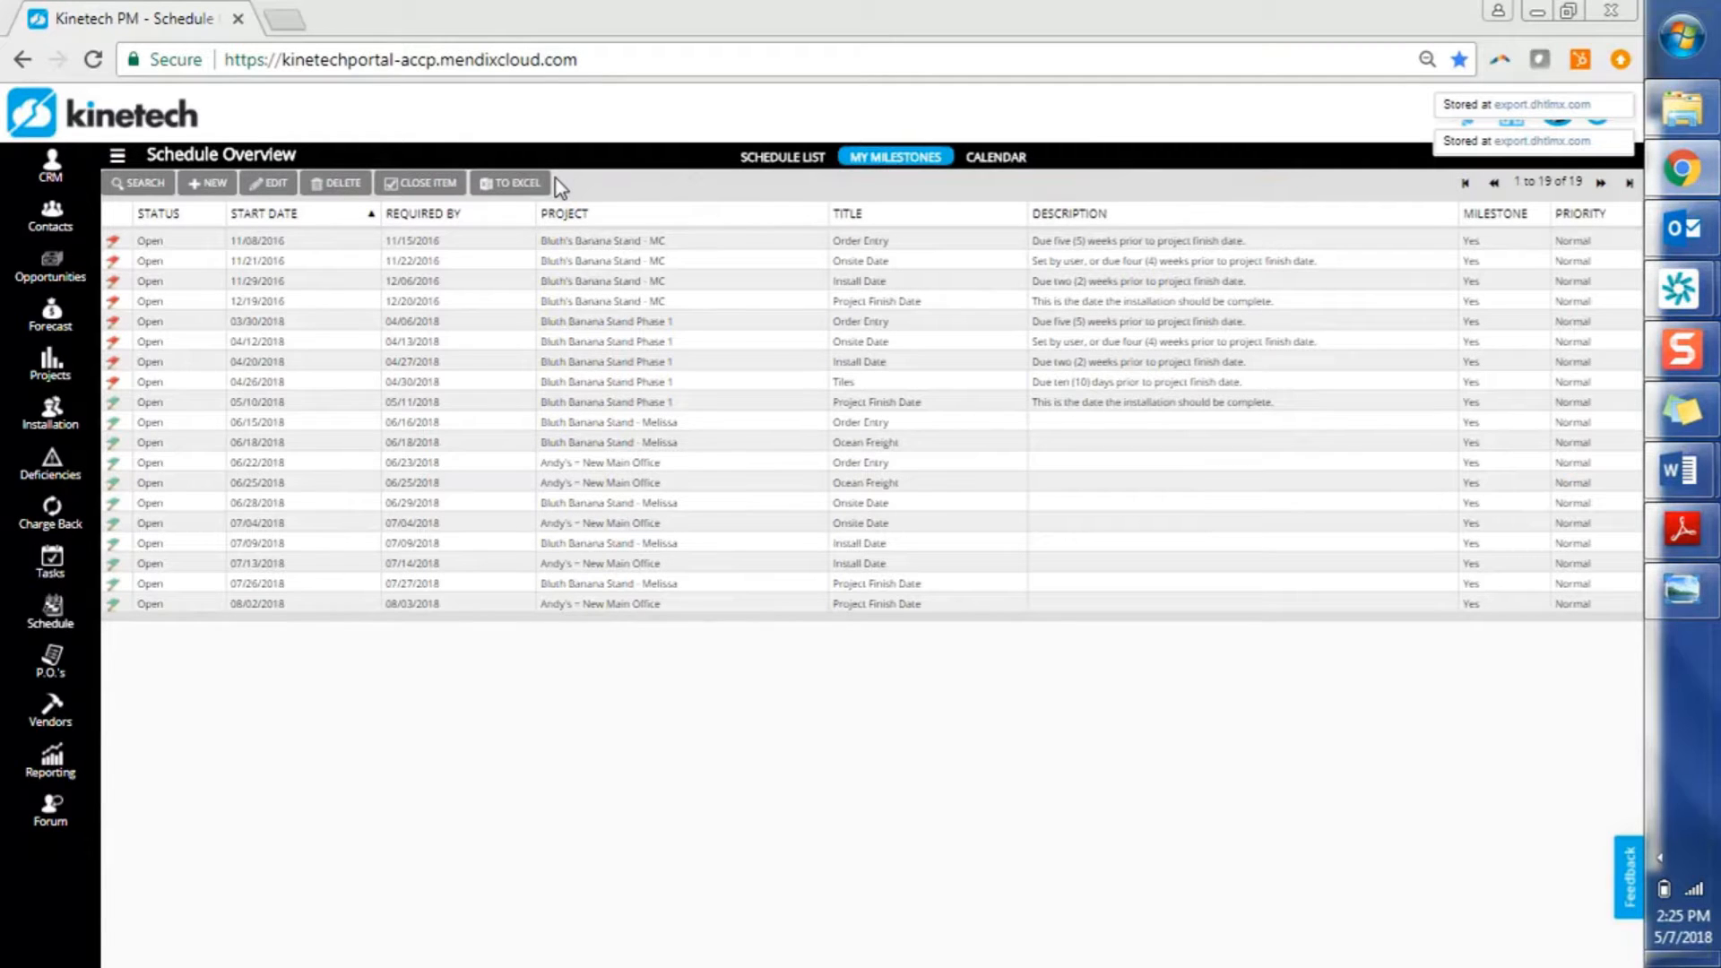
# Switch to the Schedule Overview list of all 492 open schedule items
pyautogui.click(763, 161)
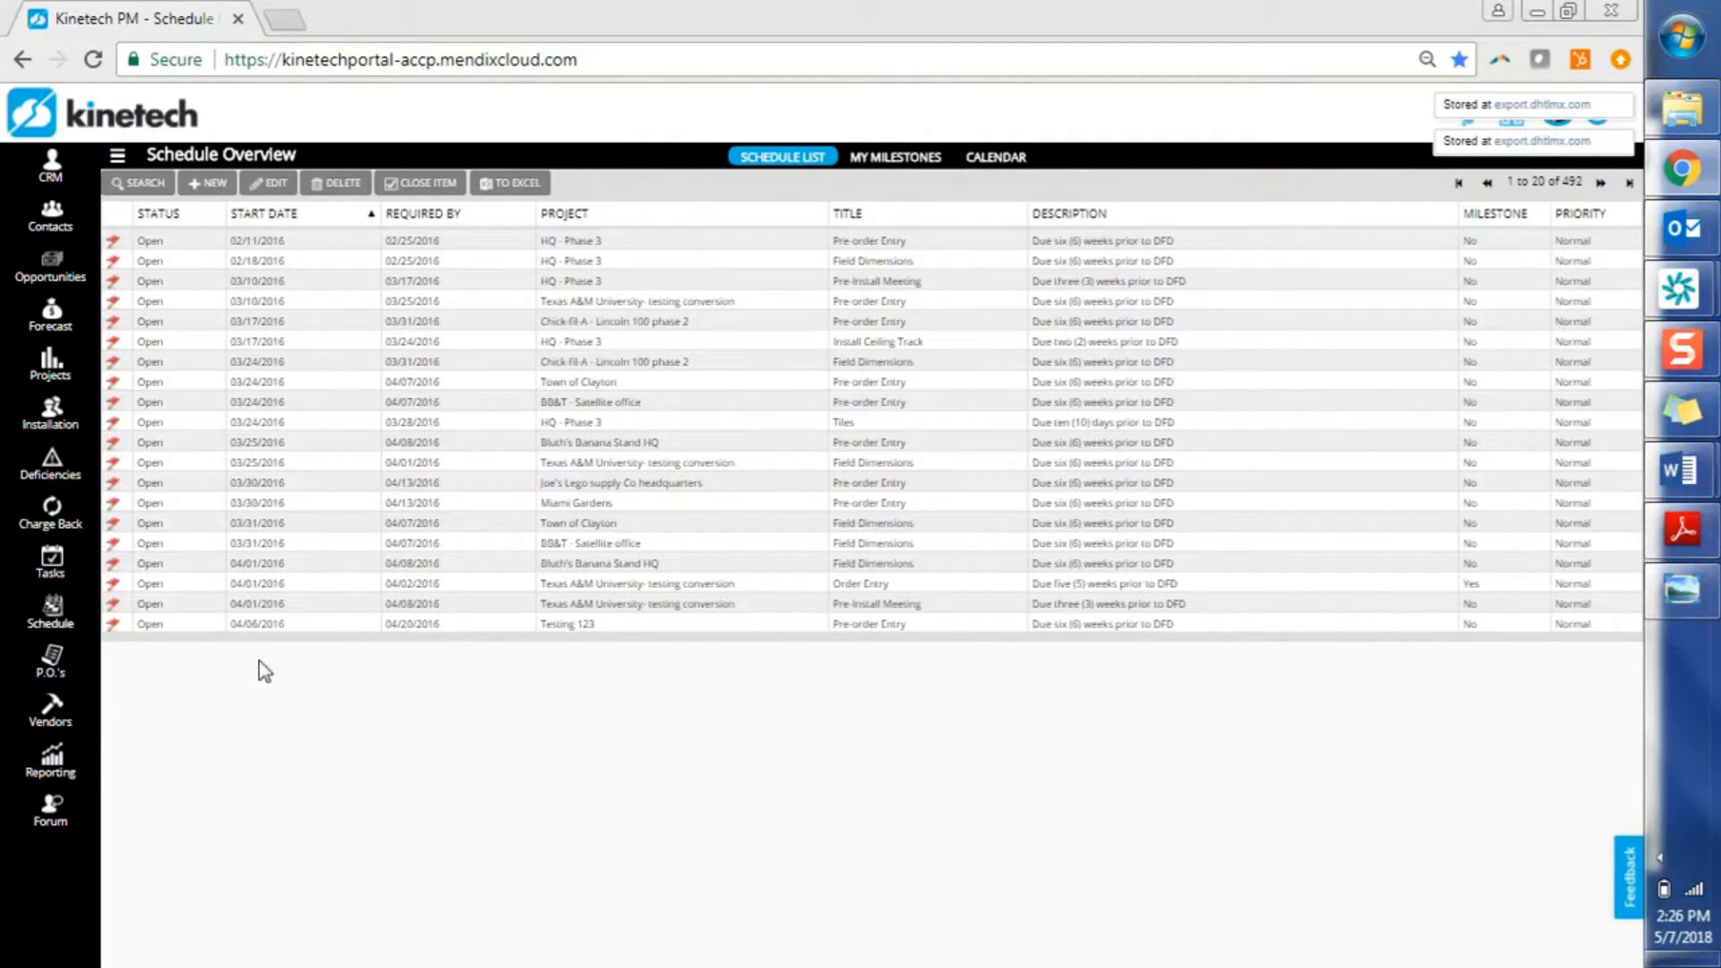
# Open the Bluth's Banana Stand project from the Active Projects list
pyautogui.click(47, 361)
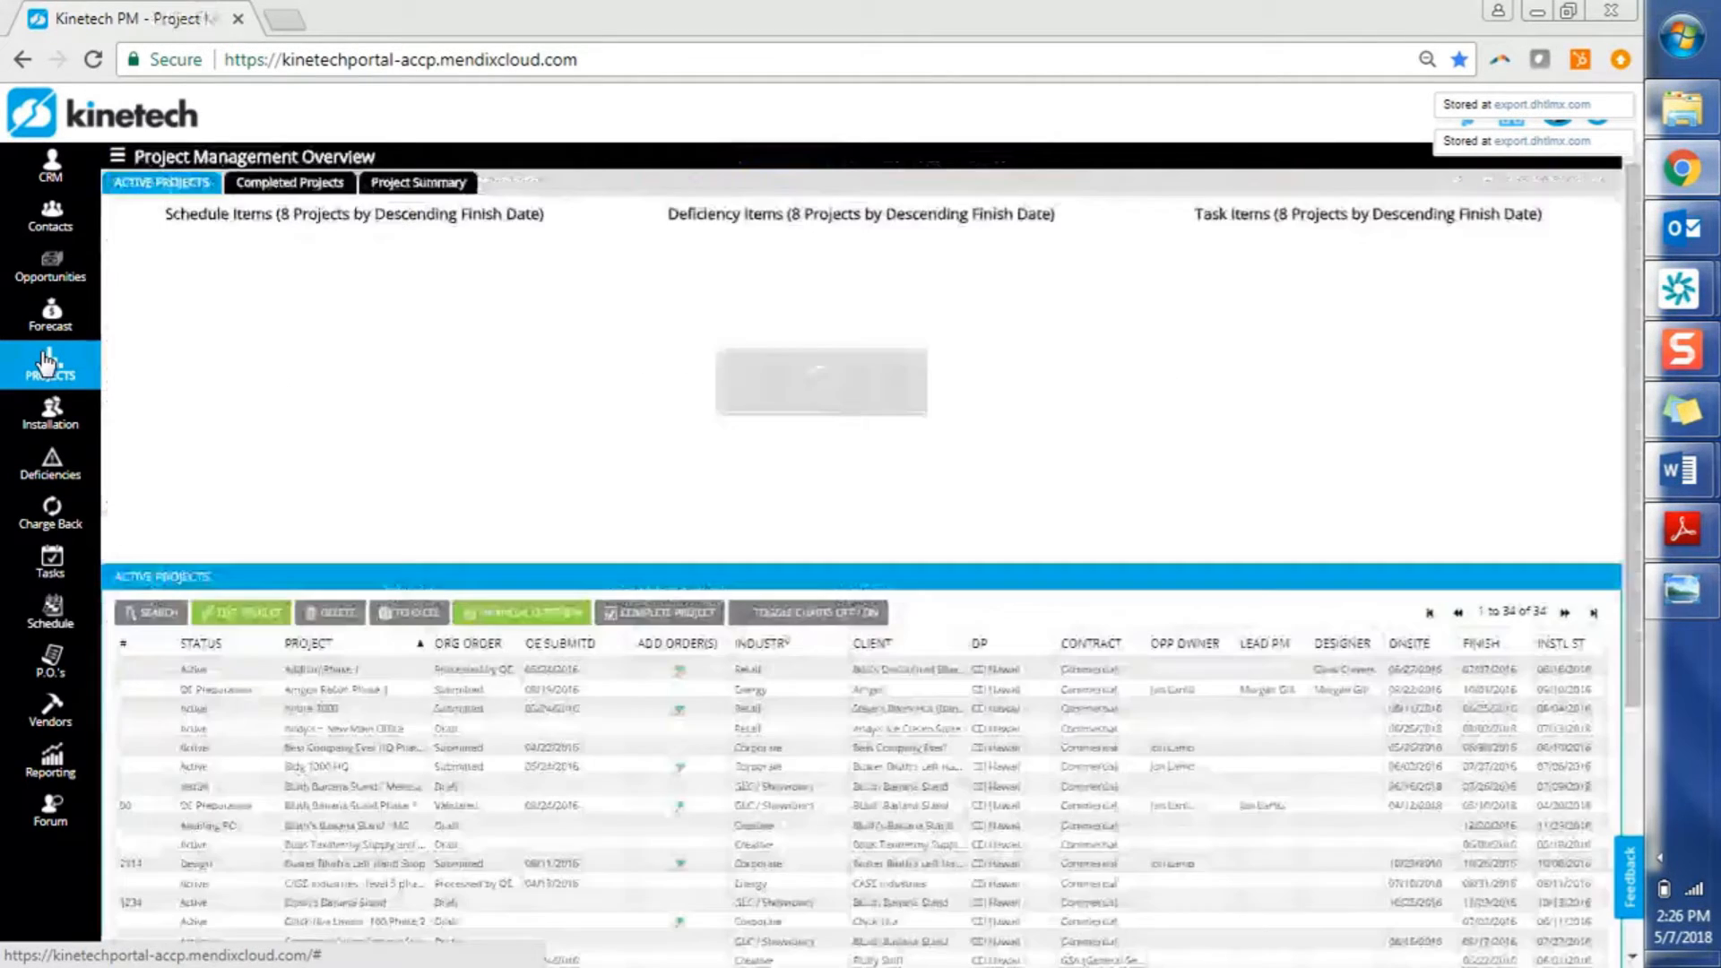
pyautogui.click(399, 807)
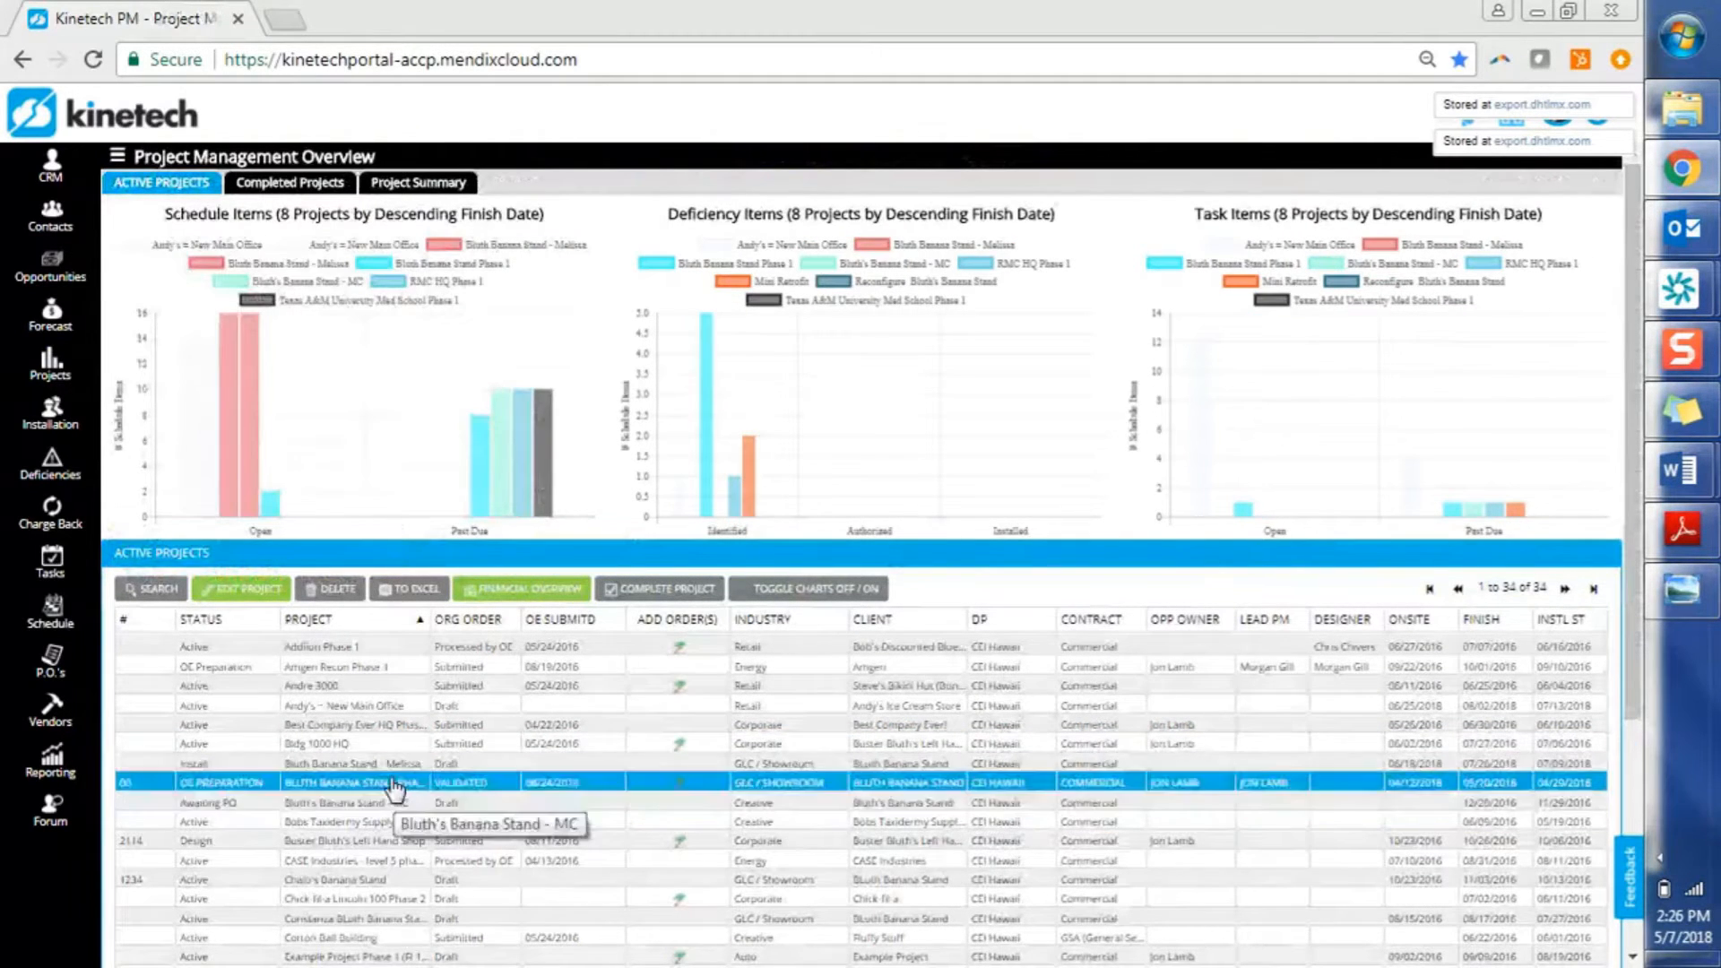
pyautogui.doubleClick(390, 773)
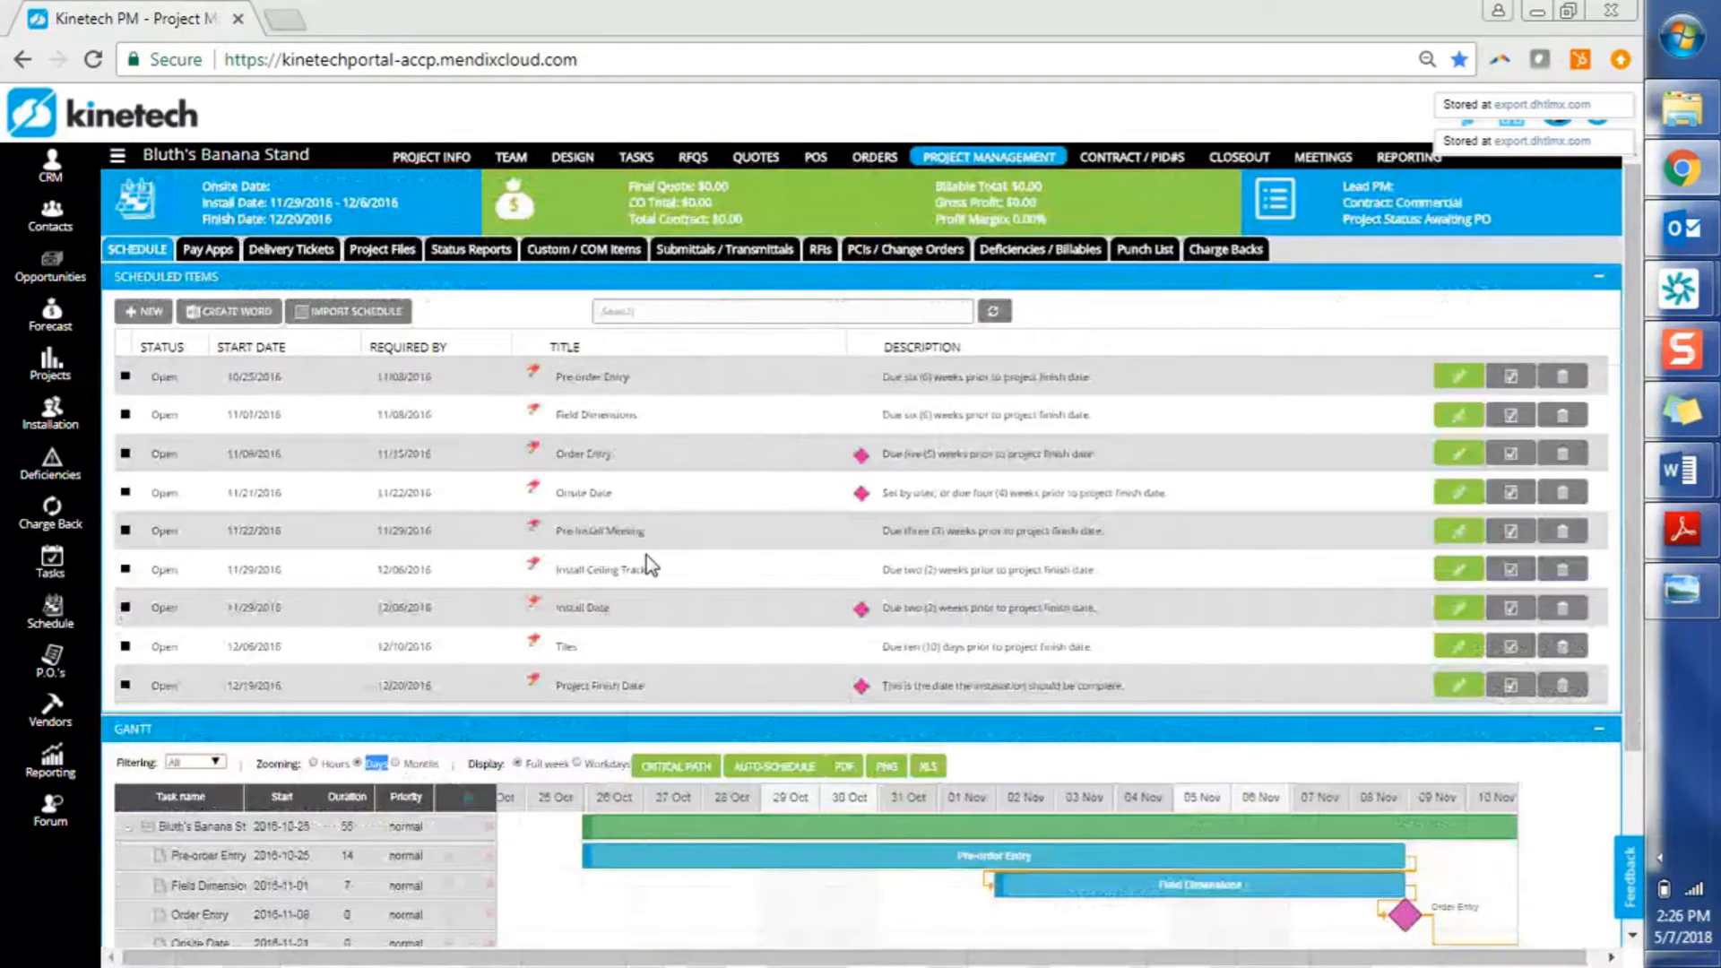
# Mark the Create a COM Item agenda topic, then show the project's empty Custom / COM Items list
pyautogui.moveTo(1708, 522)
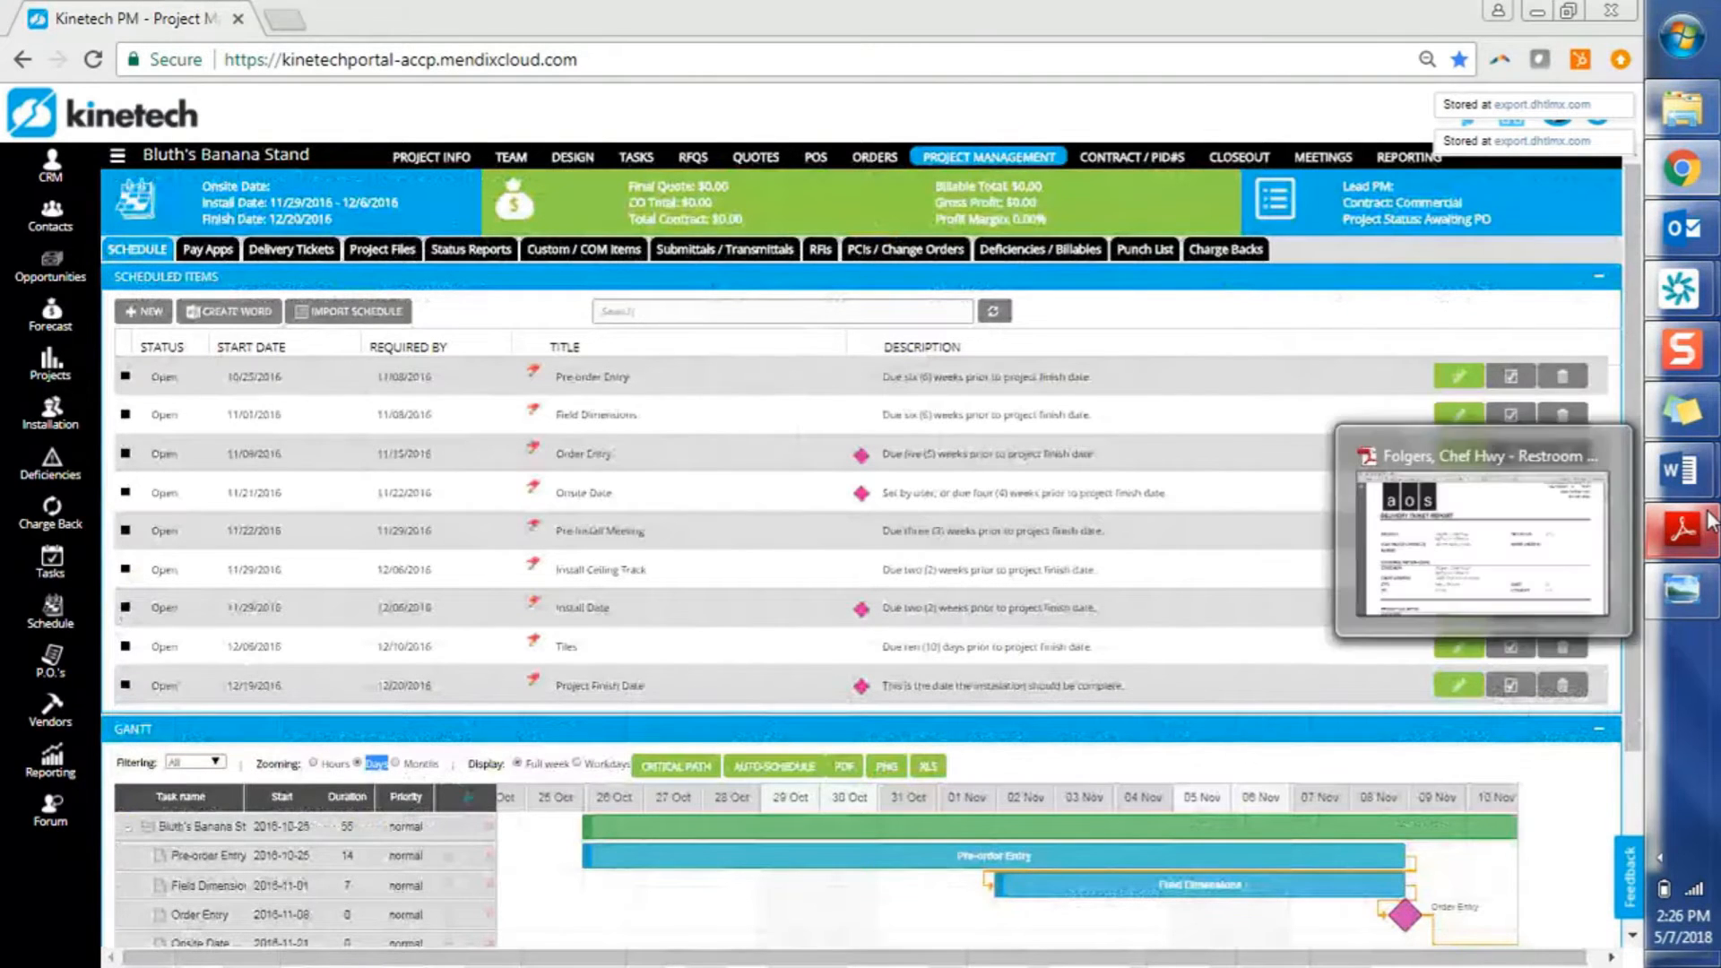
pyautogui.moveTo(1679, 468)
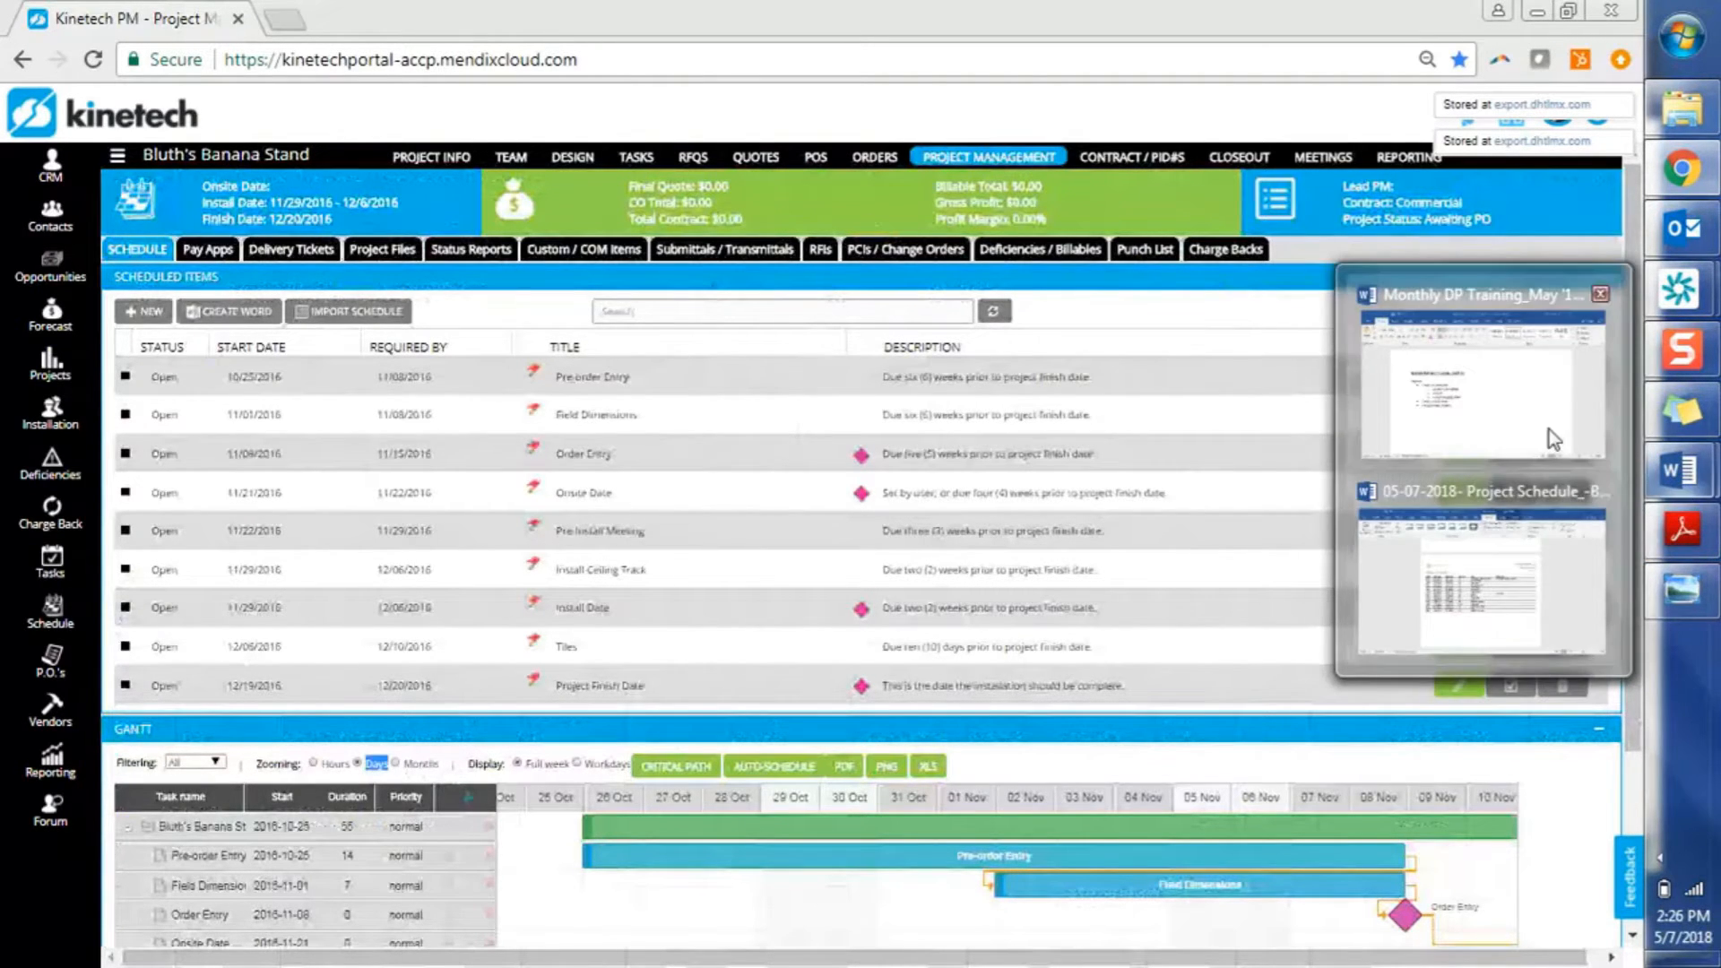
pyautogui.click(1554, 437)
pyautogui.click(833, 549)
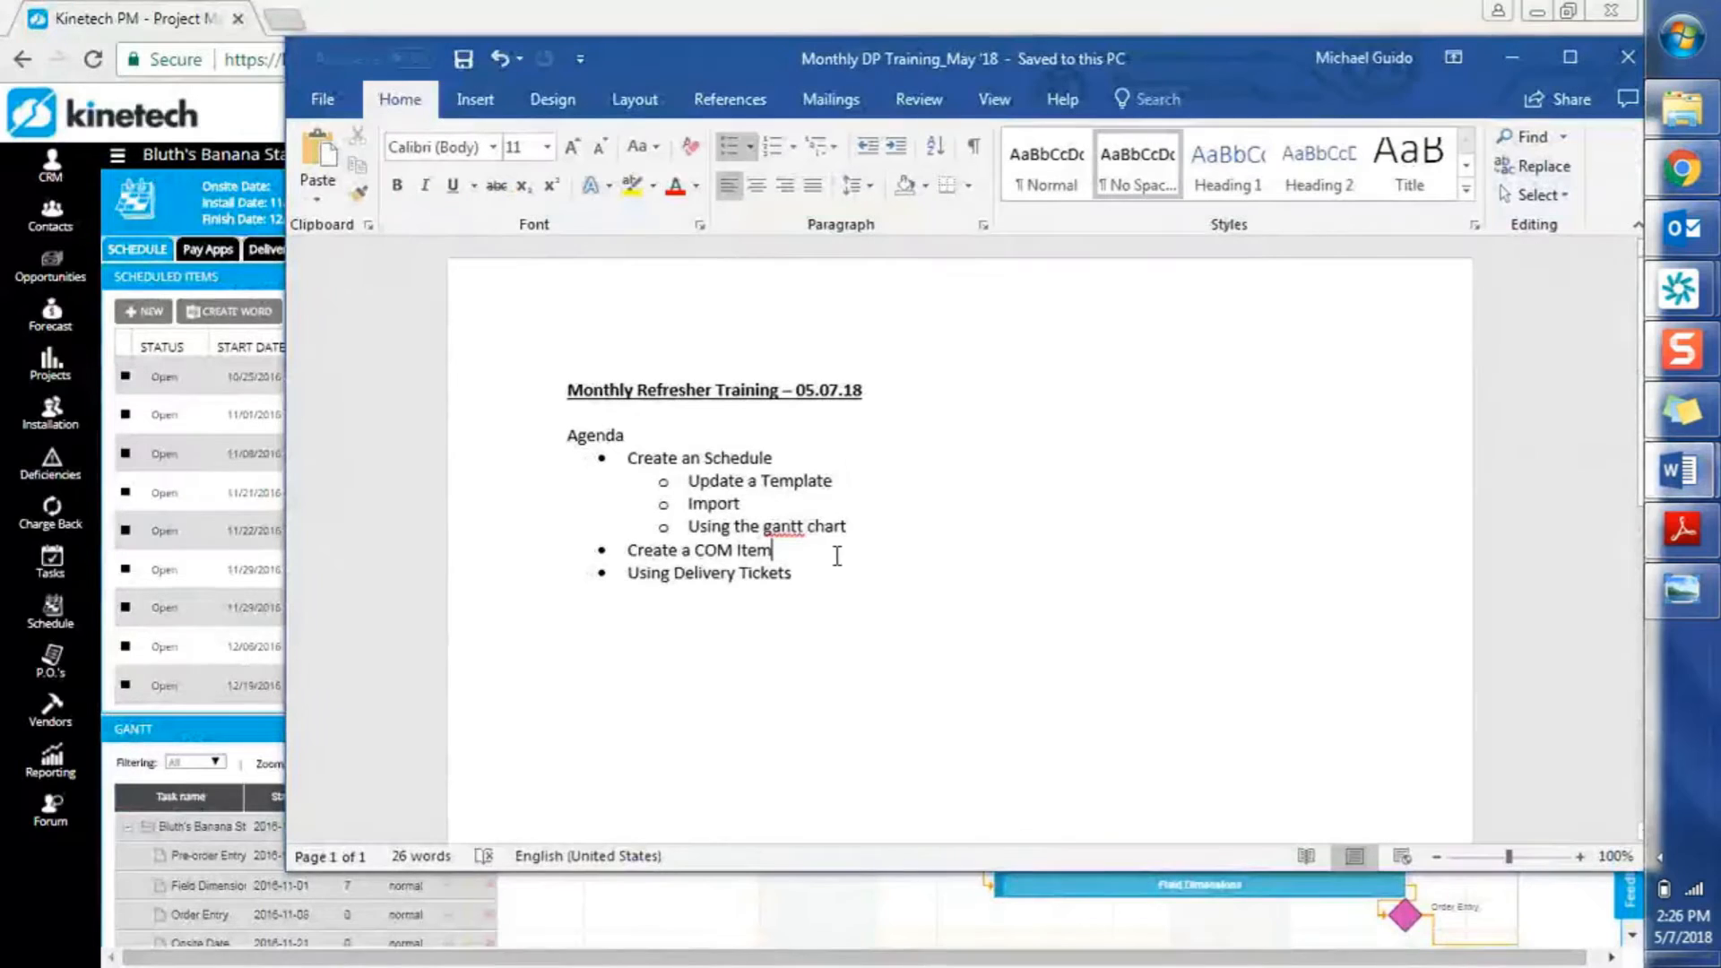
pyautogui.click(206, 462)
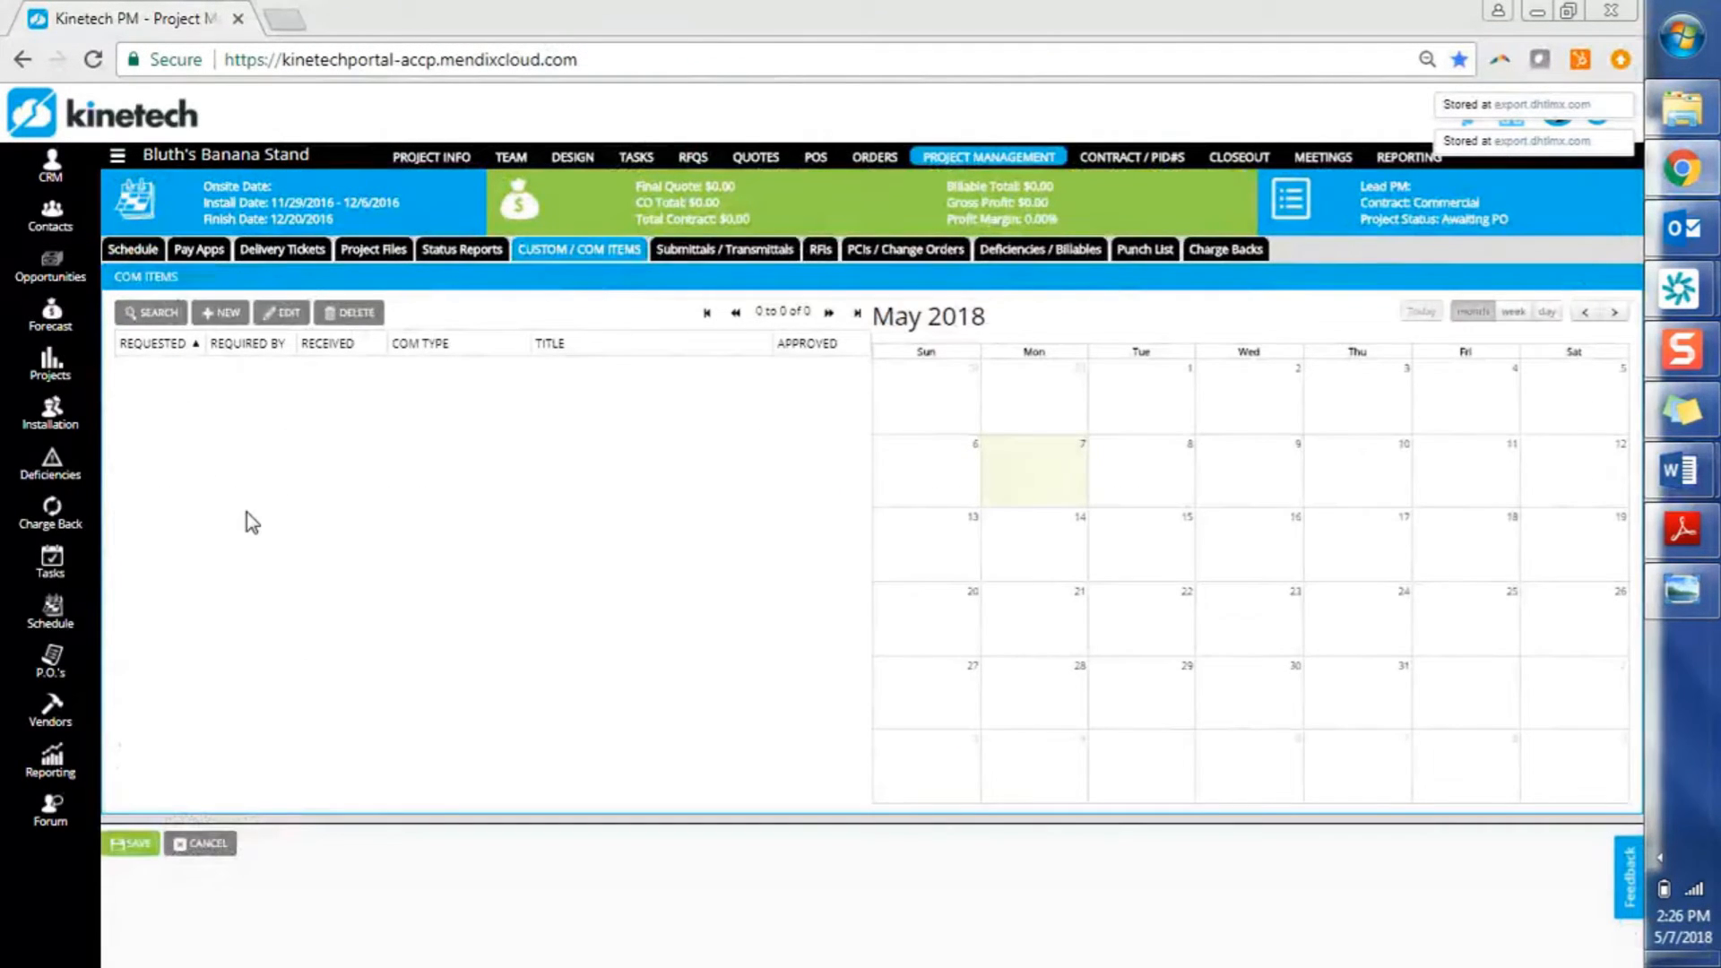
# Create a new COM item from the COM Items panel, opening a blank Edit COM Item form
pyautogui.click(227, 316)
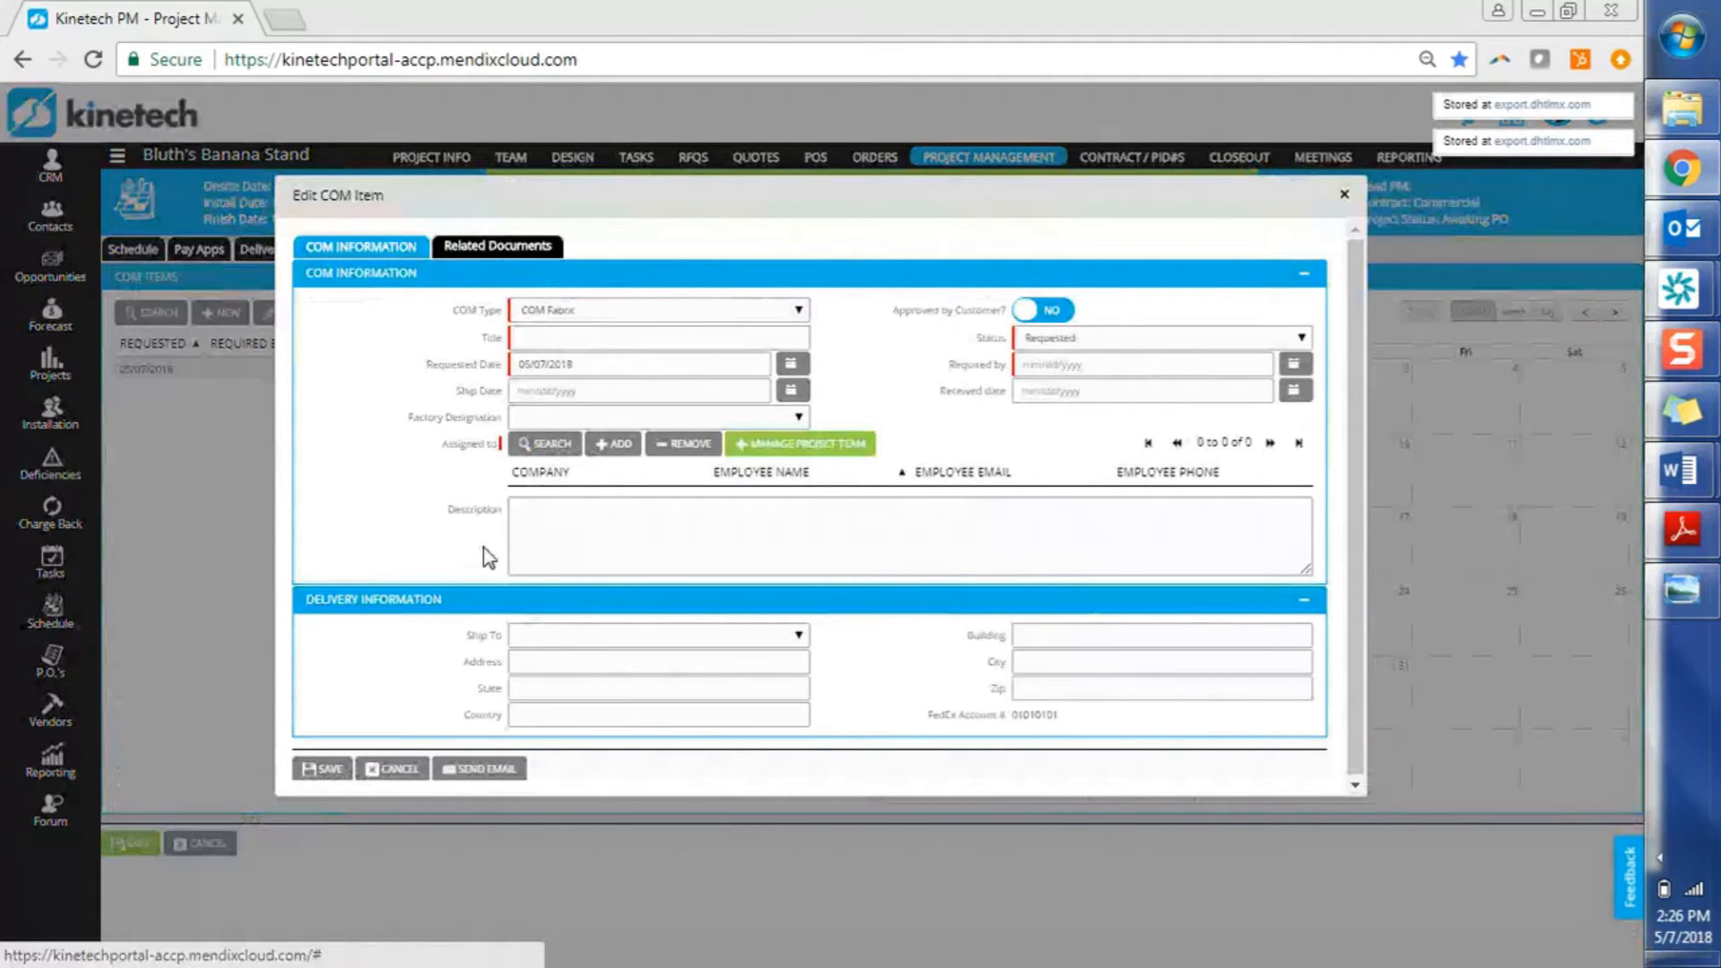
# Make the item type COM Doors / Hardware, titled 'COM Doors', required by 05/11/2018
pyautogui.doubleClick(798, 216)
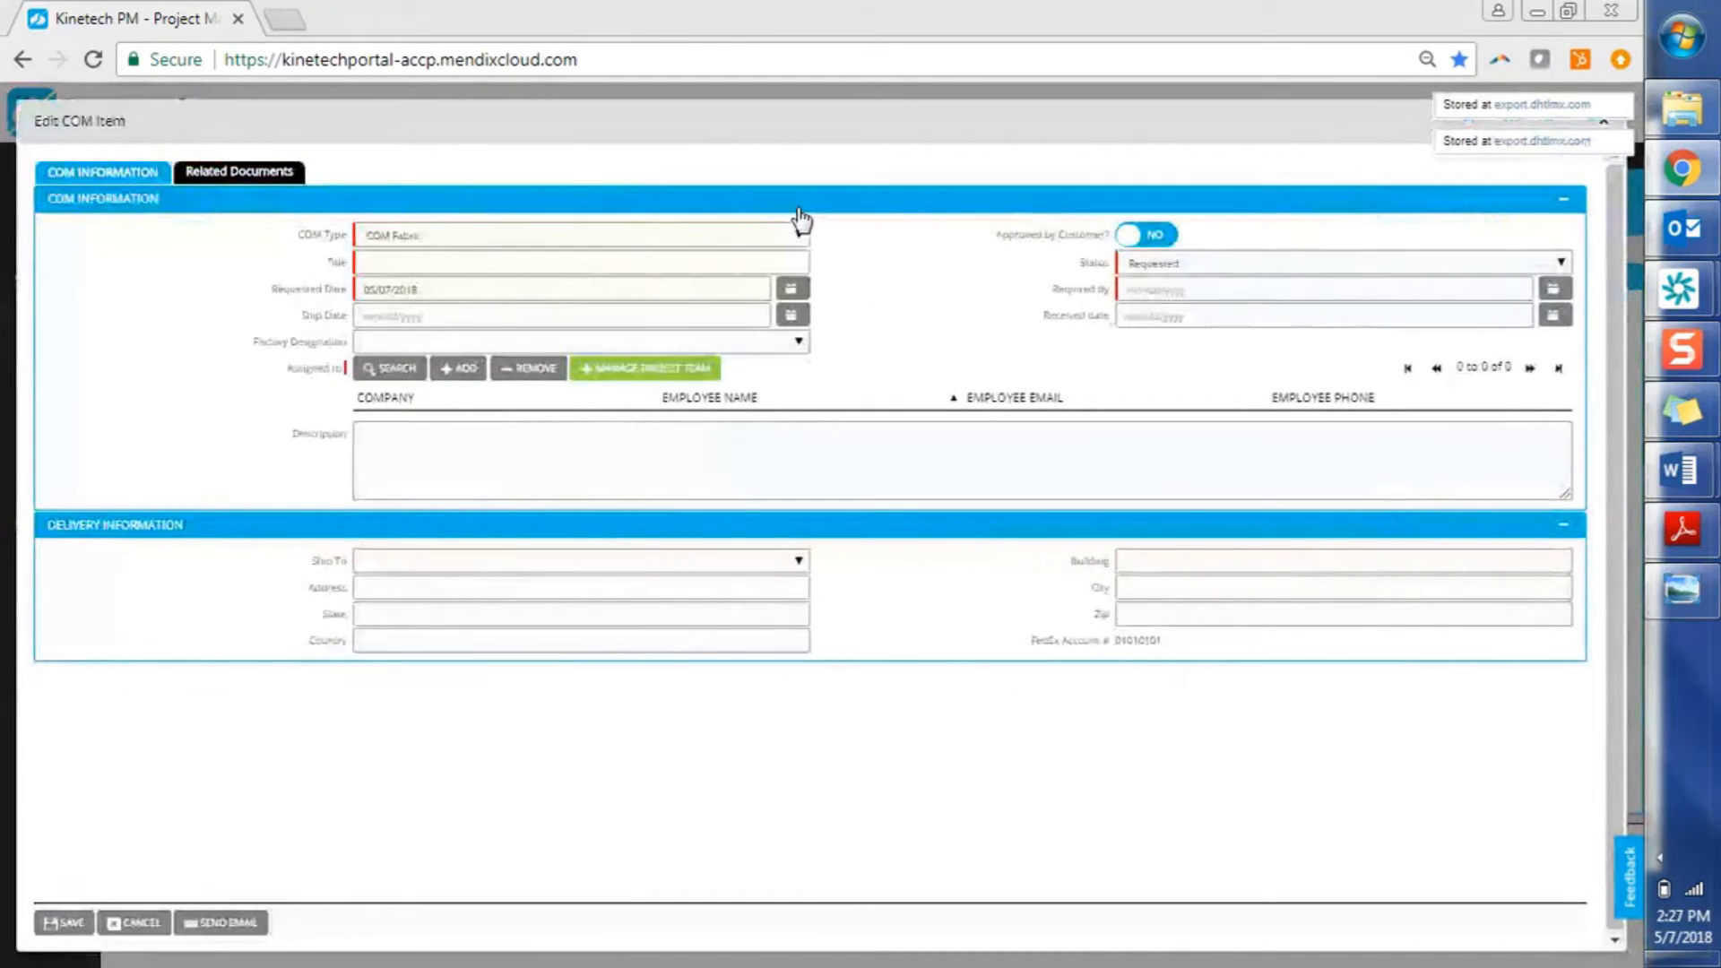
pyautogui.click(674, 239)
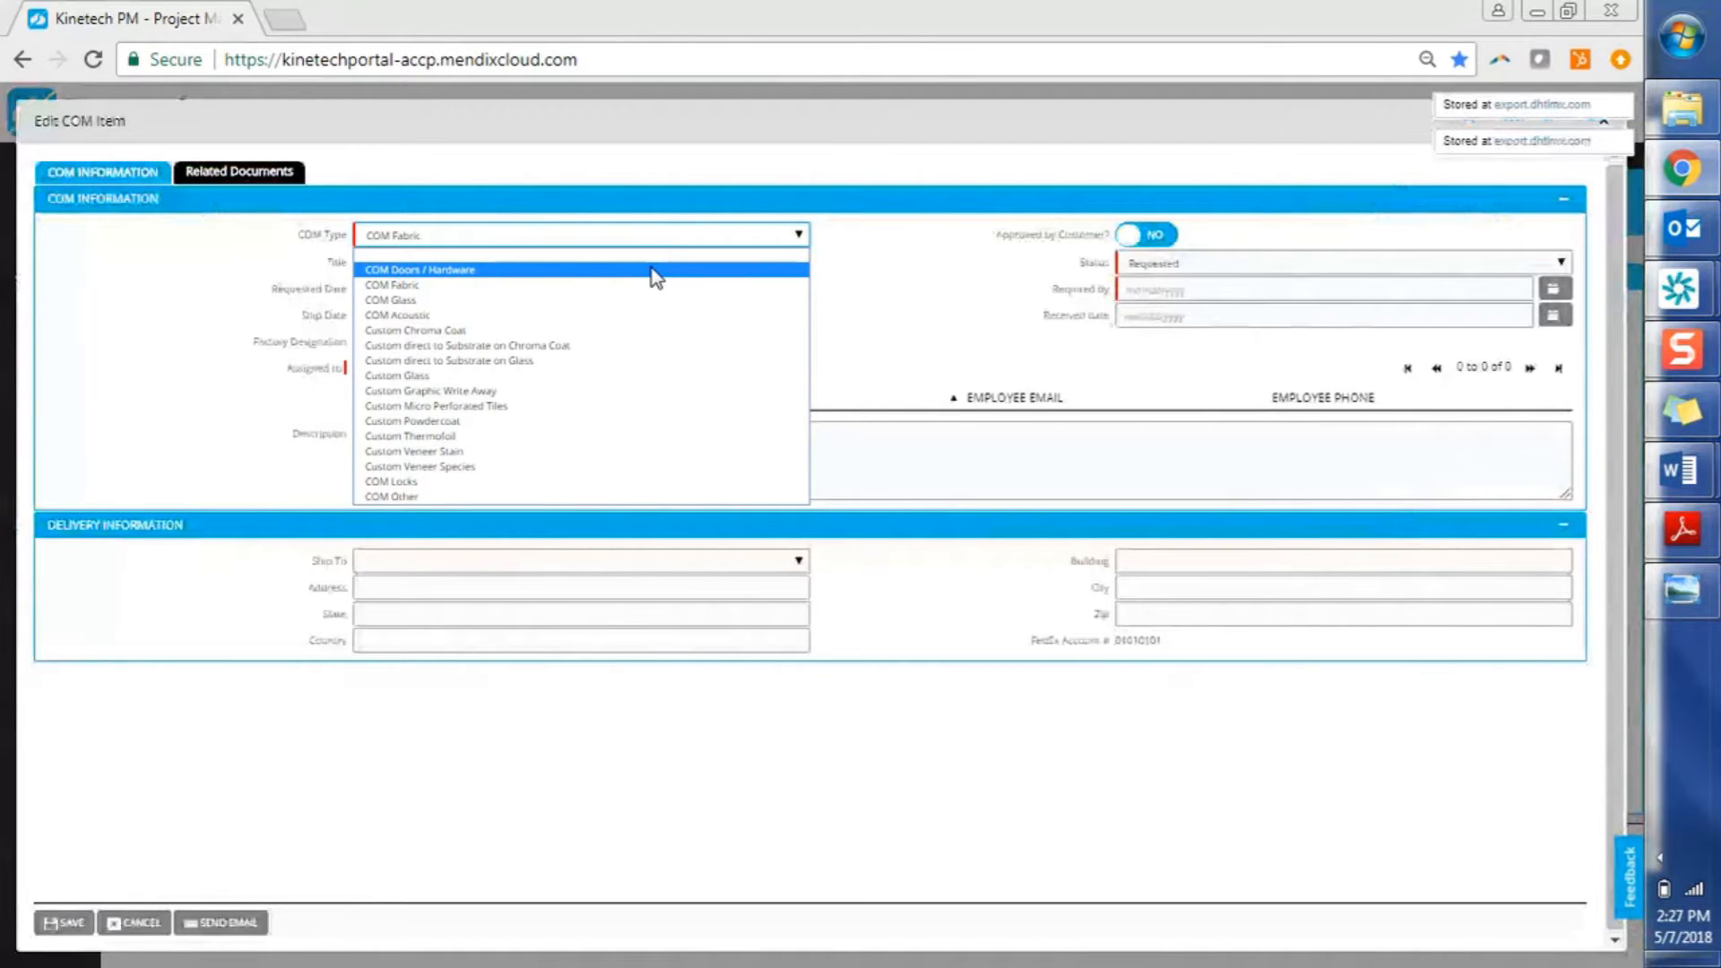
pyautogui.click(658, 272)
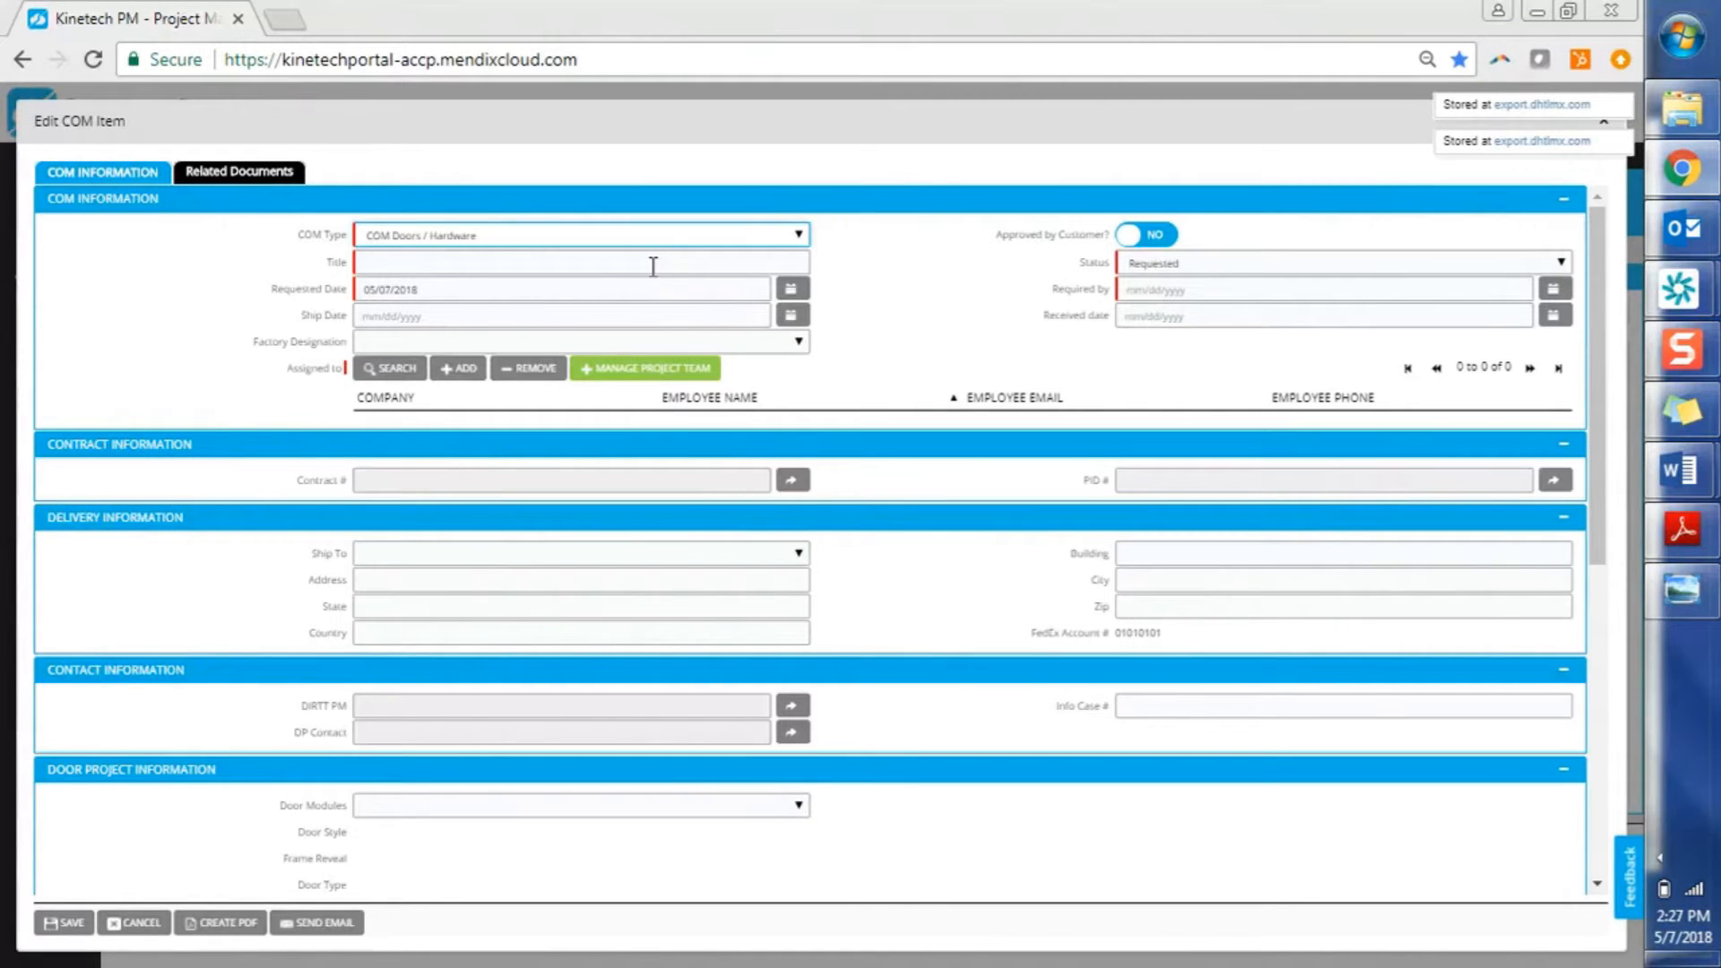
pyautogui.click(654, 266)
pyautogui.write('COM')
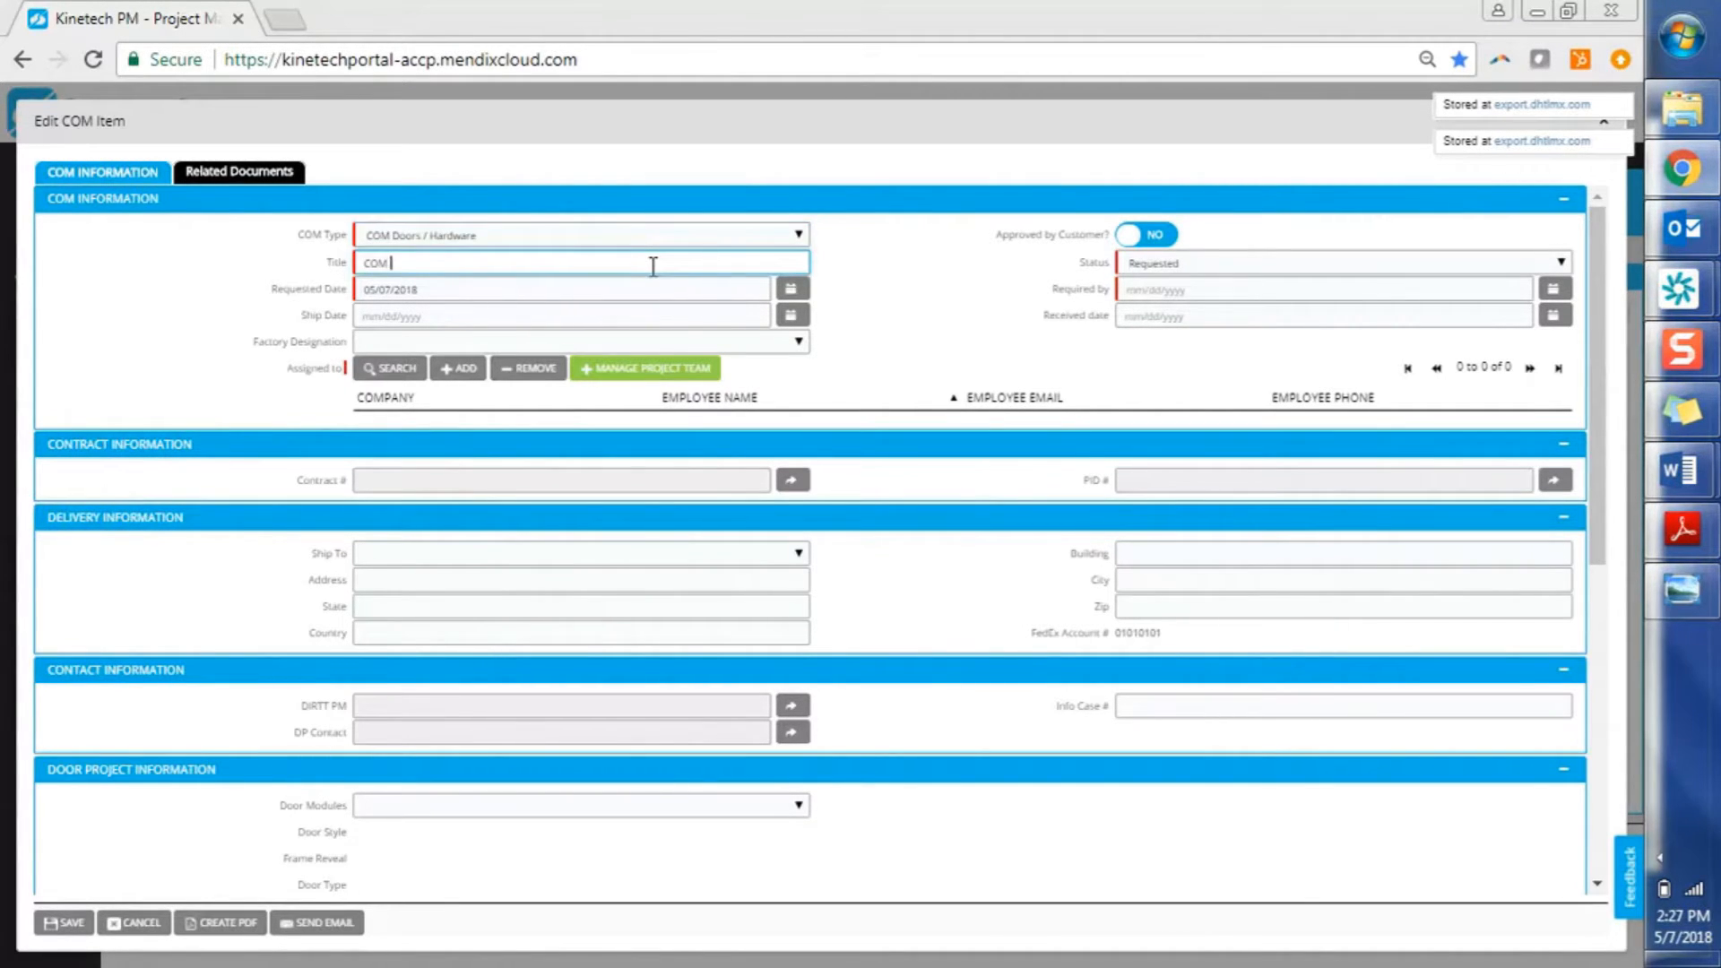
pyautogui.write(' Doors')
pyautogui.click(1553, 289)
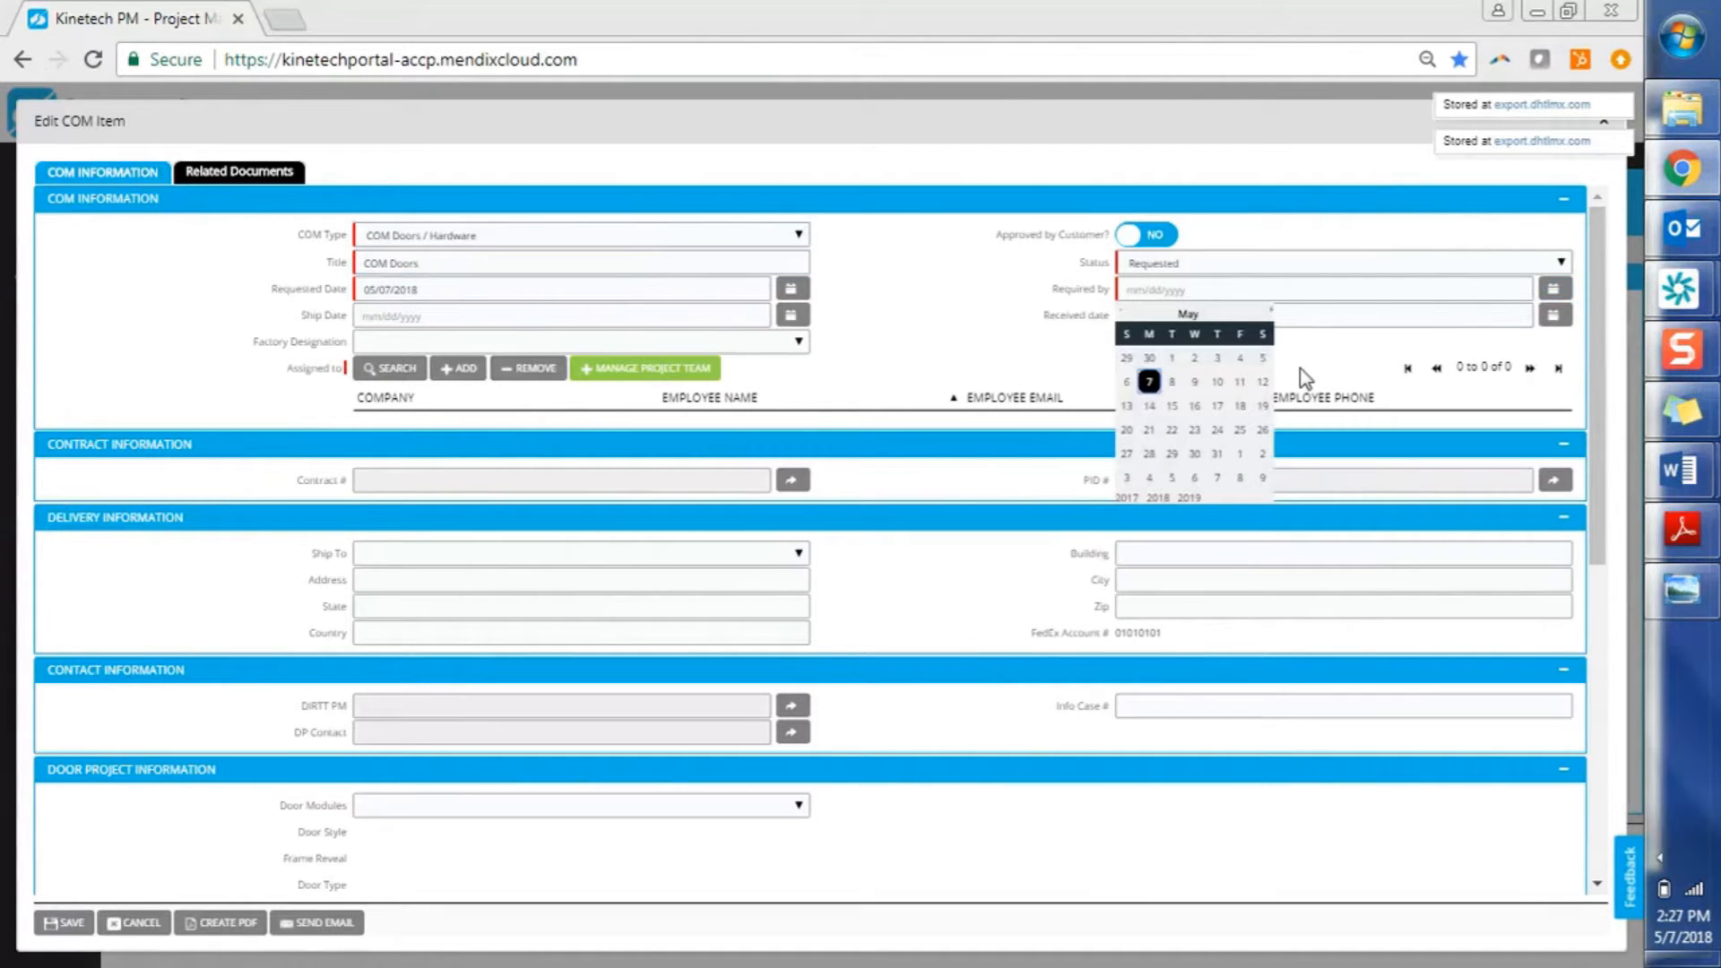
pyautogui.click(1240, 381)
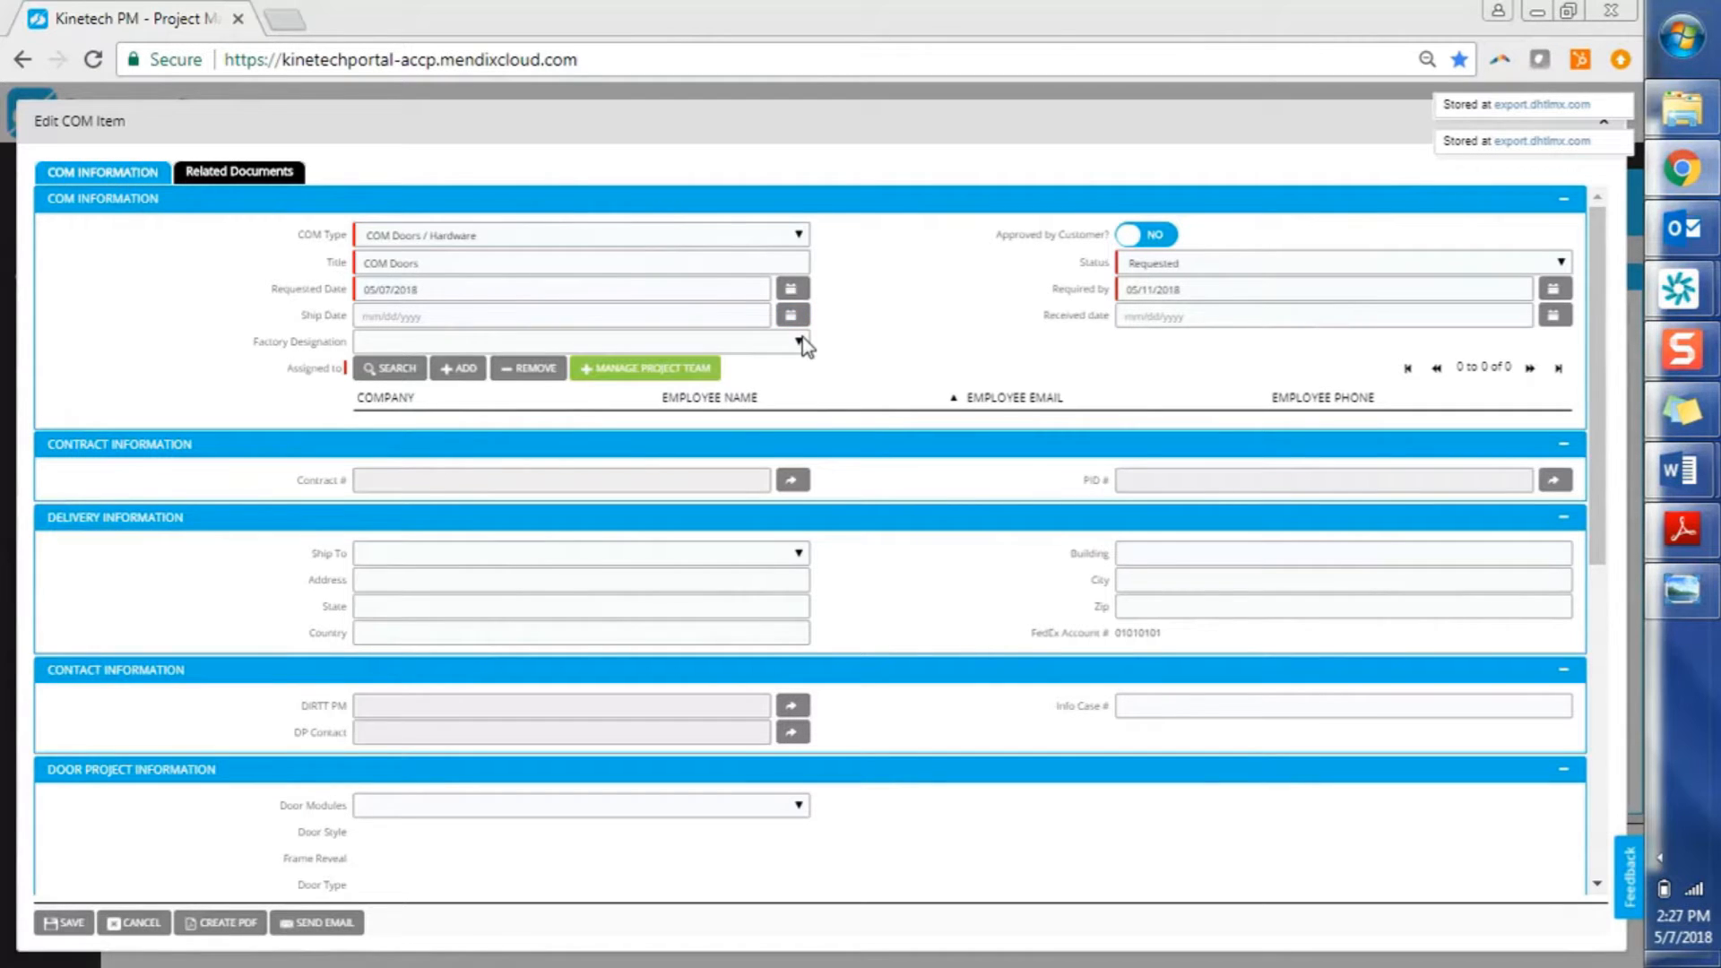
# Assign one DIRTT and one CEI Hawaii team member to the COM item
pyautogui.click(465, 373)
pyautogui.click(481, 314)
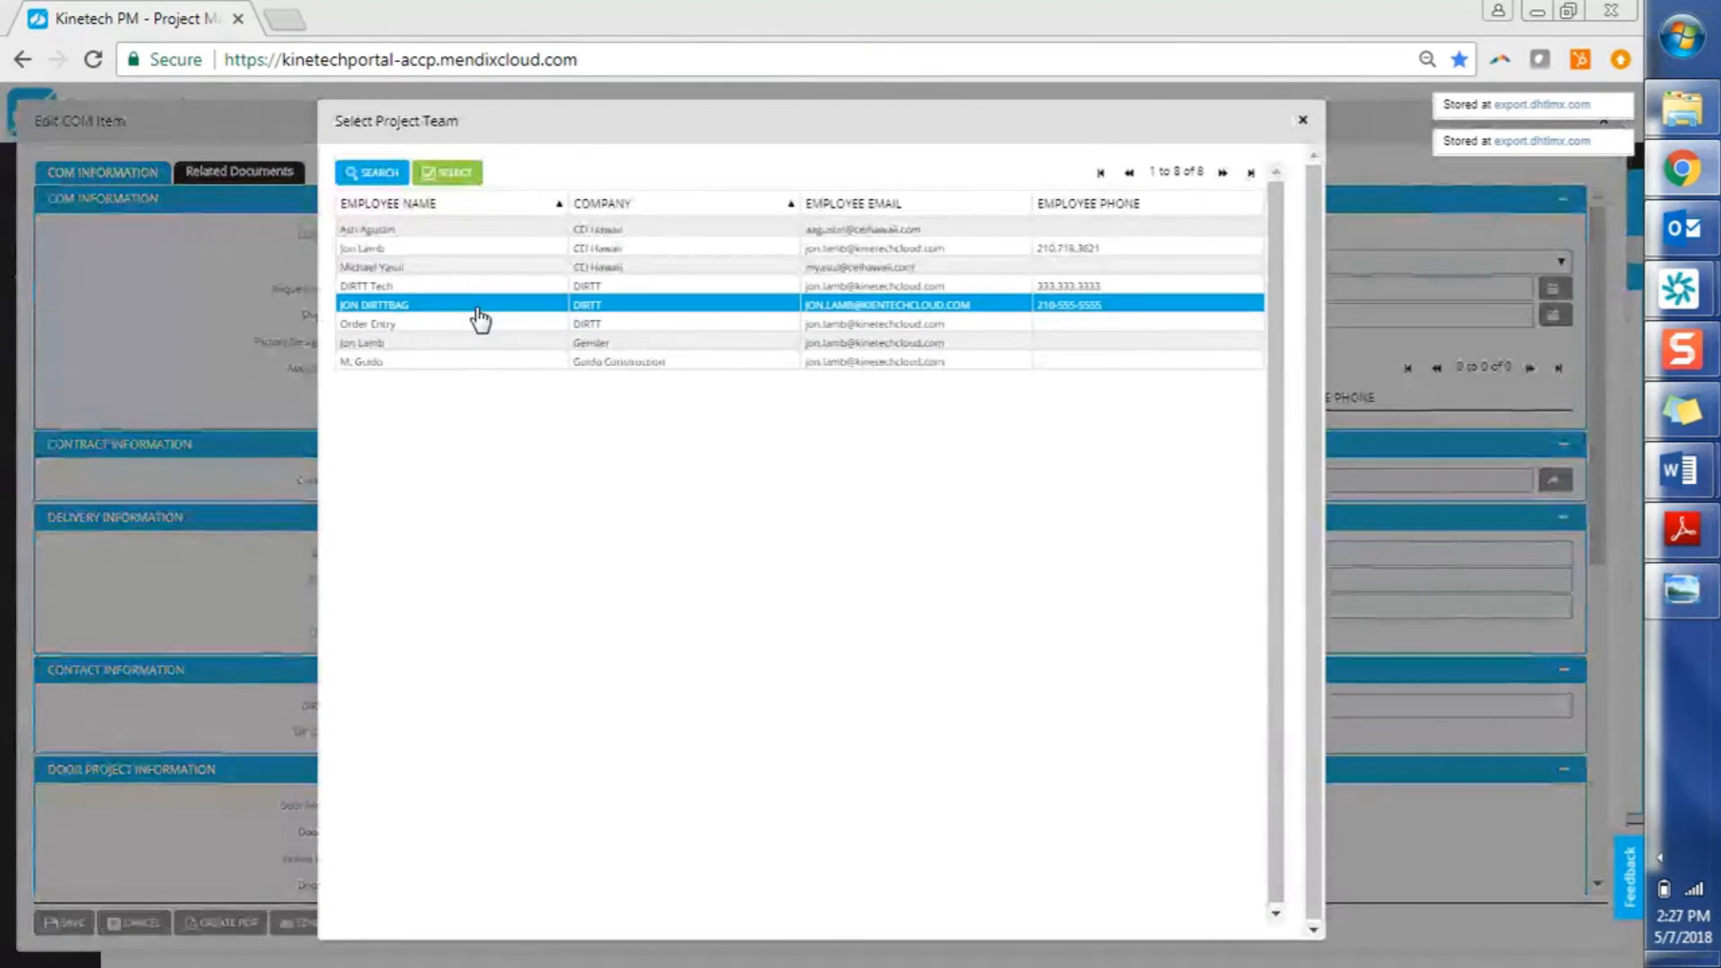
pyautogui.doubleClick(481, 315)
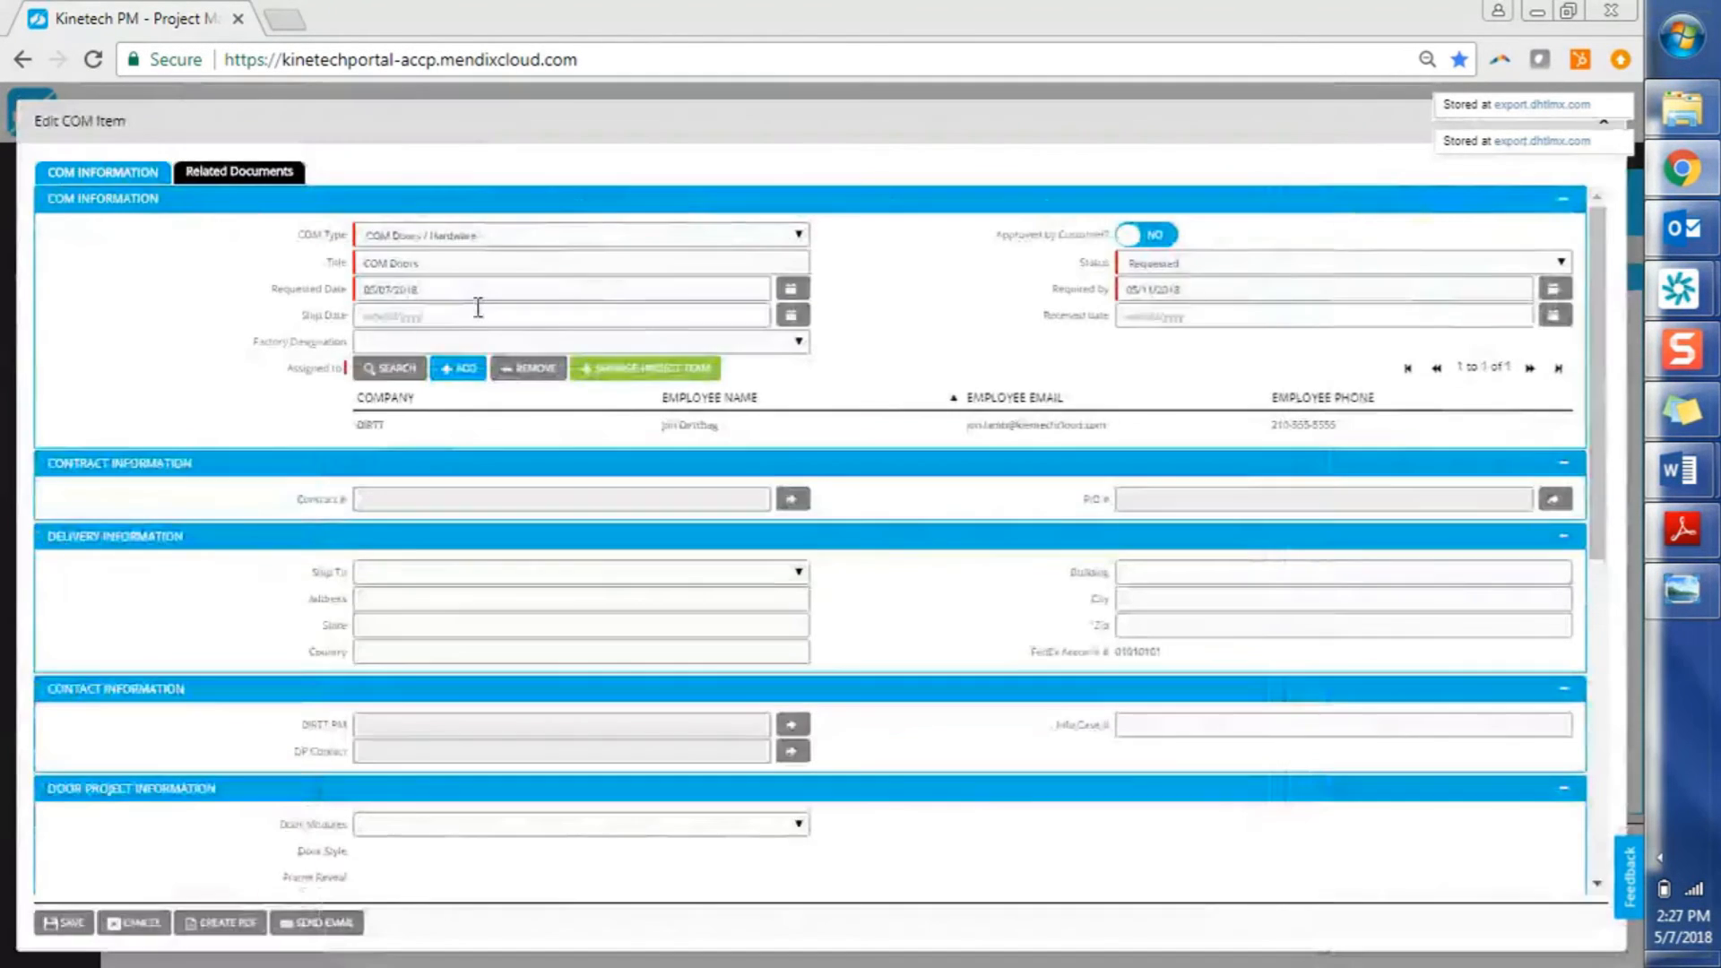
pyautogui.click(465, 372)
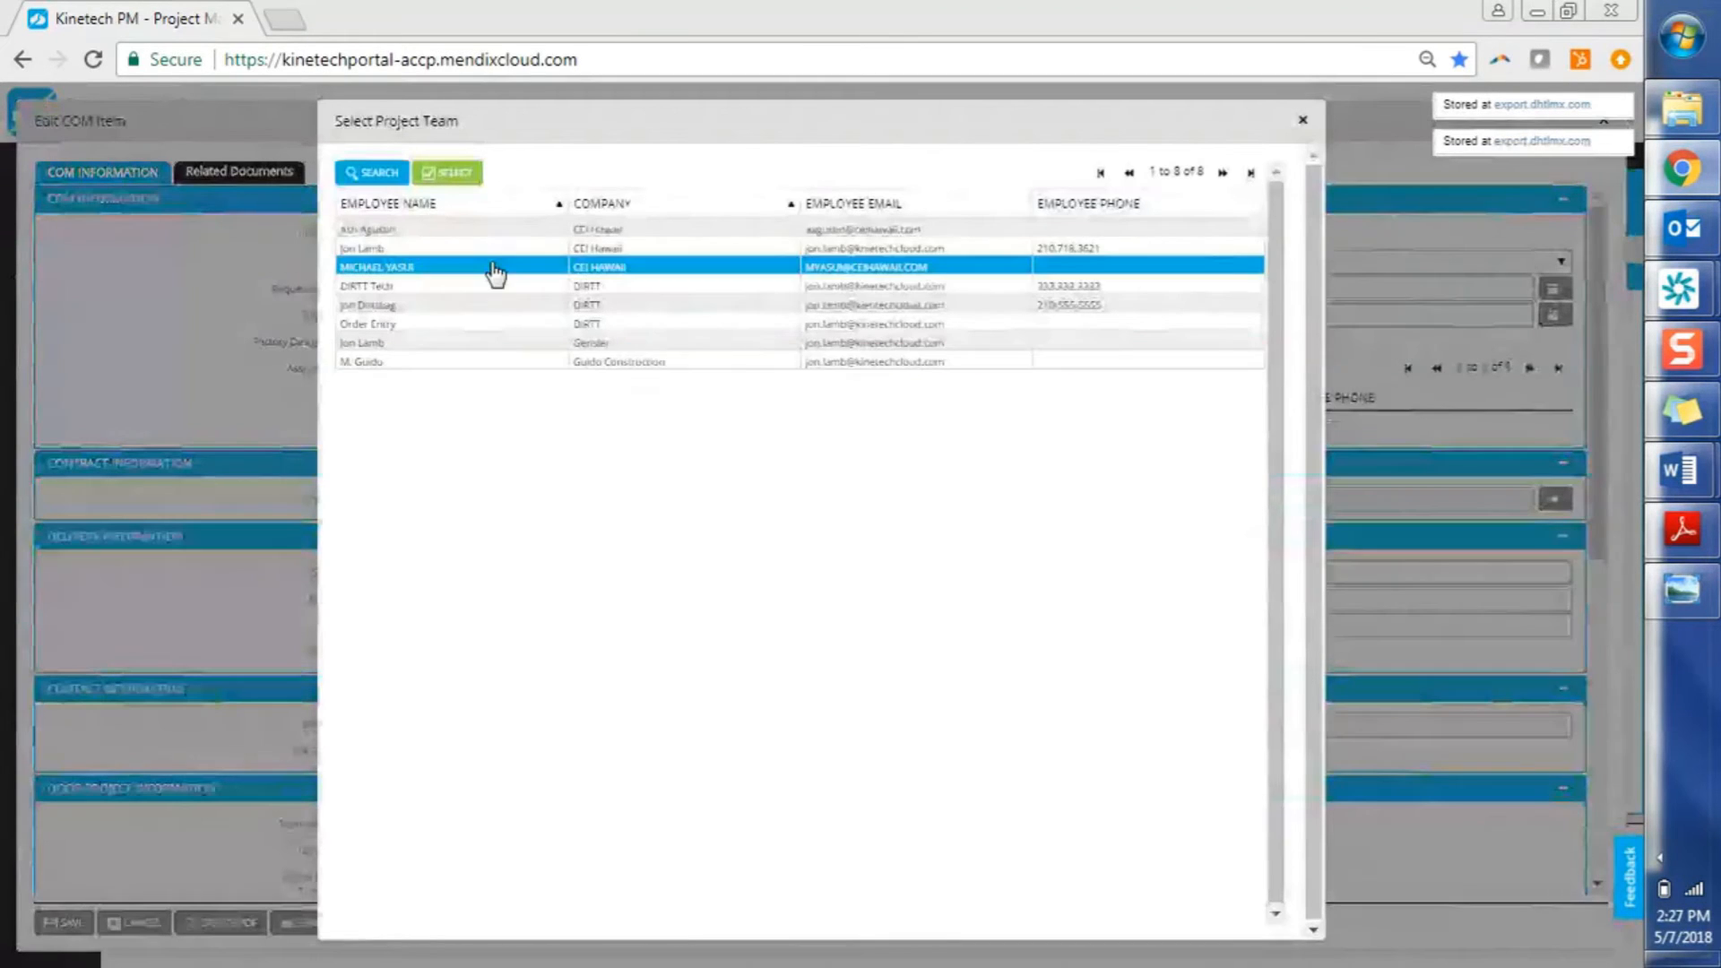
pyautogui.doubleClick(498, 251)
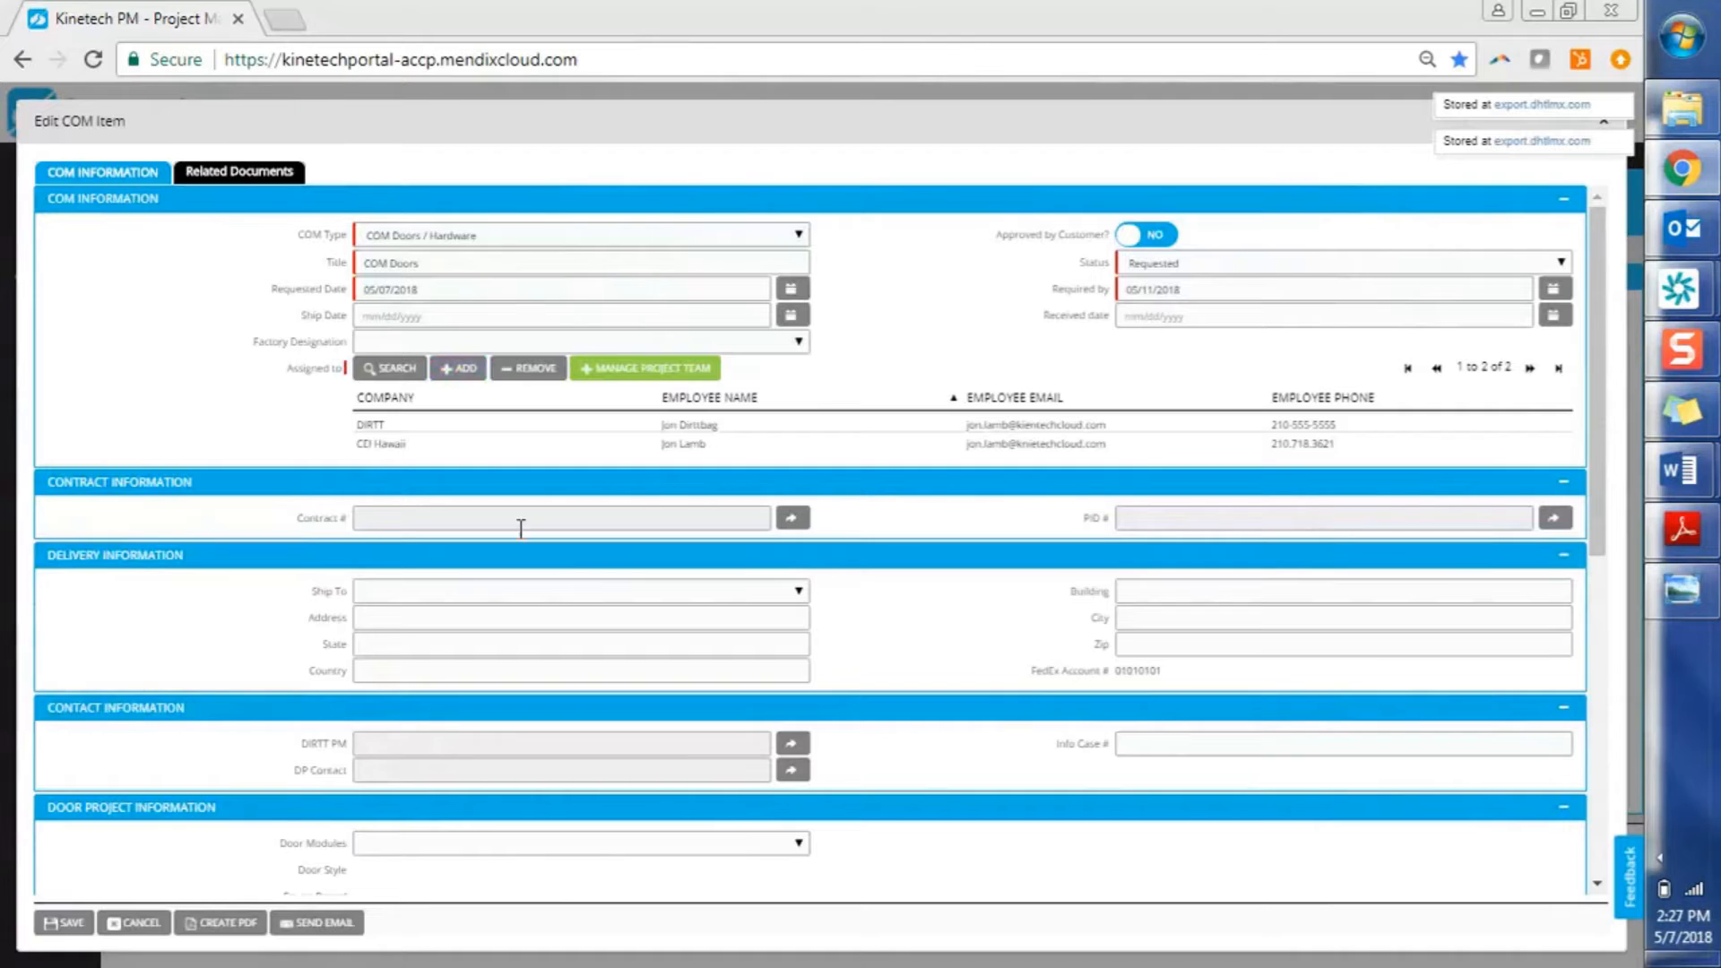
pyautogui.moveTo(1598, 507); pyautogui.dragTo(1599, 623)
pyautogui.click(749, 351)
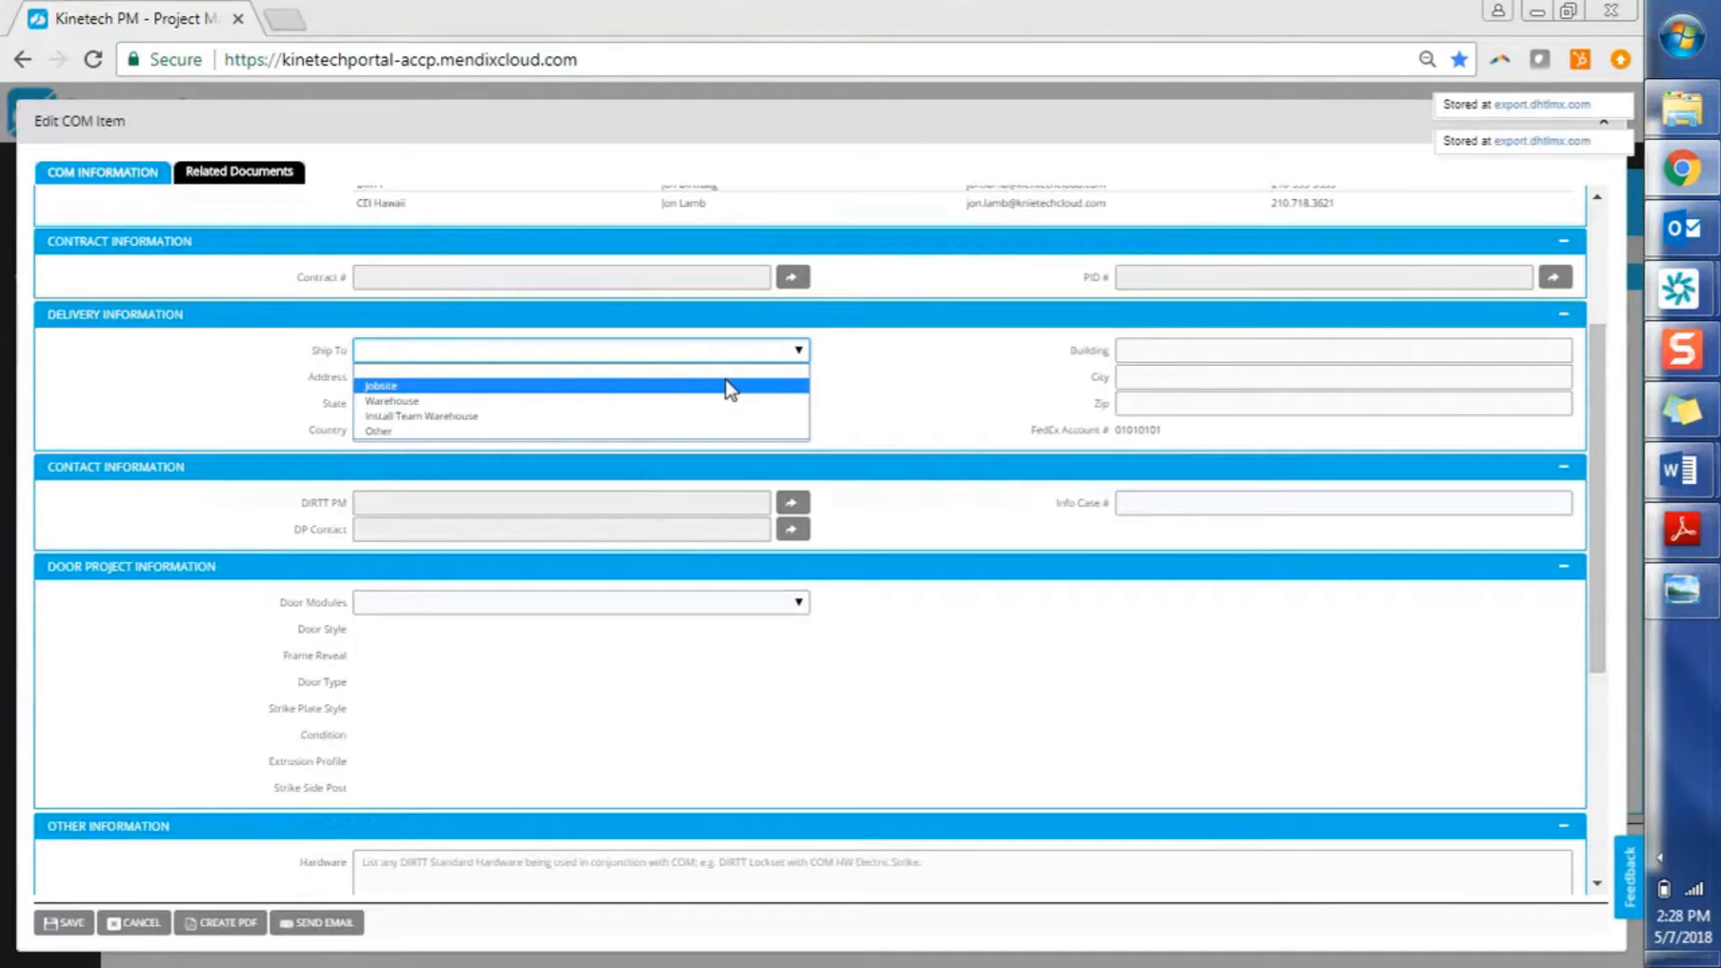
# Ship the item to the Jobsite address and make the DIRTT team member the DIRTT PM
pyautogui.click(728, 388)
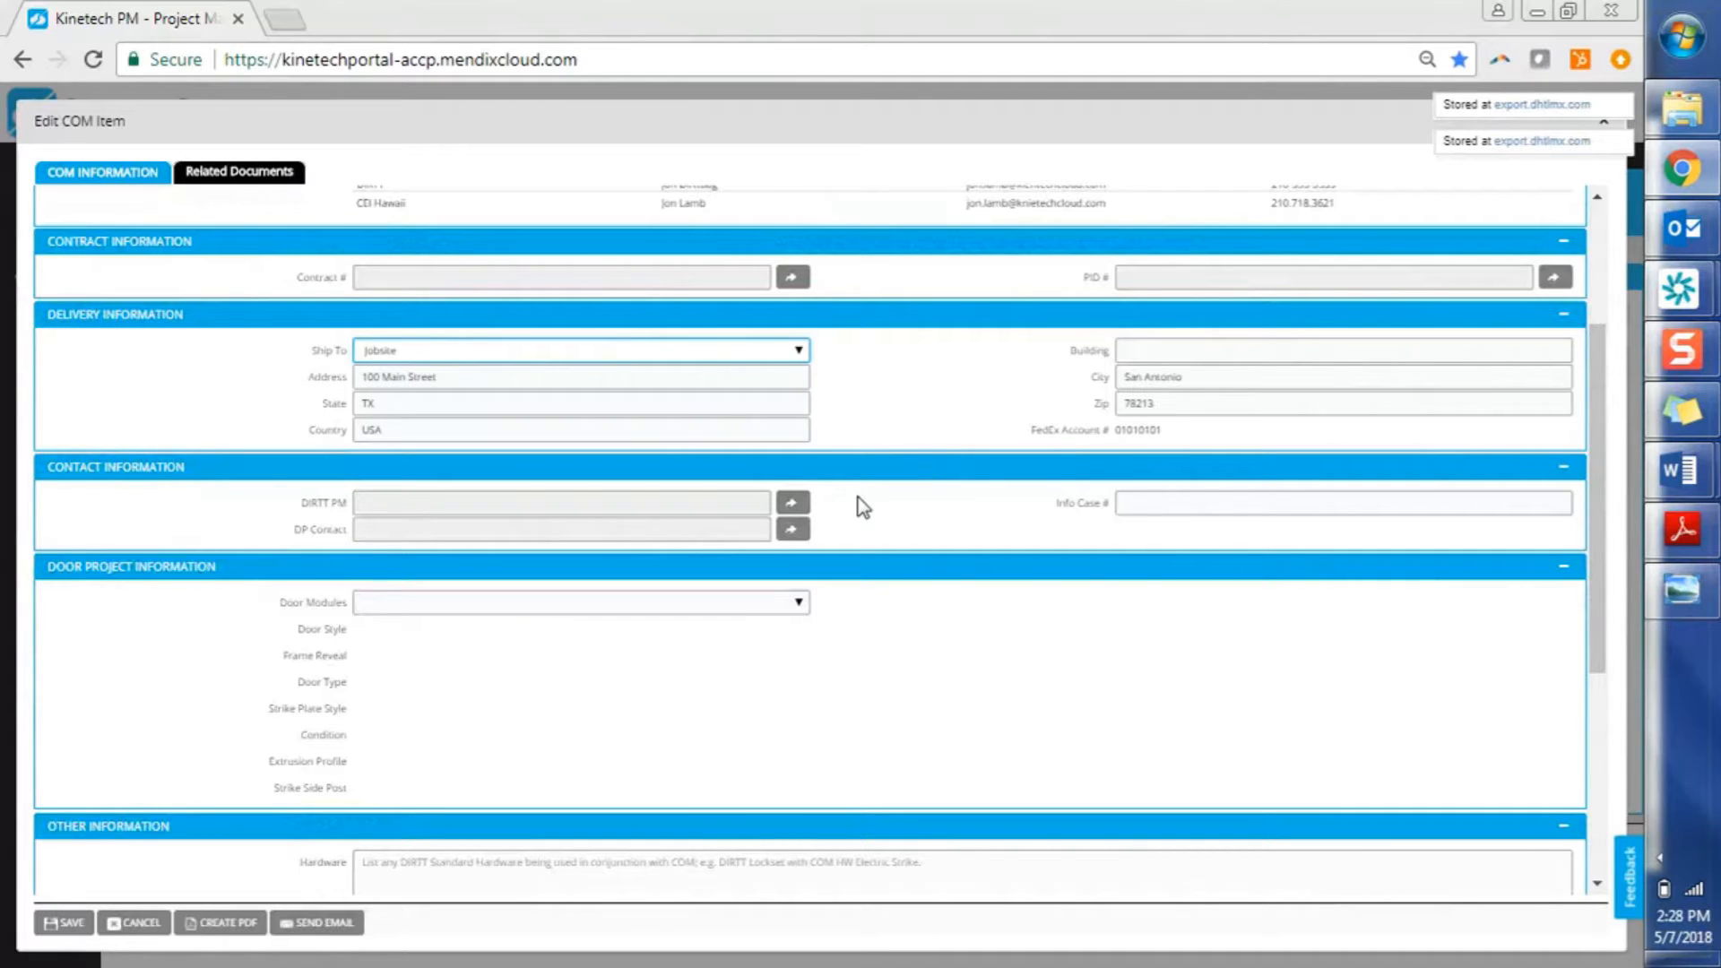
pyautogui.click(793, 505)
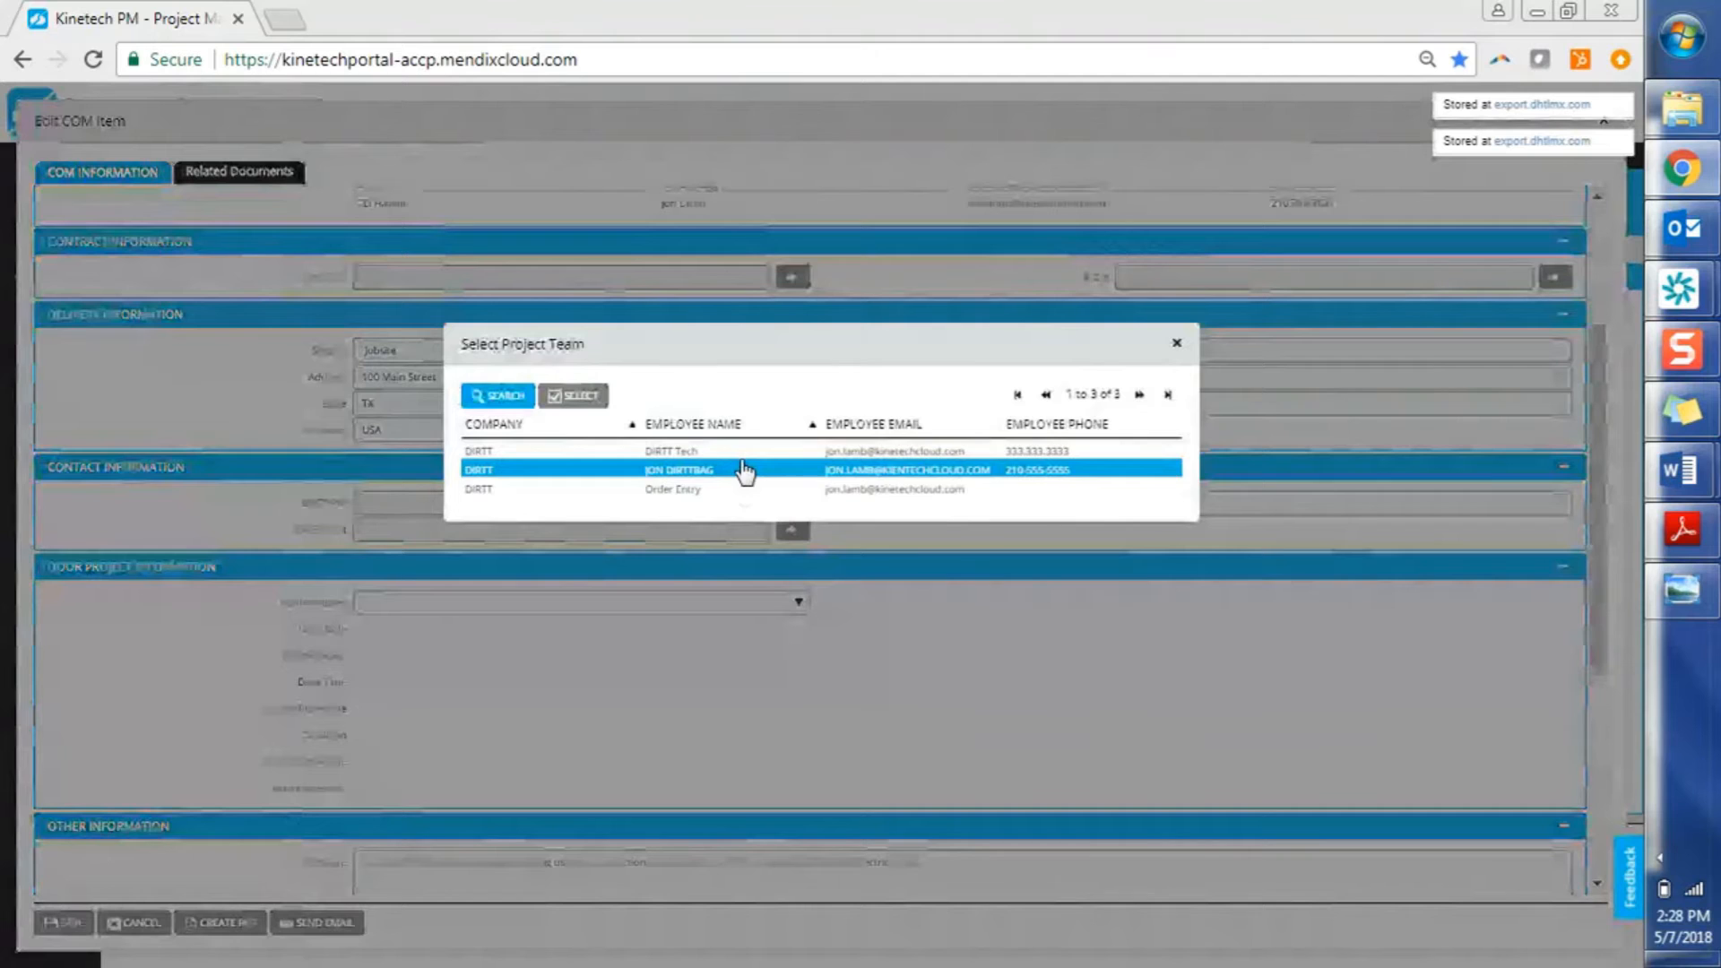
pyautogui.doubleClick(737, 474)
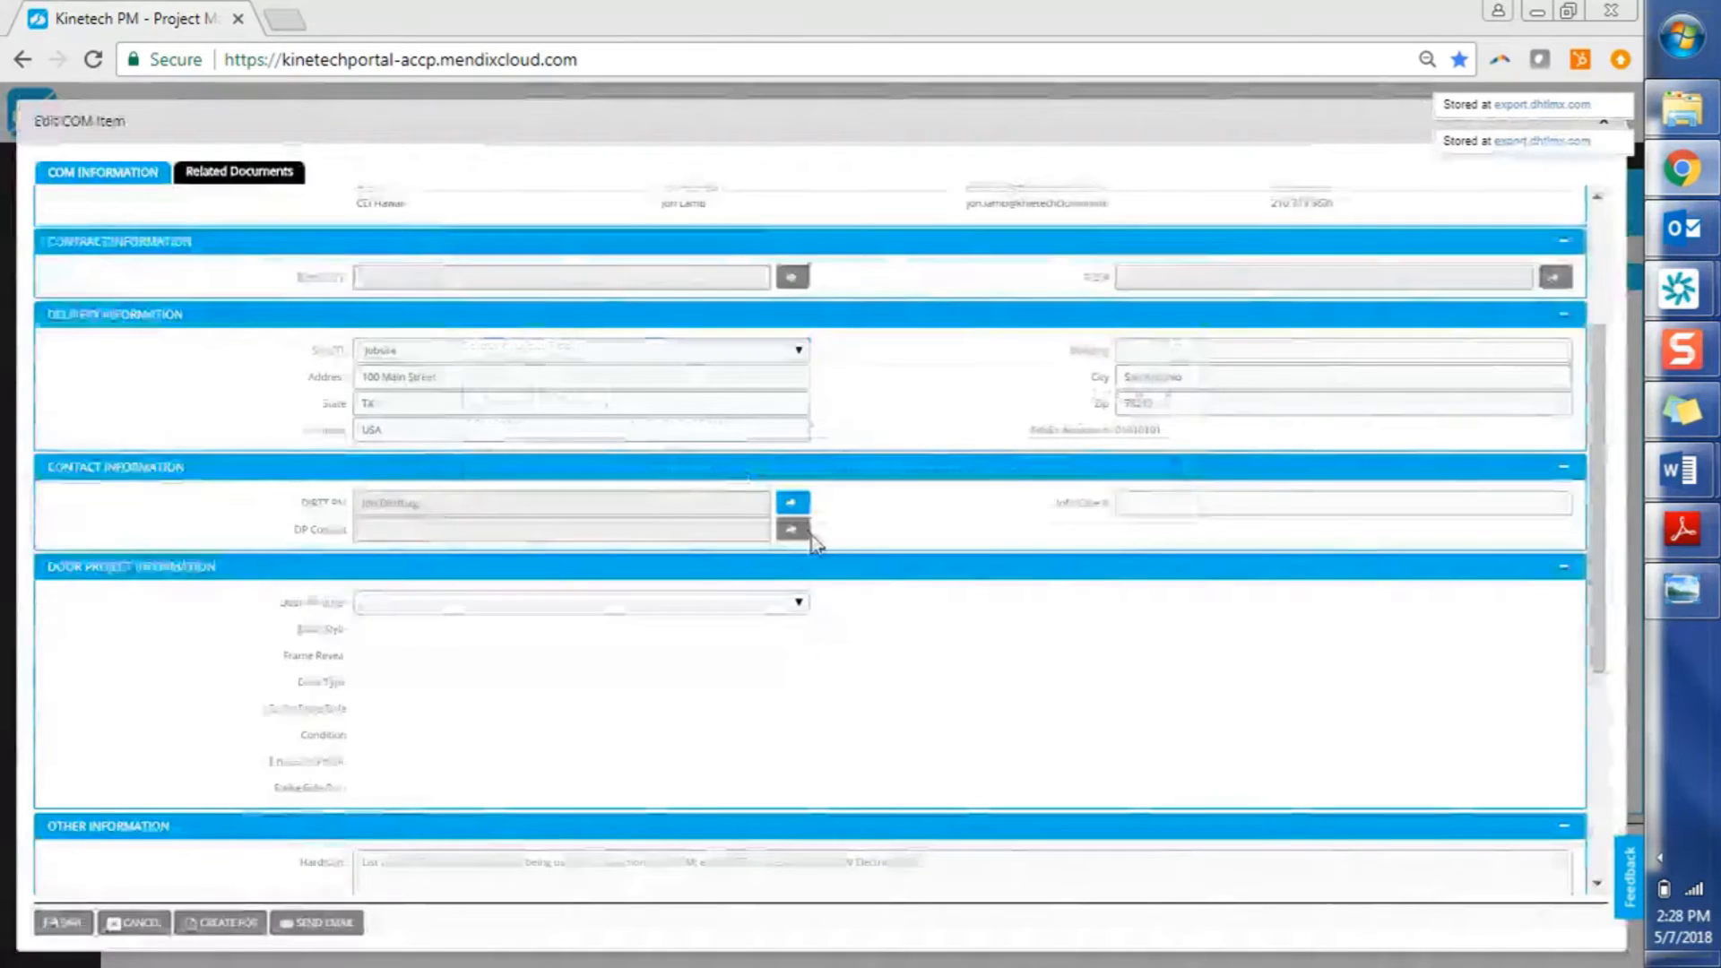
# Choose the item's DP contact from the project team picker
pyautogui.click(793, 531)
pyautogui.click(731, 419)
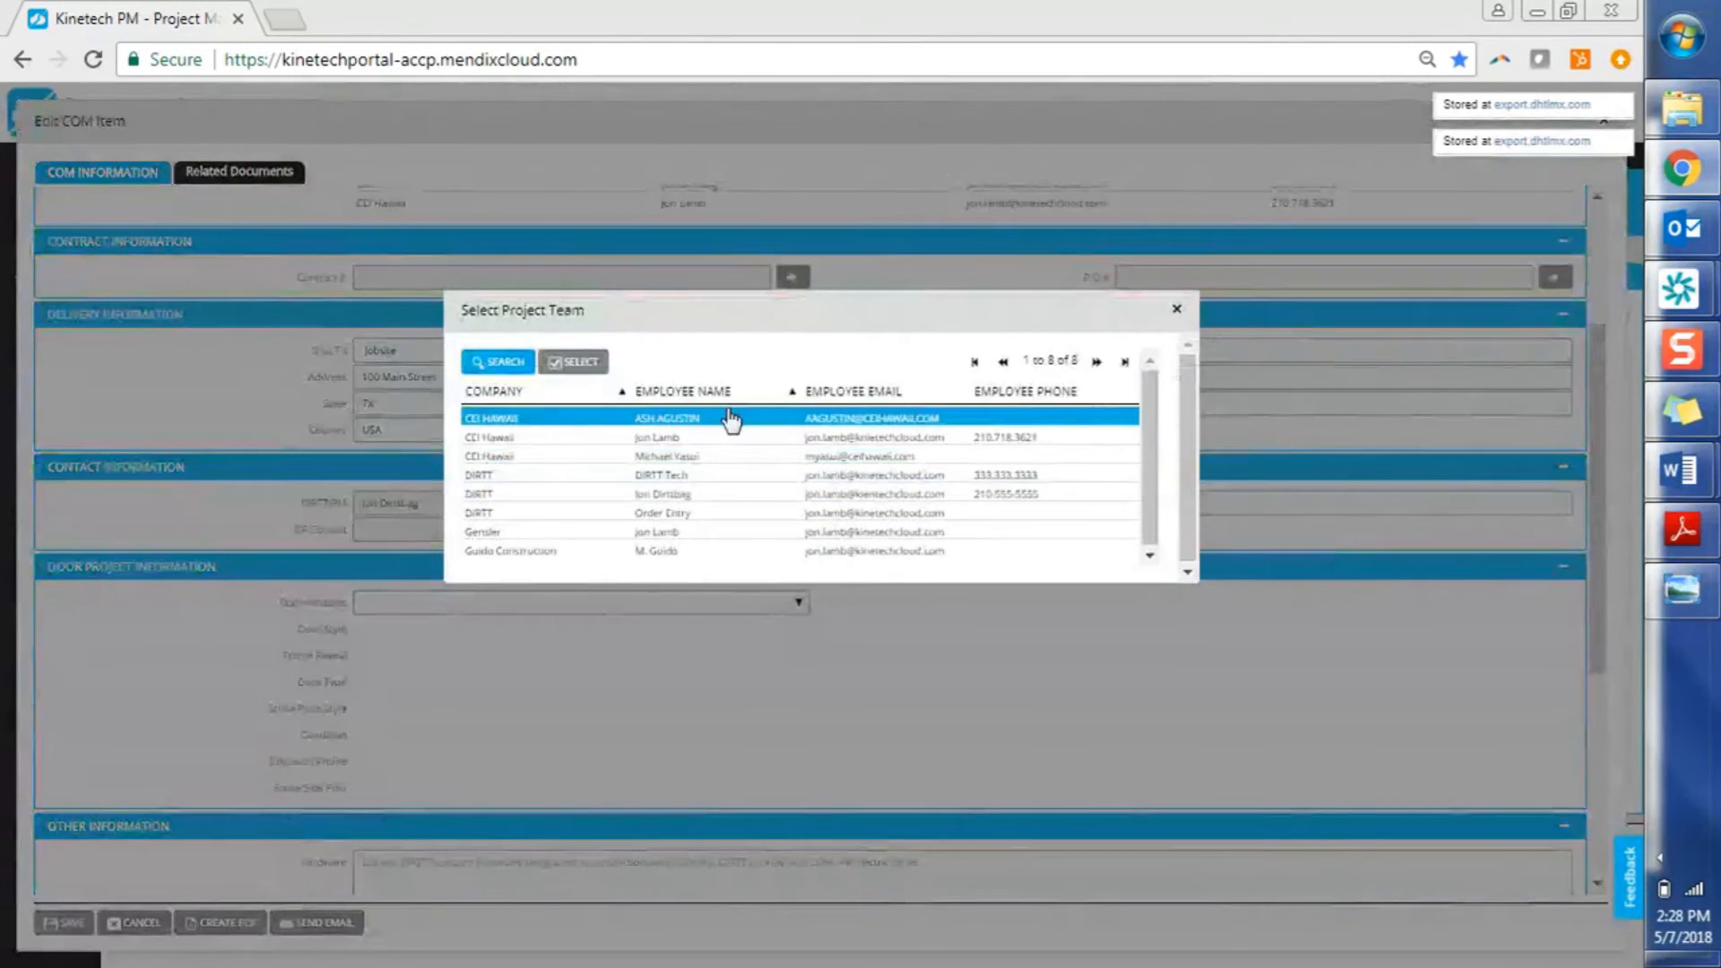
pyautogui.click(726, 475)
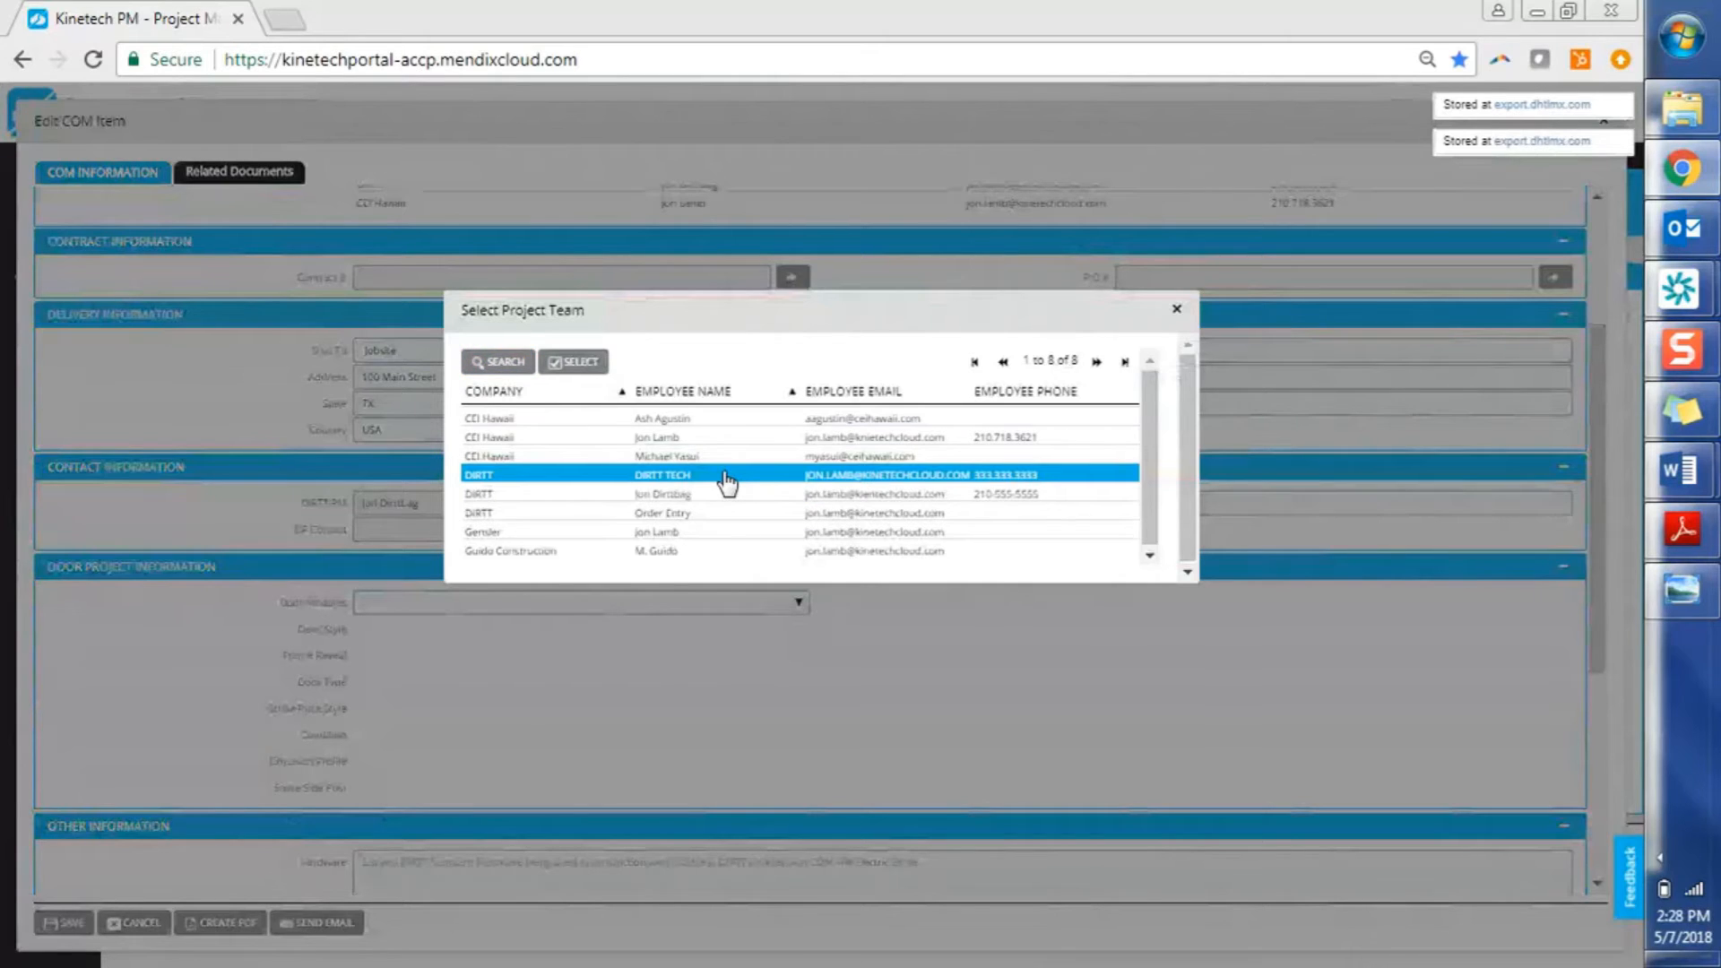
pyautogui.doubleClick(727, 484)
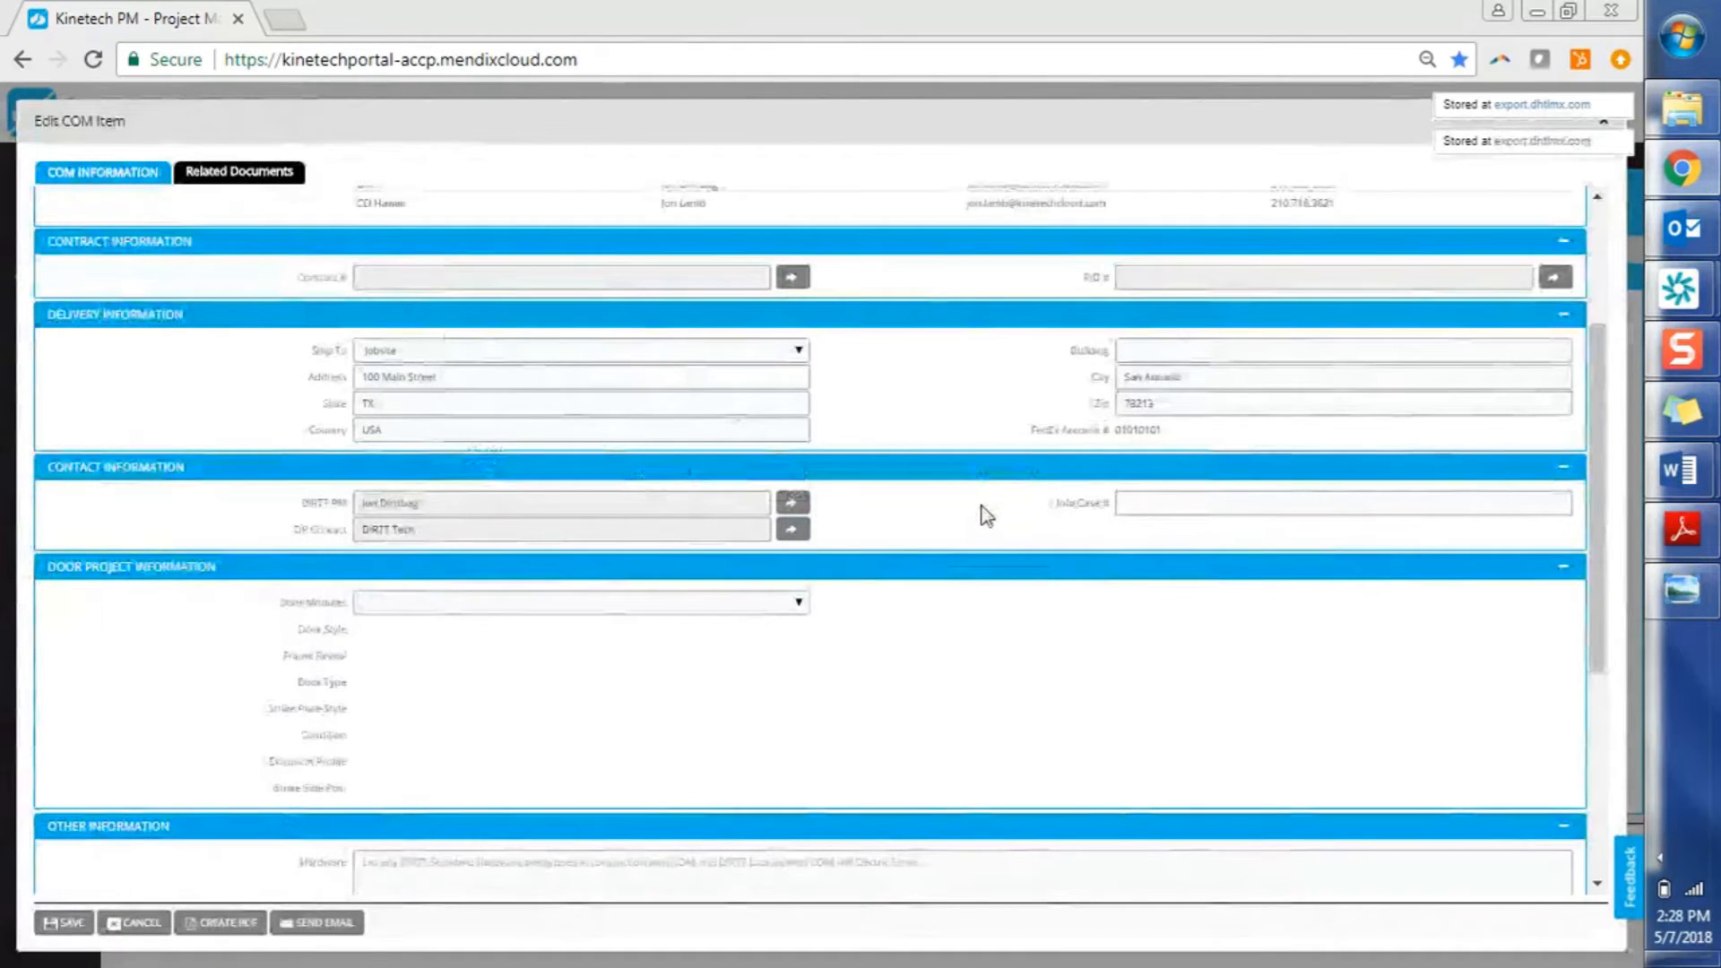
pyautogui.click(789, 531)
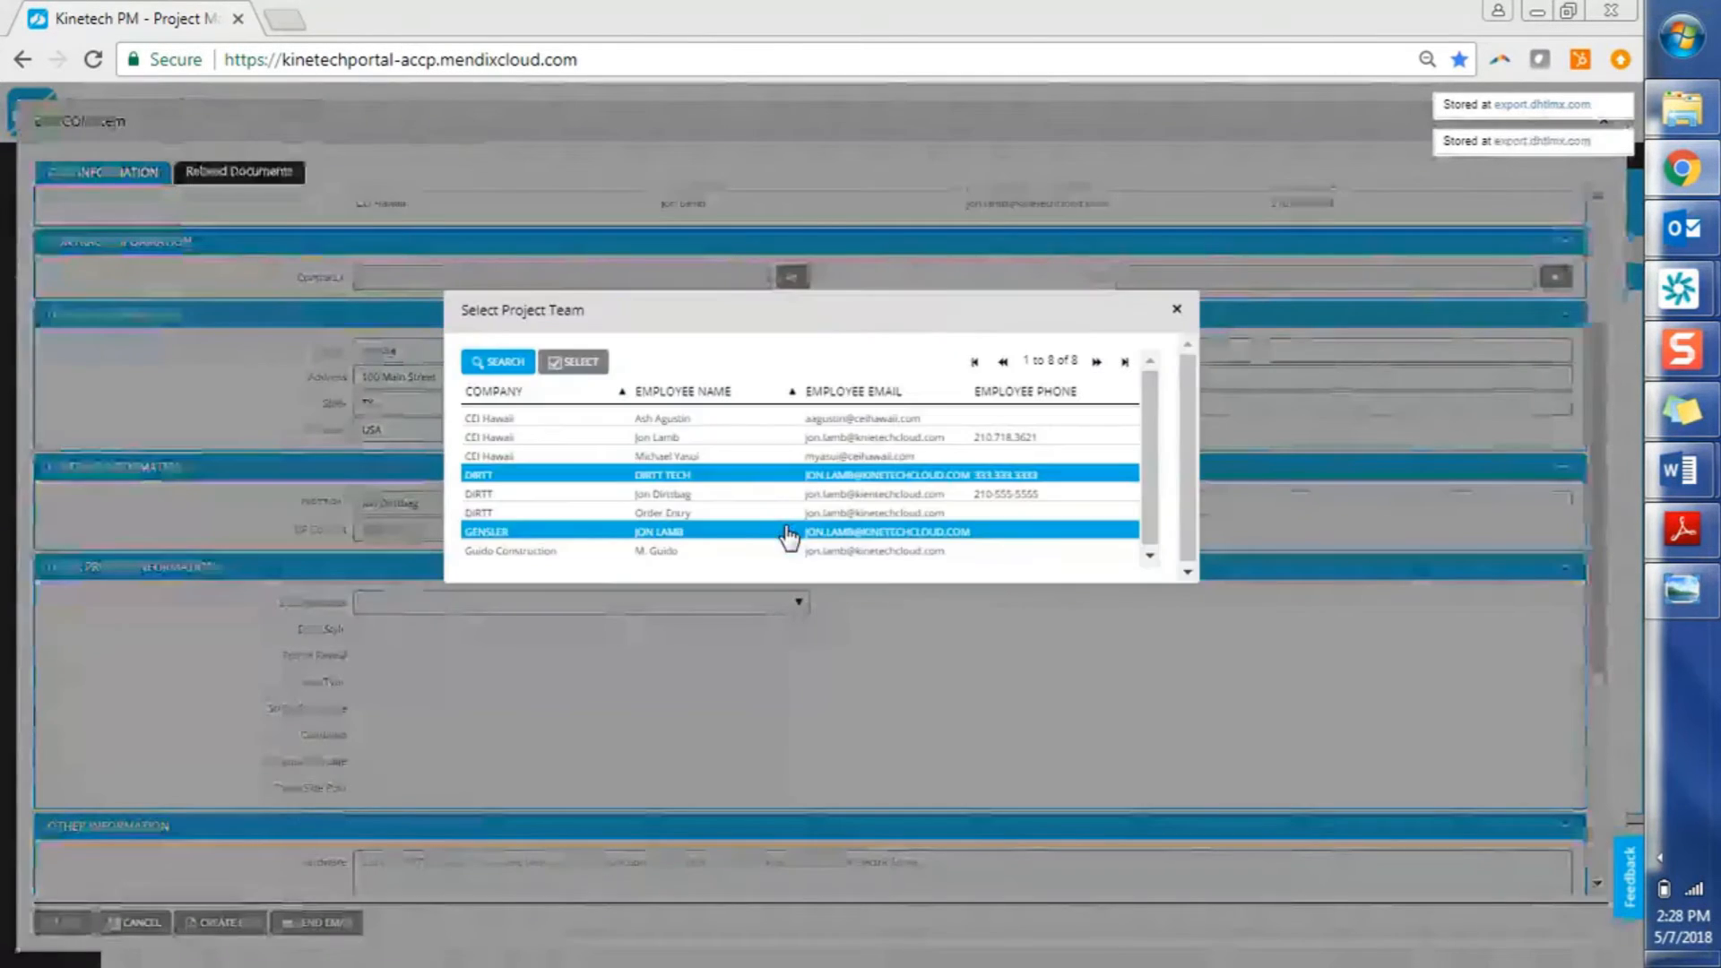
pyautogui.doubleClick(723, 438)
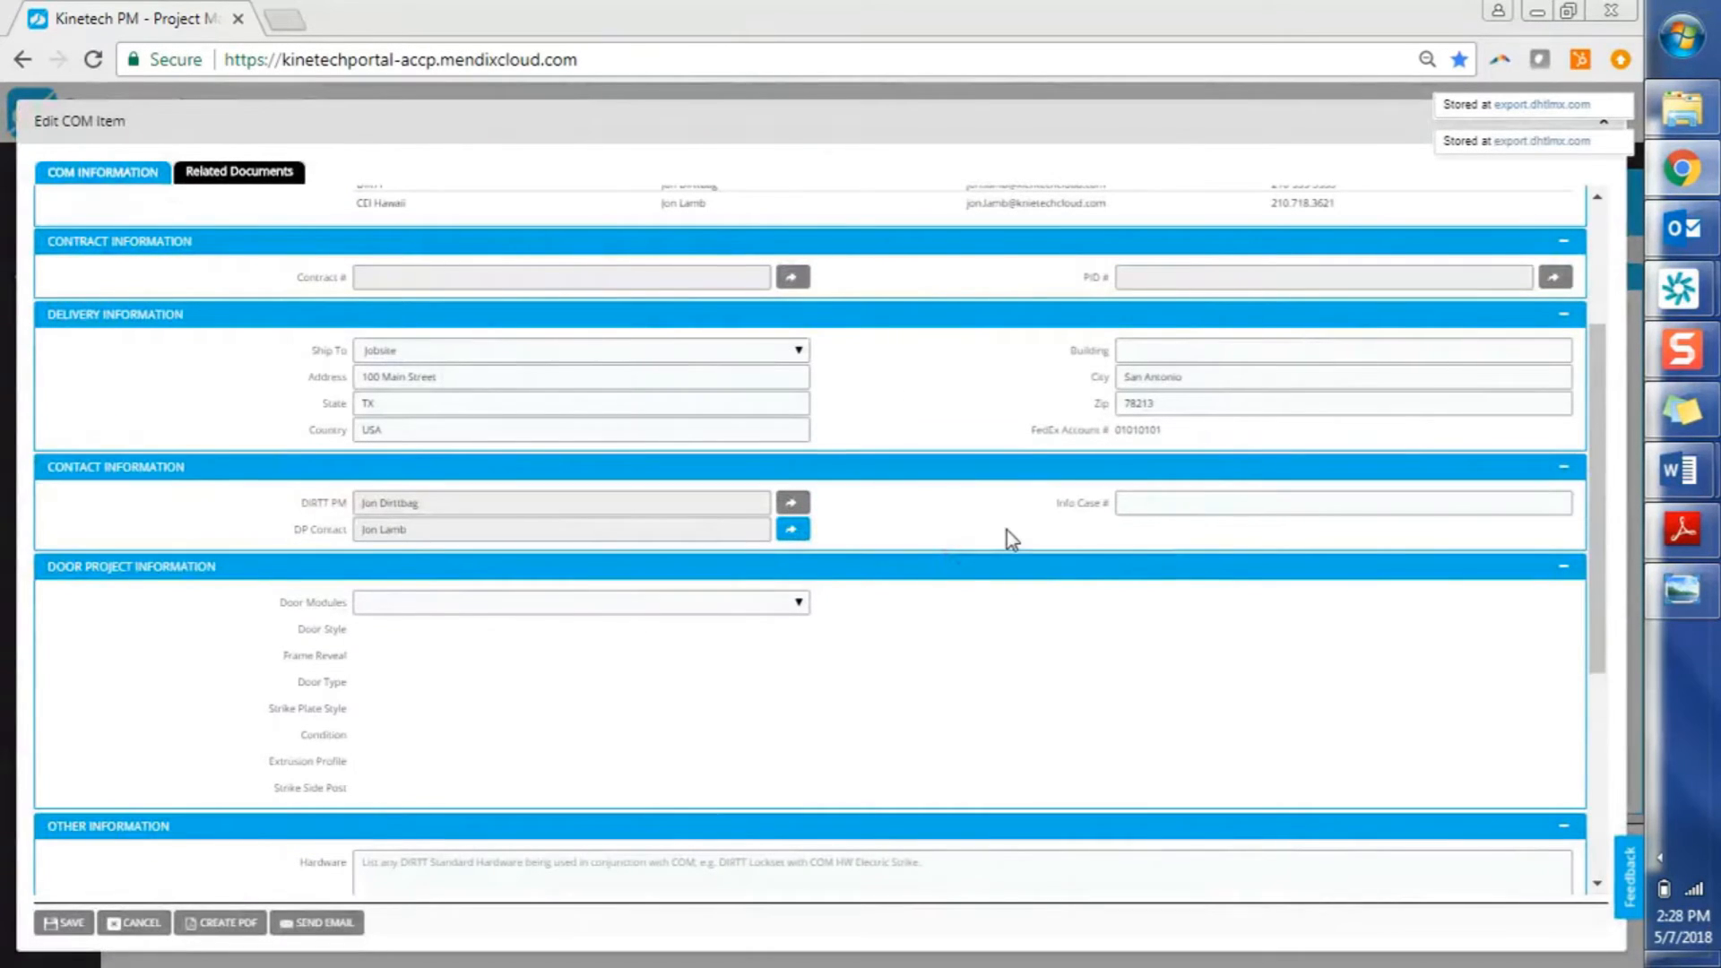
pyautogui.click(1167, 509)
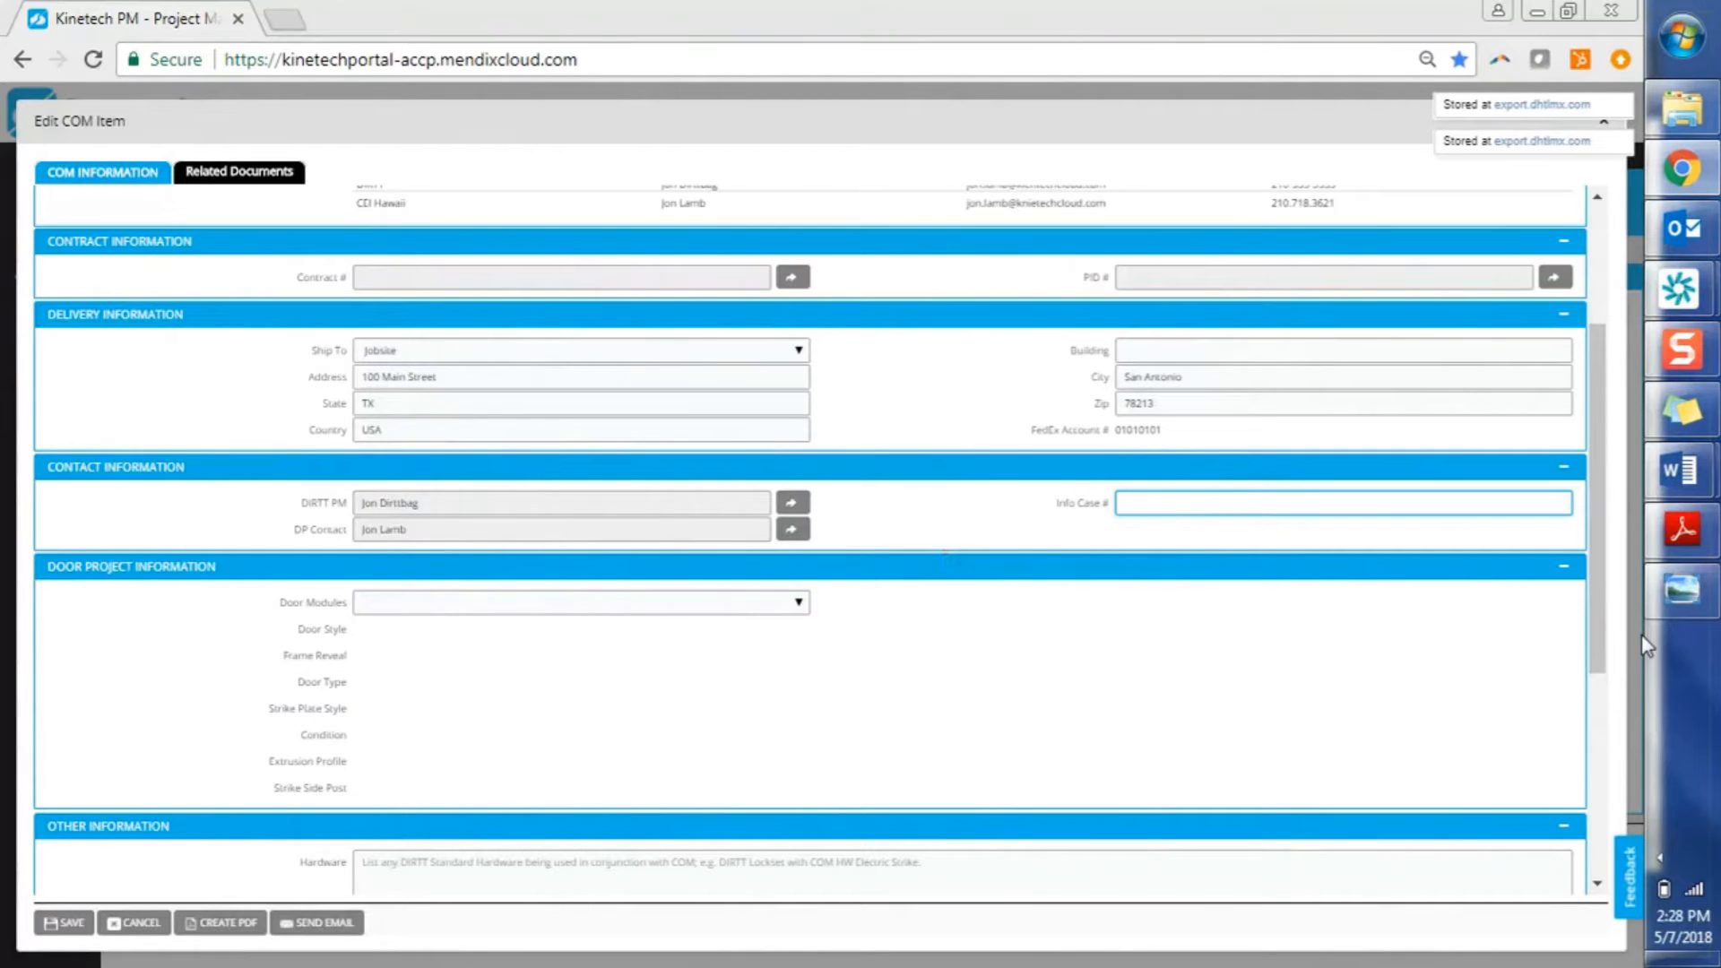
# Enter info case # 12345 and choose Single Door as the door module
pyautogui.click(1604, 645)
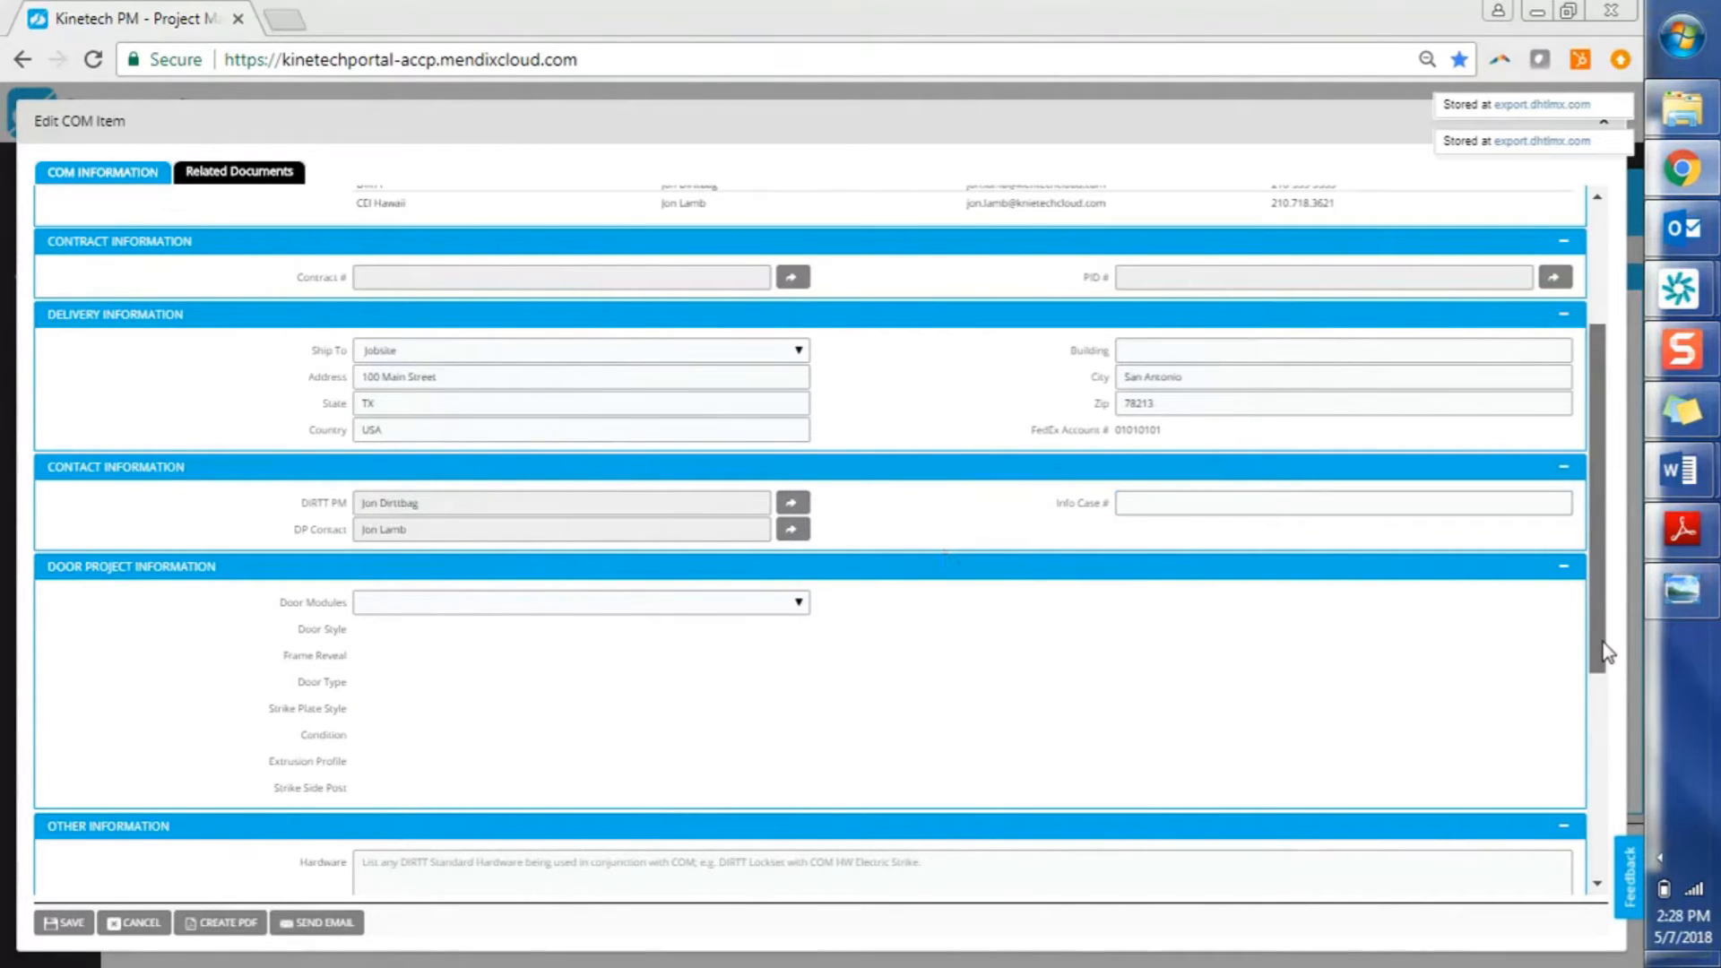
pyautogui.moveTo(1604, 653); pyautogui.dragTo(1603, 722)
pyautogui.click(1317, 359)
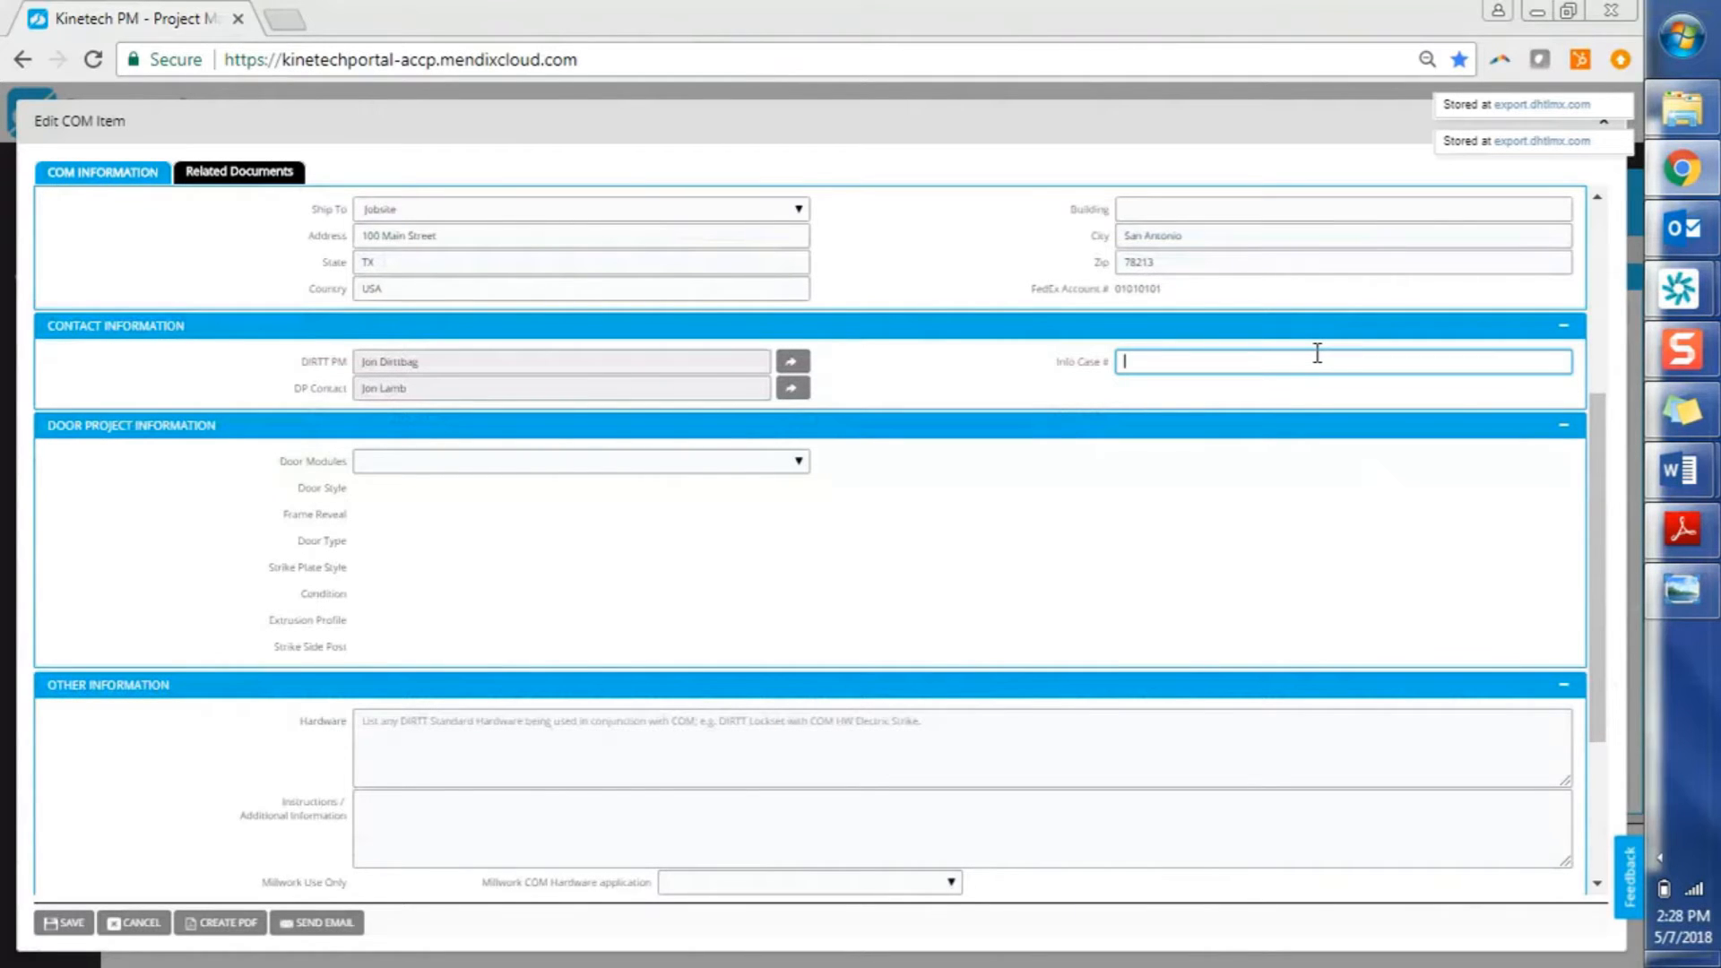
pyautogui.write('12345')
pyautogui.click(488, 469)
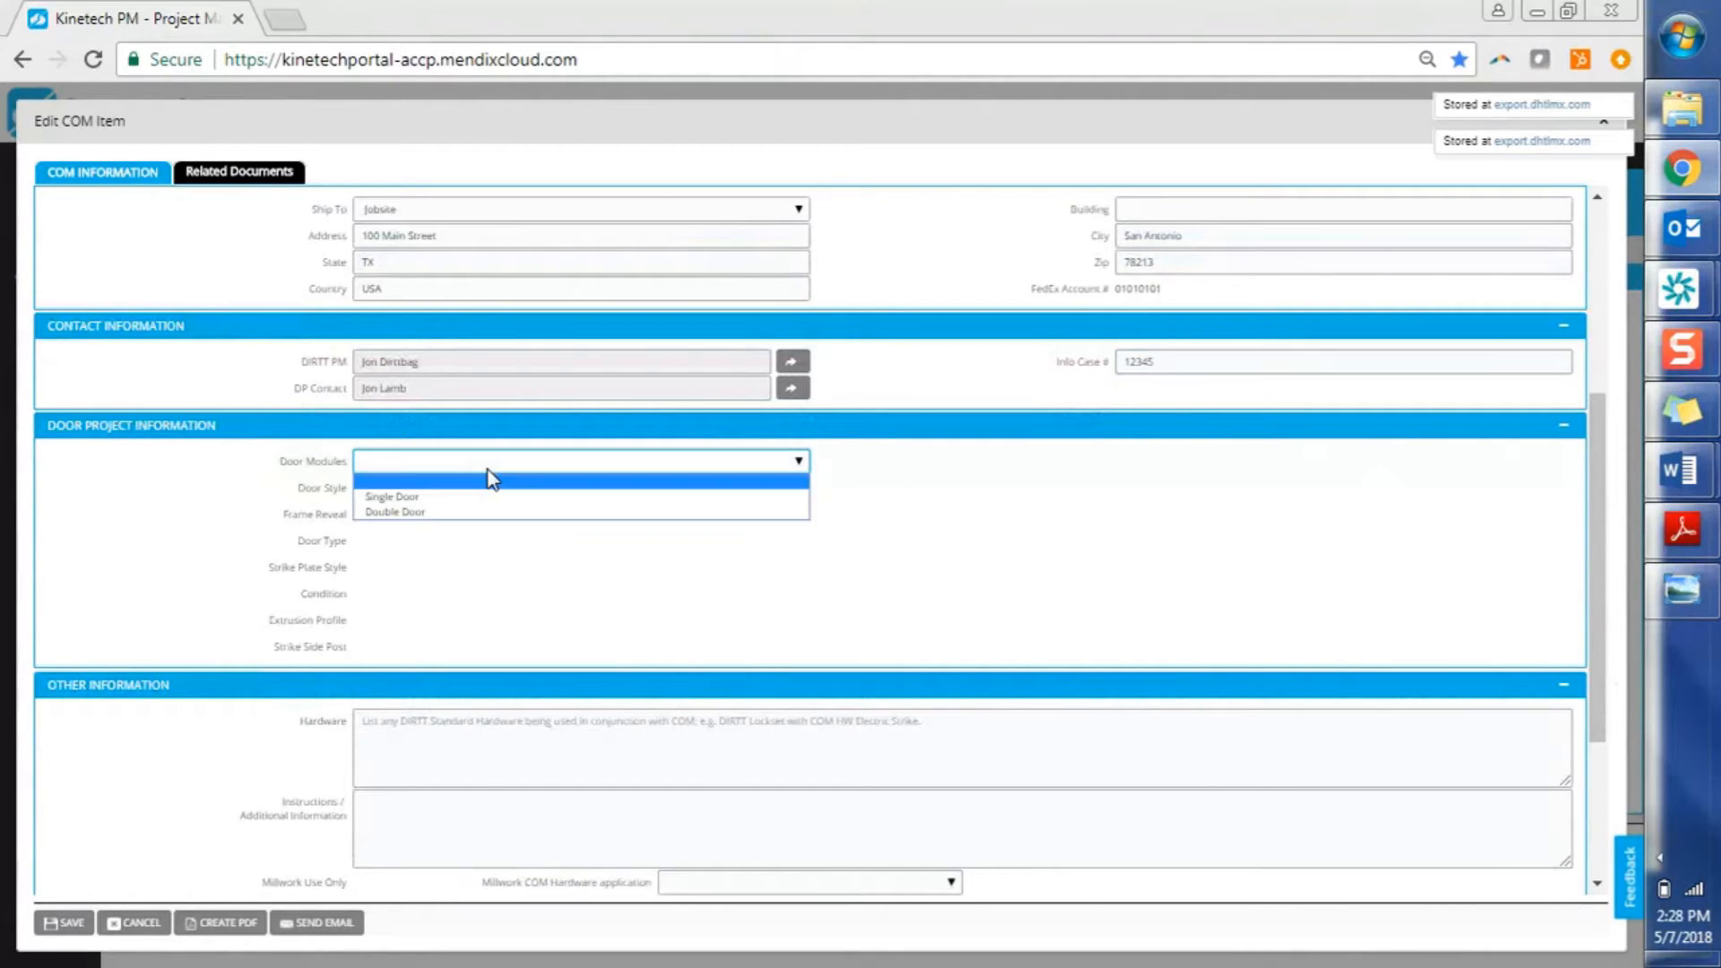
pyautogui.click(485, 497)
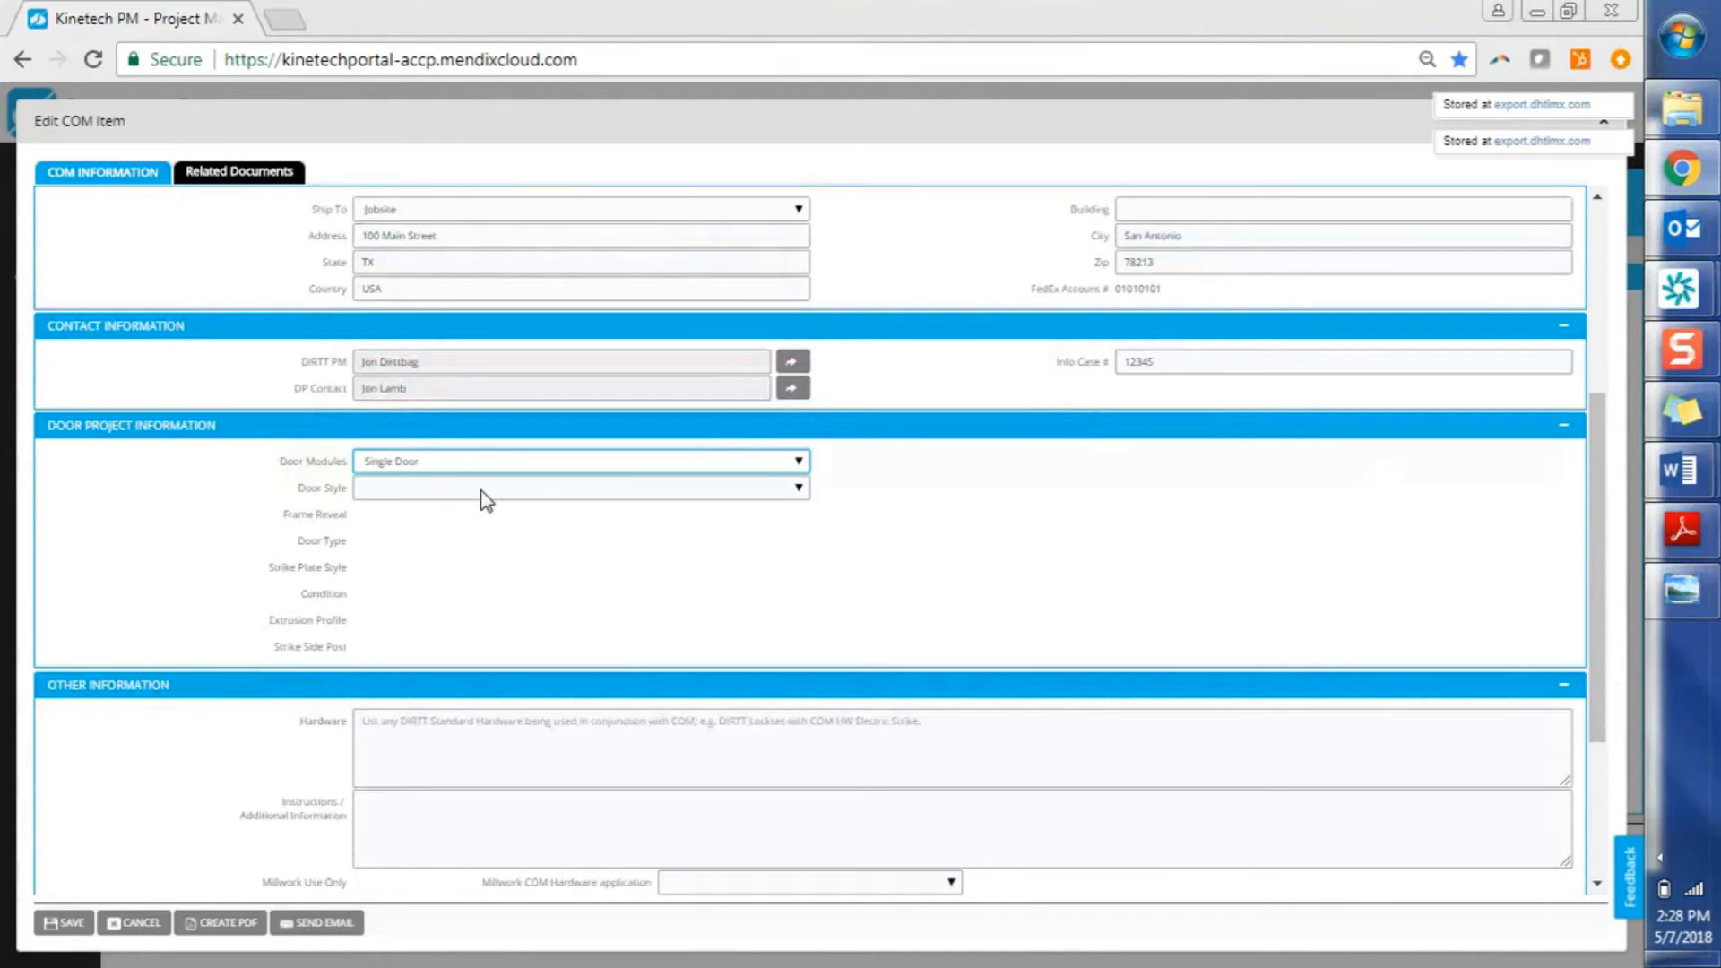
# Set the door style to Pocket Door after trying Pivot and Butt-Hinge options
pyautogui.click(482, 491)
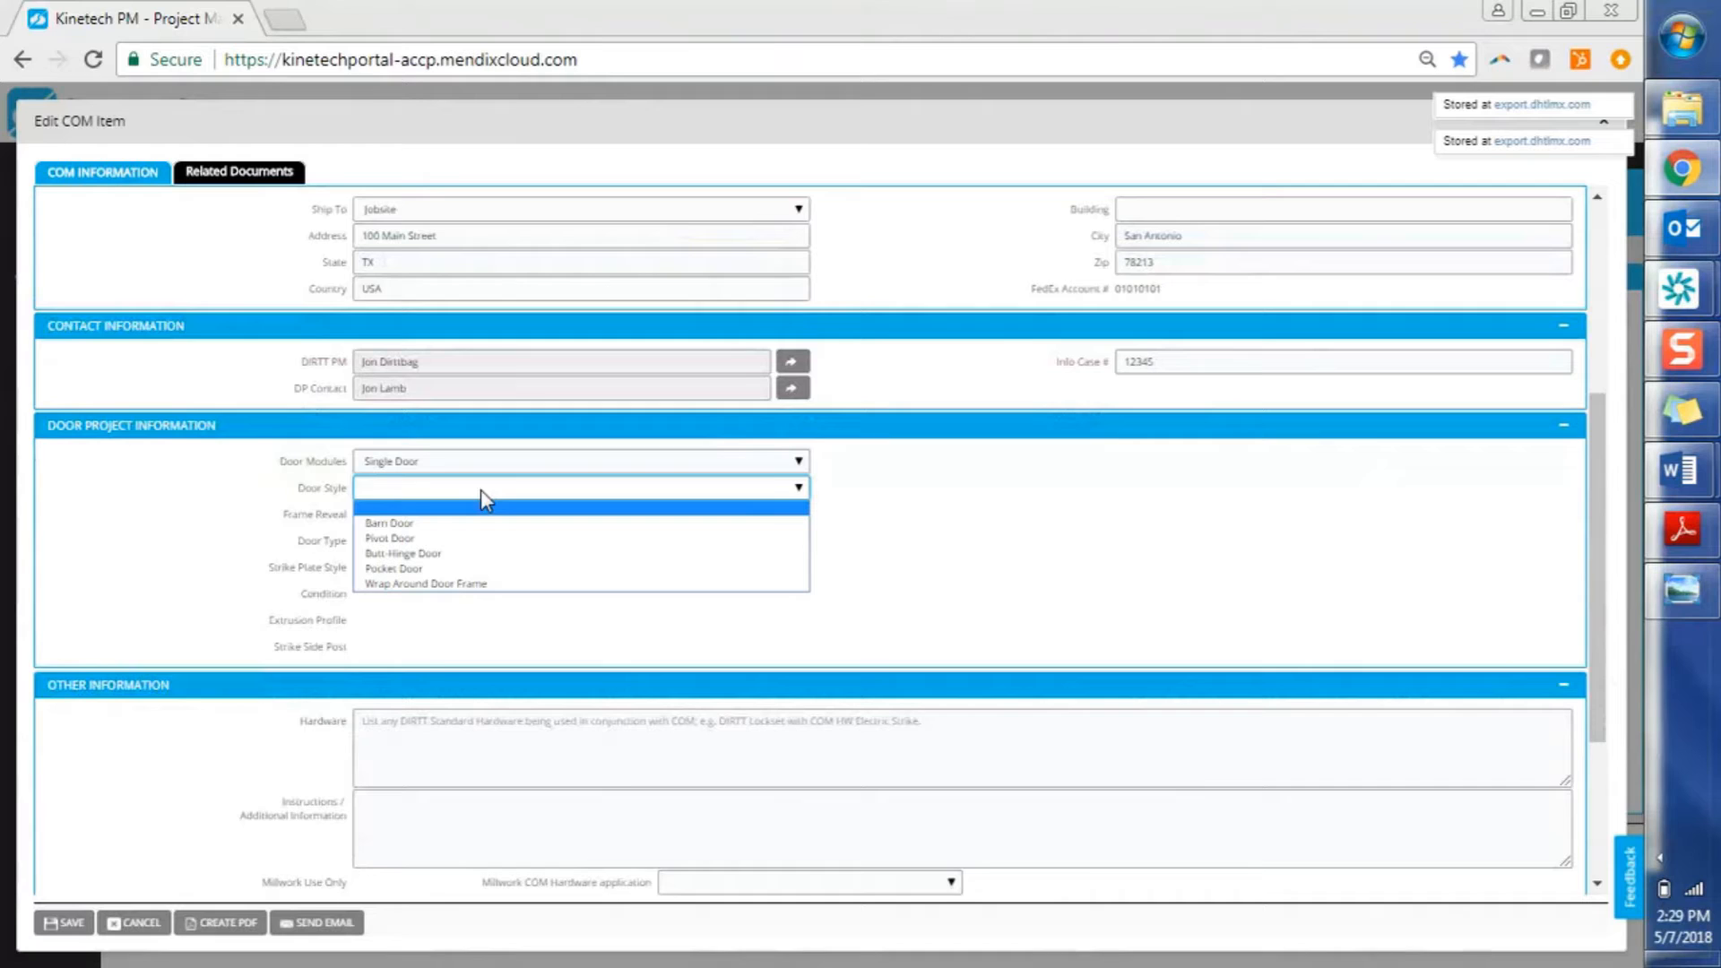
pyautogui.click(461, 571)
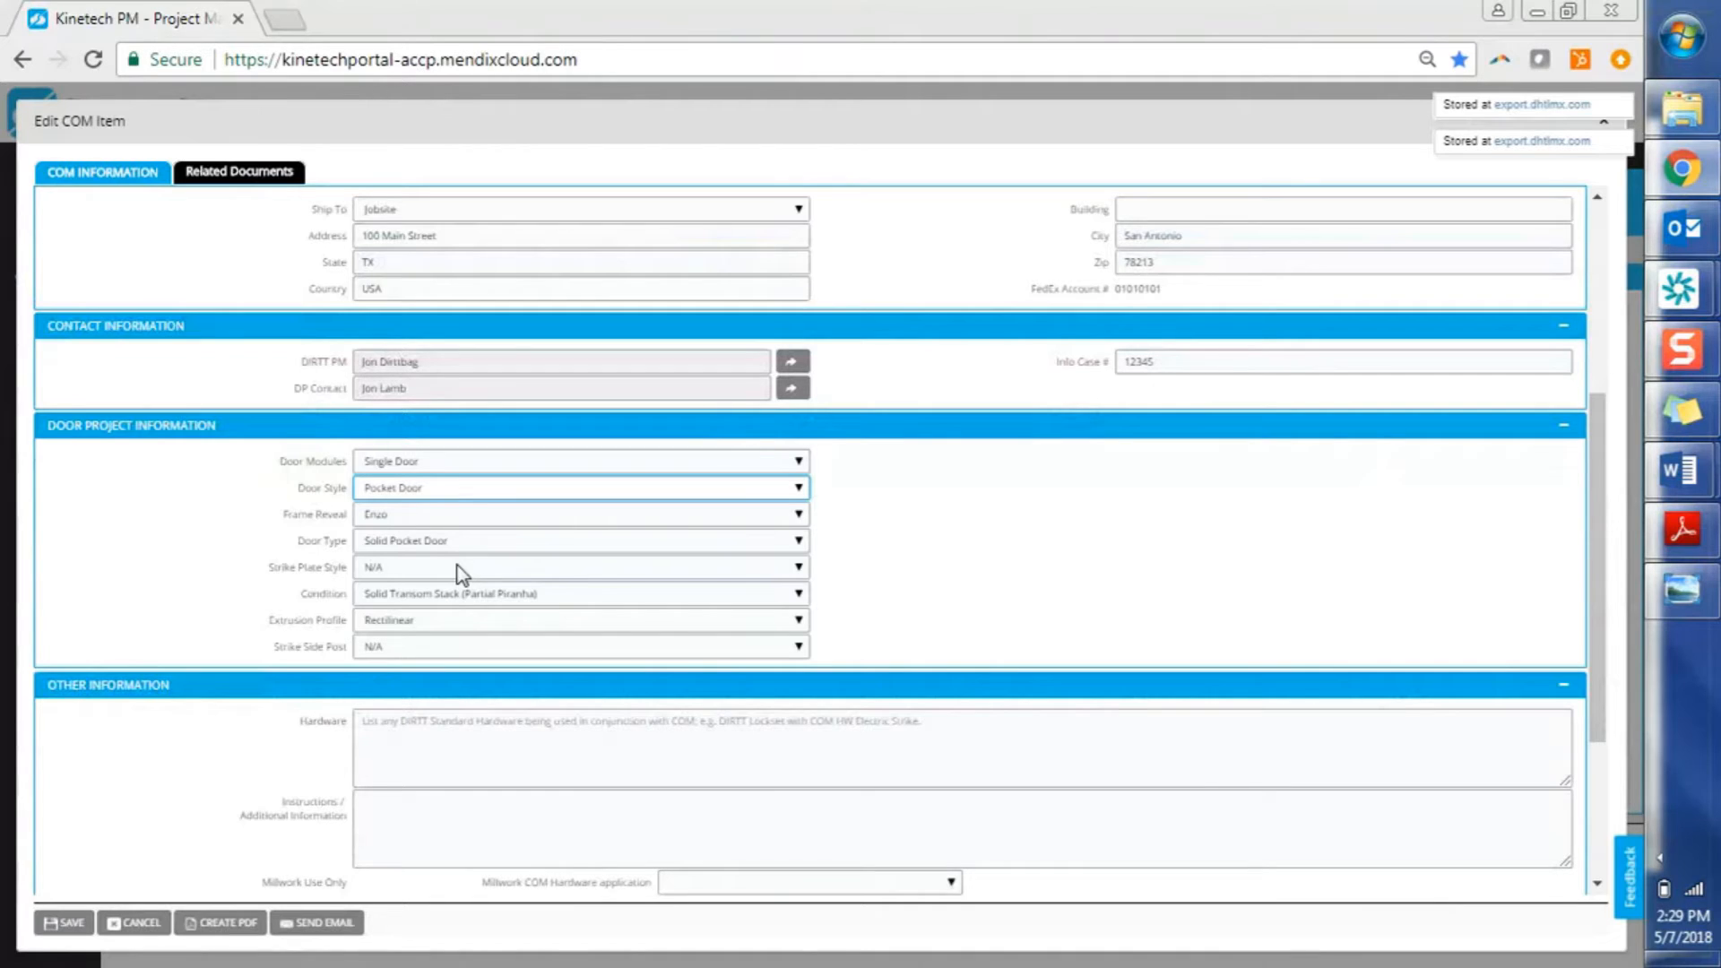
pyautogui.click(492, 494)
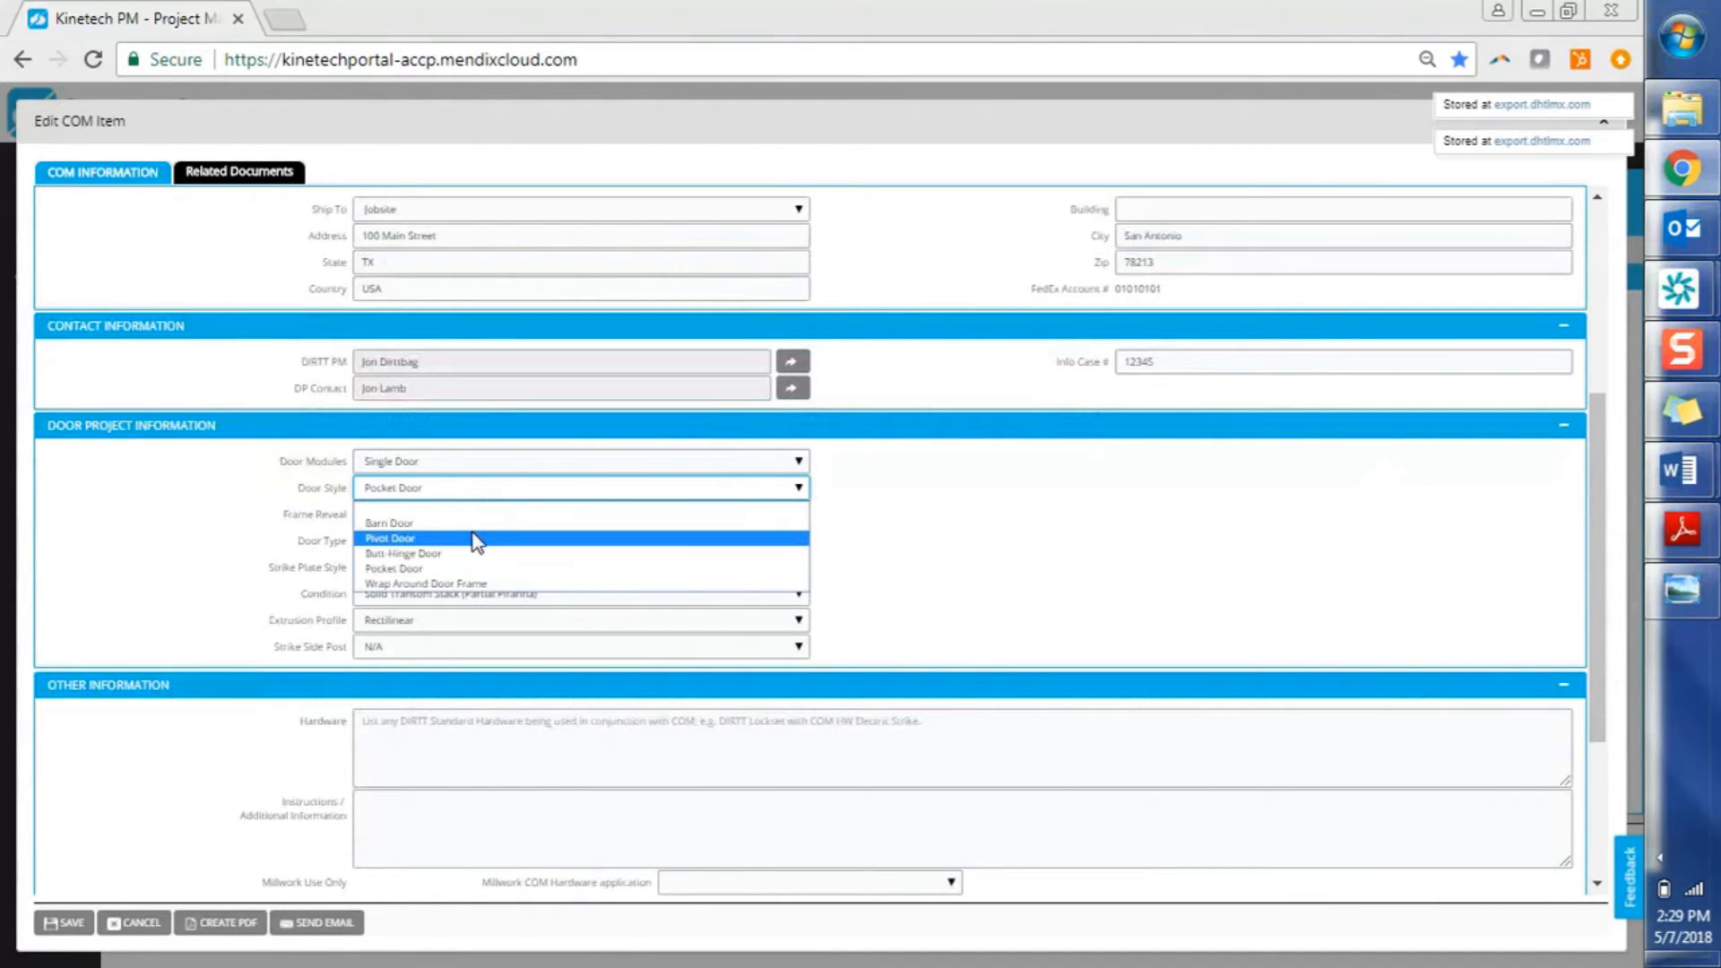
pyautogui.click(472, 533)
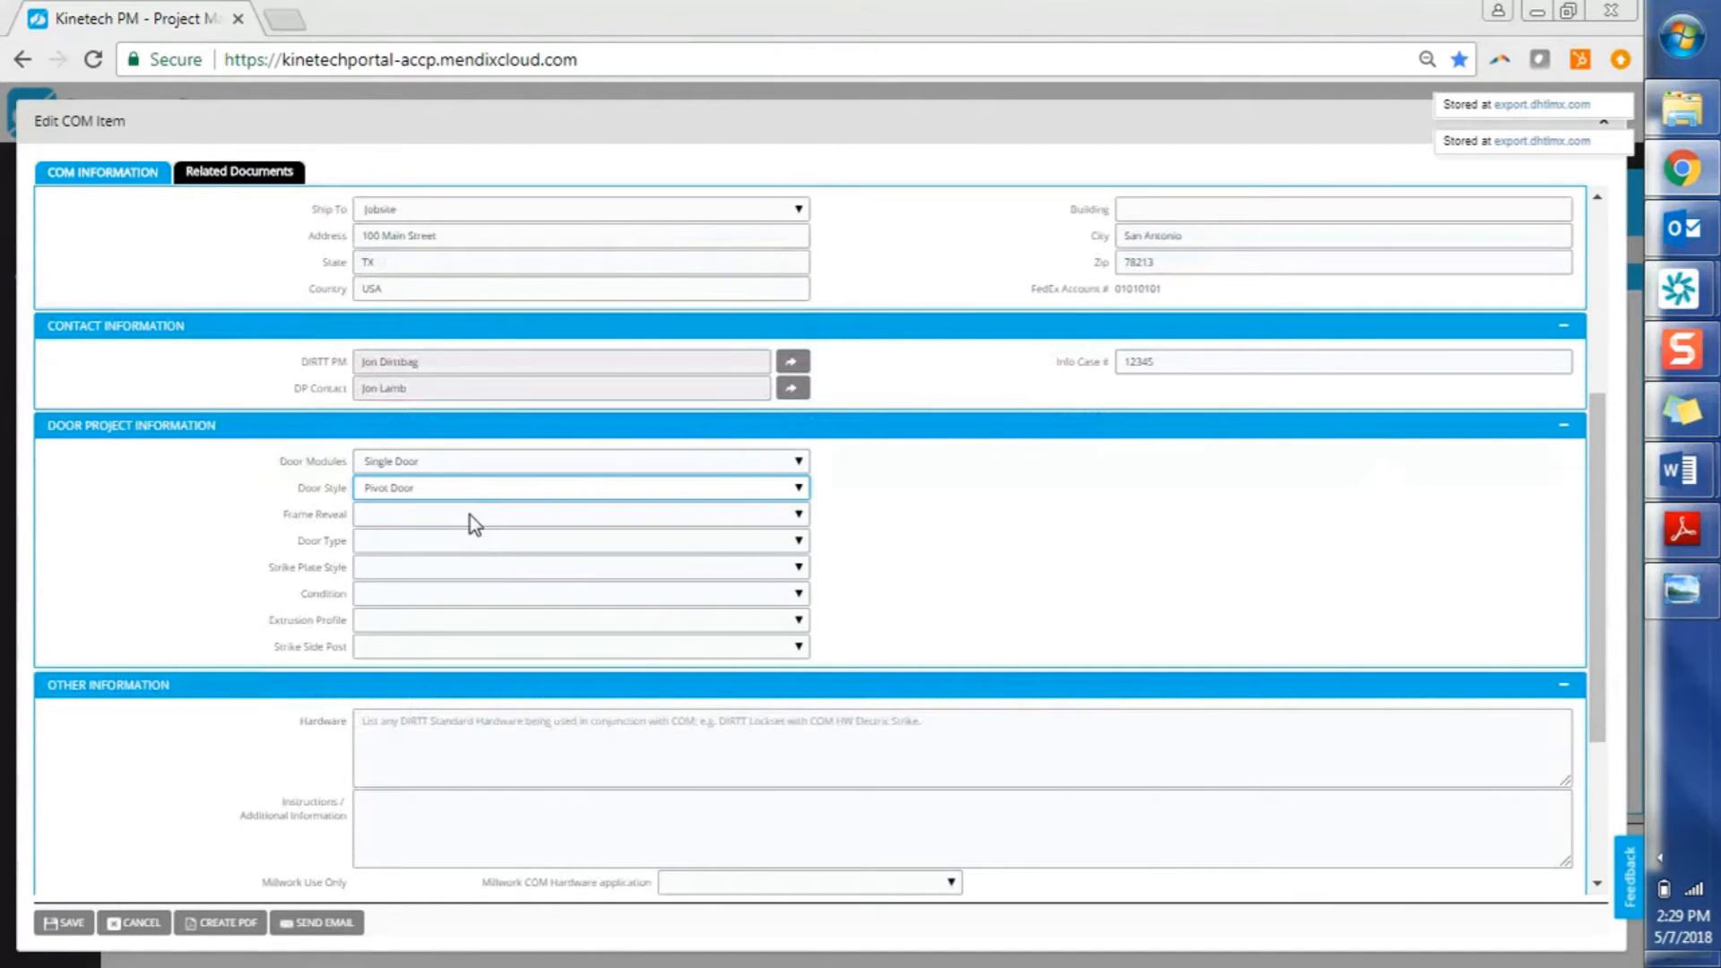
pyautogui.click(473, 520)
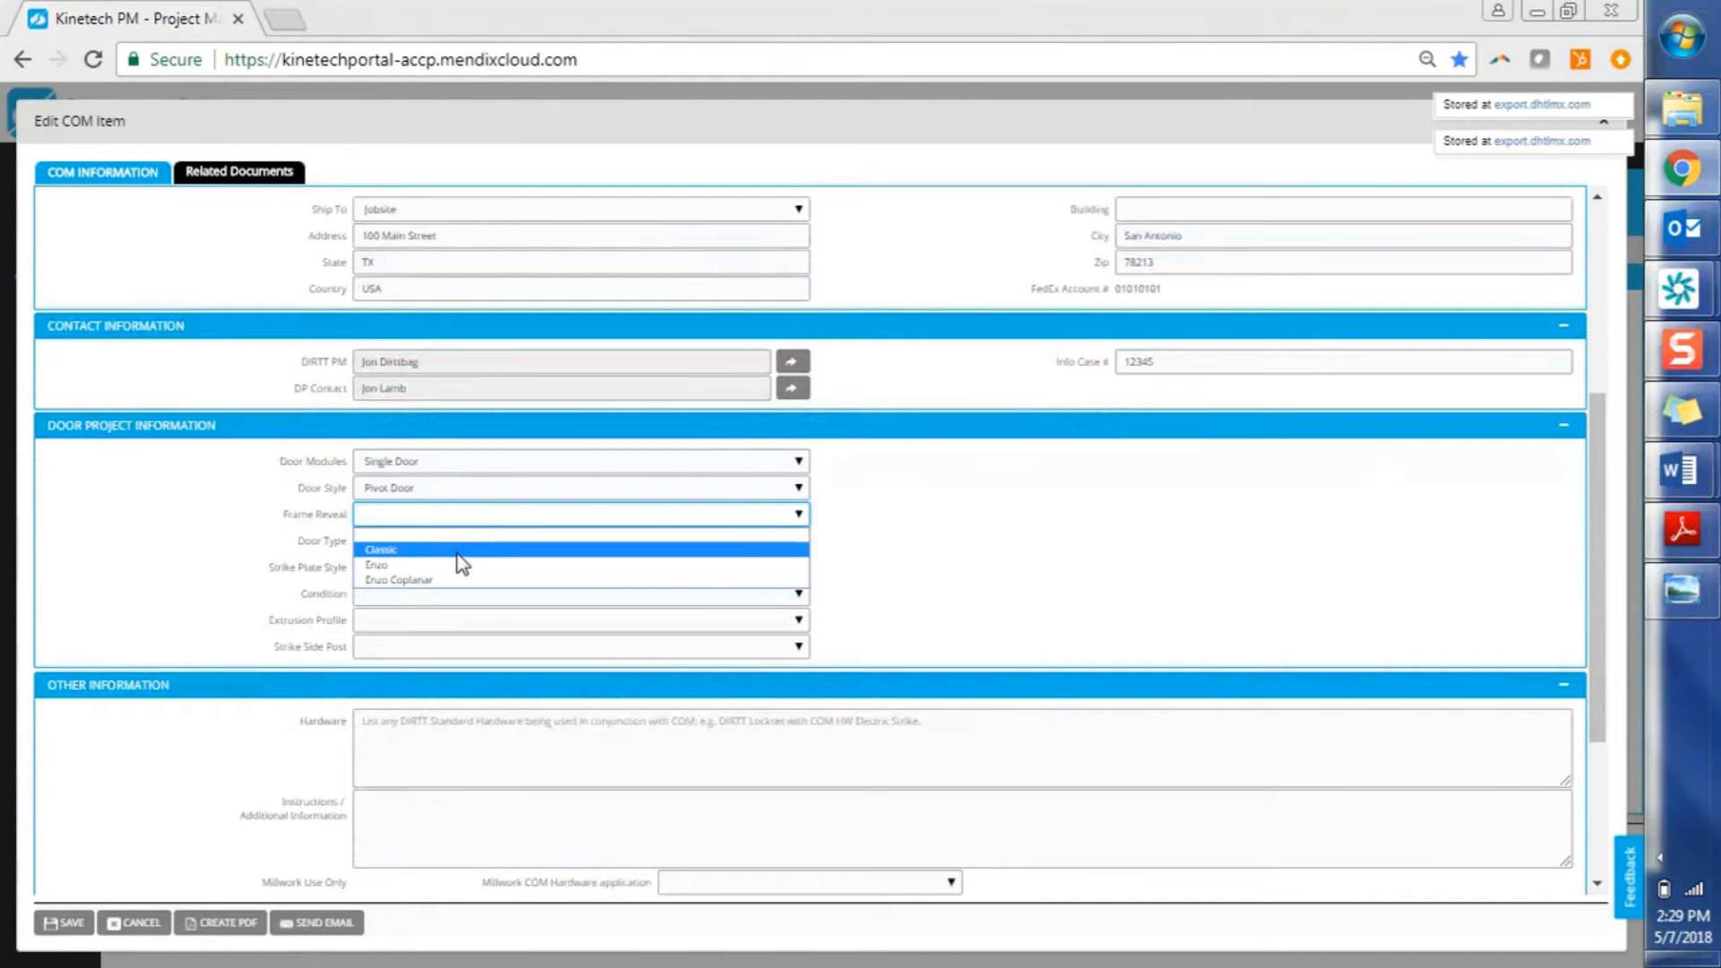
pyautogui.click(457, 551)
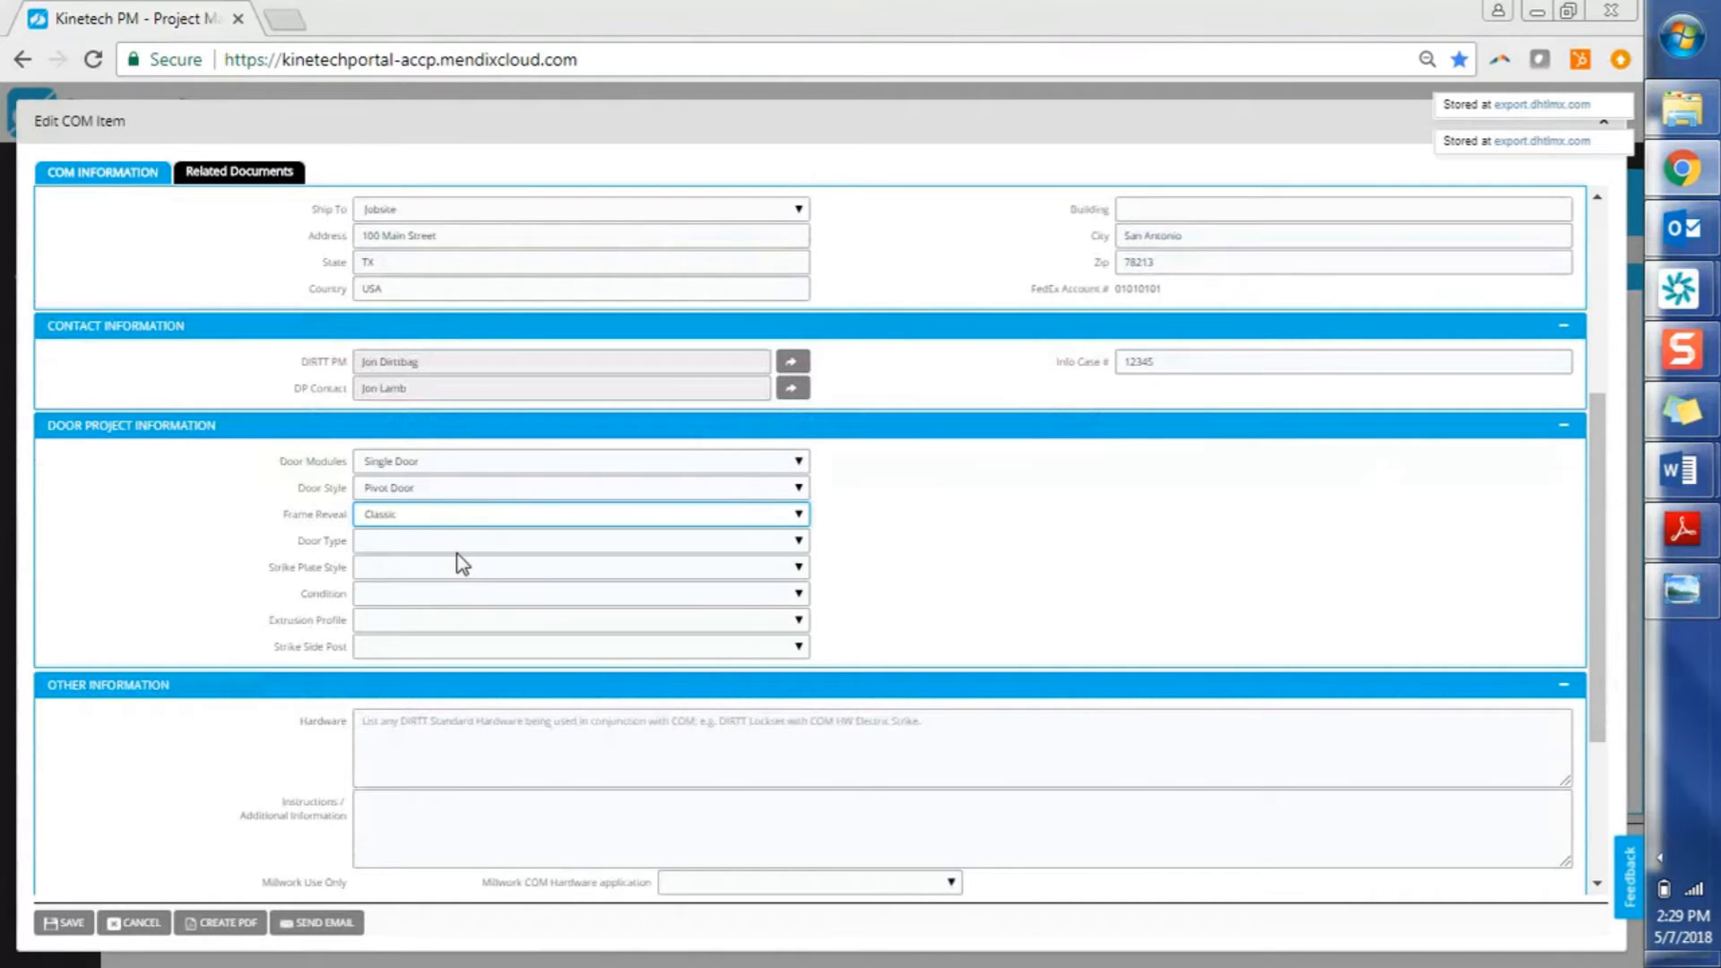
pyautogui.click(457, 491)
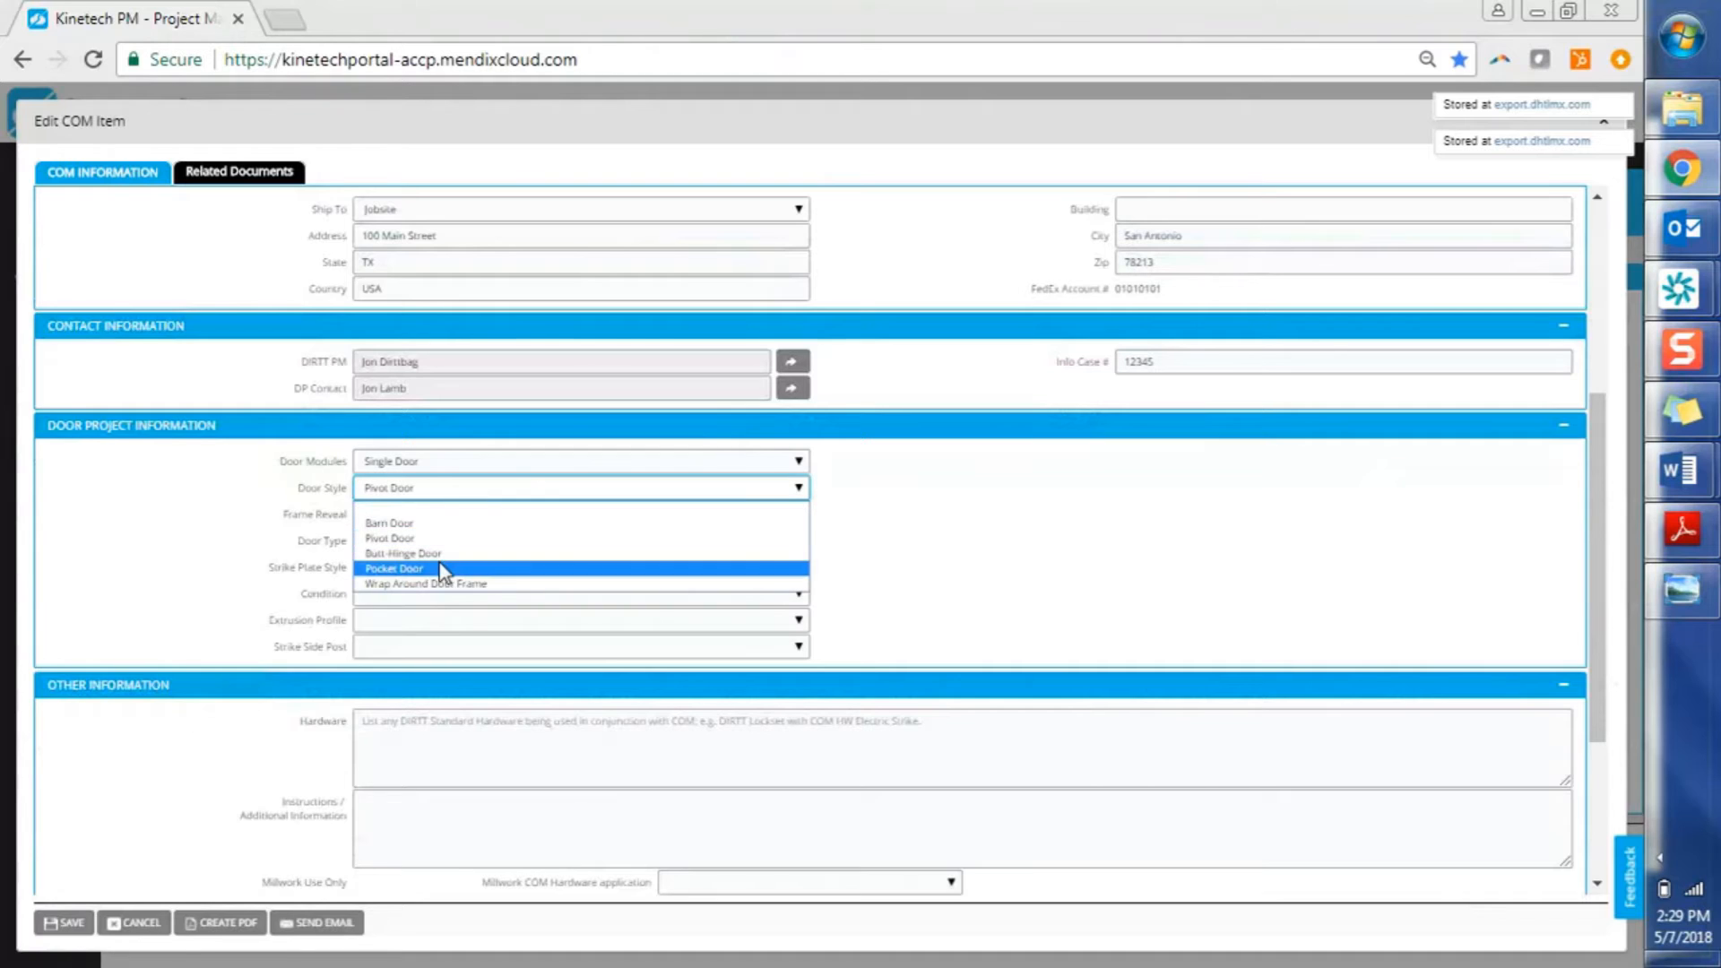
pyautogui.click(439, 557)
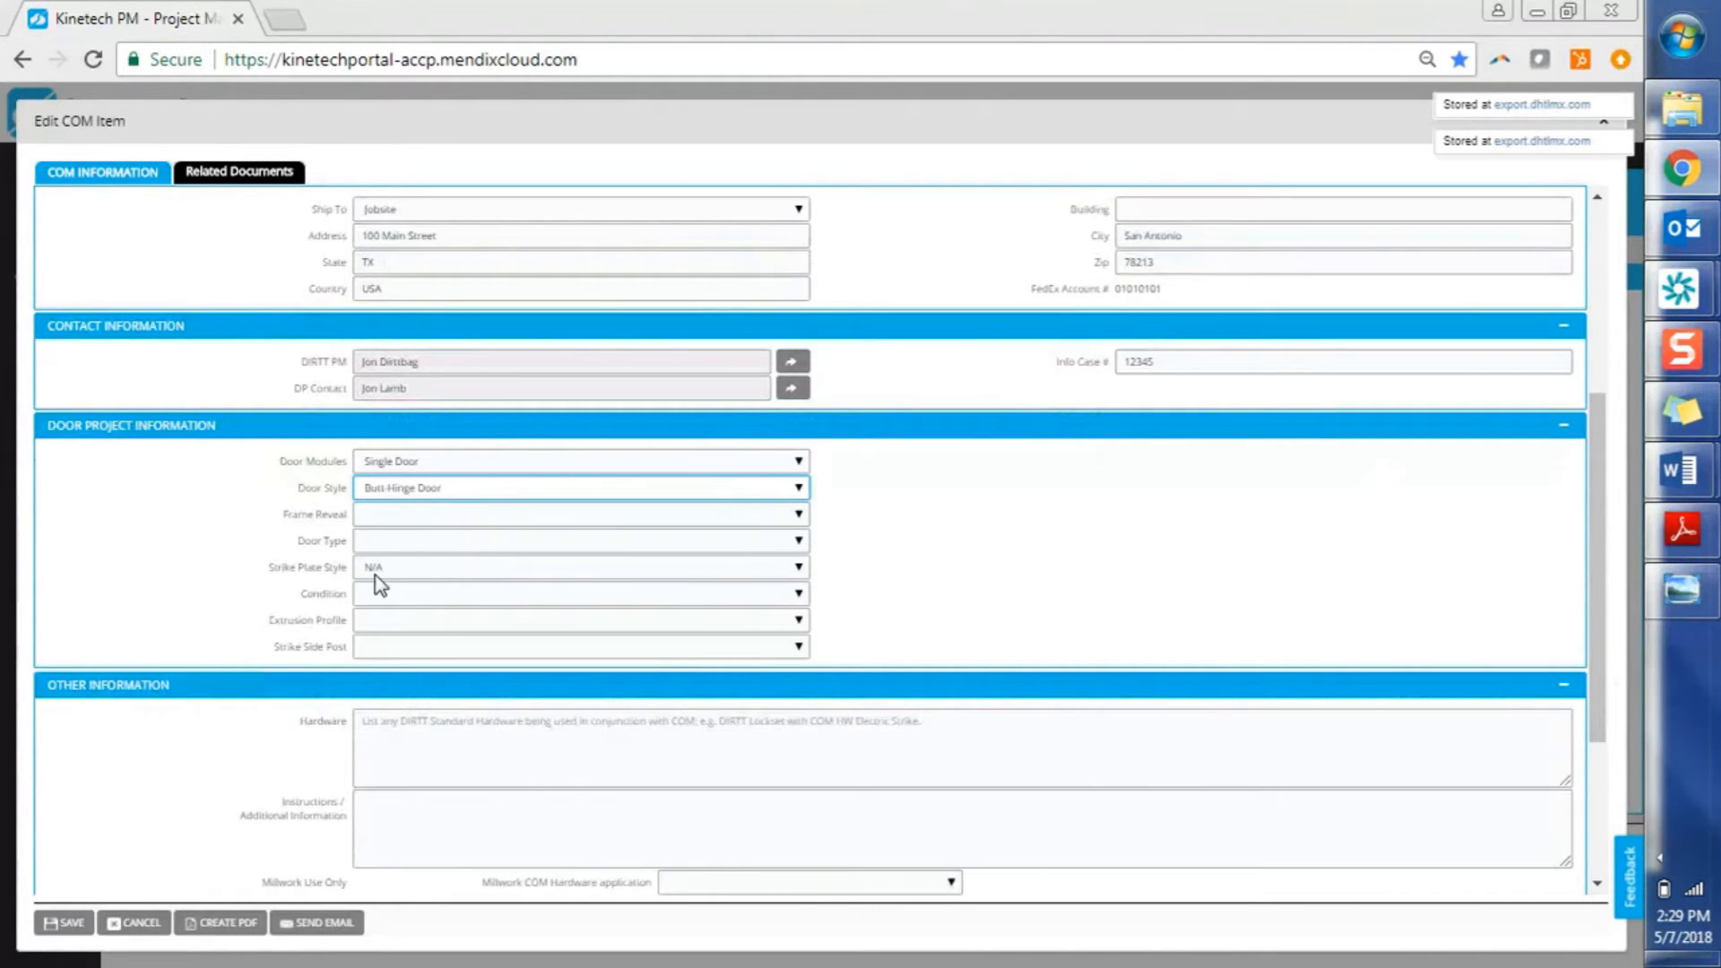
pyautogui.click(439, 489)
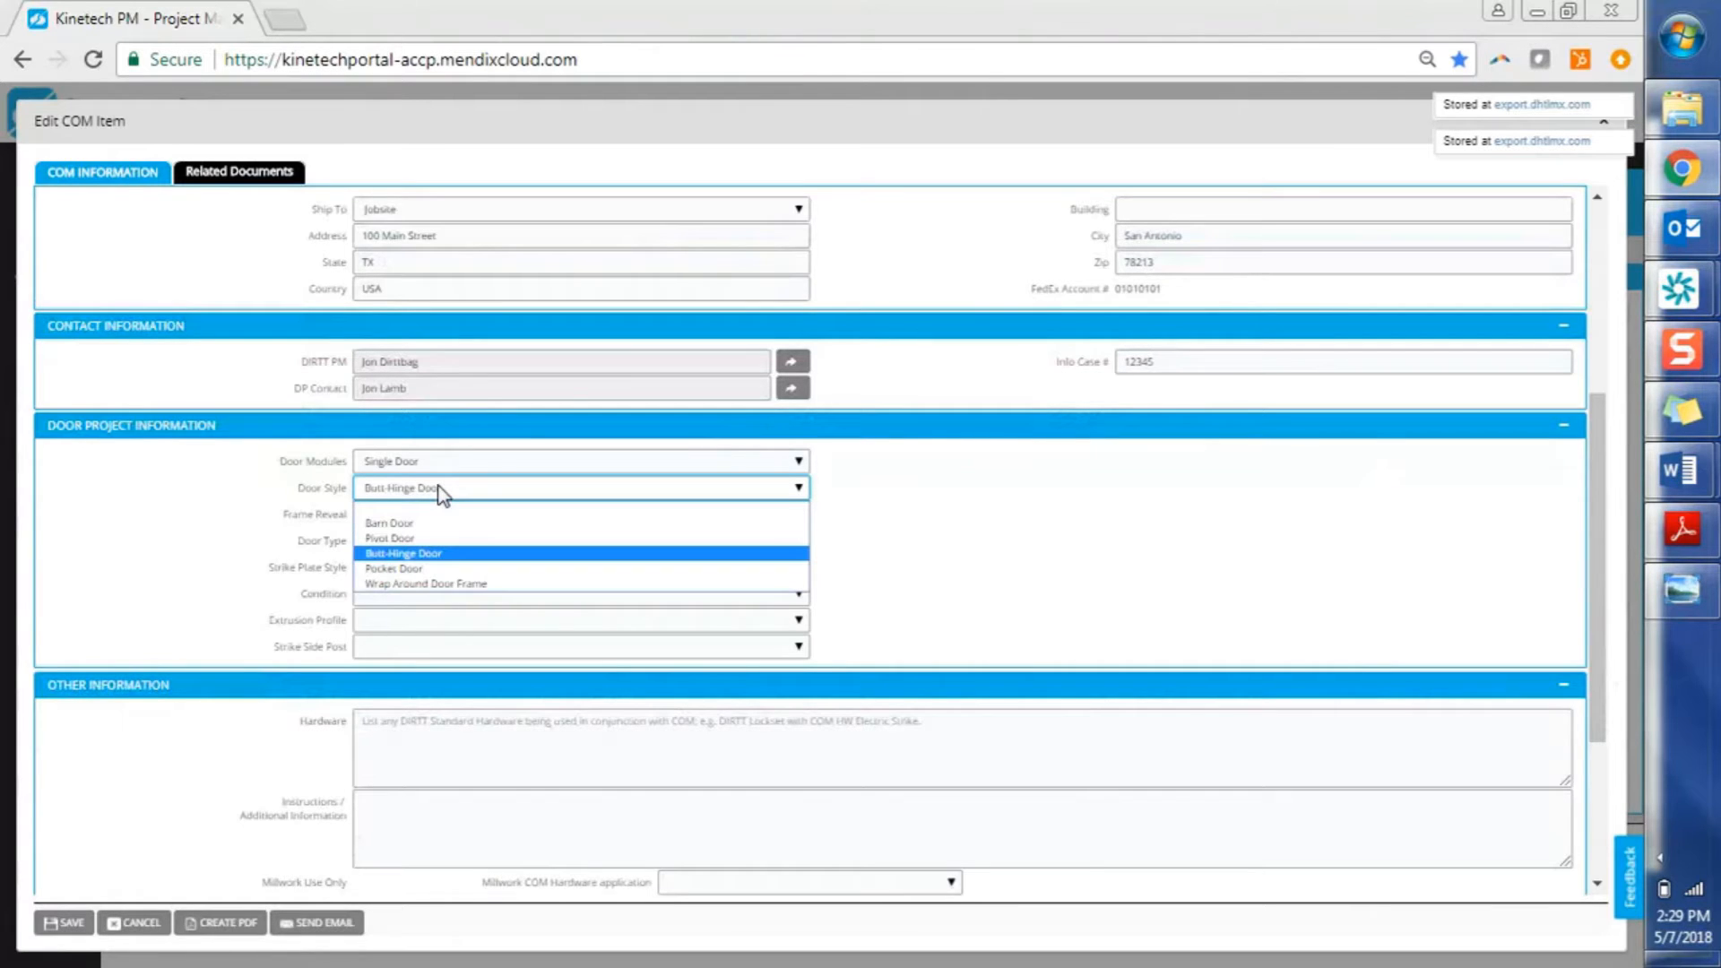
pyautogui.click(437, 569)
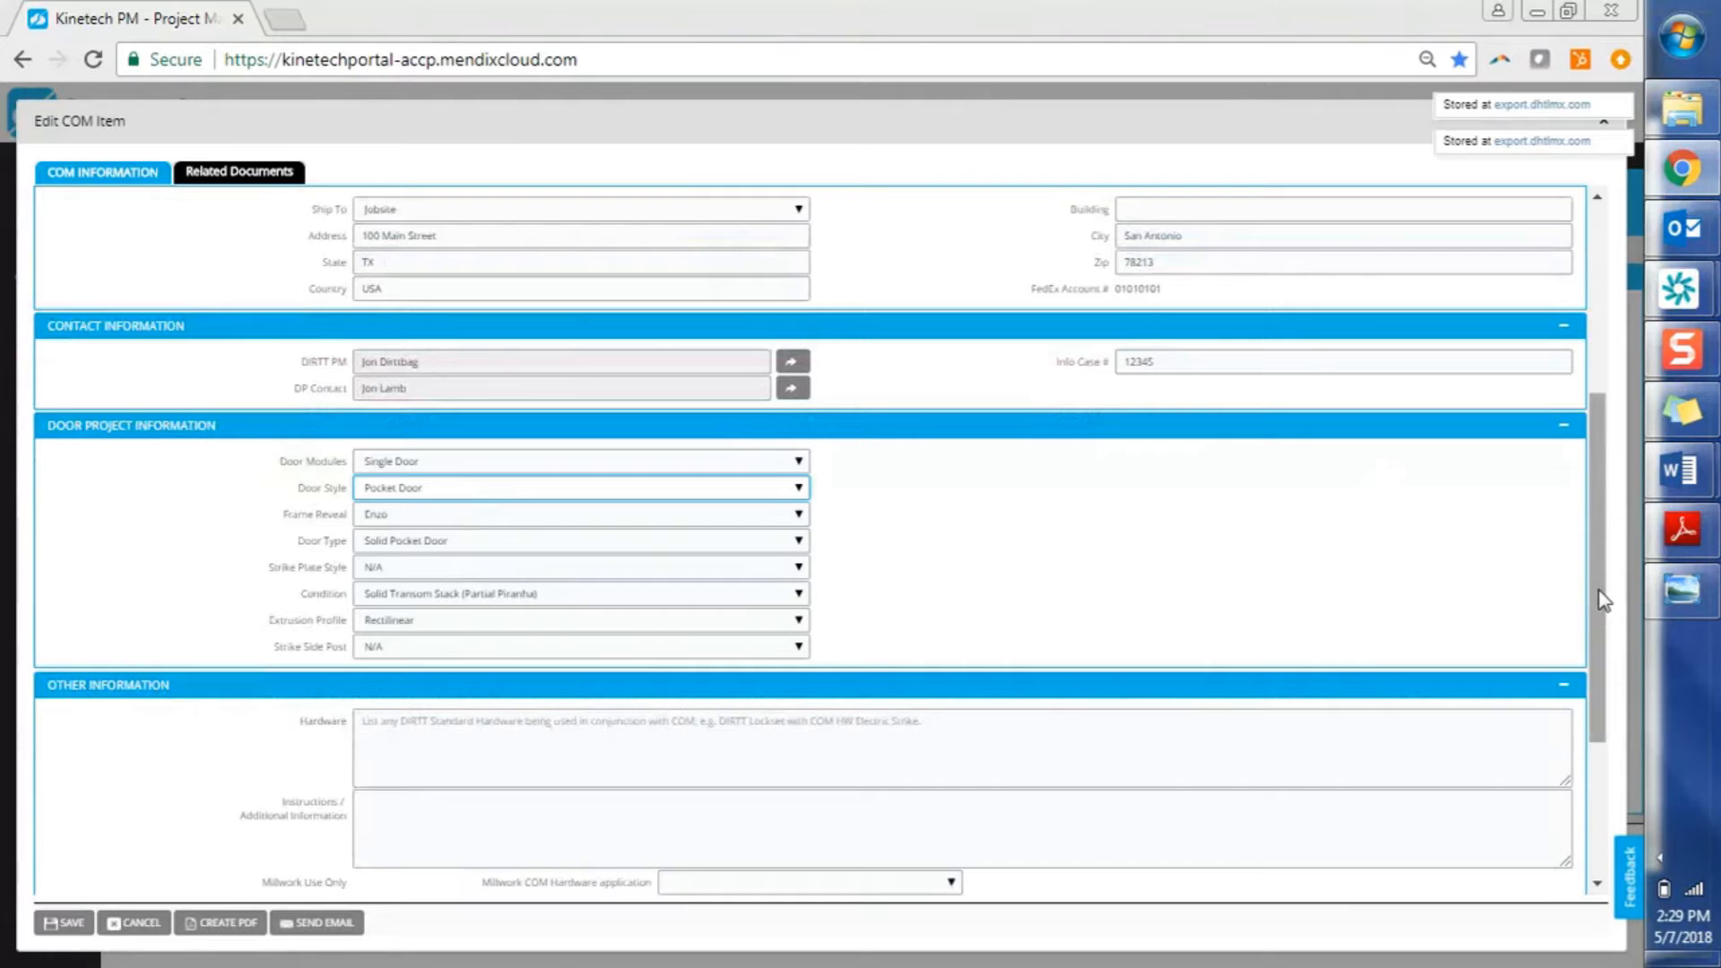
# Scroll the form down to the COM Details / Custom Hardware Information section
pyautogui.moveTo(1604, 601); pyautogui.dragTo(1593, 714)
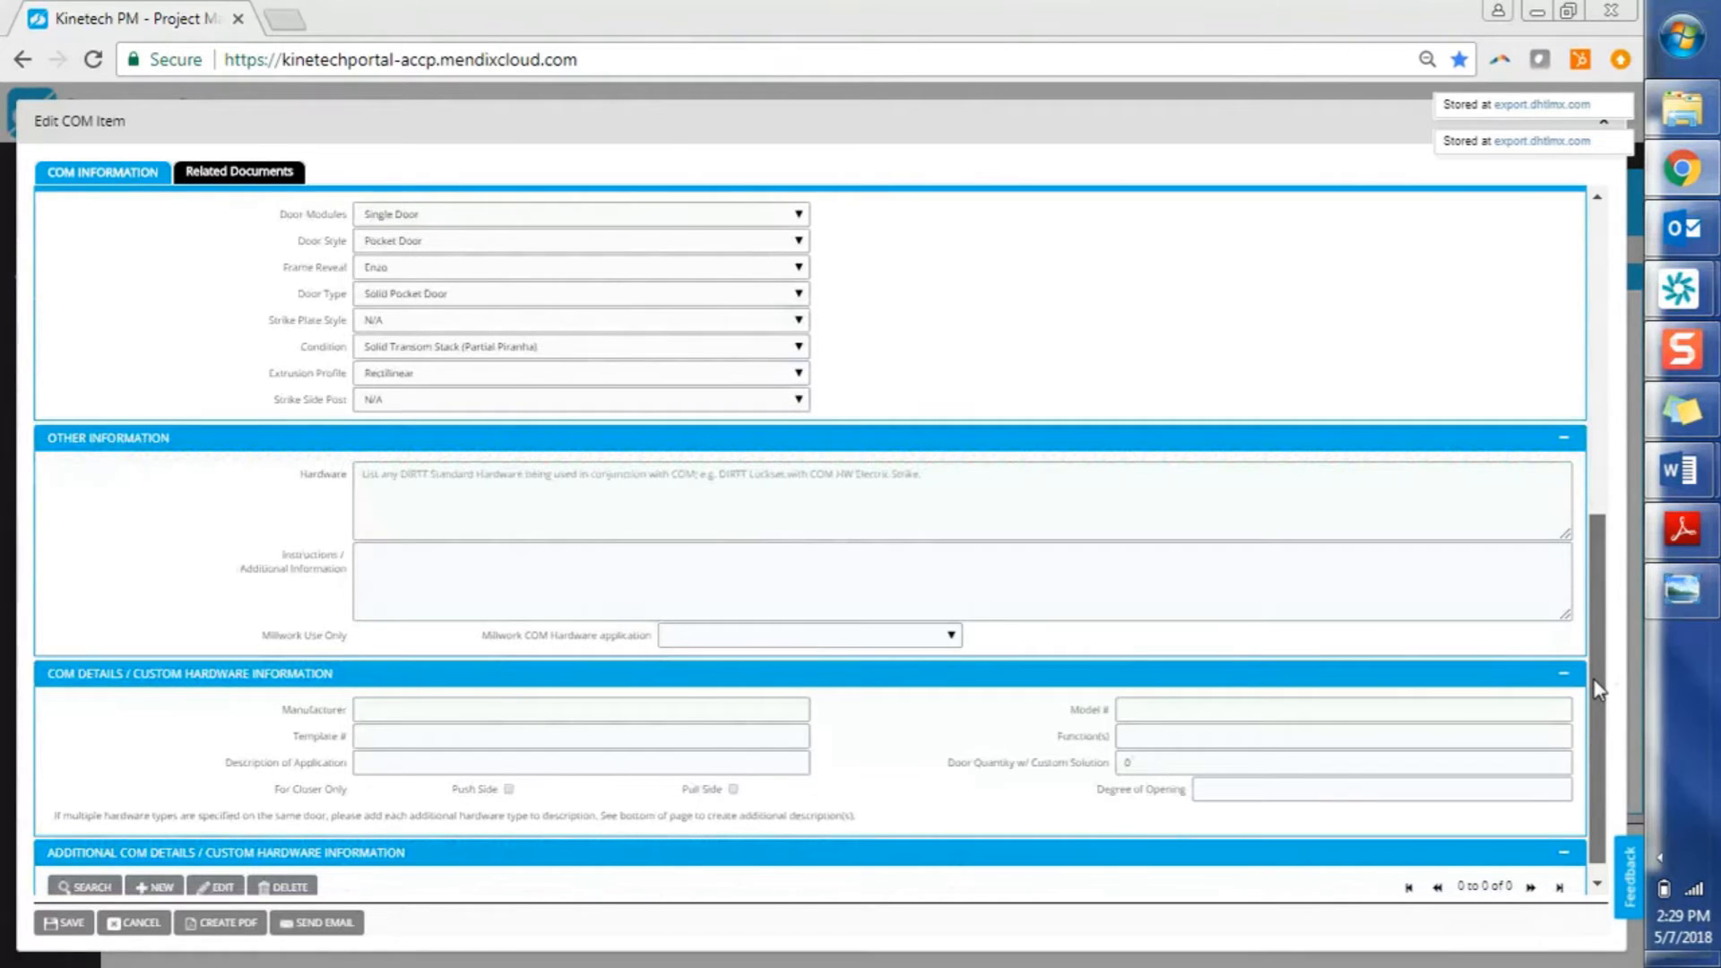
pyautogui.scroll(-1, 1595, 690)
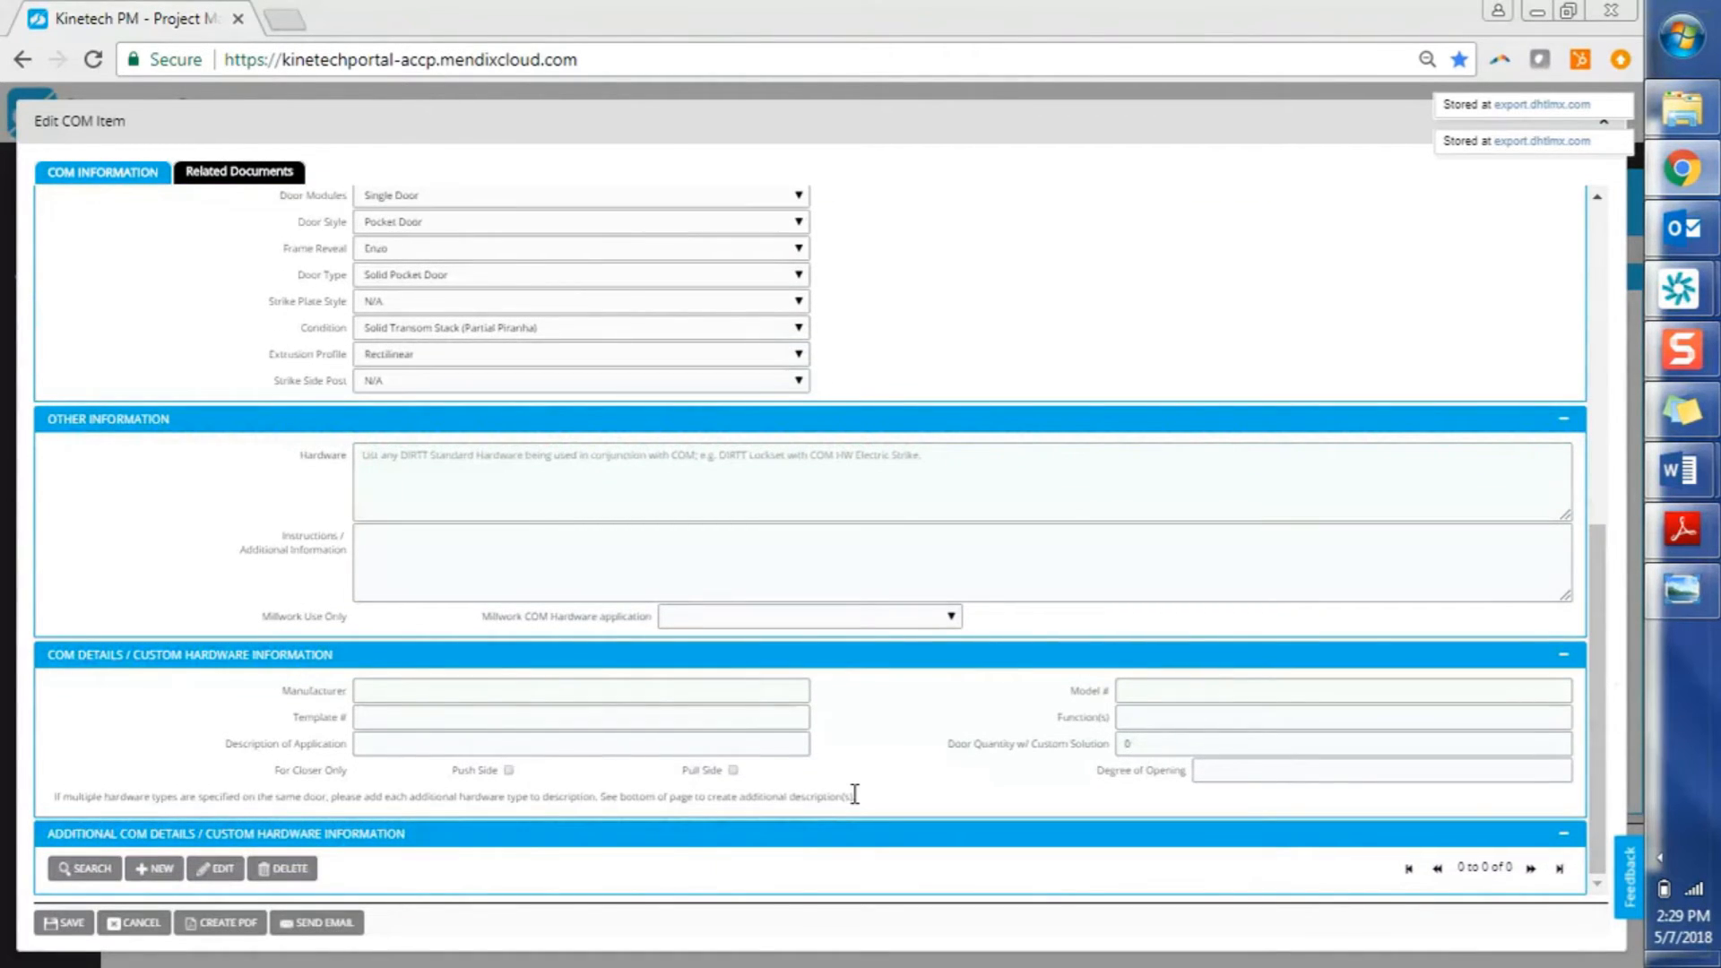
# Enter hardware manufacturer 'Manf', model # 95563 and template # 99
pyautogui.click(475, 691)
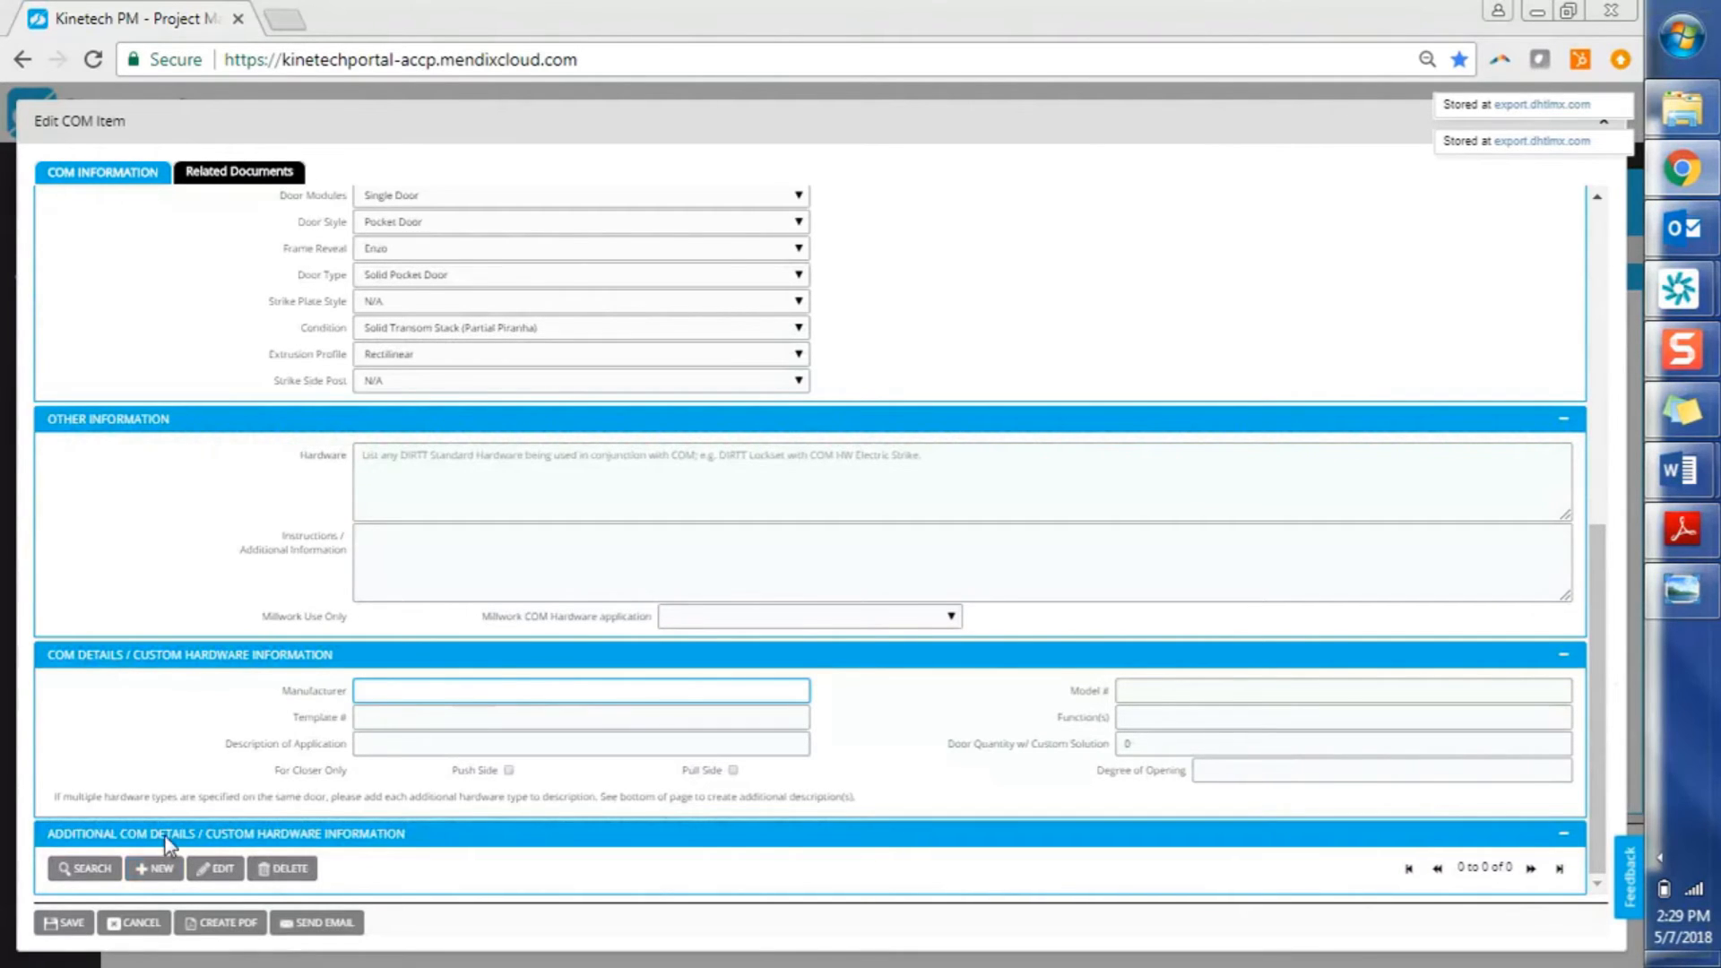
pyautogui.click(157, 870)
pyautogui.write('Manf')
pyautogui.press('Tab')
pyautogui.write('95563')
pyautogui.press('Tab')
pyautogui.write('99')
# Enter function 'Open', description 'Door', 90° opening, and create the COM item PDF
pyautogui.press('Tab')
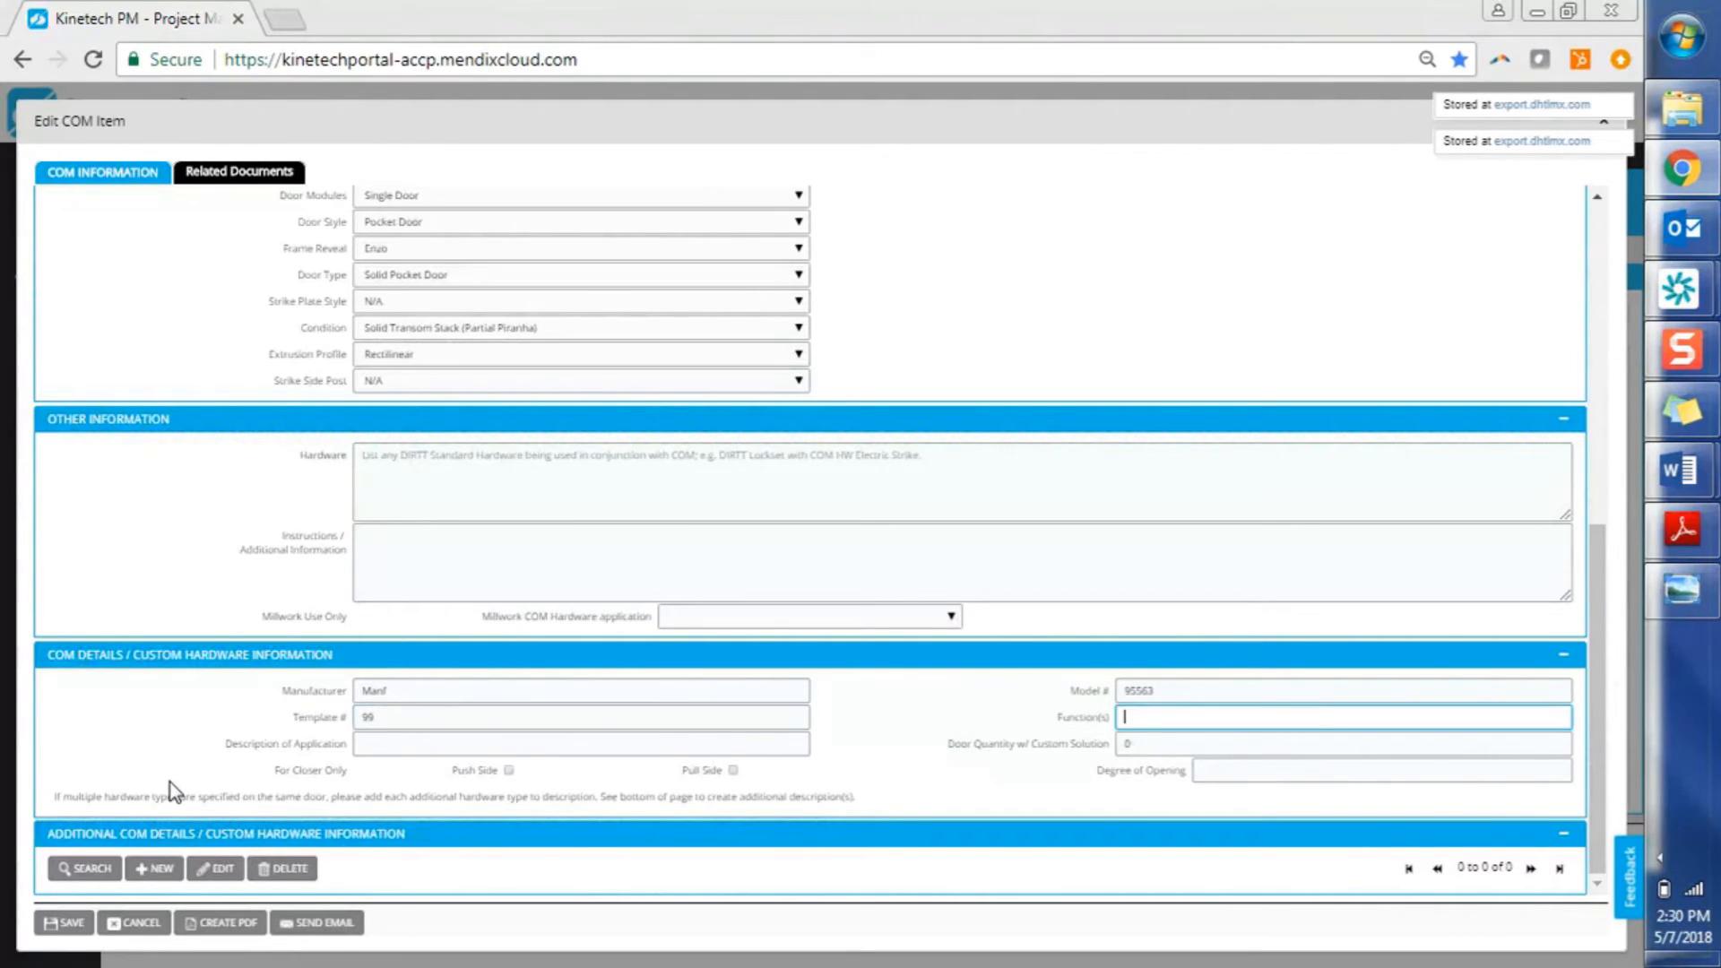
pyautogui.write('Open')
pyautogui.press('Tab')
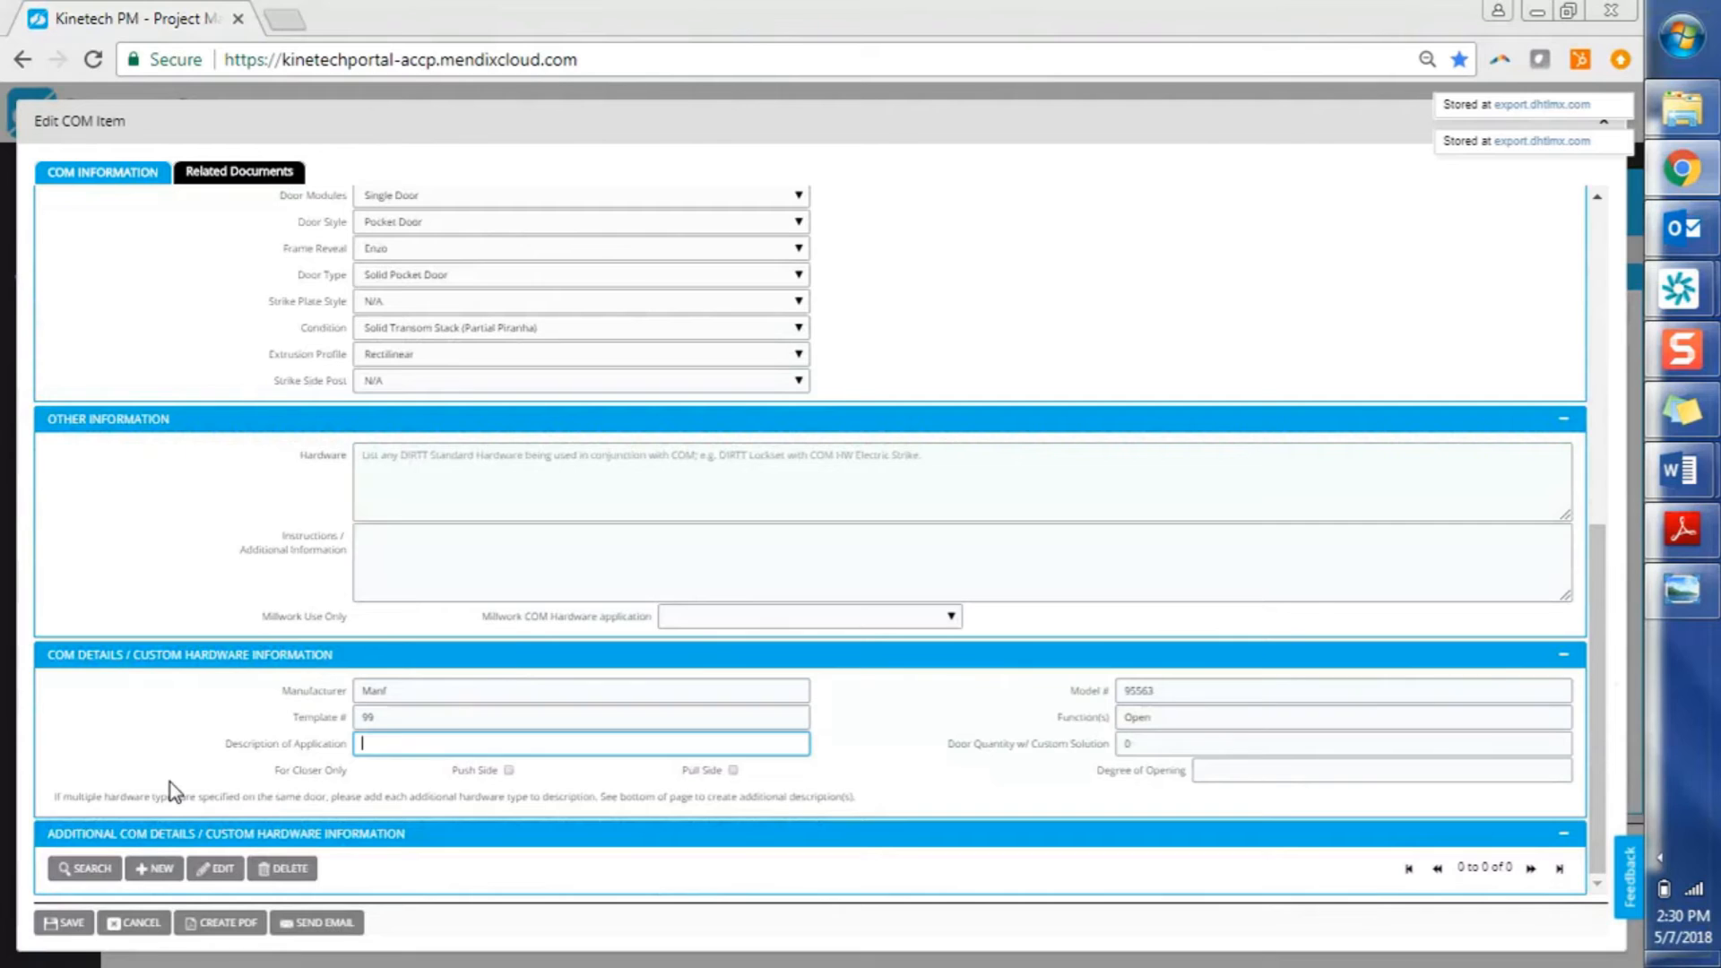
pyautogui.write('Door')
pyautogui.press('Tab')
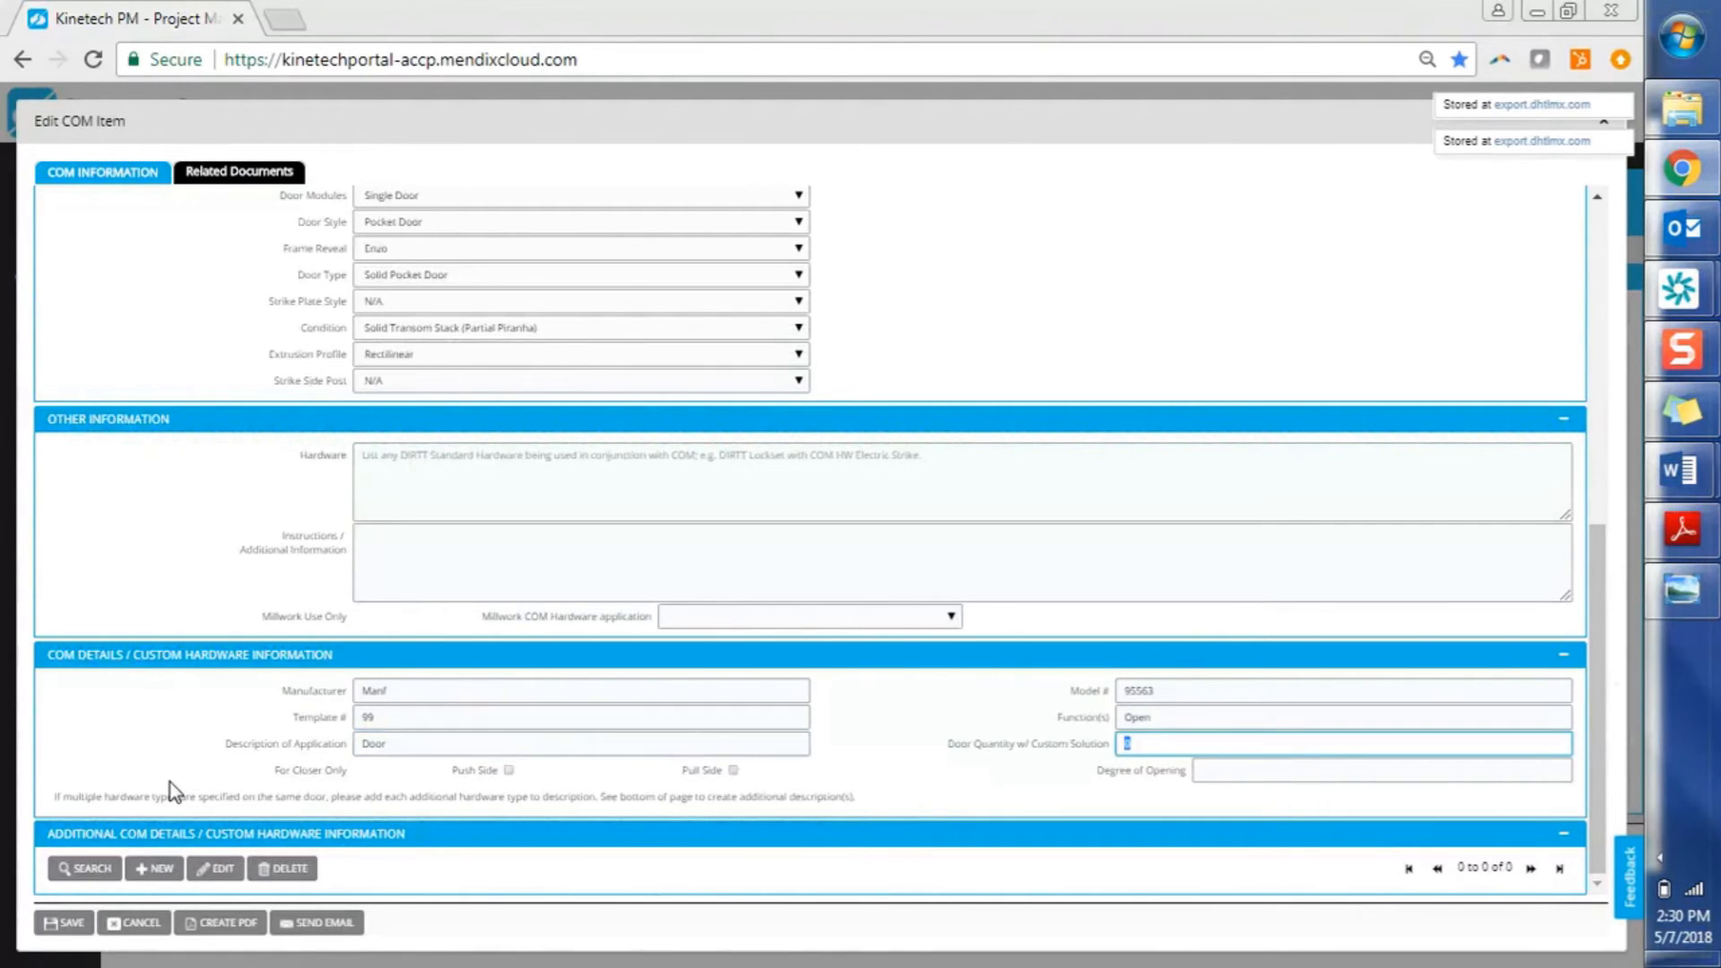
pyautogui.press('Tab')
pyautogui.press('Tab')
pyautogui.press('Tab')
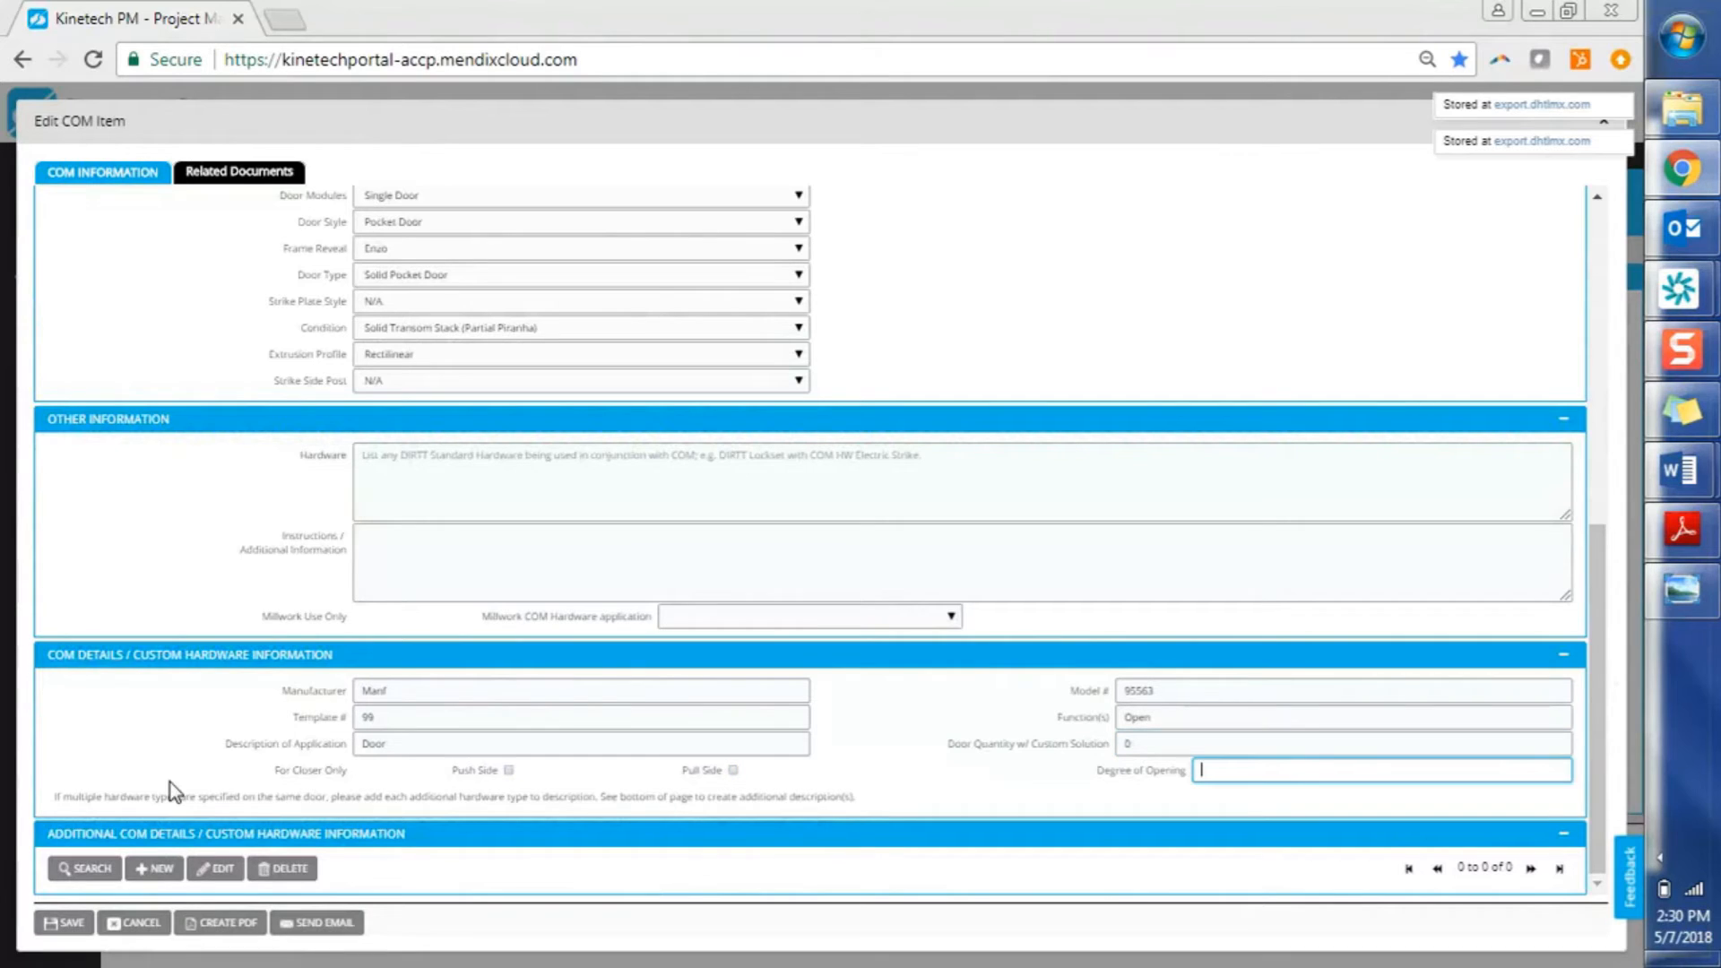
pyautogui.write('90')
pyautogui.click(226, 929)
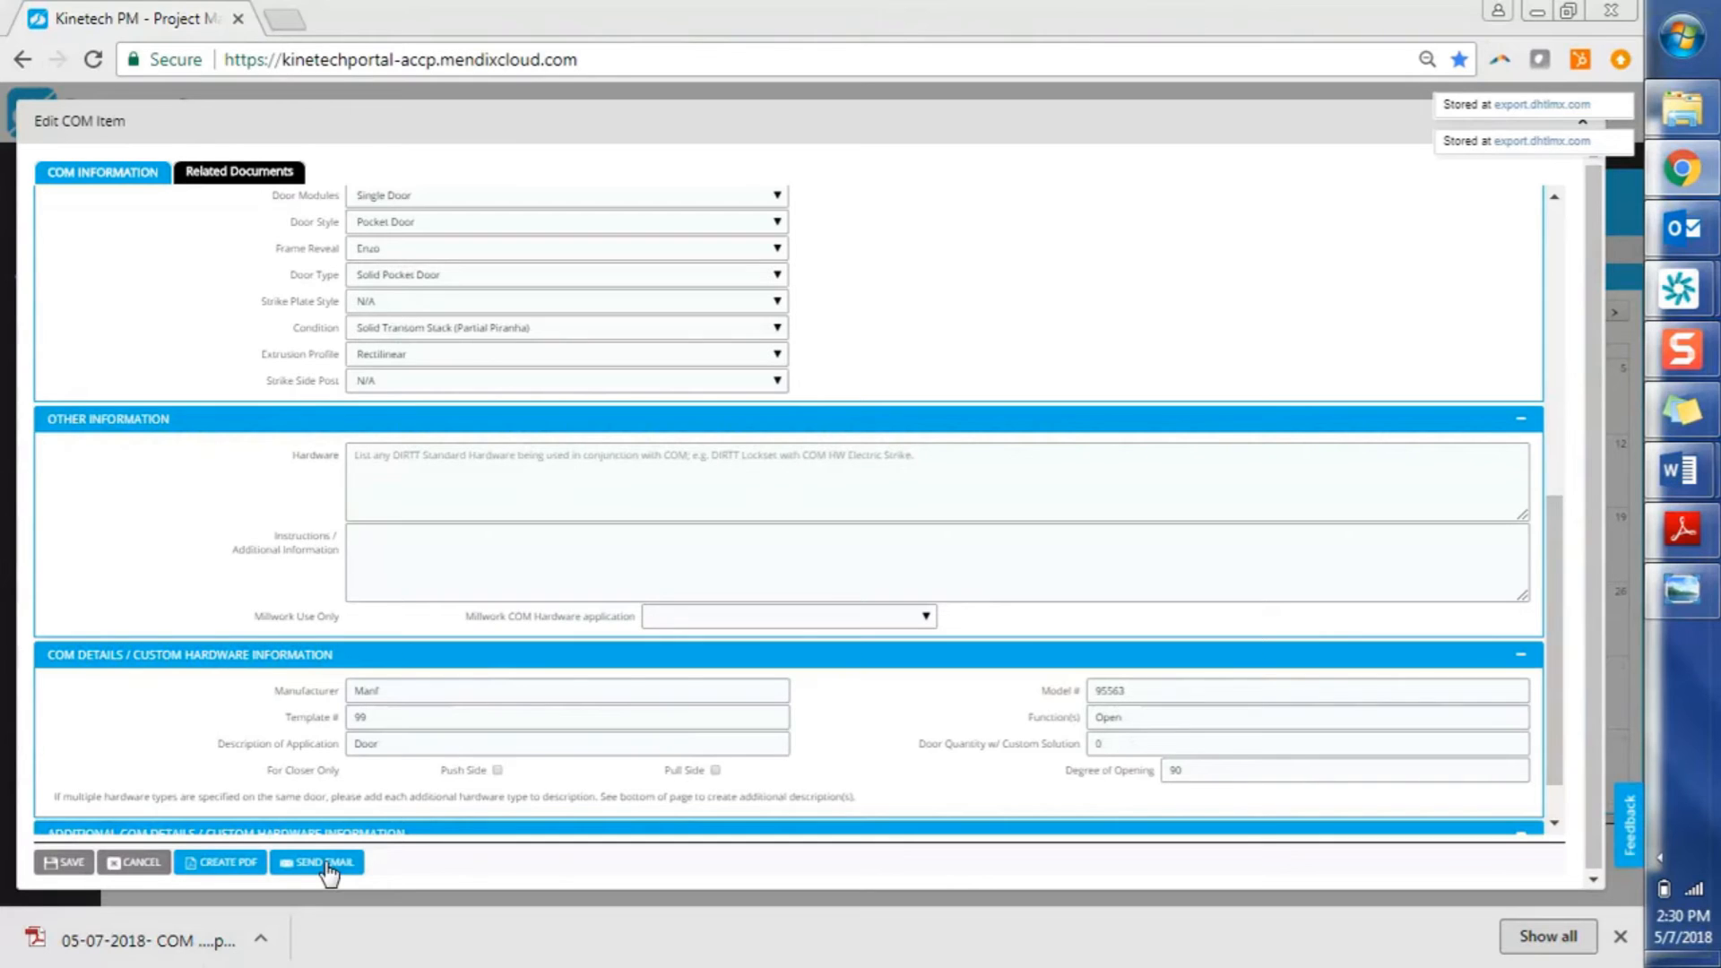
# Open 05-07-2018- COM Item.pdf, check page 2's hardware description, then return to Kinetech PM
pyautogui.click(189, 940)
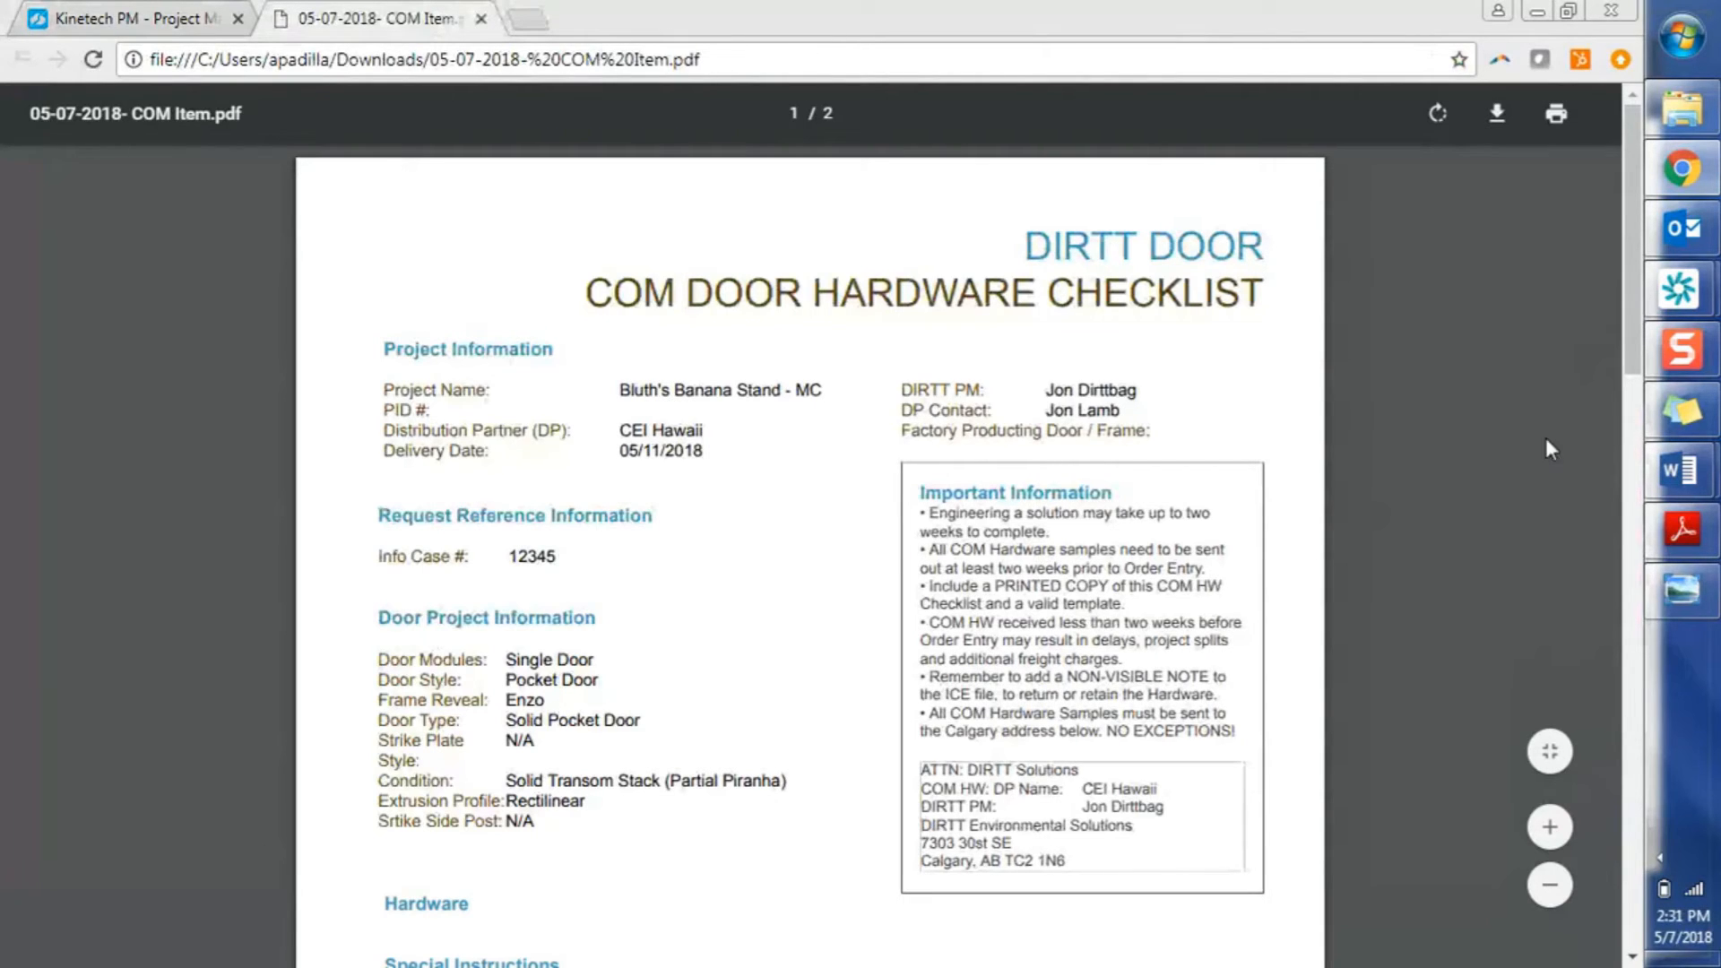
pyautogui.moveTo(1634, 358); pyautogui.dragTo(1623, 730)
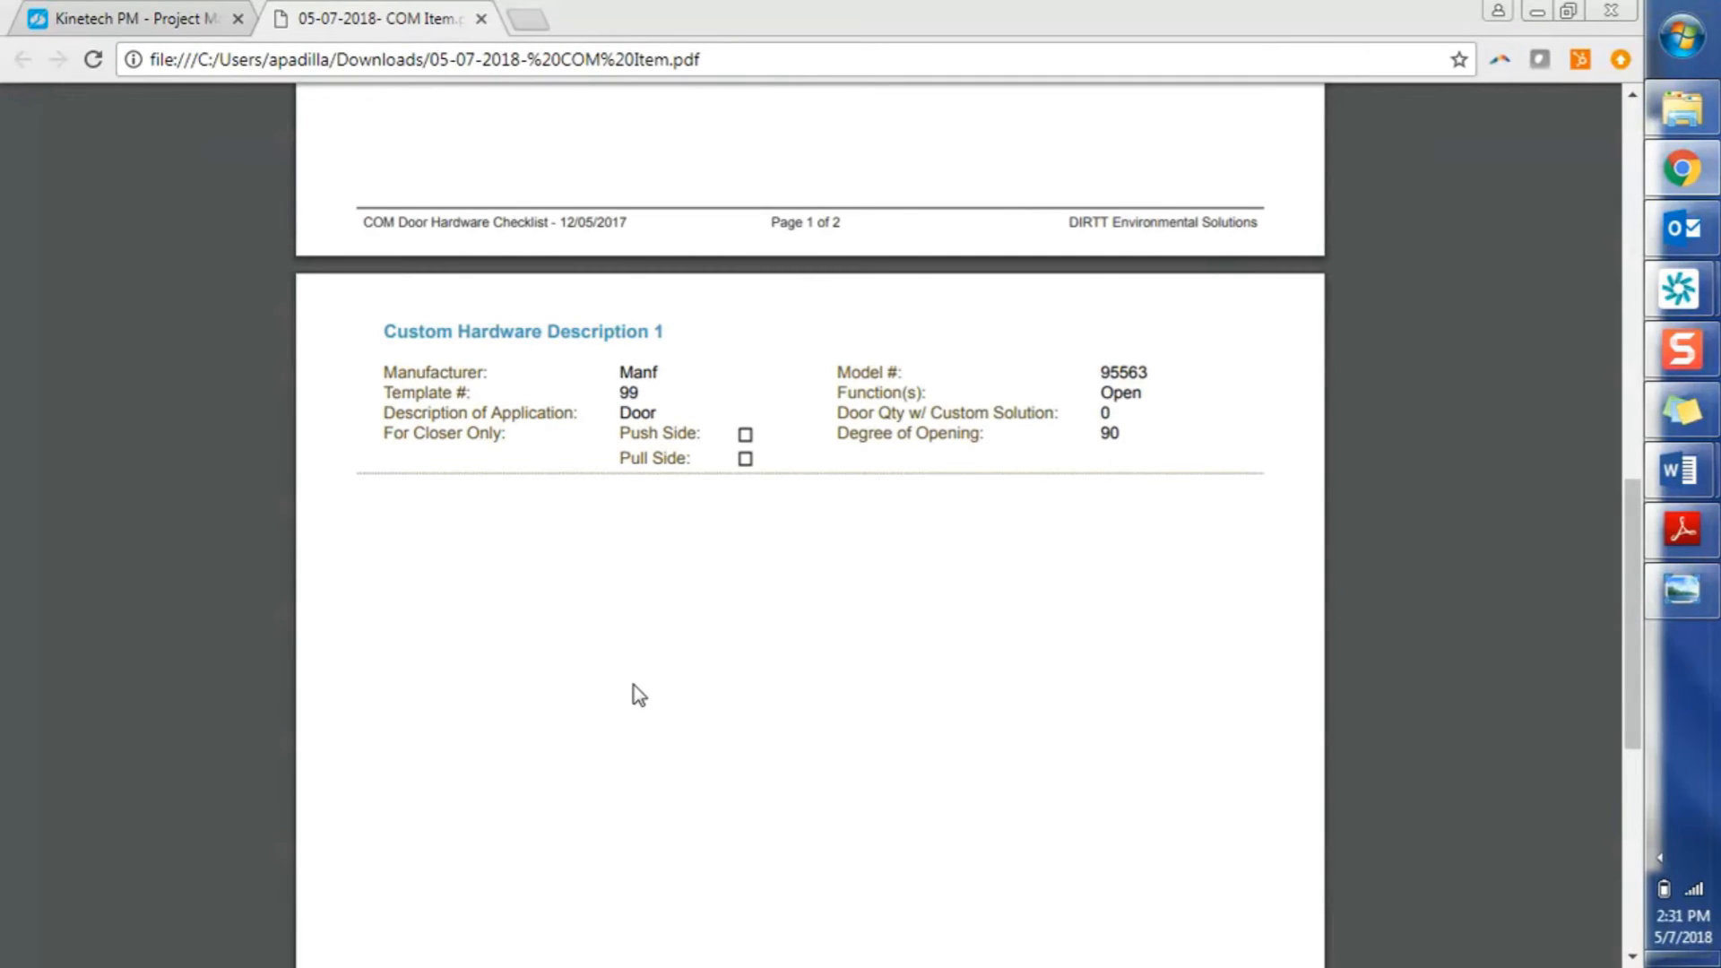
pyautogui.hotkey('ctrl', 'shift', 'Tab')
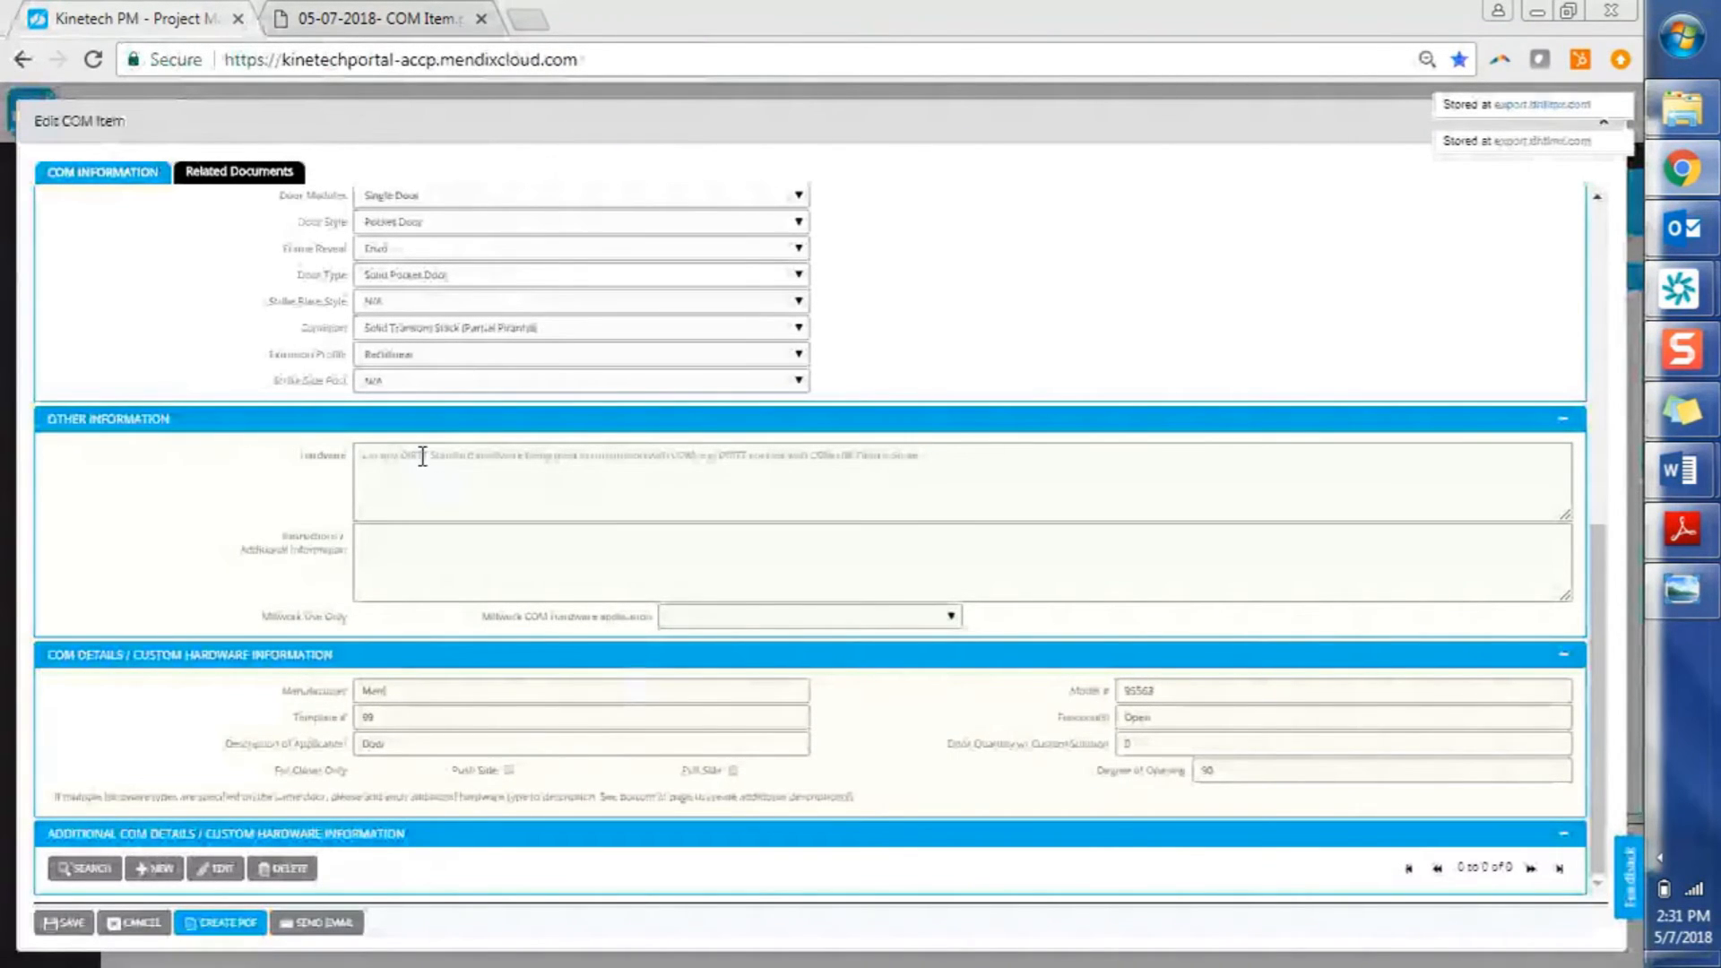
# Under Related Documents, upload the cart-on-the-snow painting and Impression--Sunrise from the Monet folder
pyautogui.click(267, 182)
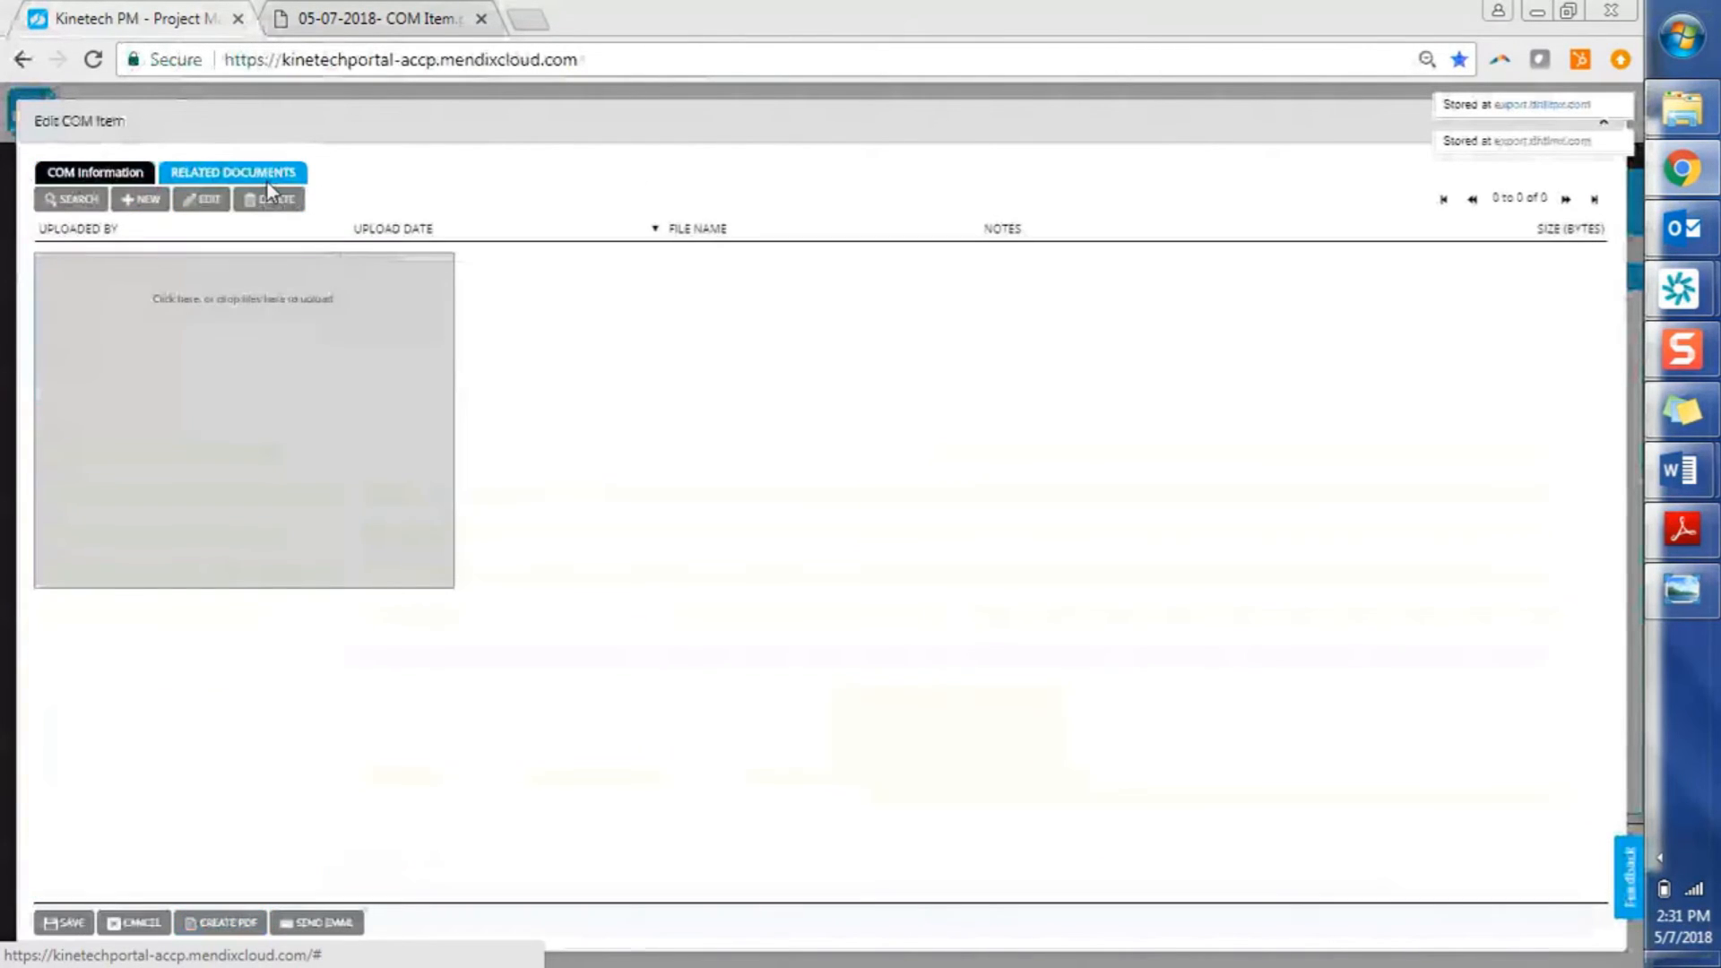
pyautogui.click(298, 400)
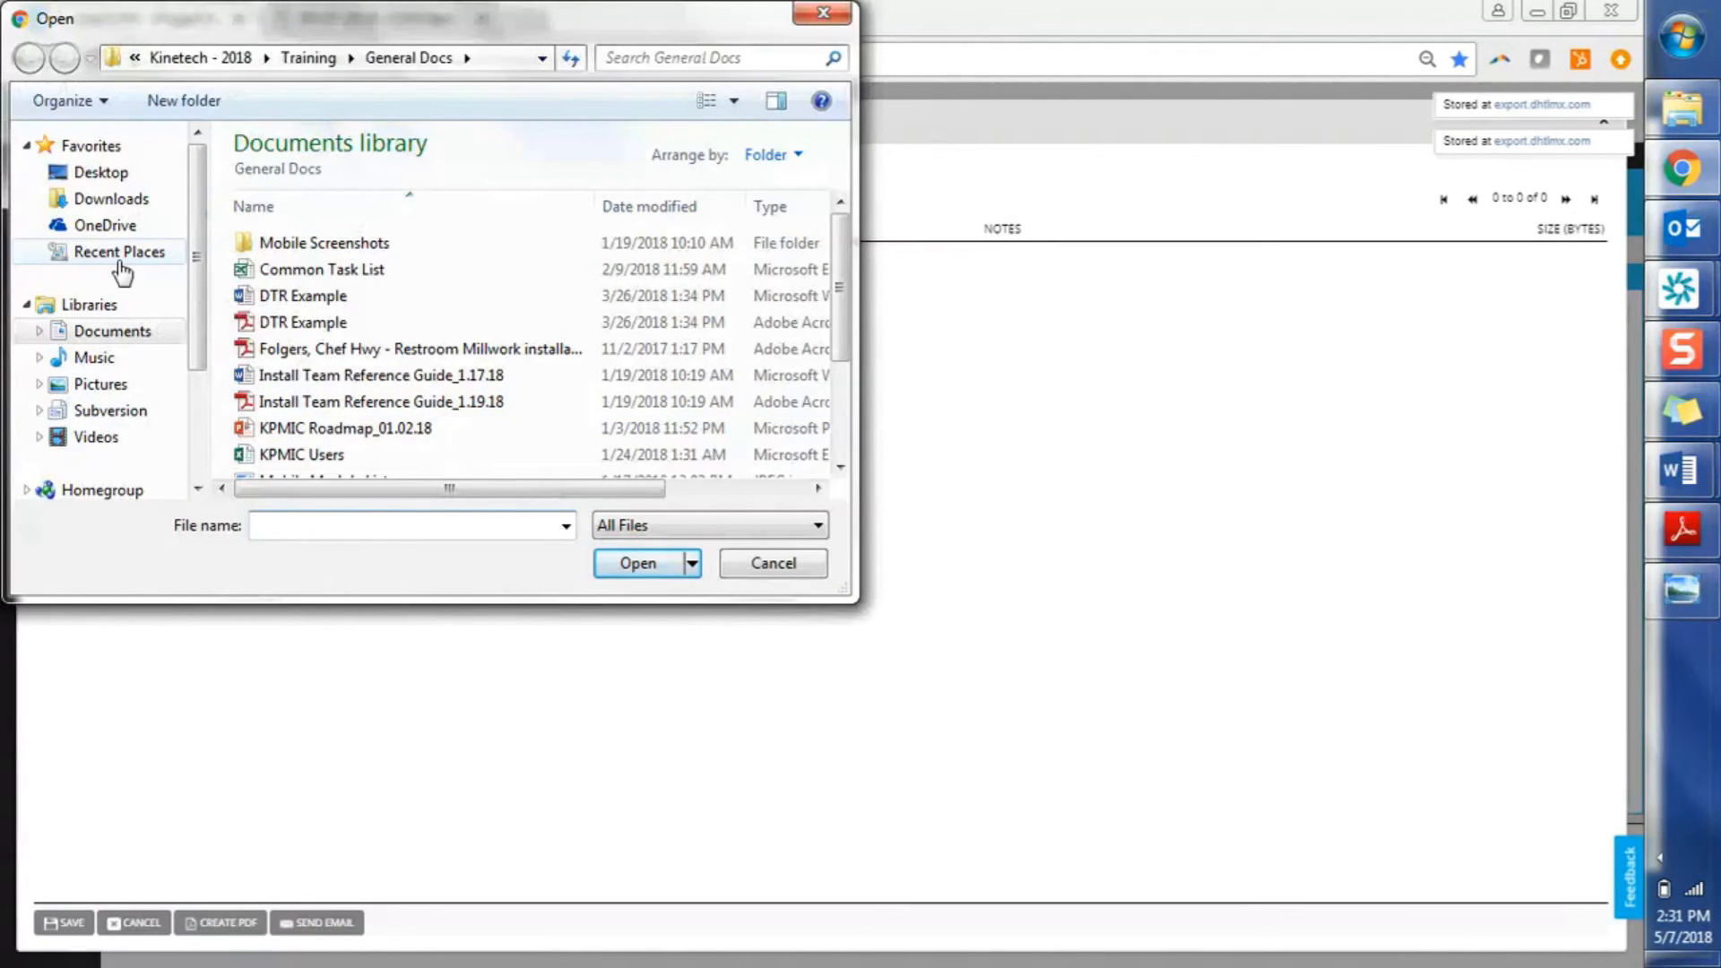
pyautogui.click(107, 387)
pyautogui.doubleClick(283, 384)
pyautogui.click(305, 296)
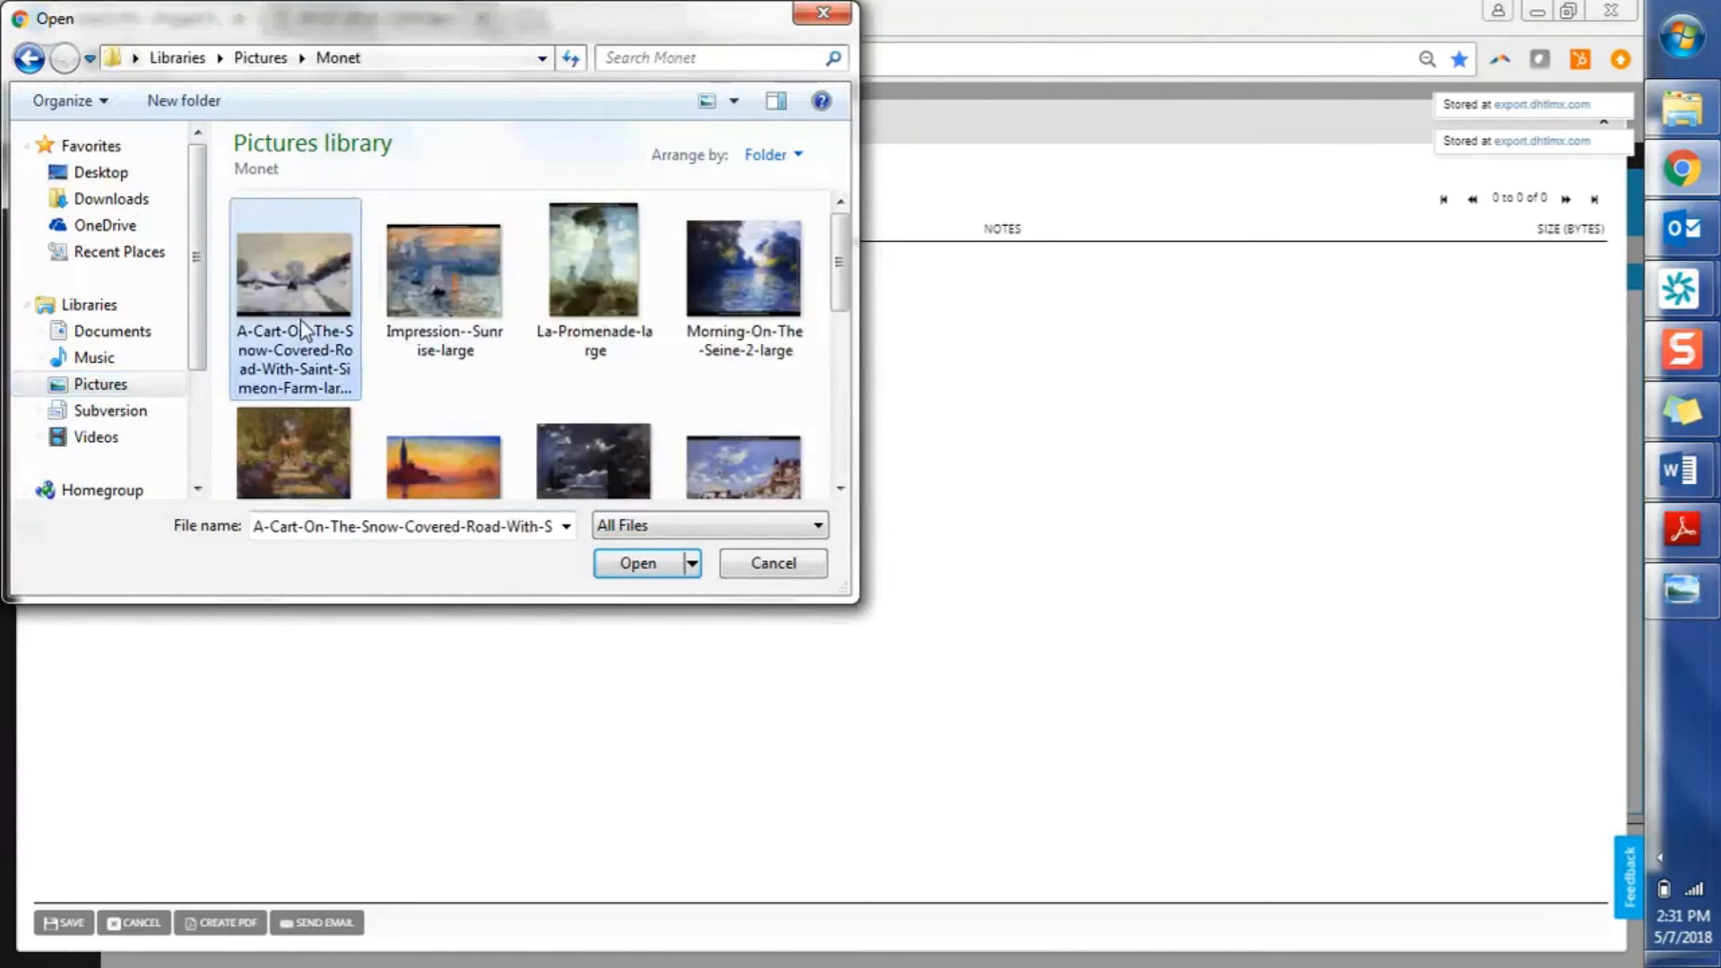
pyautogui.keyDown('ctrl'); pyautogui.click(470, 285); pyautogui.keyUp('ctrl')
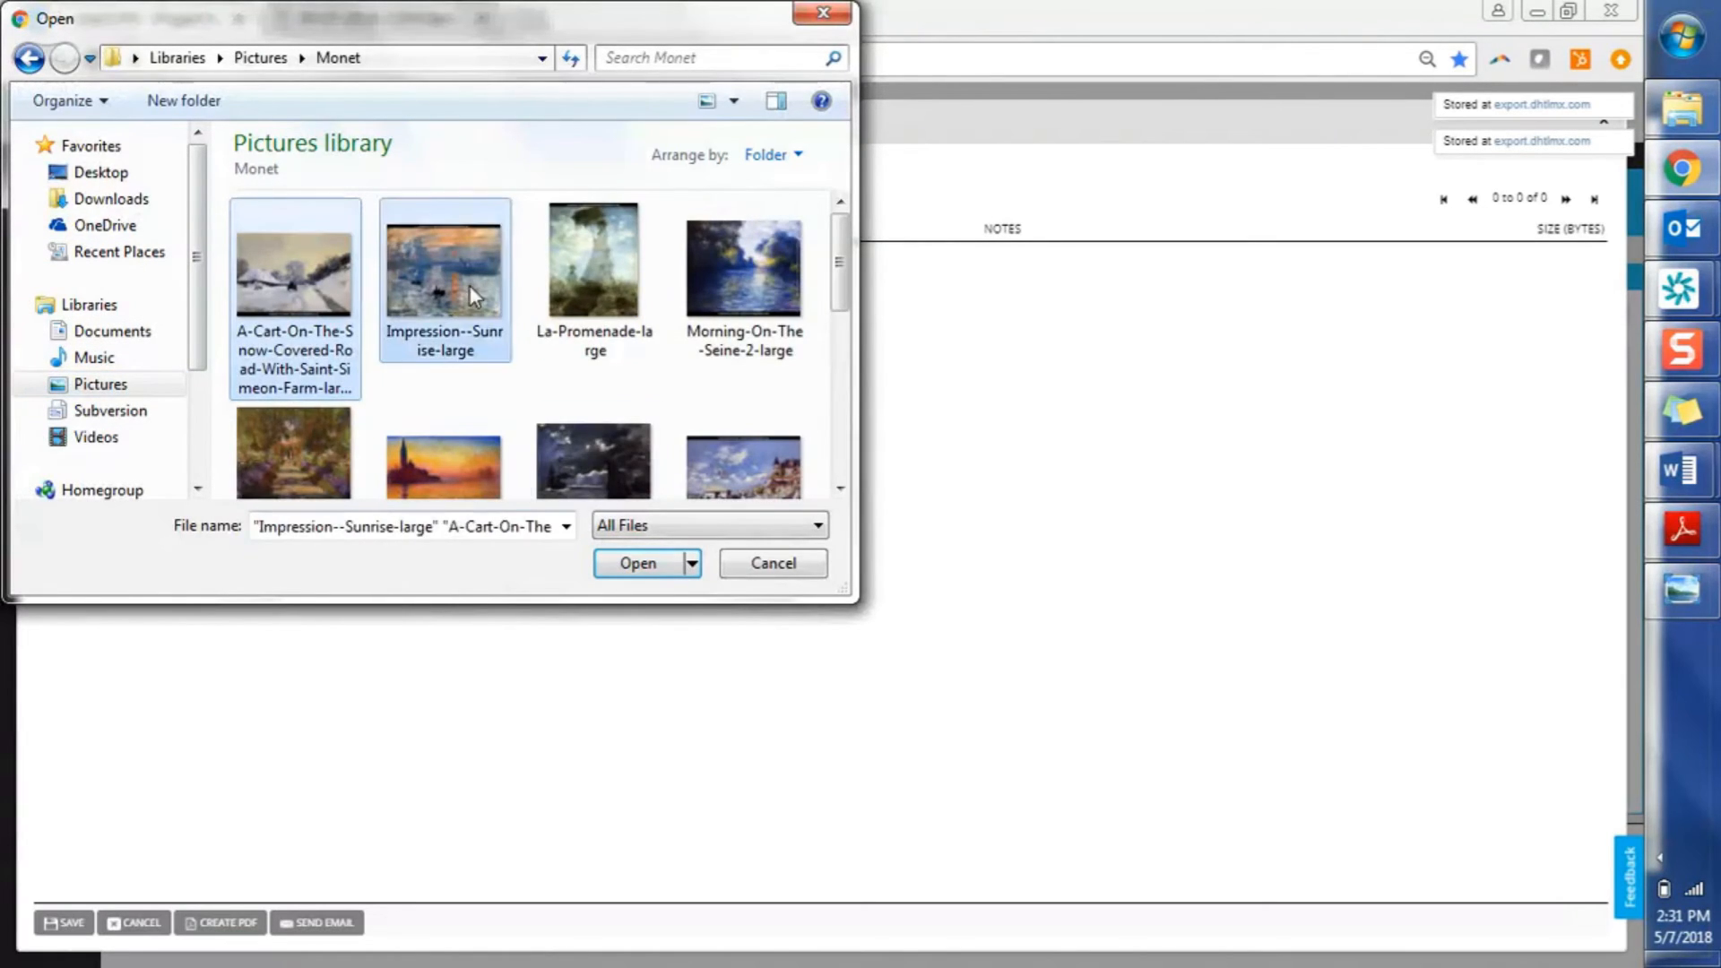
pyautogui.click(626, 569)
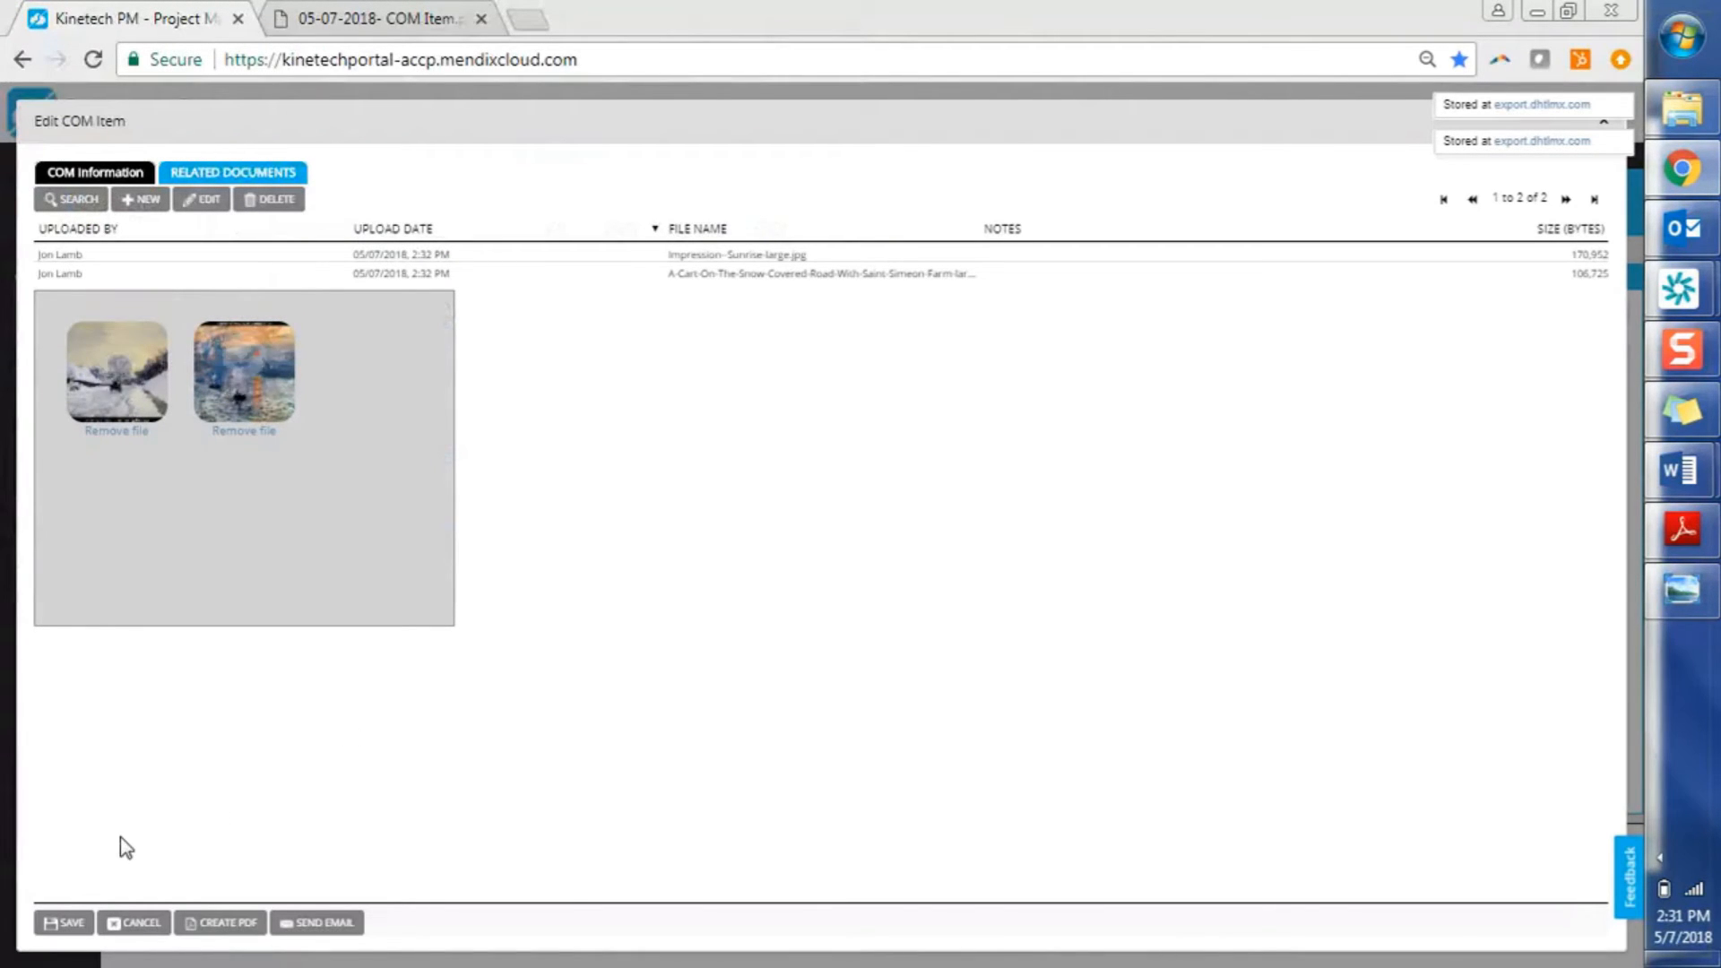
# Return to COM Information, review the form from the top, and save the COM Doors item
pyautogui.click(134, 174)
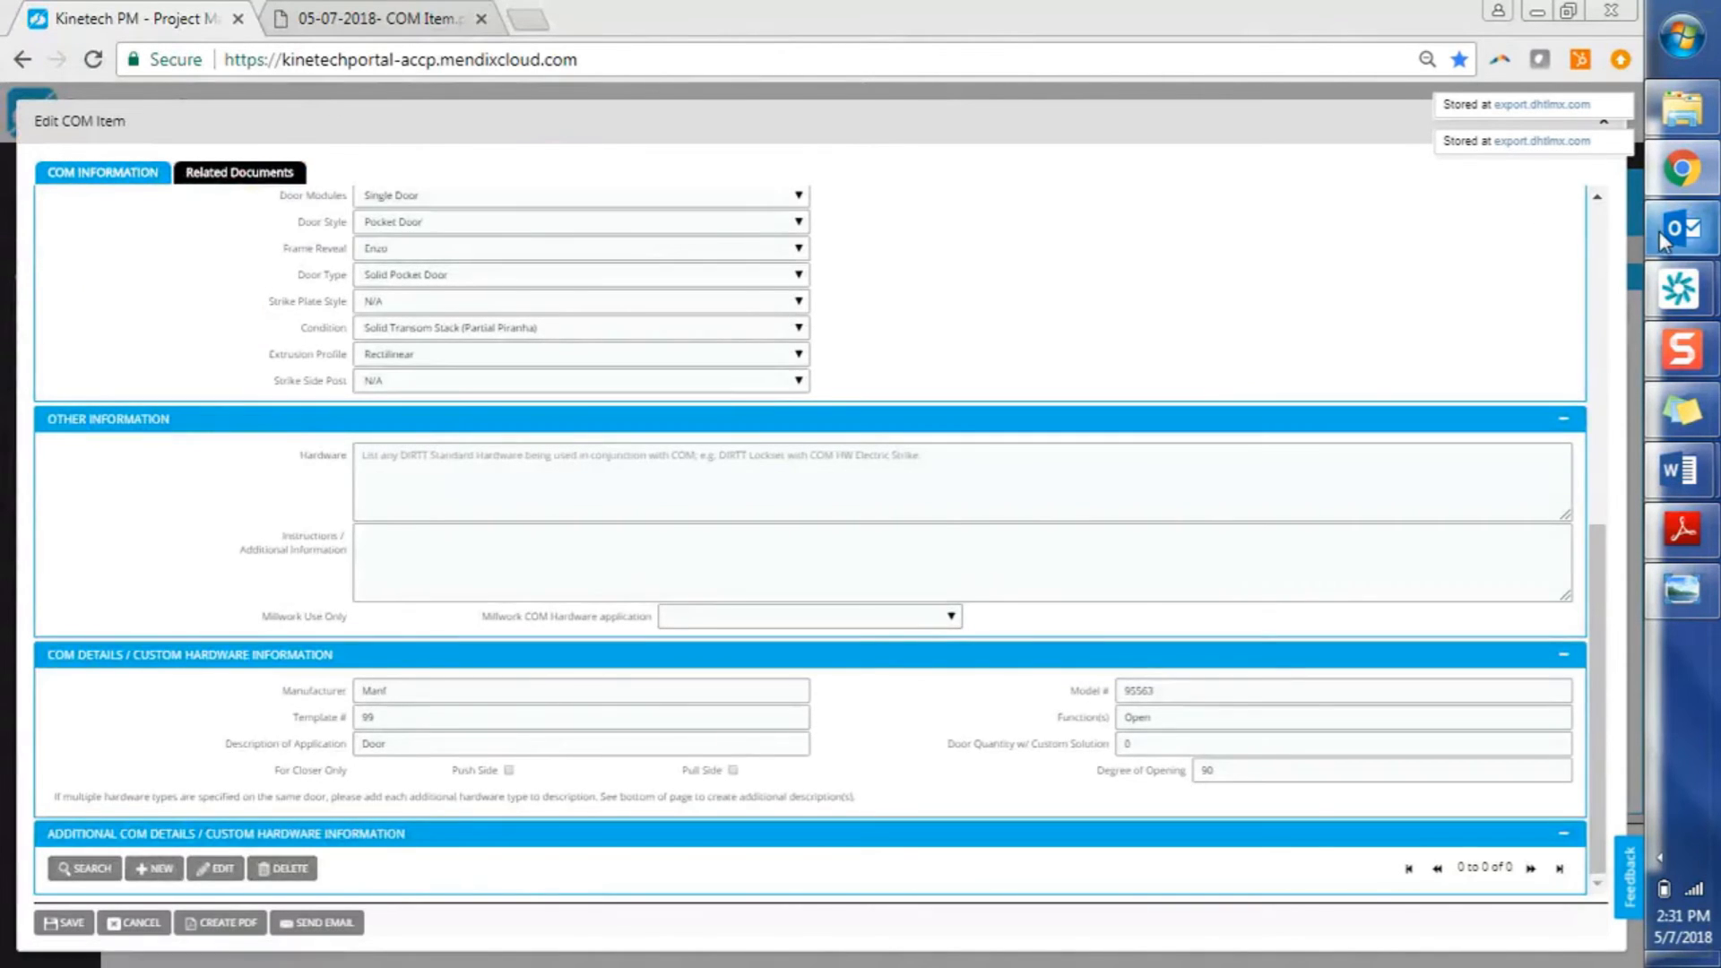
pyautogui.click(1599, 240)
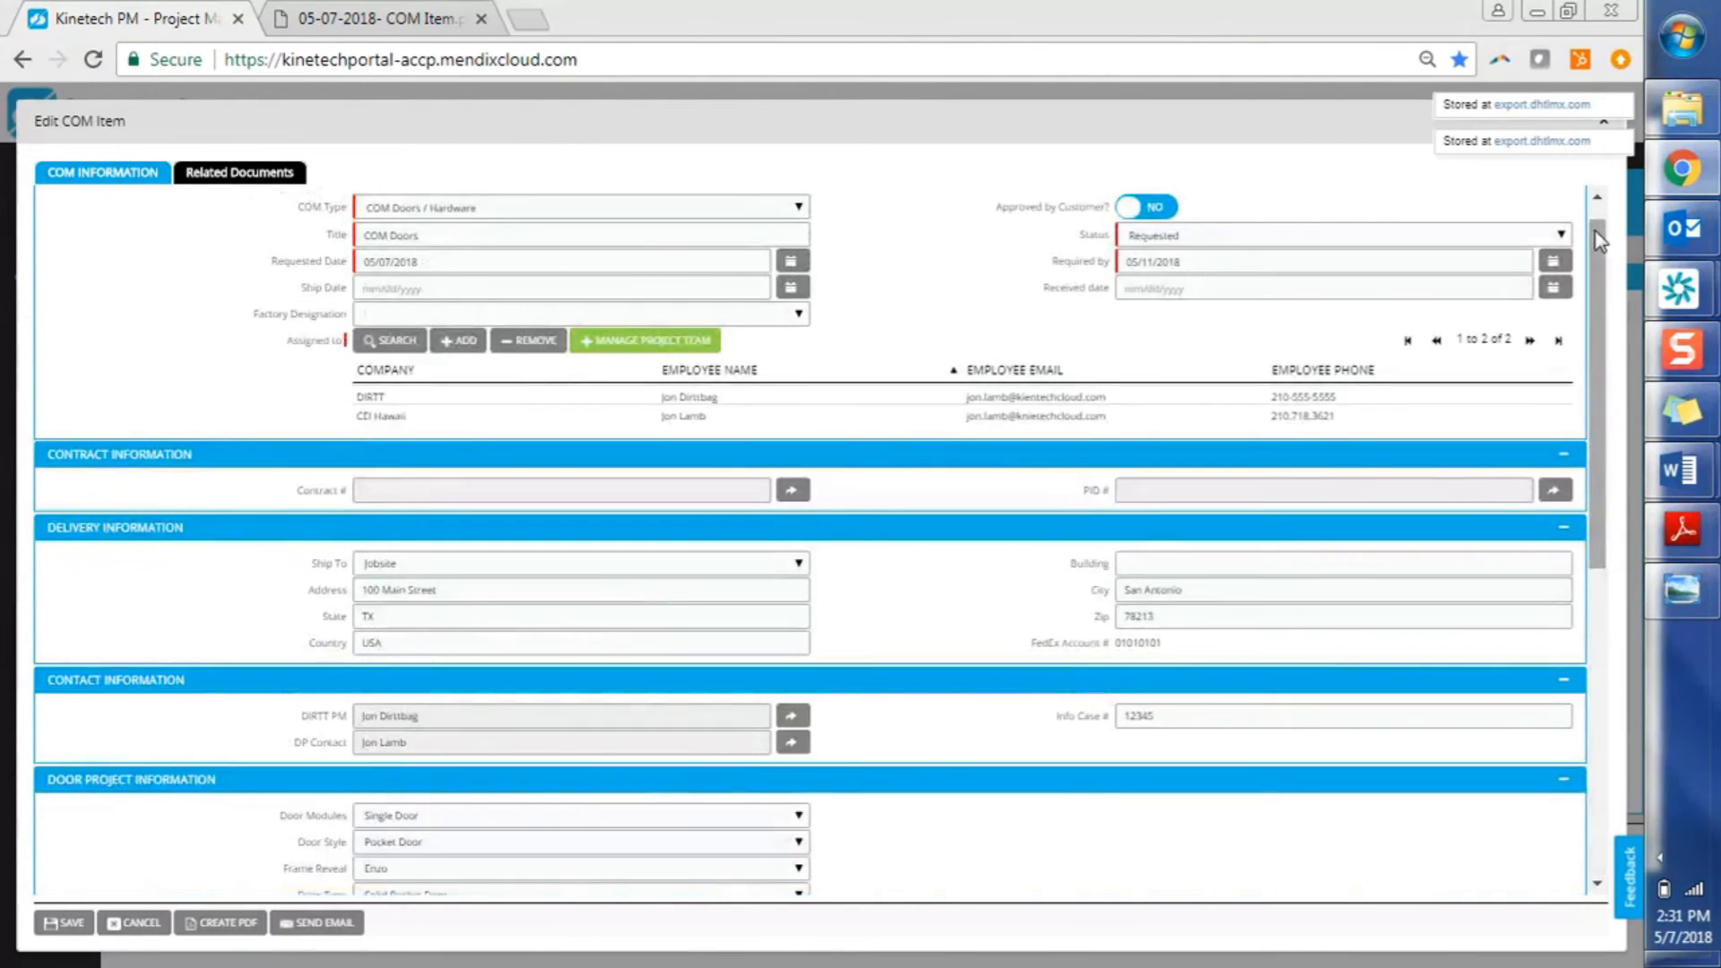
pyautogui.moveTo(1598, 240); pyautogui.dragTo(1603, 224)
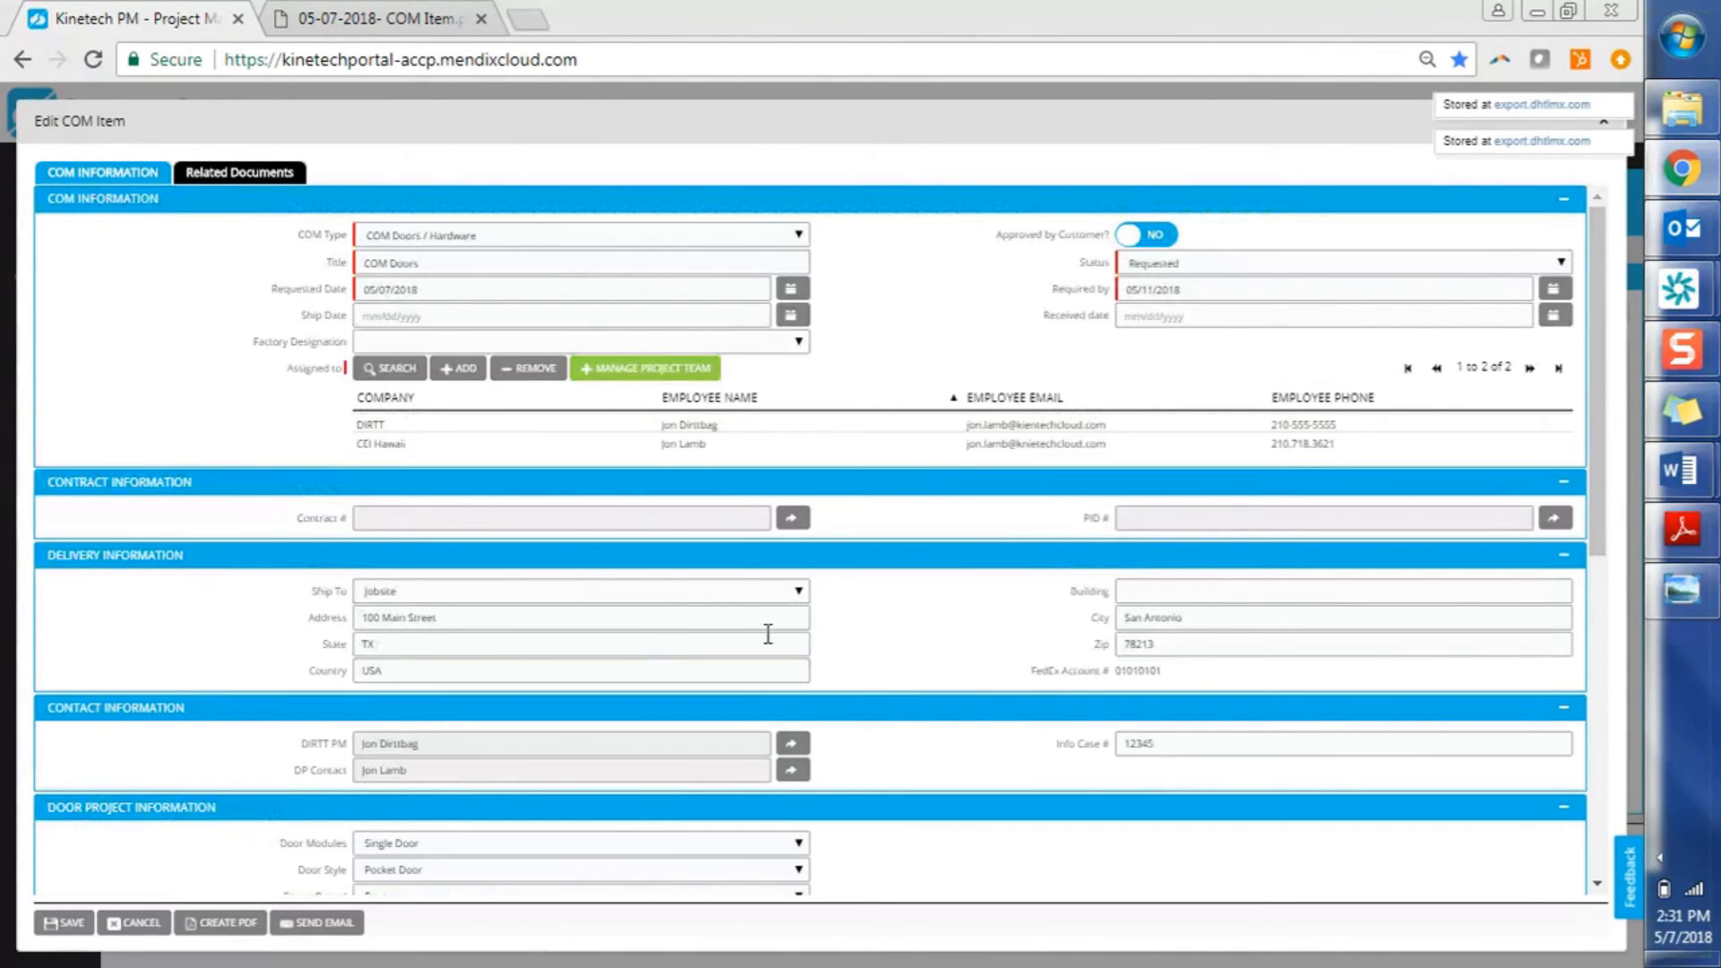
pyautogui.click(81, 921)
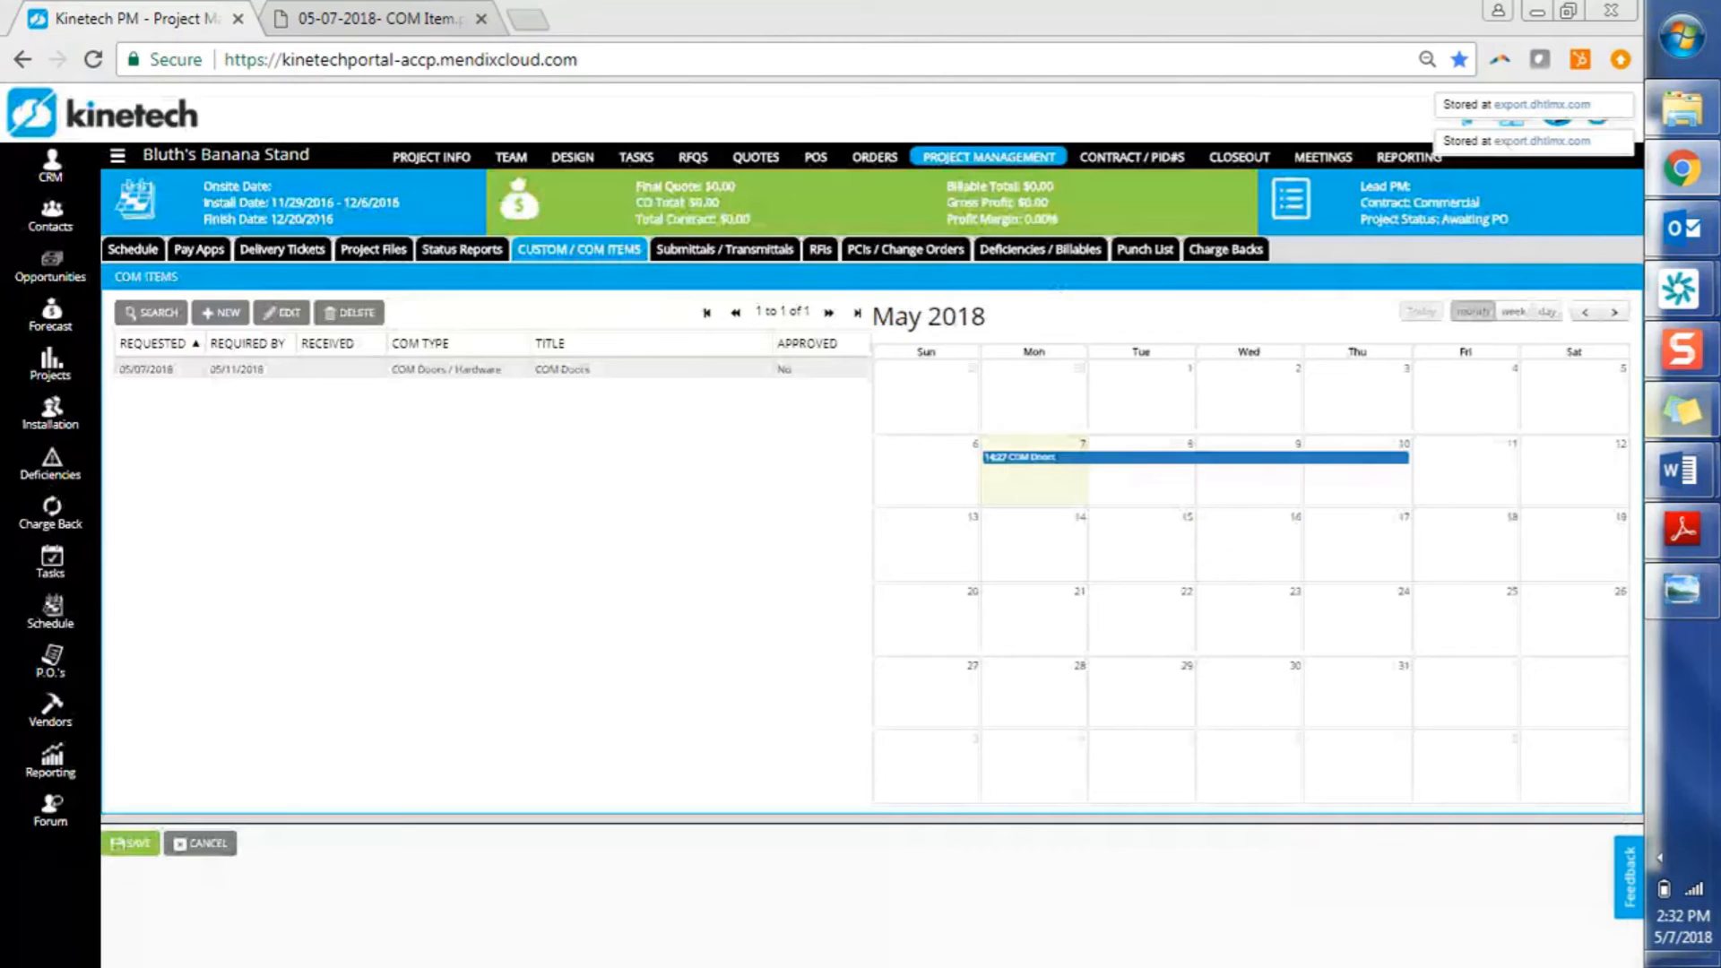
# Glance at the Word training agenda, then open the Bluth Banana Stand project's empty Delivery Tickets list
pyautogui.moveTo(1710, 457)
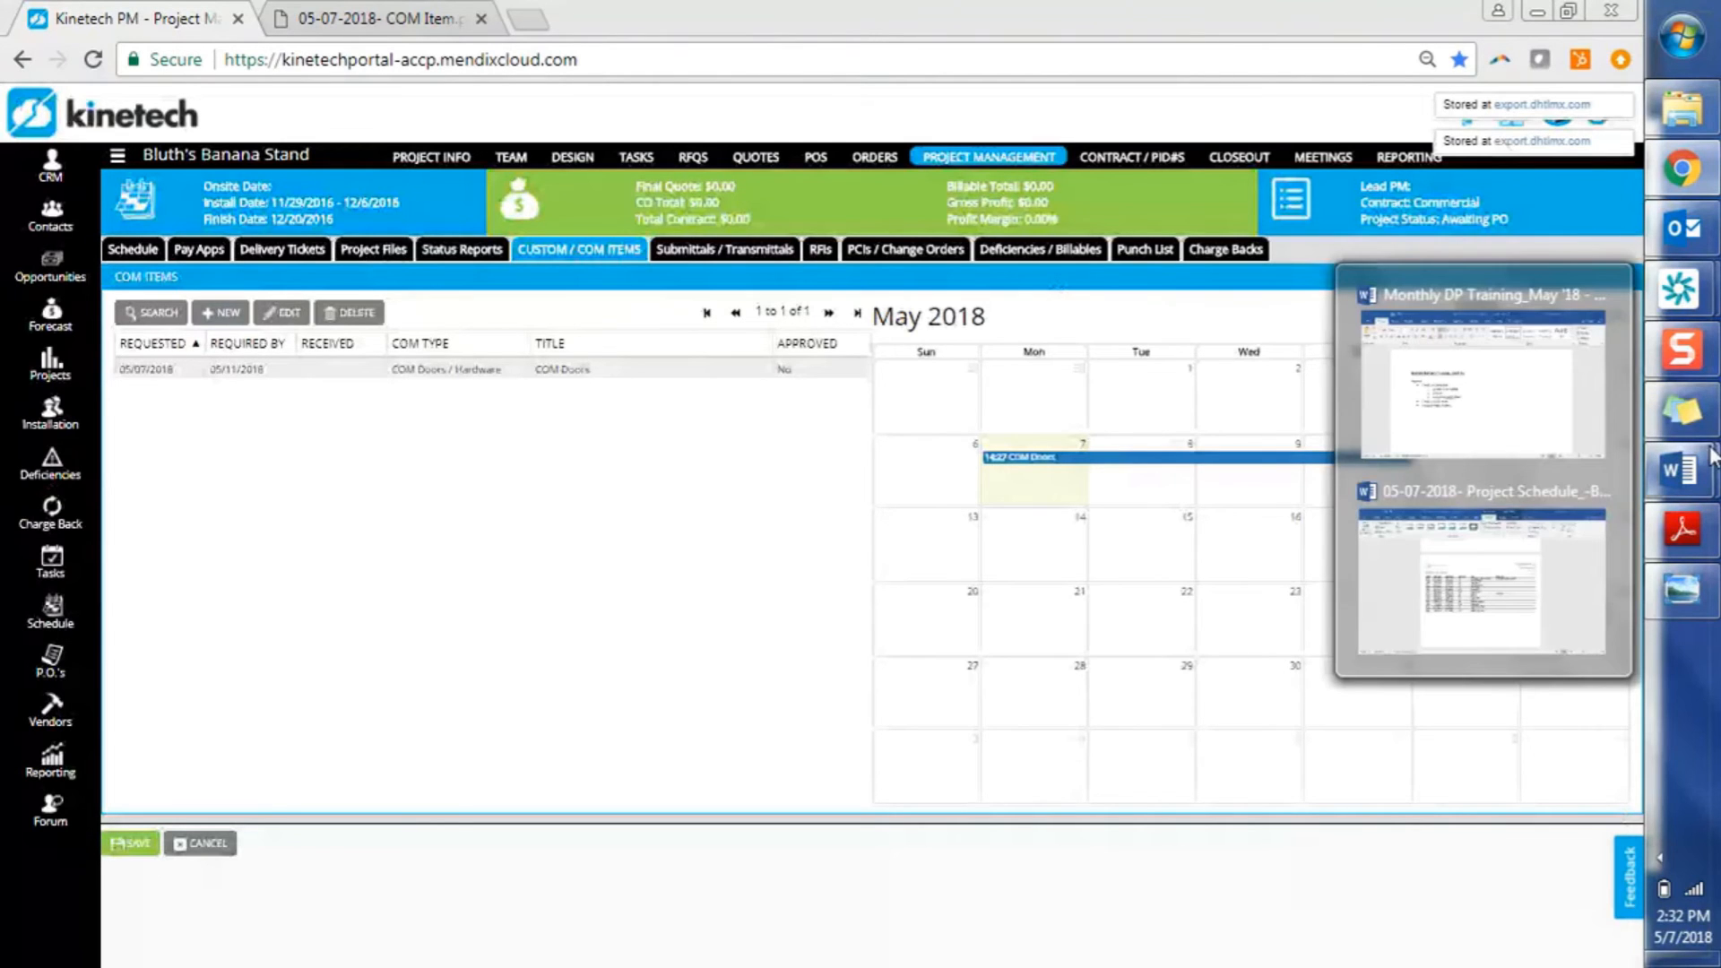
pyautogui.click(1524, 451)
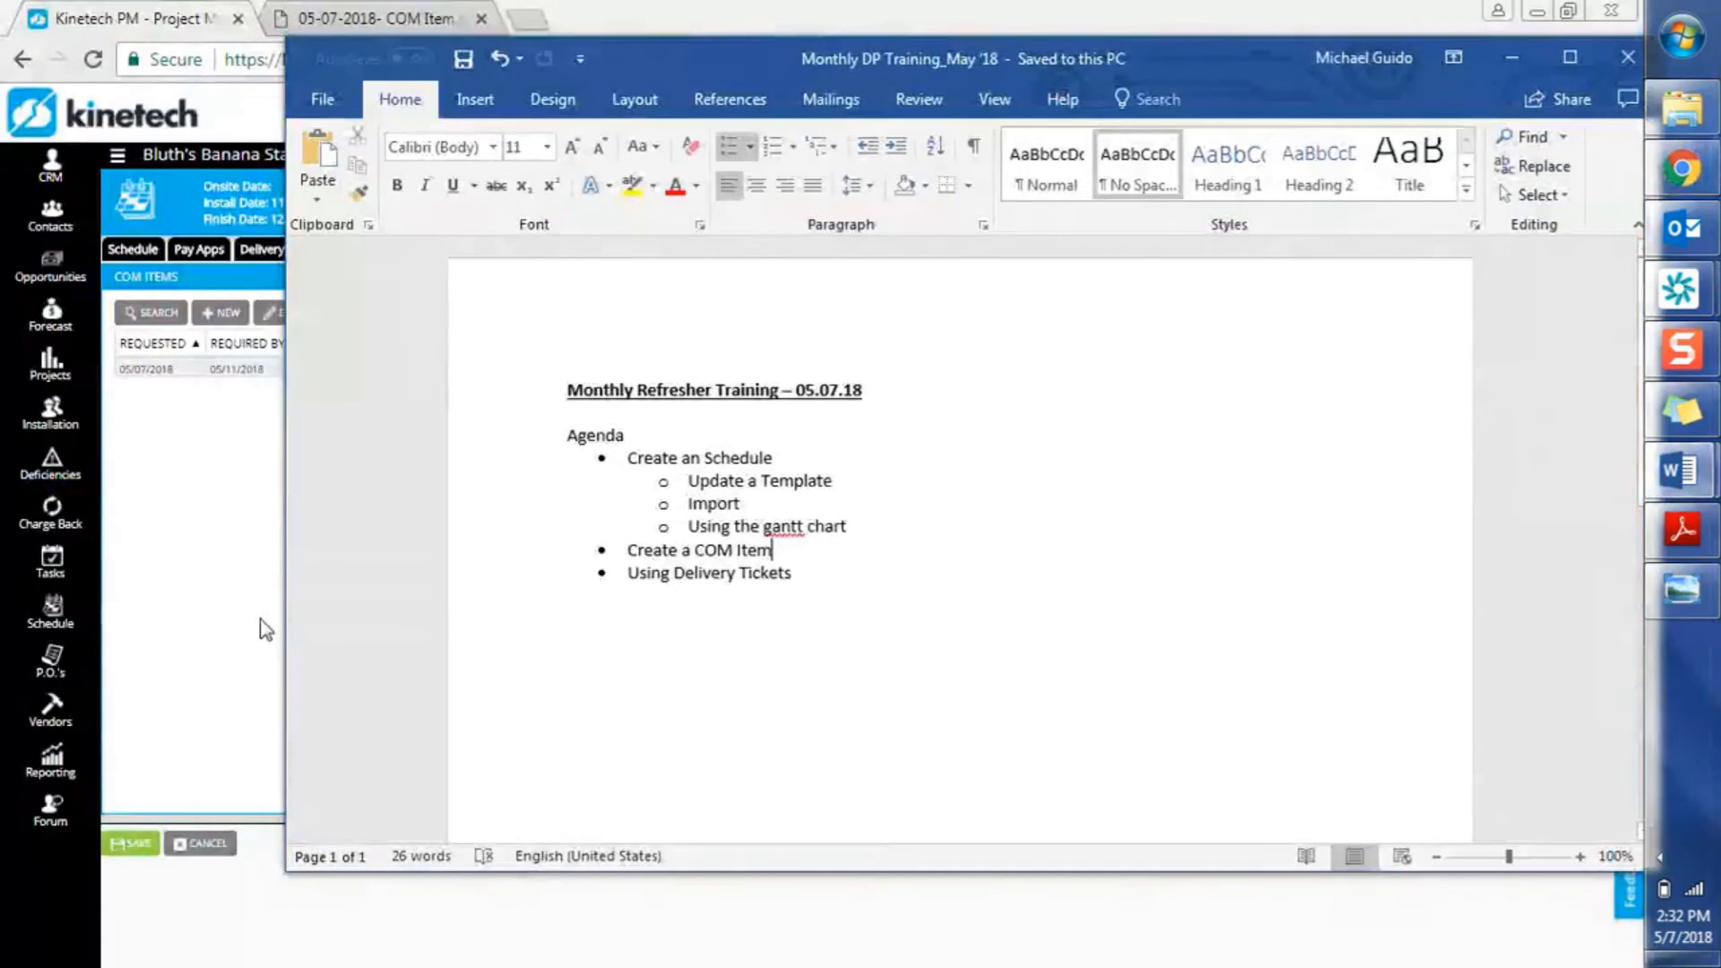
pyautogui.click(261, 632)
pyautogui.click(282, 246)
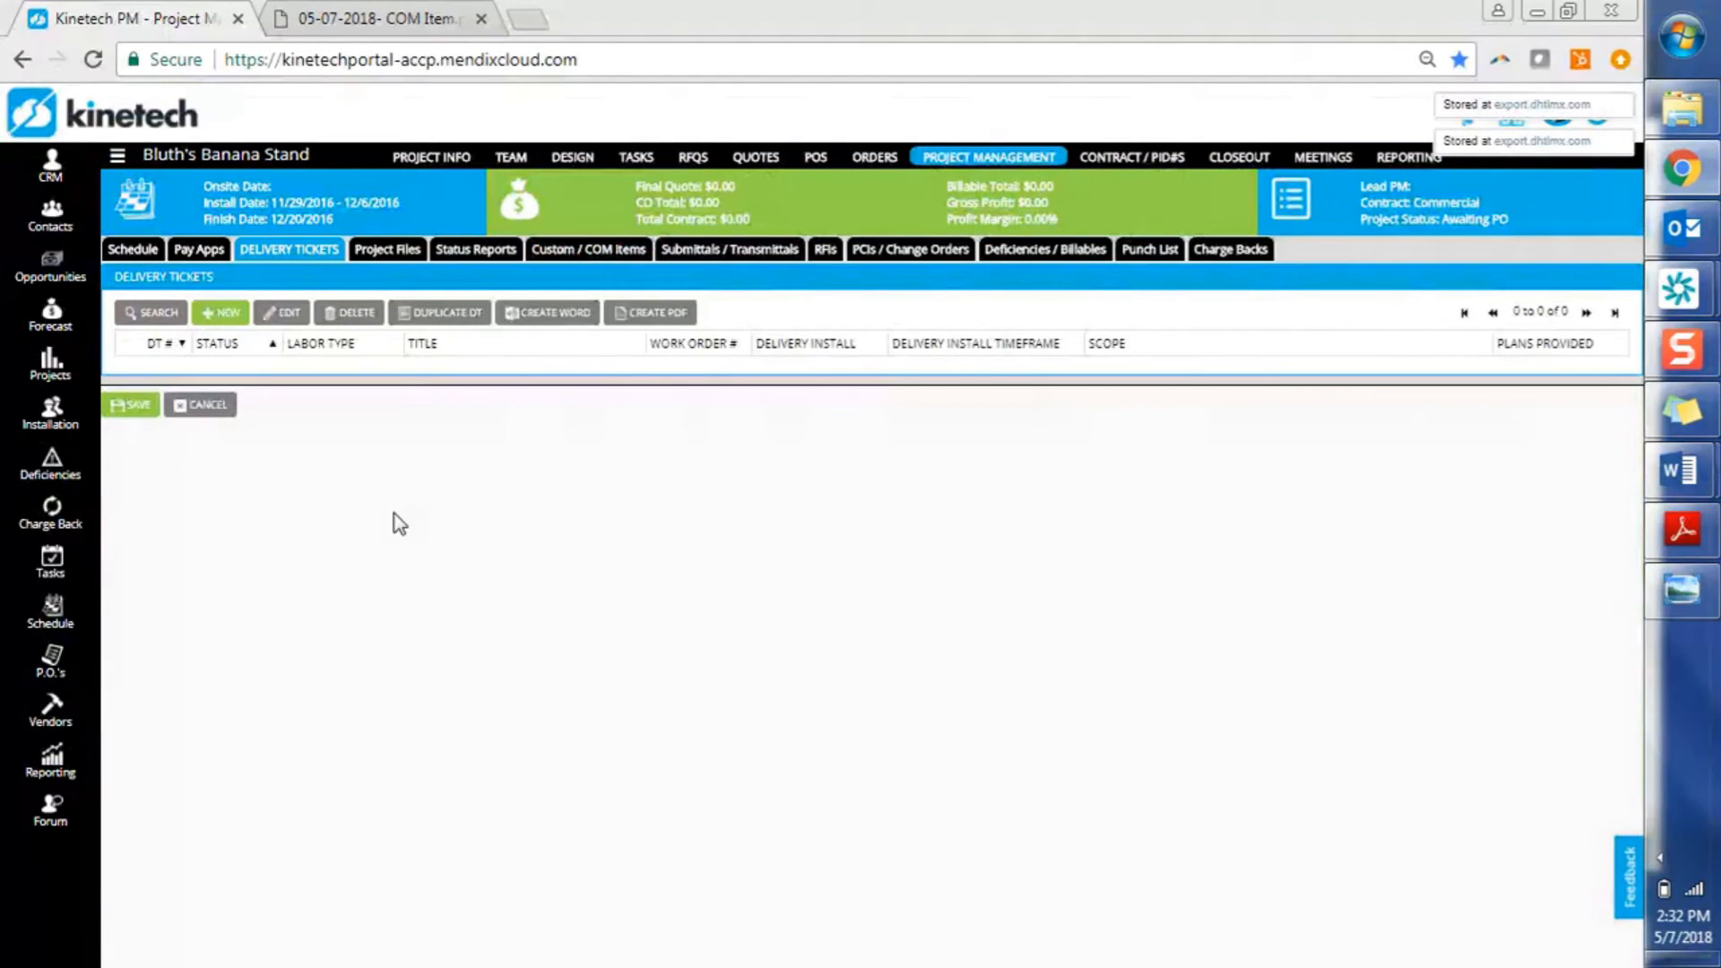
# Create a new delivery ticket, prefilled as Quoted Labor with status In Progress
pyautogui.click(239, 315)
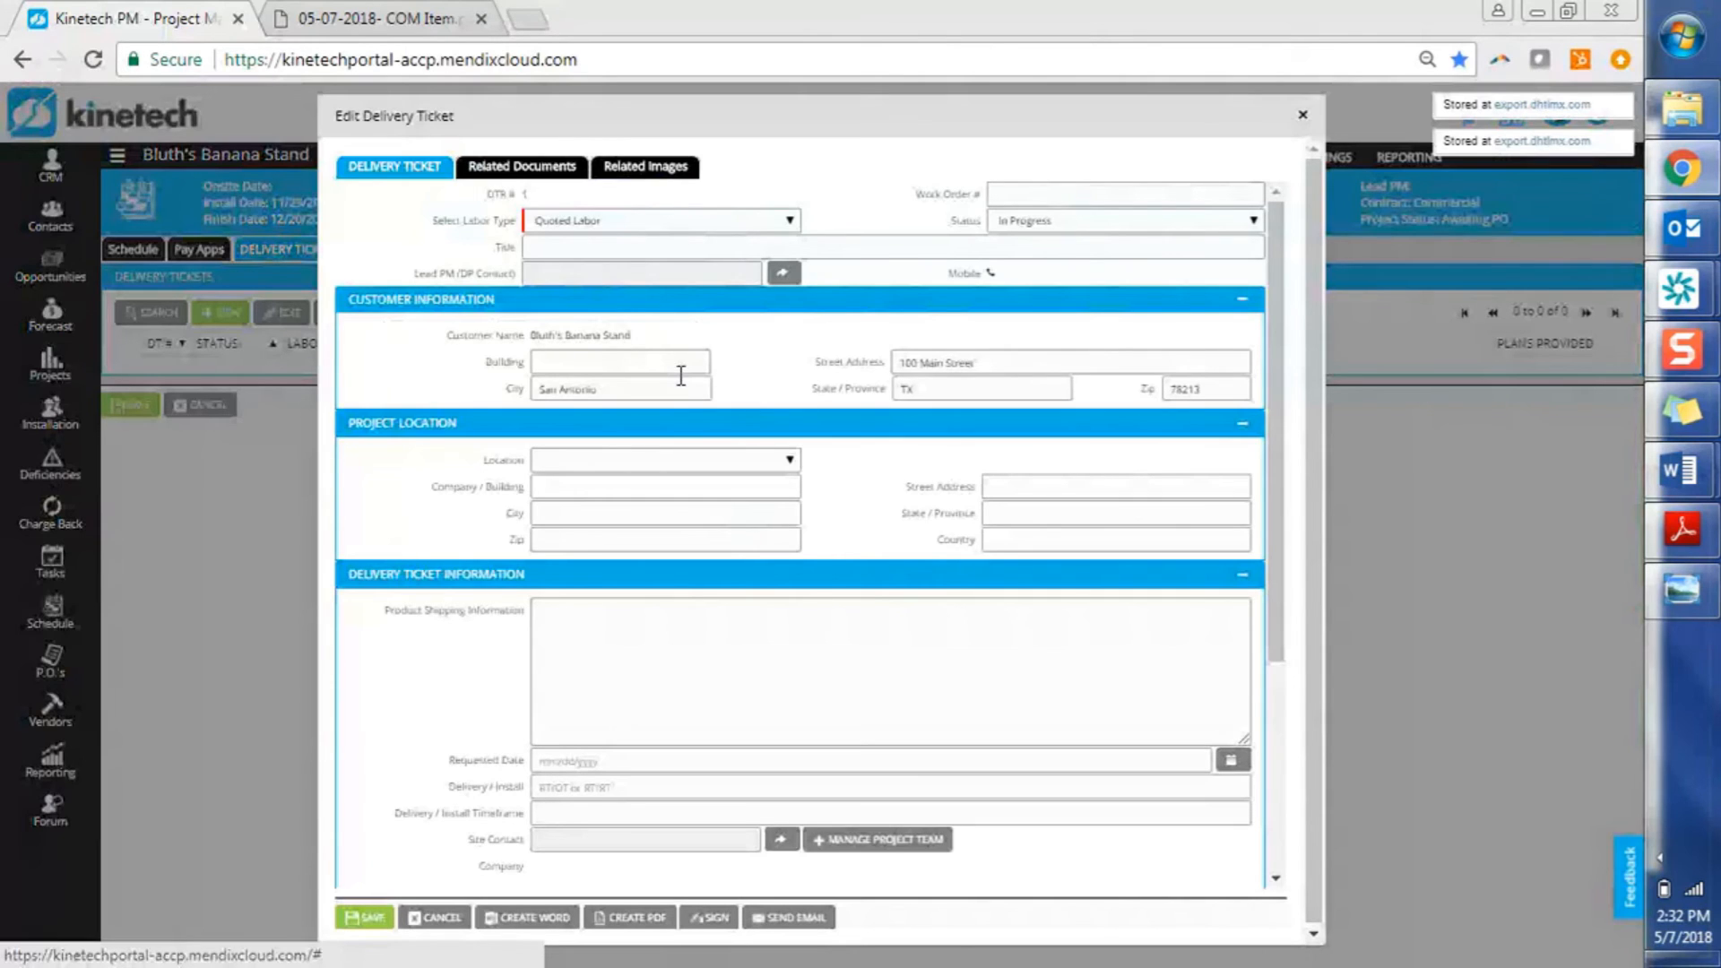
# Set the ticket's location to Warehouse (100 Warehouse, Honolulu, HI 96813) and move to the # LF field
pyautogui.click(636, 461)
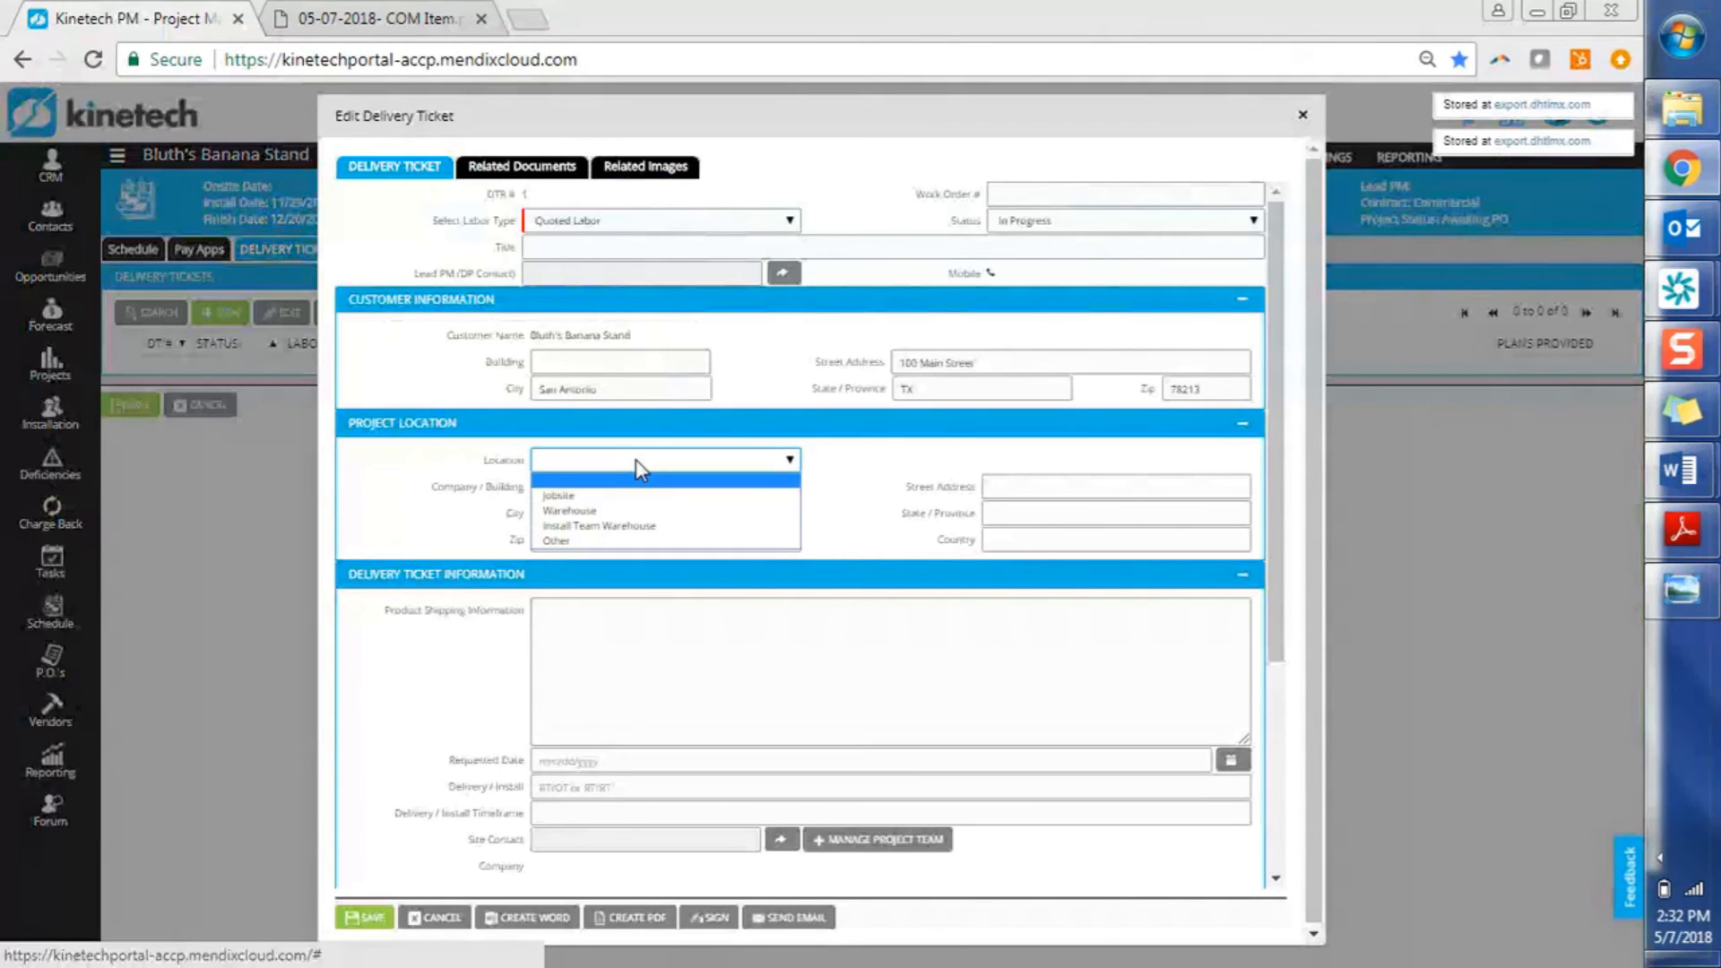
pyautogui.click(631, 509)
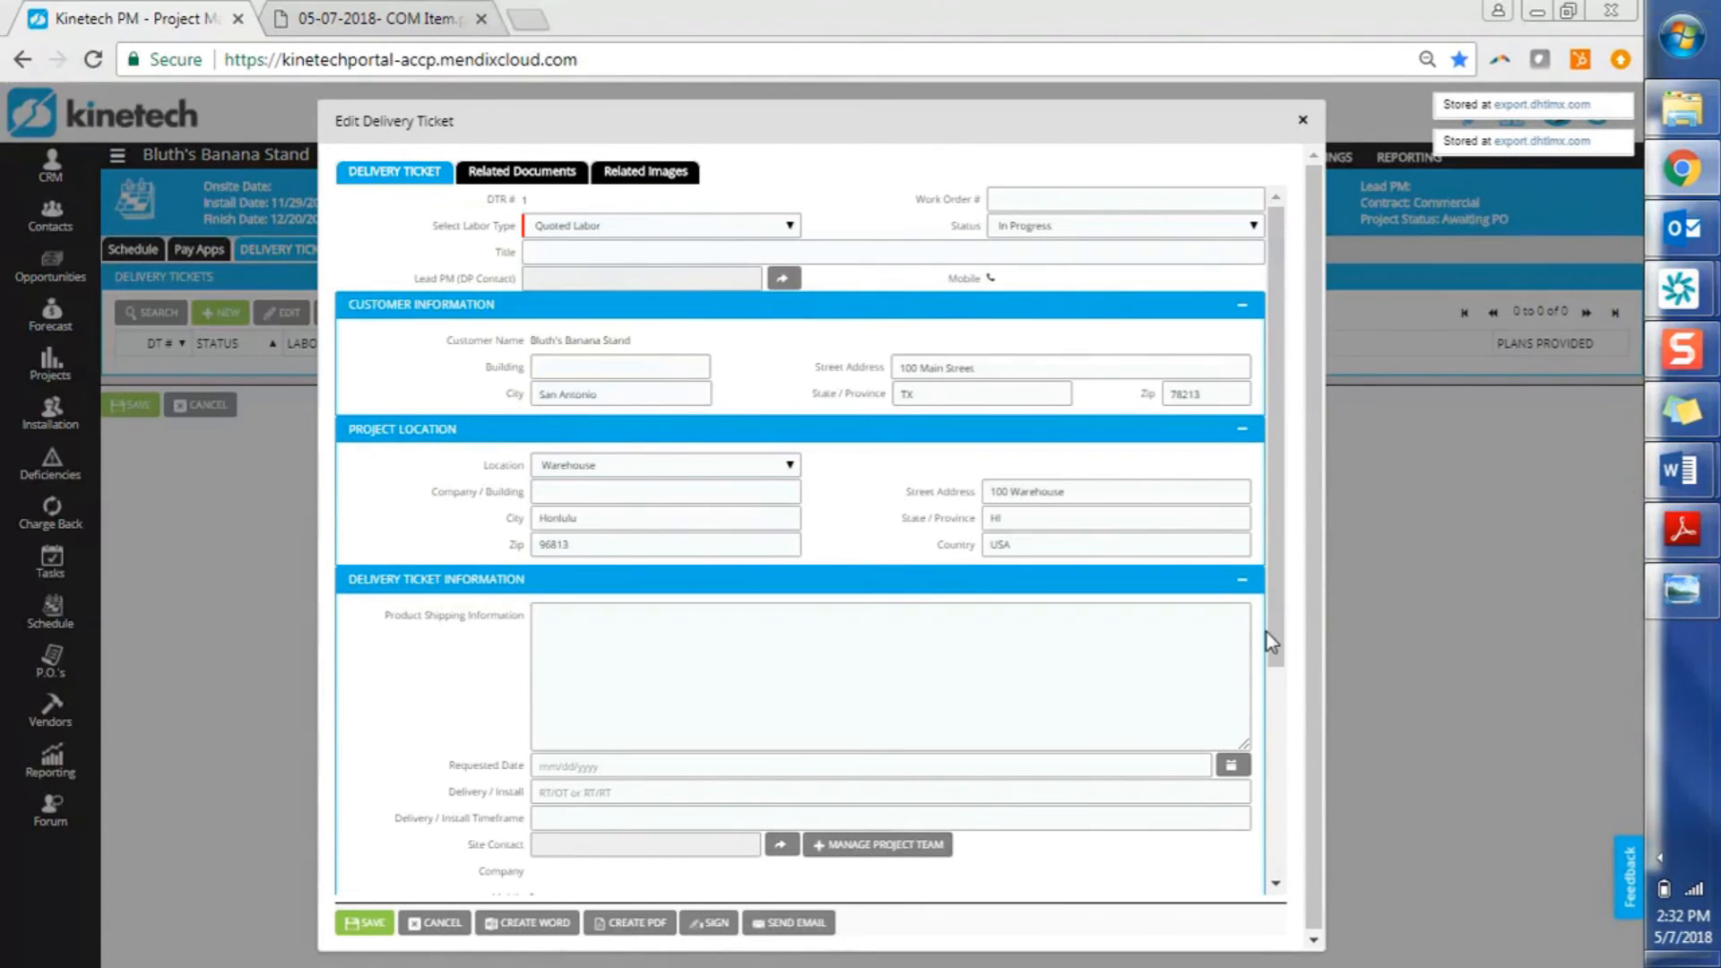
pyautogui.moveTo(1278, 637); pyautogui.dragTo(1278, 838)
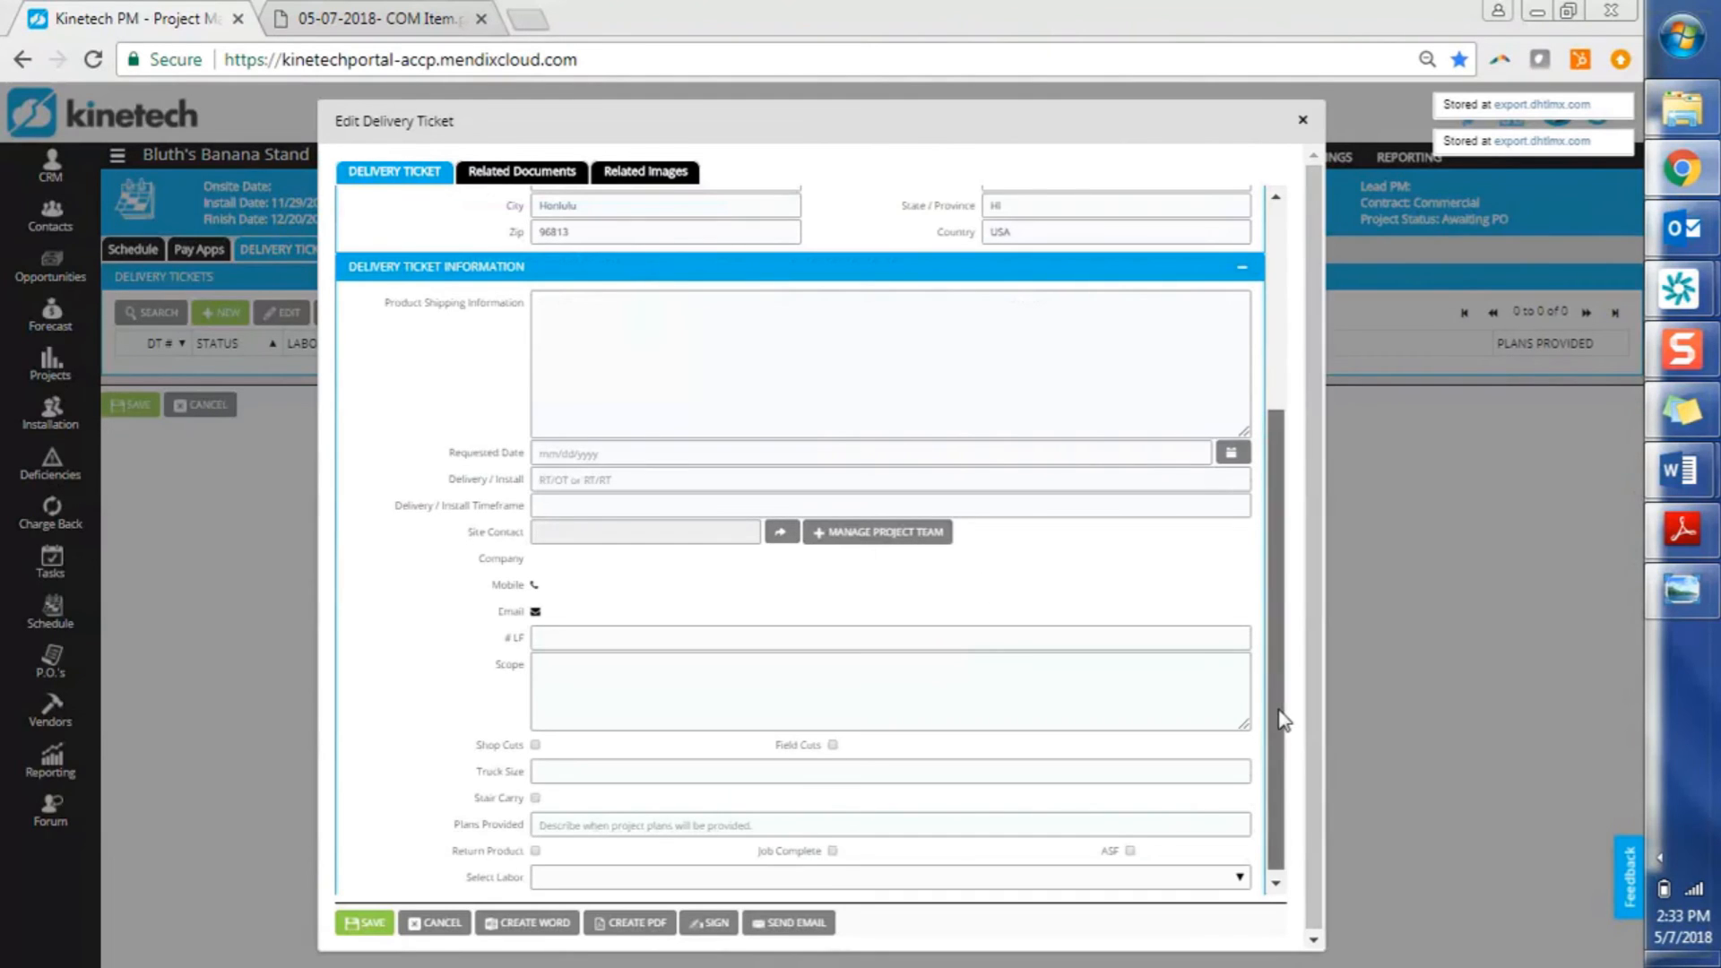
pyautogui.scroll(-1, 1283, 717)
pyautogui.click(660, 633)
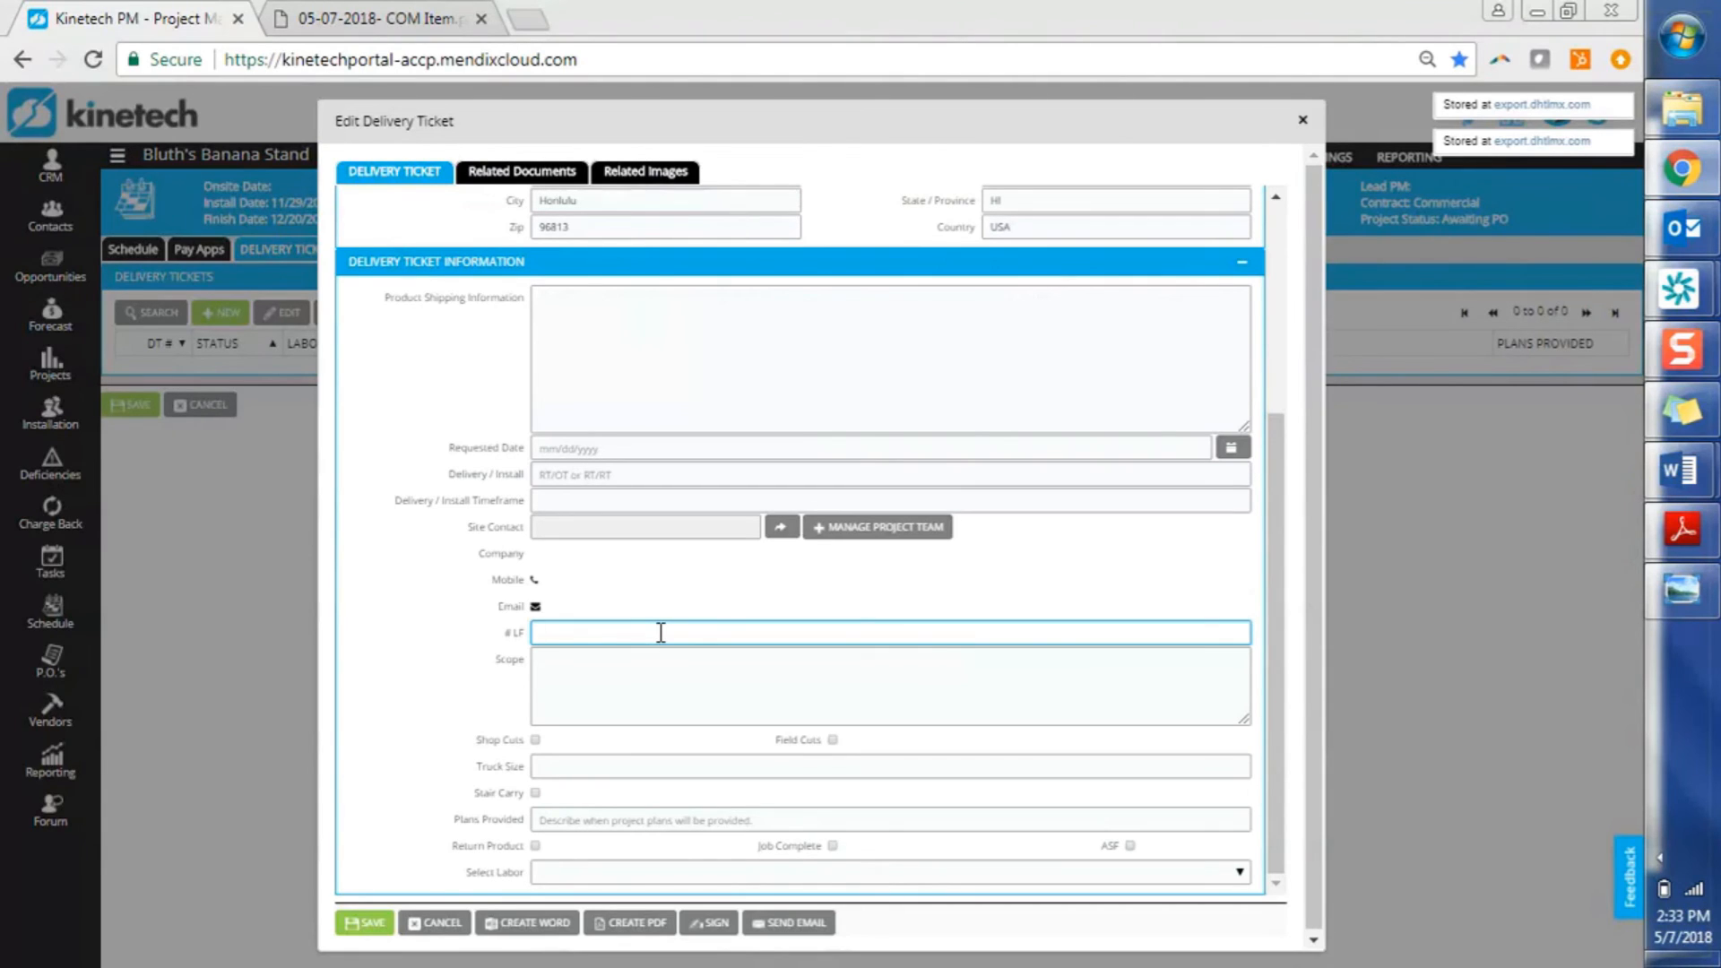
# Sign the ticket with the signer's printed name and a drawn signature, then save it
pyautogui.click(715, 929)
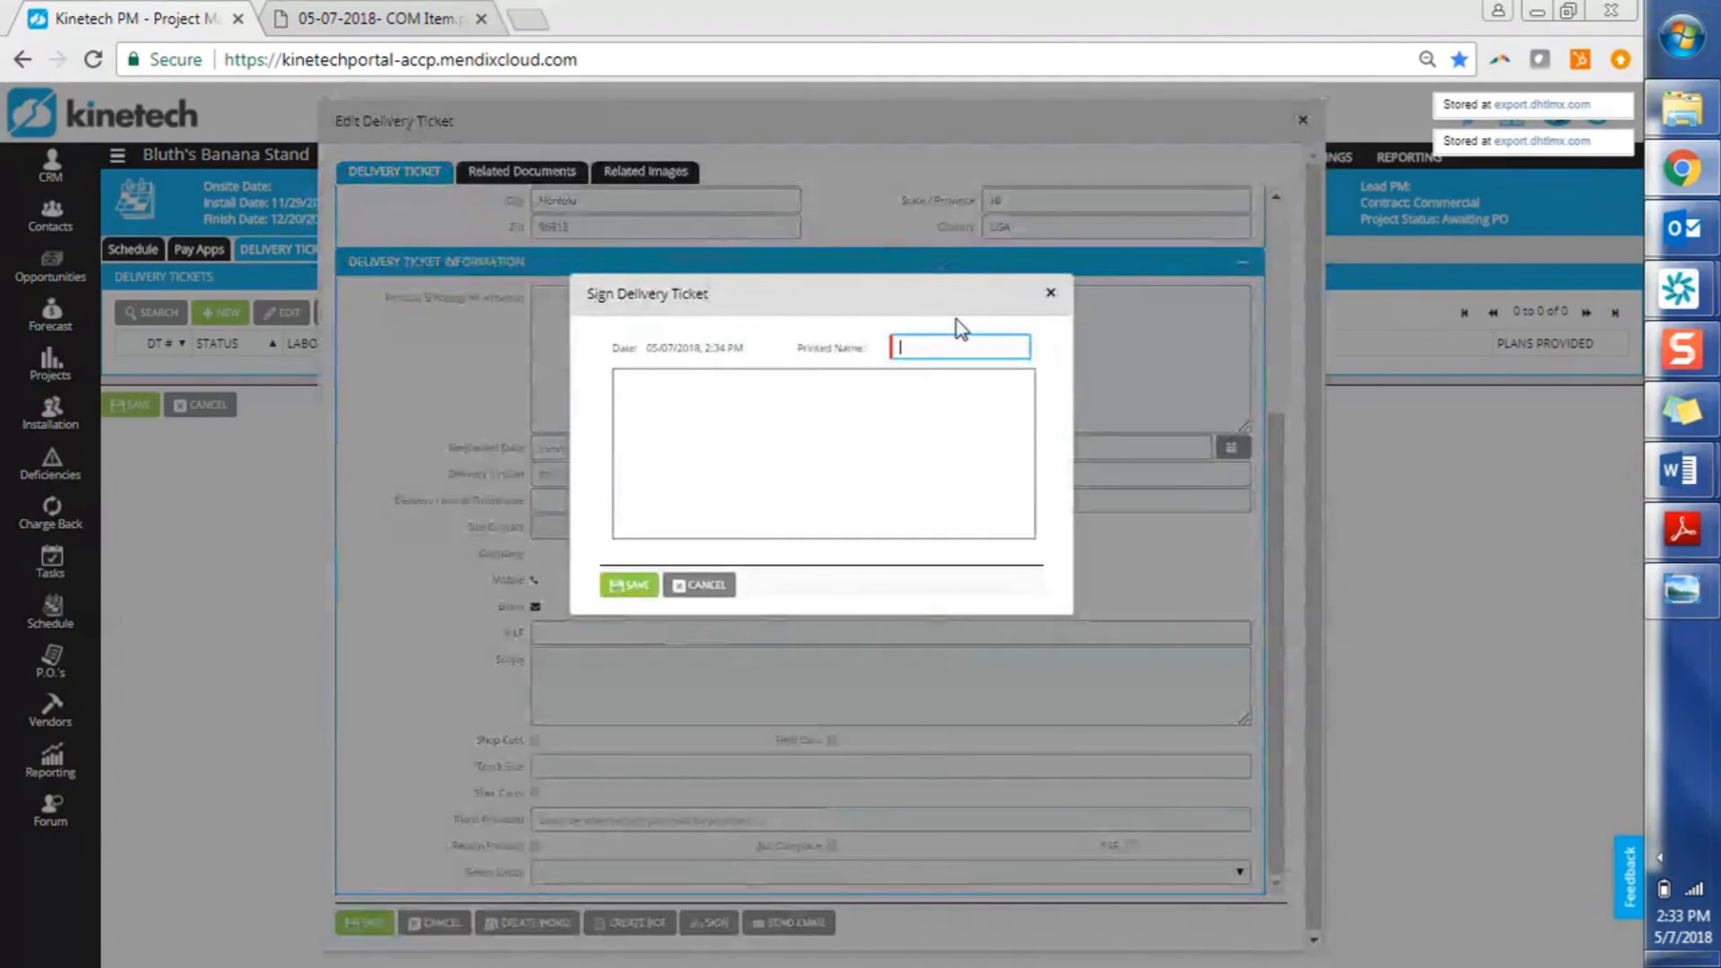
pyautogui.moveTo(722, 378)
pyautogui.mouseDown()
pyautogui.moveTo(690, 520)
pyautogui.moveTo(828, 491)
pyautogui.moveTo(928, 525)
pyautogui.moveTo(955, 509)
pyautogui.mouseUp()
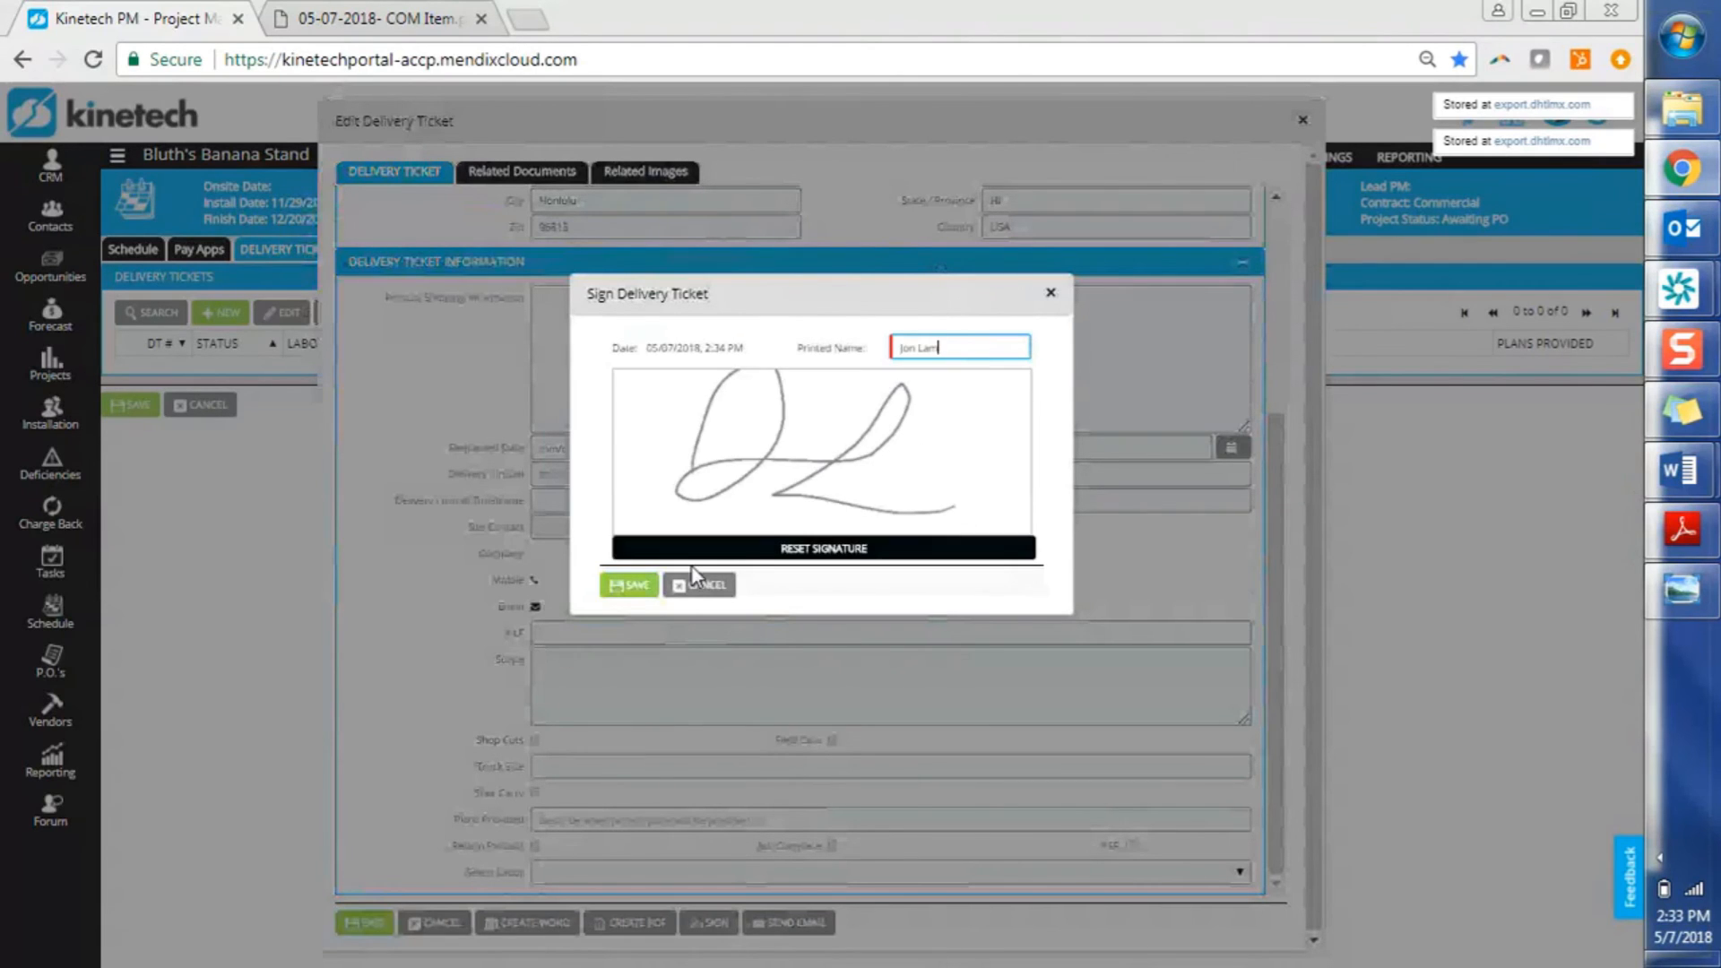
pyautogui.click(627, 586)
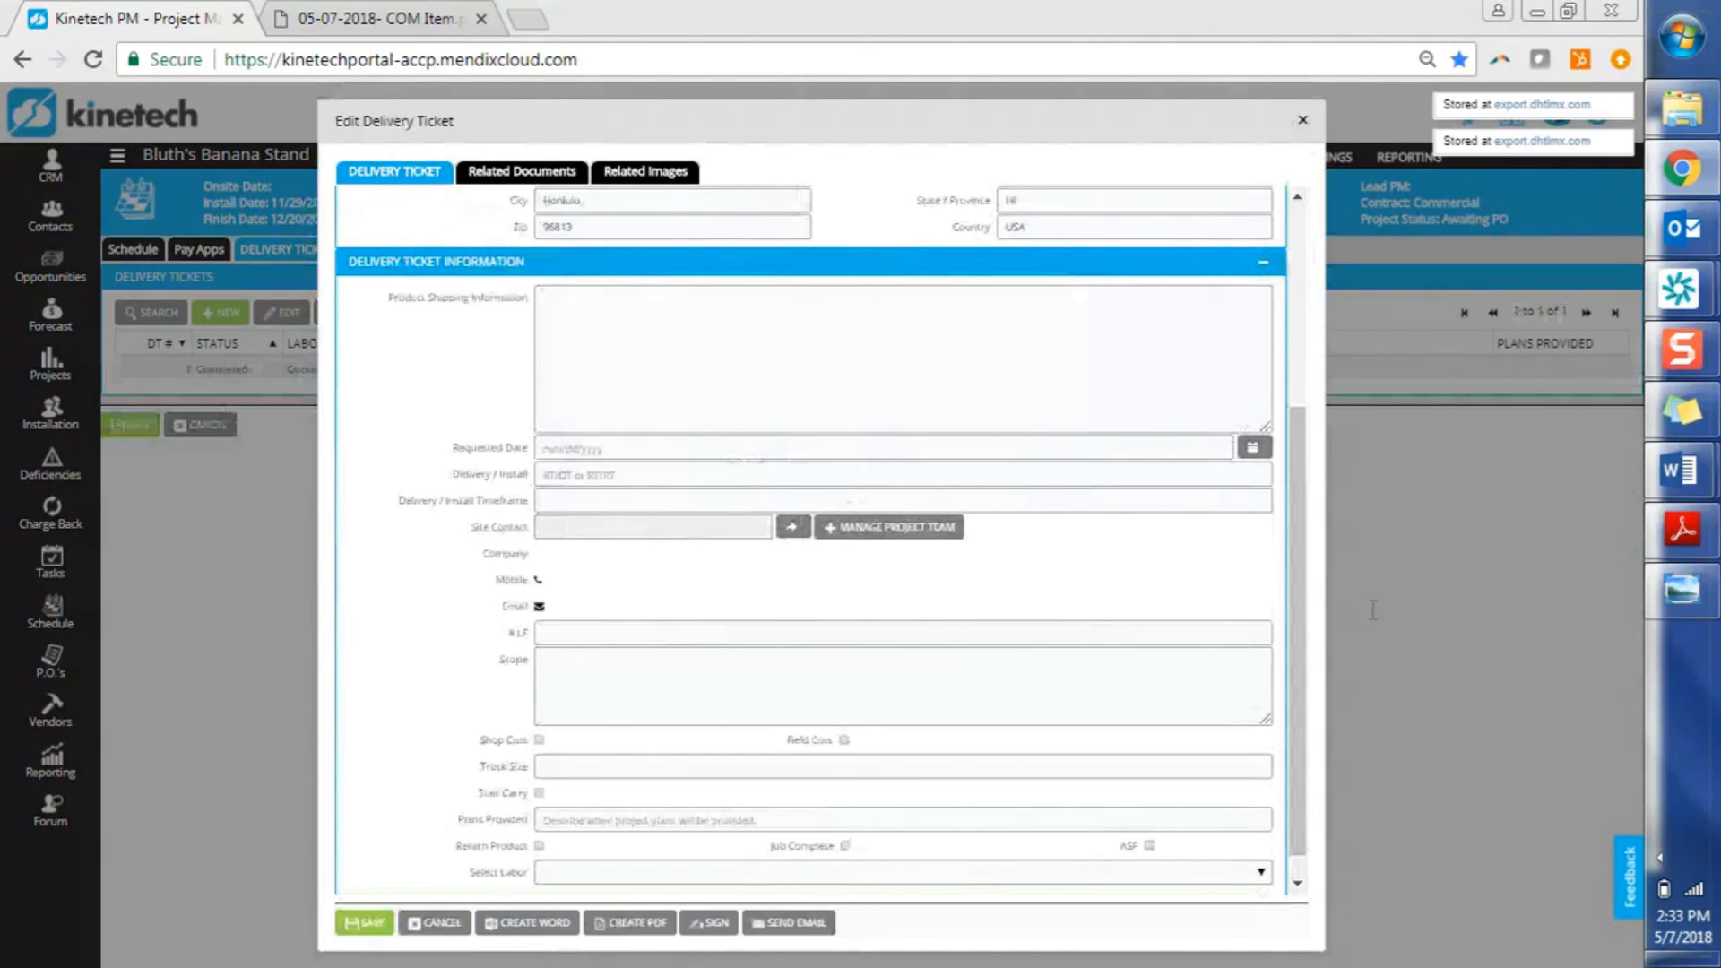
# Scroll through all four pages of the sample Folgers delivery ticket PDF, then minimize Adobe Reader
pyautogui.click(1664, 529)
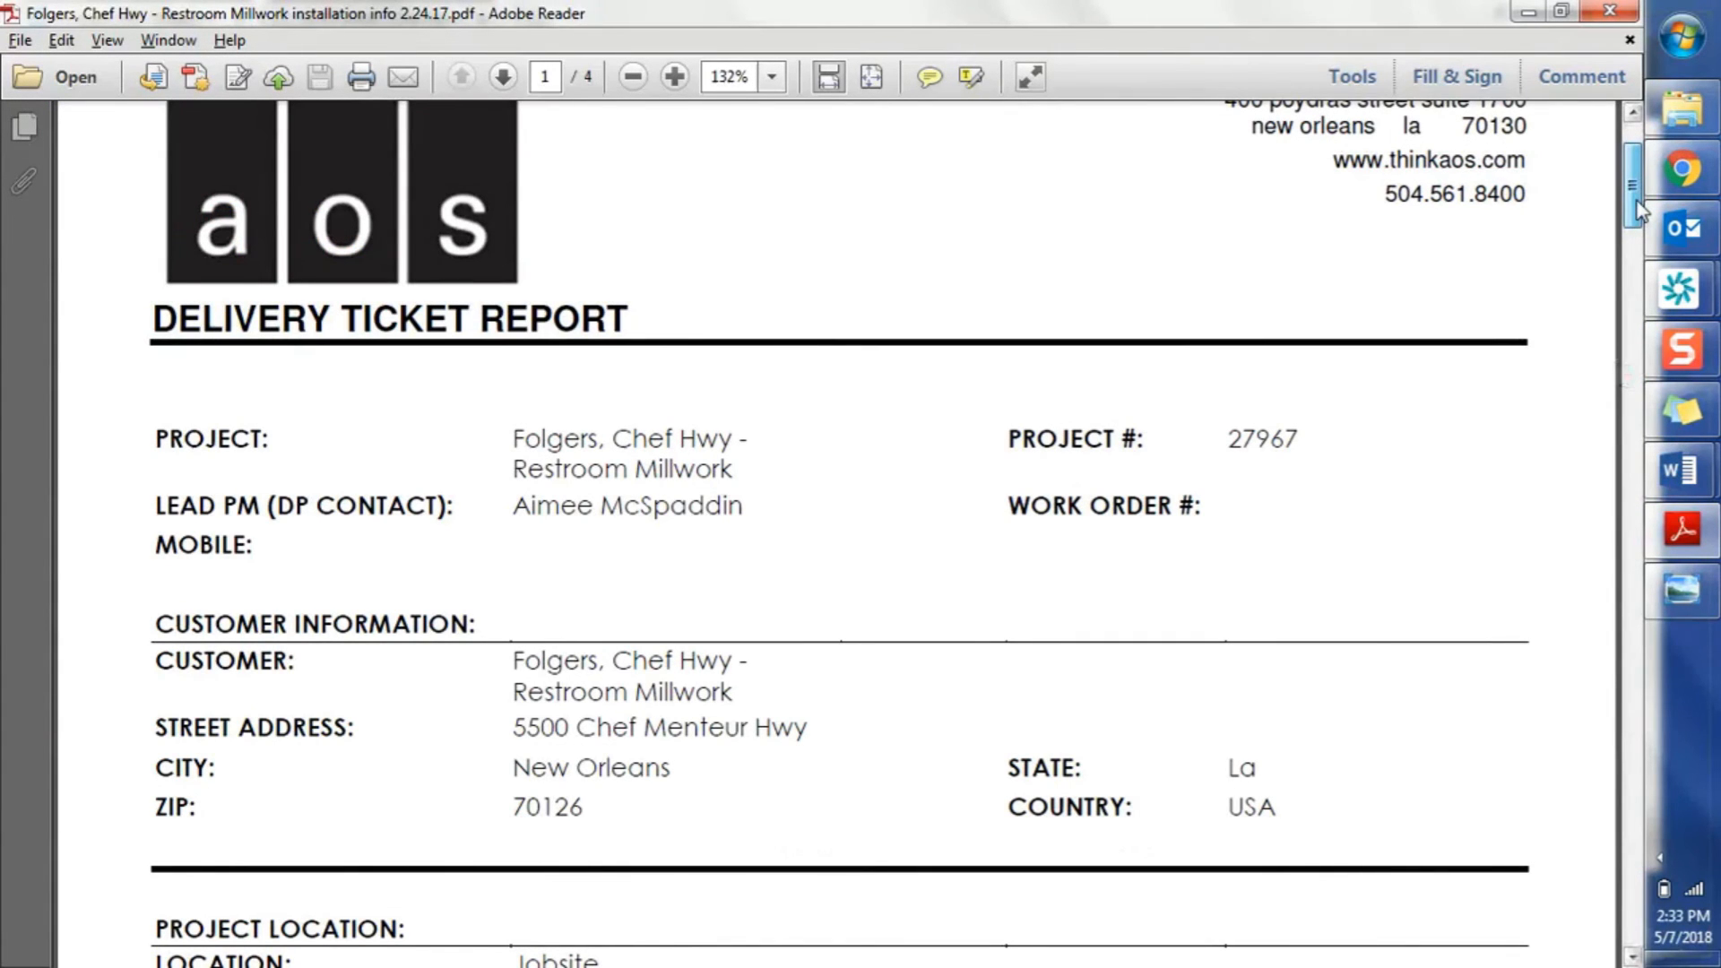
pyautogui.scroll(-2, 1636, 209)
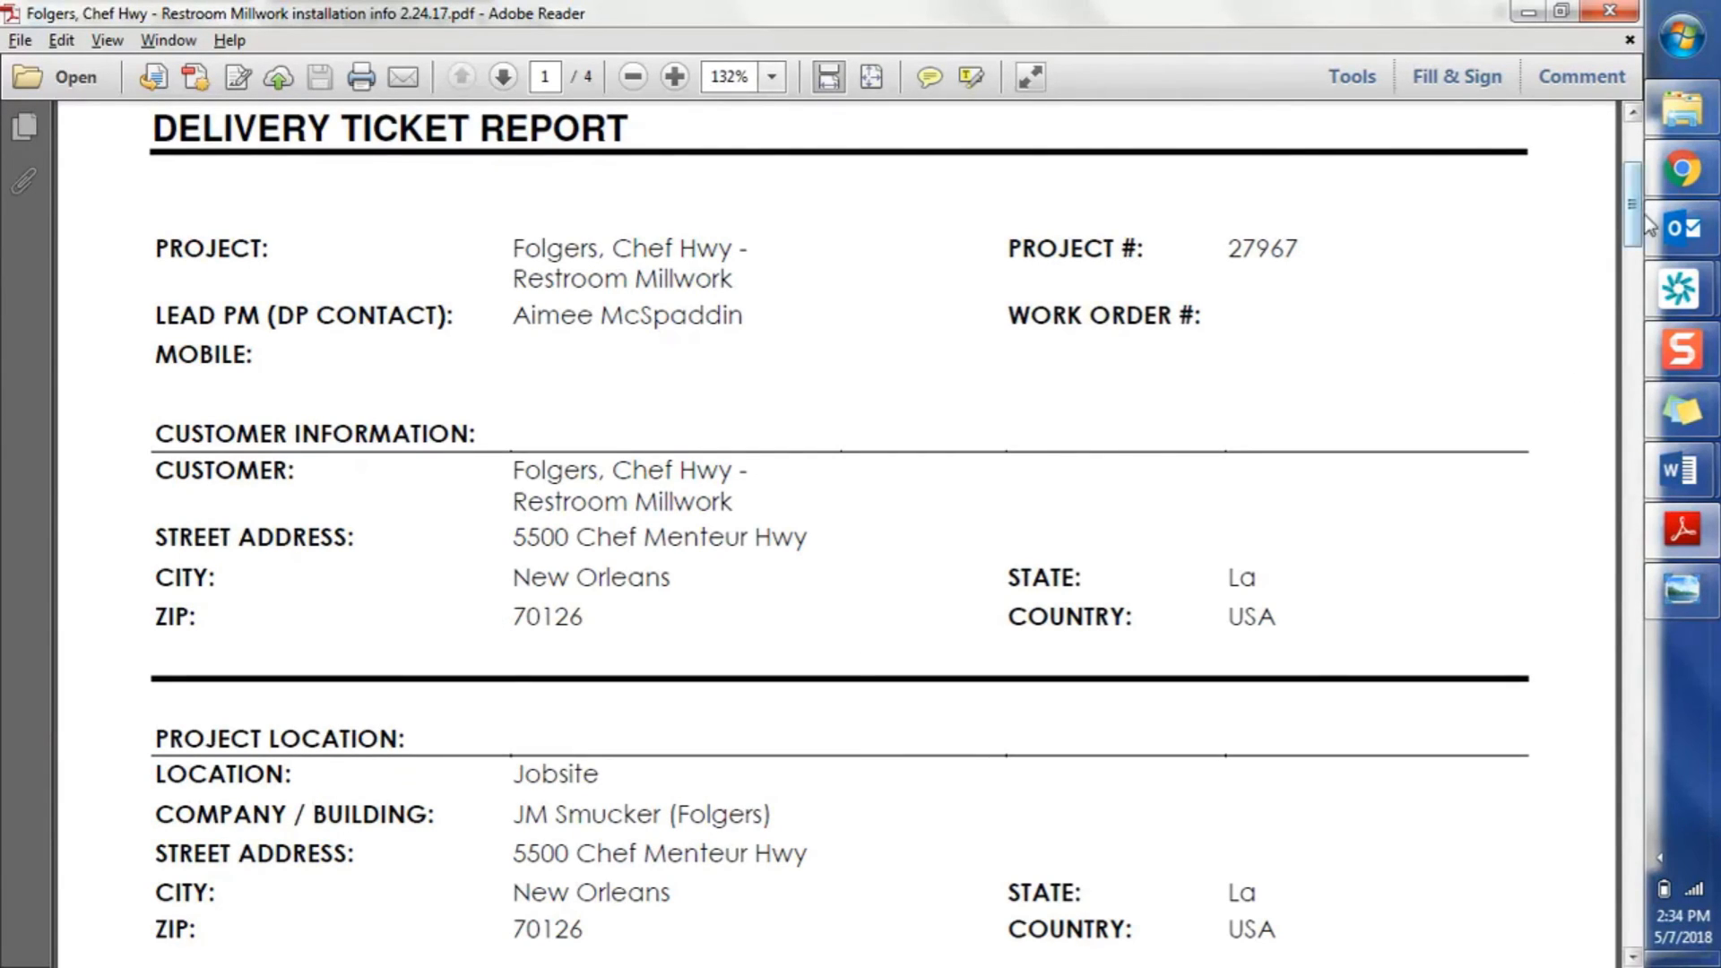
pyautogui.moveTo(1638, 224); pyautogui.dragTo(1623, 332)
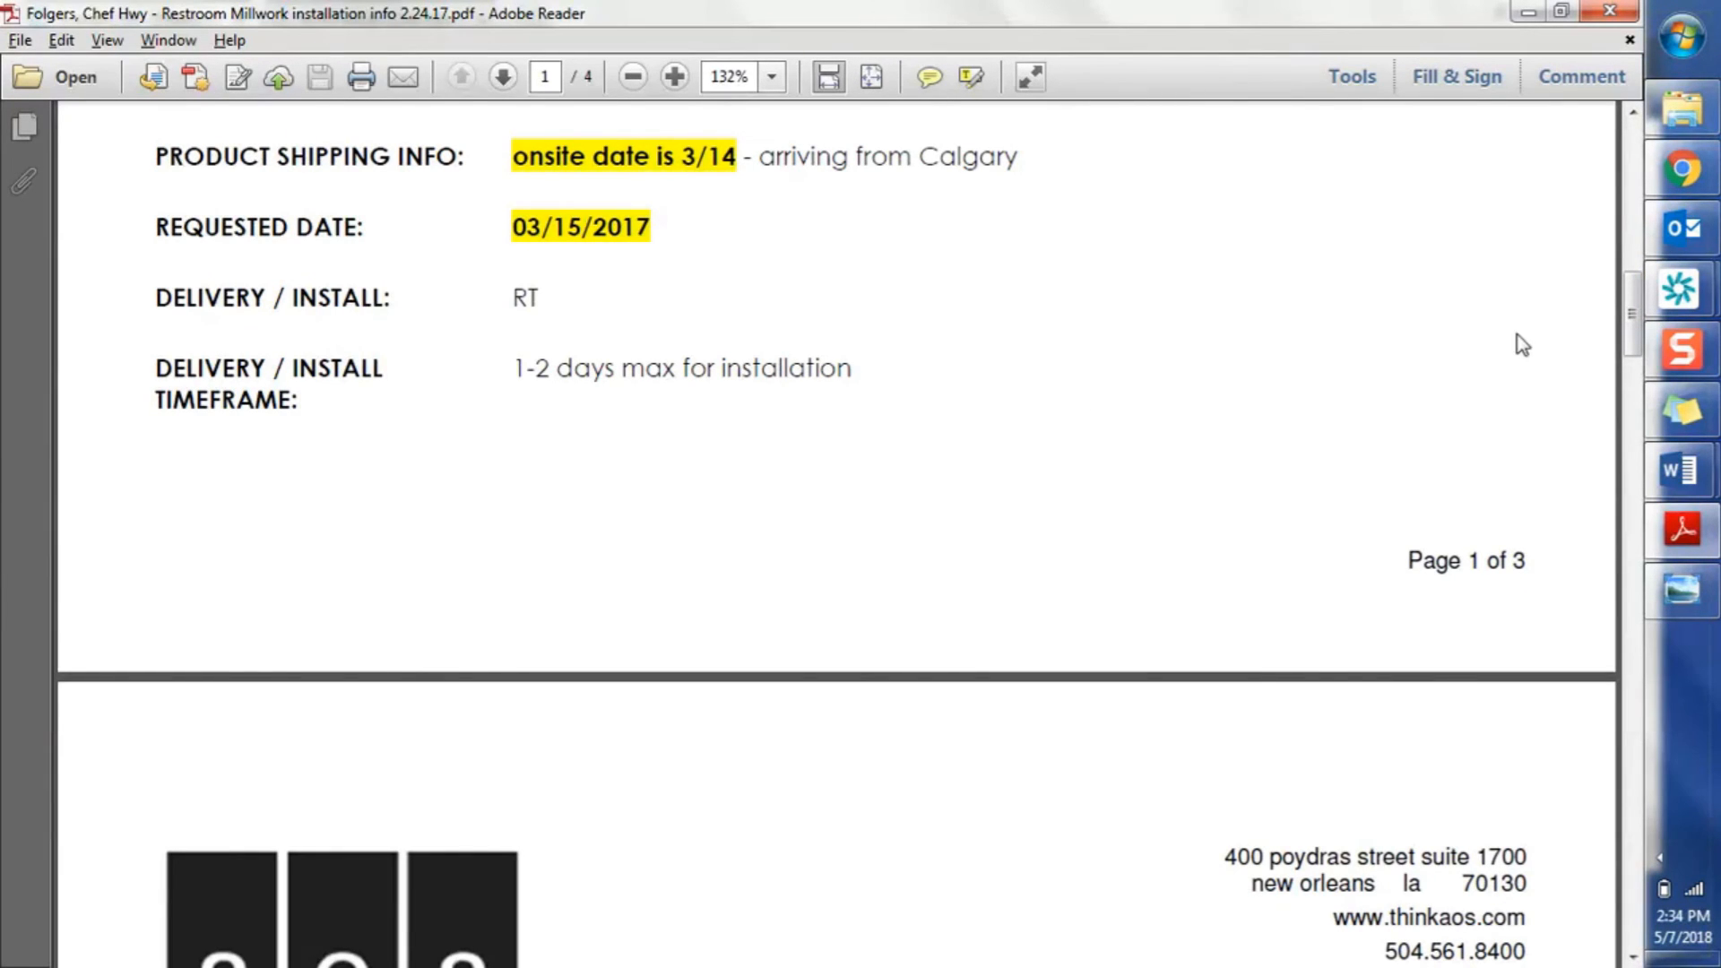
pyautogui.moveTo(1632, 313); pyautogui.dragTo(1633, 425)
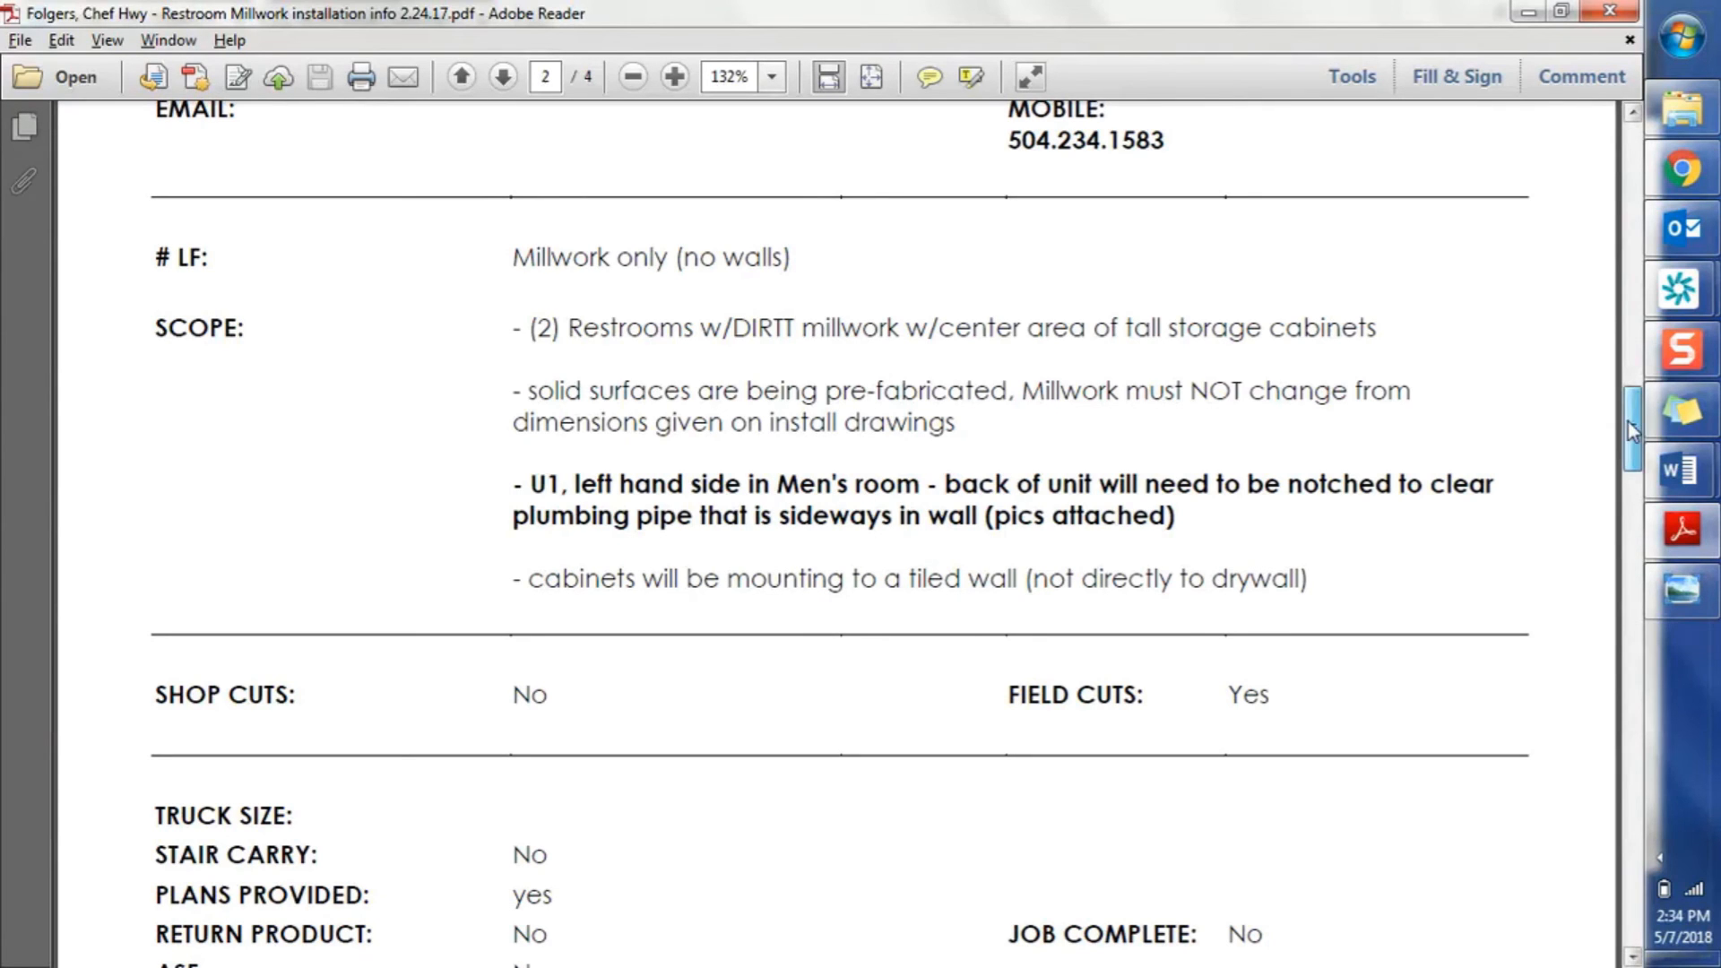
pyautogui.moveTo(1628, 422); pyautogui.dragTo(1582, 643)
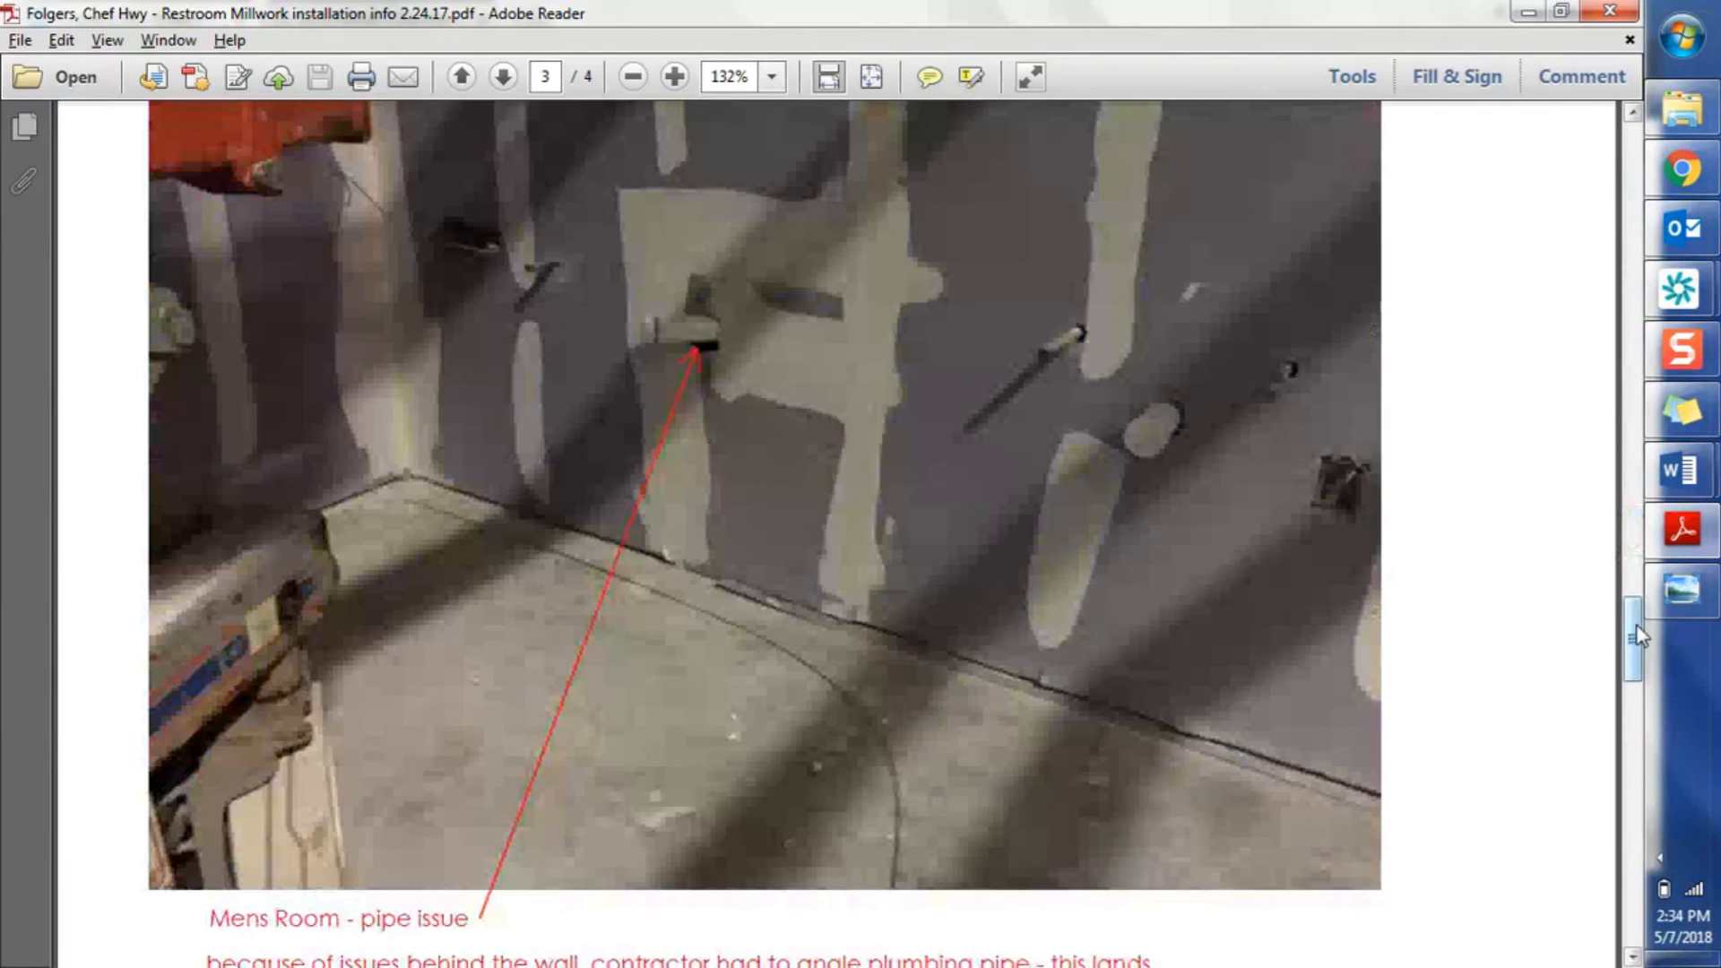
pyautogui.moveTo(1643, 627); pyautogui.dragTo(1624, 830)
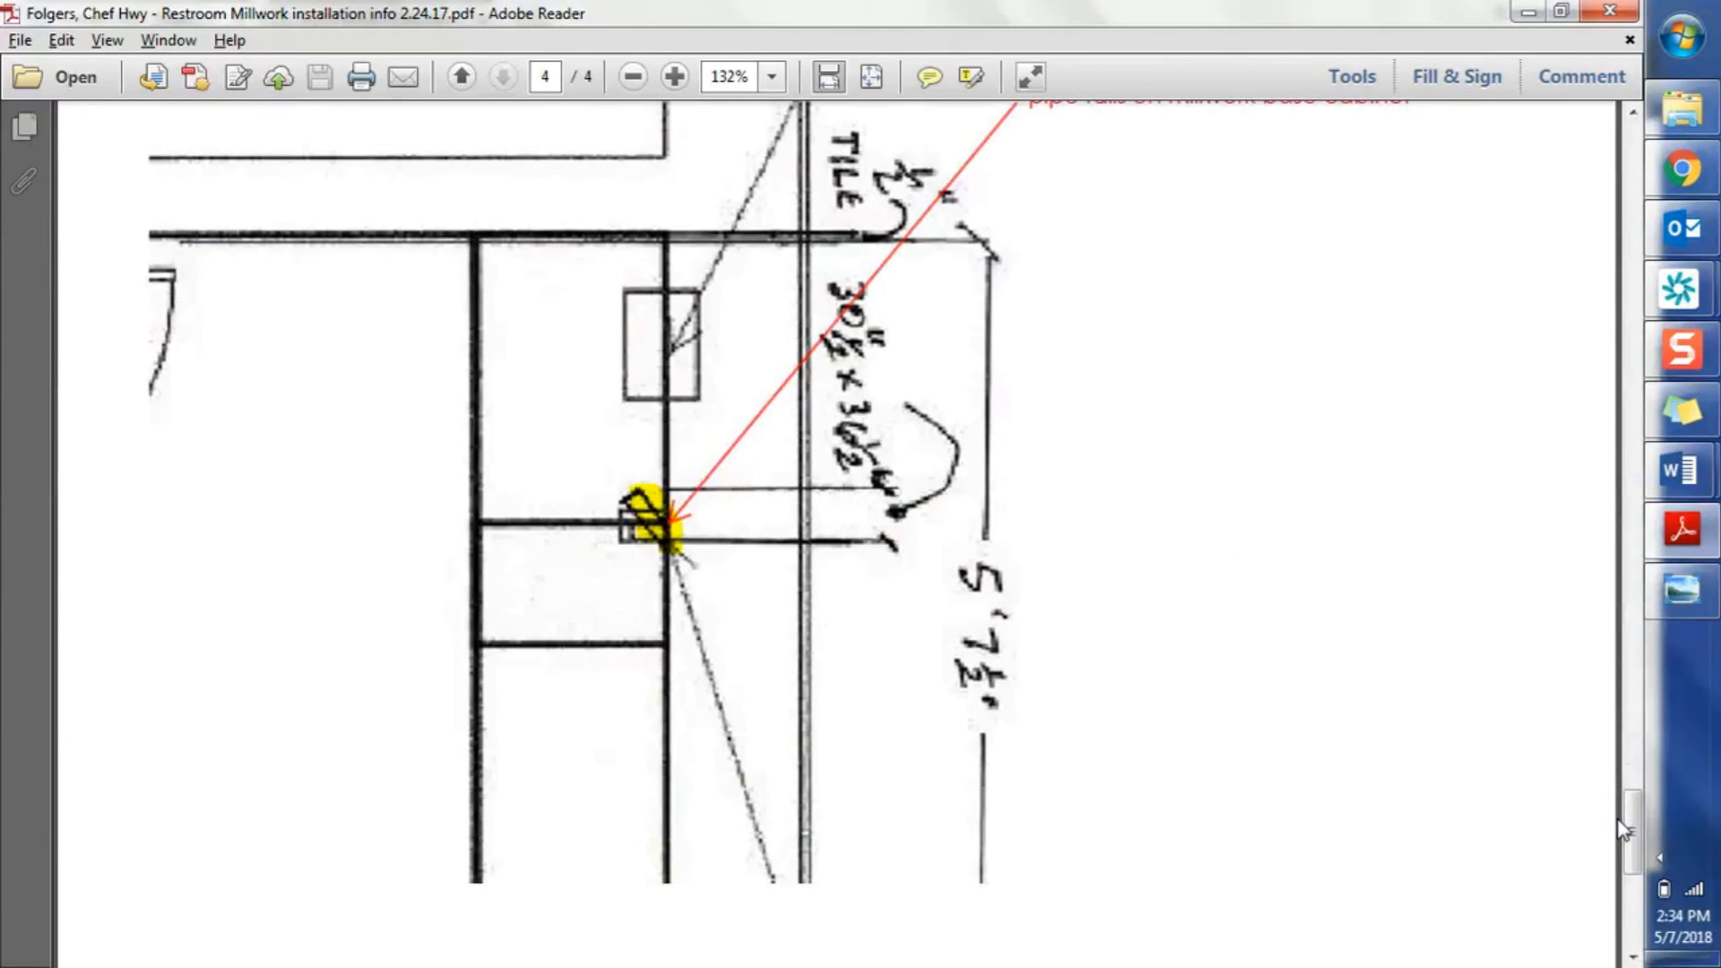
pyautogui.click(1532, 11)
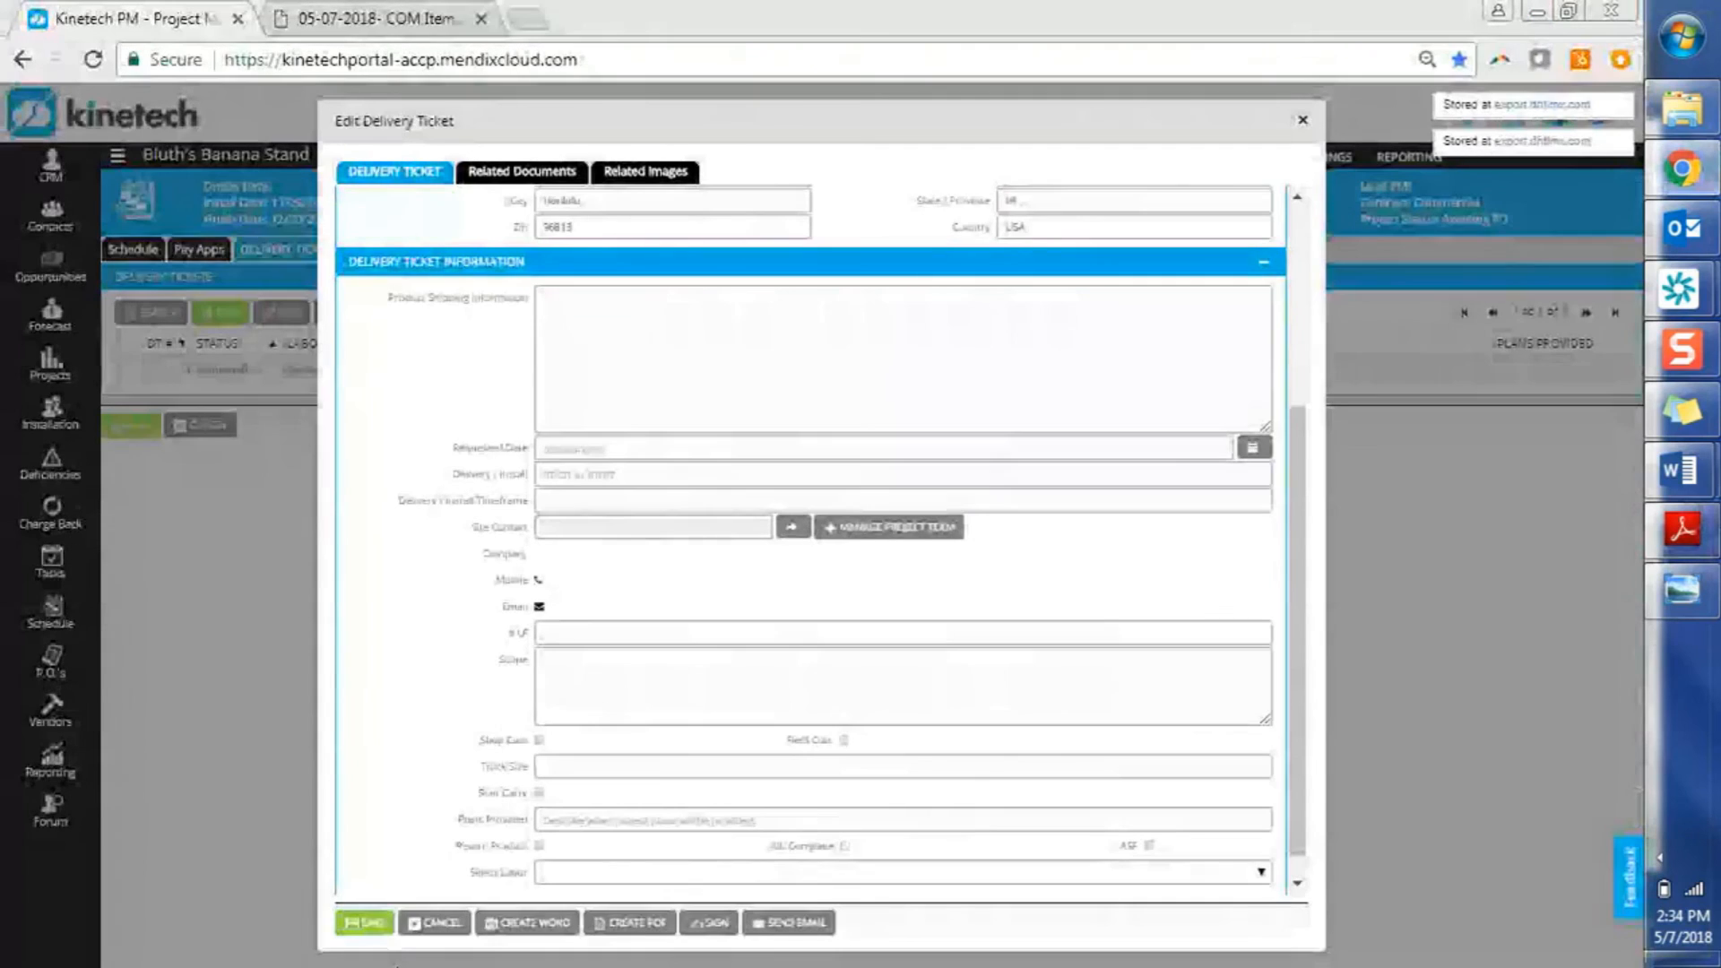
# Save the Quoted Labor delivery ticket from the Edit Delivery Ticket dialog
pyautogui.click(367, 923)
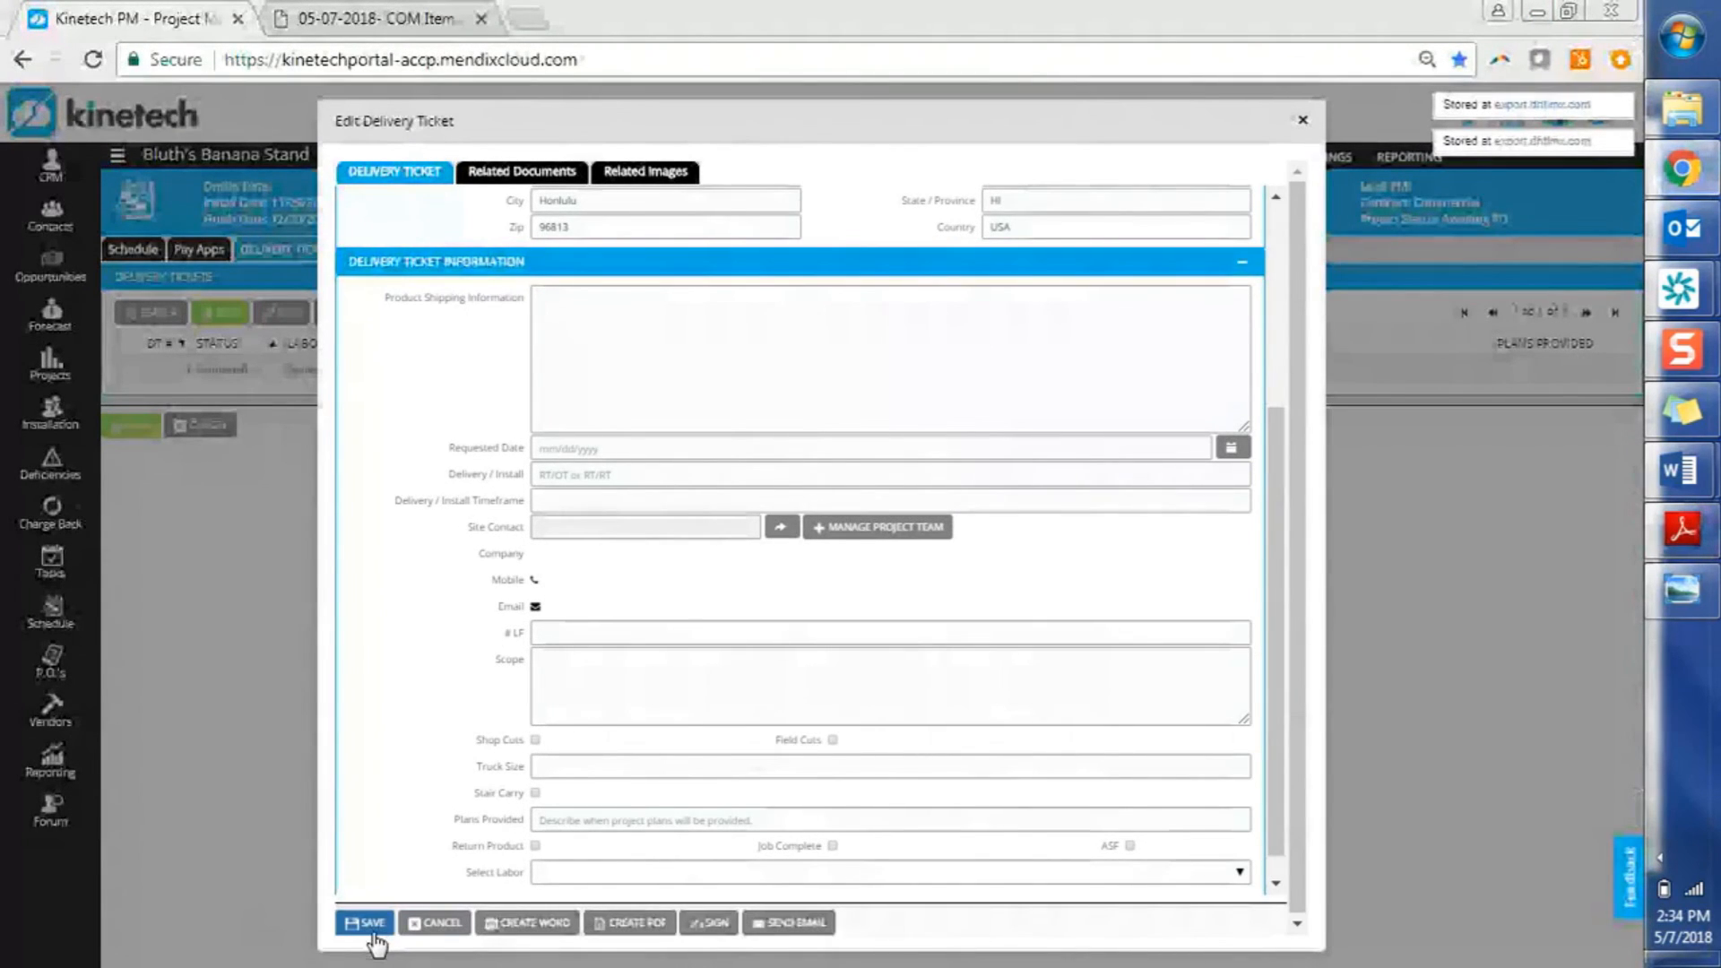